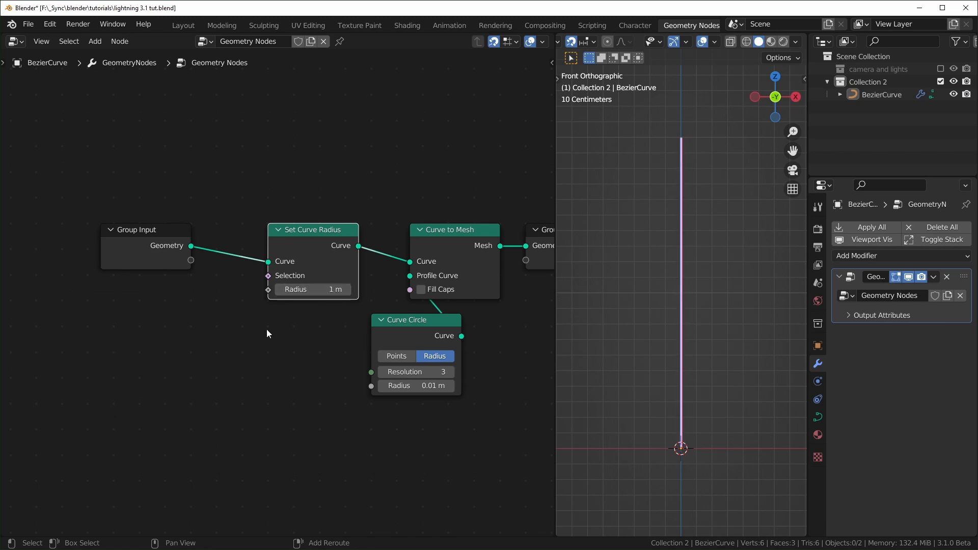
{"action": "mouse_move", "coordinate": [324, 242]}
{"action": "left_mouse_down"}
{"action": "mouse_move", "coordinate": [265, 241]}
{"action": "mouse_move", "coordinate": [325, 242]}
{"action": "left_mouse_up"}
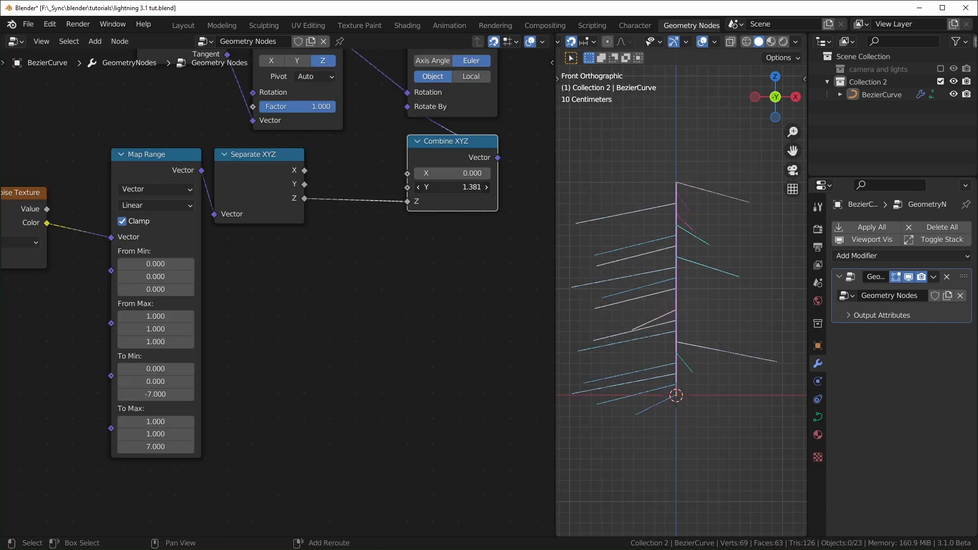
{"action": "mouse_move", "coordinate": [452, 187]}
{"action": "left_mouse_down"}
{"action": "mouse_move", "coordinate": [397, 187]}
{"action": "mouse_move", "coordinate": [449, 187]}
{"action": "mouse_move", "coordinate": [433, 187]}
{"action": "left_mouse_up"}
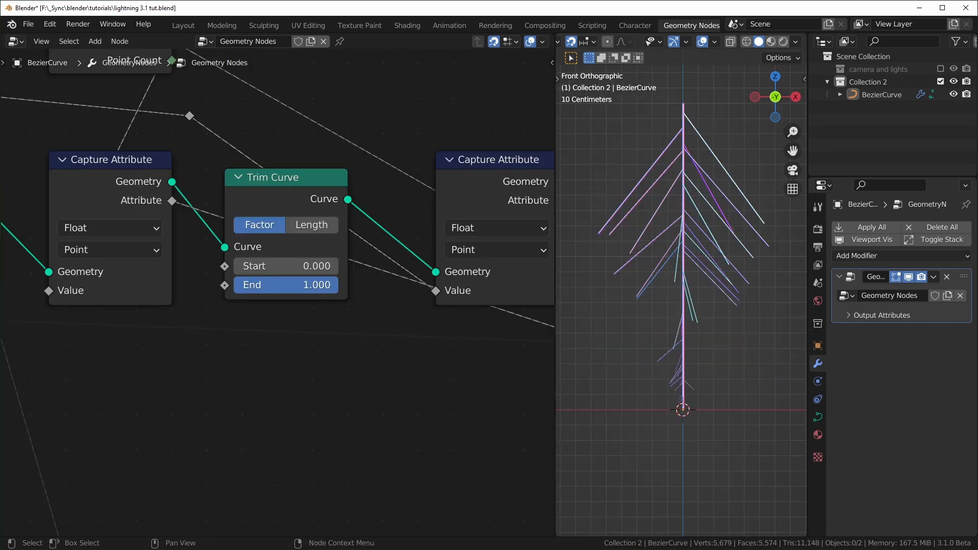
{"action": "mouse_move", "coordinate": [338, 285]}
{"action": "left_mouse_down"}
{"action": "mouse_move", "coordinate": [249, 285]}
{"action": "mouse_move", "coordinate": [338, 284]}
{"action": "left_mouse_up"}
{"action": "scroll", "coordinate": [216, 247], "scroll_direction": "down", "scroll_amount": 2}
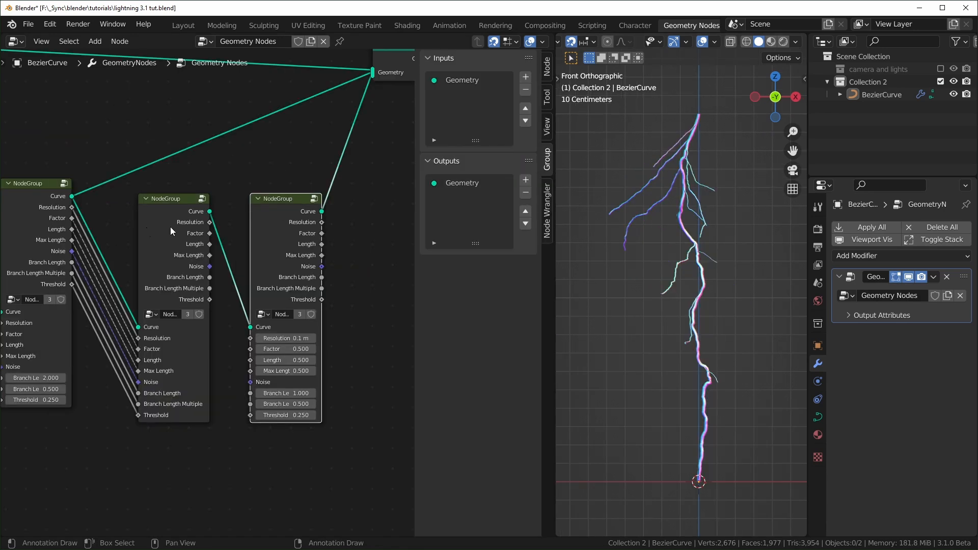
{"action": "right_click_drag", "start_coordinate": [186, 214], "coordinate": [260, 286], "text": "alt"}
{"action": "right_click_drag", "start_coordinate": [182, 243], "coordinate": [260, 315], "text": "alt"}
{"action": "right_click_drag", "start_coordinate": [178, 288], "coordinate": [260, 372], "text": "alt"}
{"action": "right_click_drag", "start_coordinate": [190, 327], "coordinate": [266, 415], "text": "alt"}
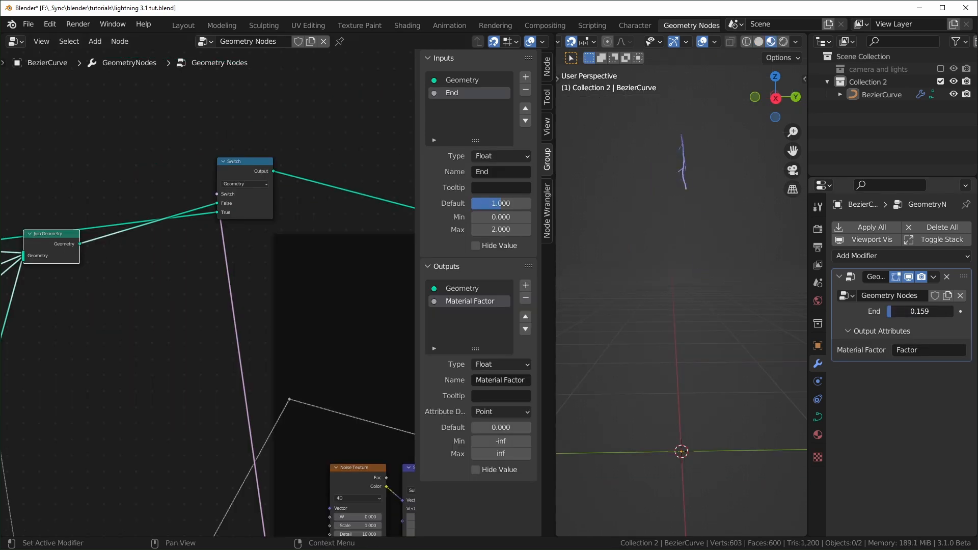
{"action": "left_click_drag", "start_coordinate": [892, 312], "coordinate": [953, 312]}
{"action": "mouse_move", "coordinate": [576, 110]}
{"action": "left_mouse_down"}
{"action": "mouse_move", "coordinate": [563, 108]}
{"action": "mouse_move", "coordinate": [449, 270]}
{"action": "mouse_move", "coordinate": [376, 343]}
{"action": "mouse_move", "coordinate": [371, 367]}
{"action": "left_mouse_up"}
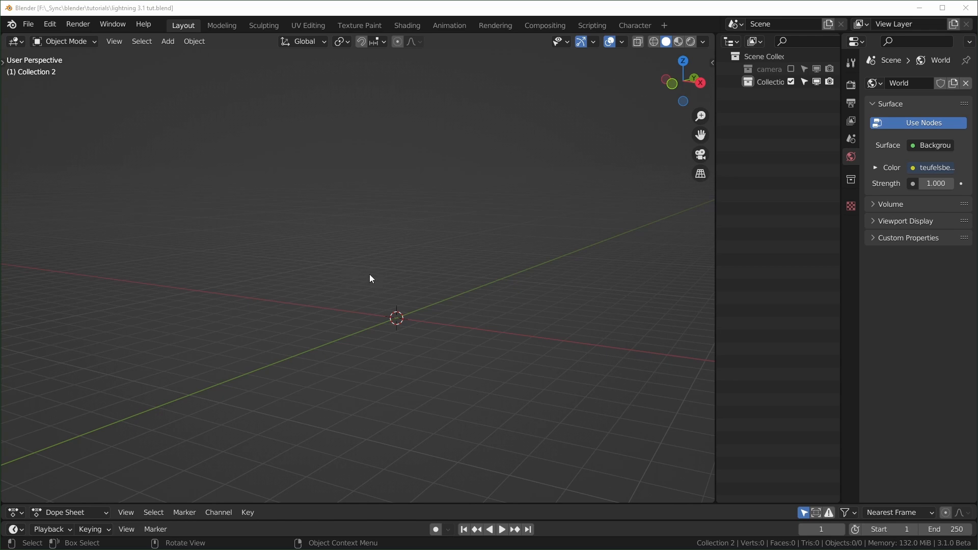
Add a Bezier curve to the empty scene at the origin
{"action": "key", "text": "shift+a"}
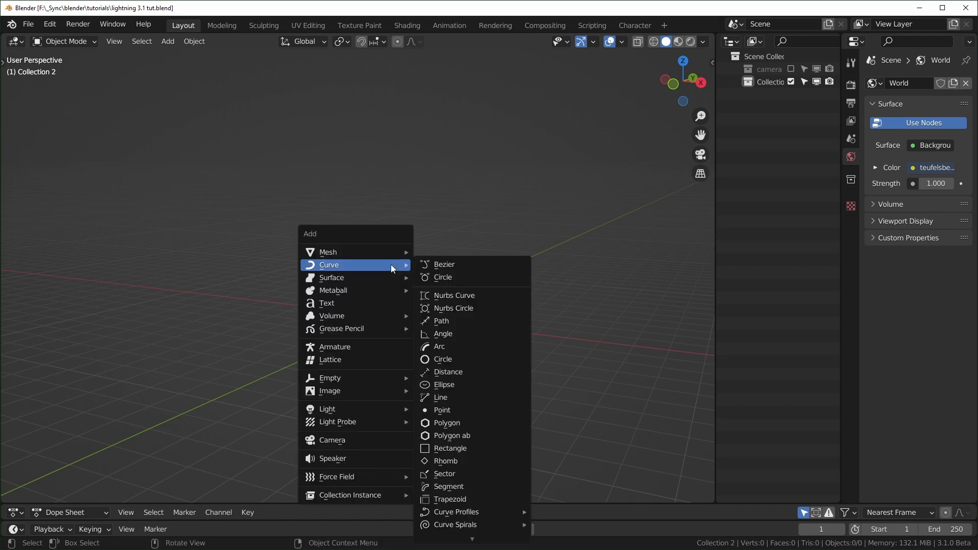
{"action": "left_click", "coordinate": [444, 265]}
{"action": "middle_click_drag", "start_coordinate": [444, 266], "coordinate": [435, 319]}
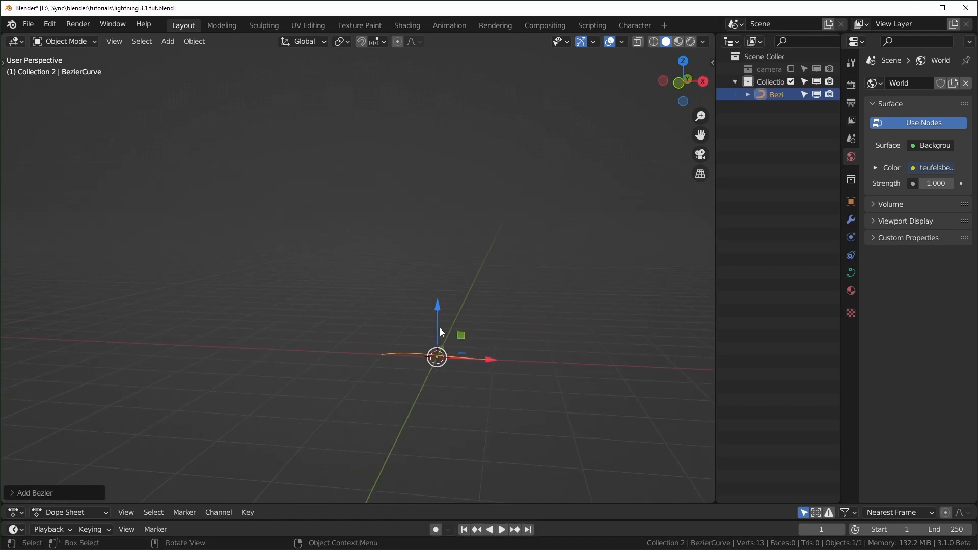
In the front view, snap the curve's left control point to about 2 m above the origin and the right one to the origin
{"action": "key", "text": "KP_1"}
{"action": "scroll", "coordinate": [454, 353], "scroll_direction": "up", "scroll_amount": 2}
{"action": "scroll", "coordinate": [438, 320], "scroll_direction": "down", "scroll_amount": 1}
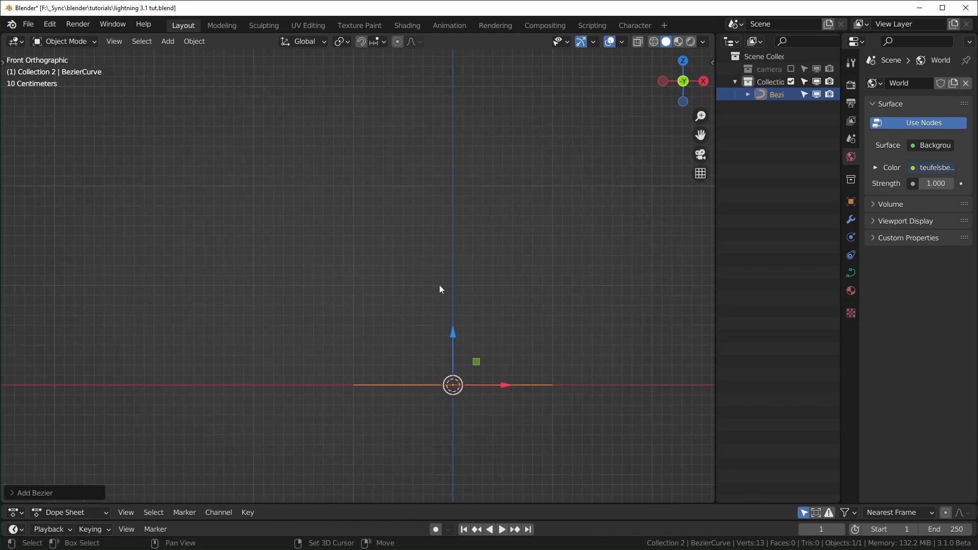
{"action": "middle_click_drag", "start_coordinate": [518, 345], "coordinate": [460, 338], "text": "shift"}
{"action": "key", "text": "Tab"}
{"action": "left_click_drag", "start_coordinate": [248, 339], "coordinate": [336, 410]}
{"action": "left_click", "coordinate": [422, 41]}
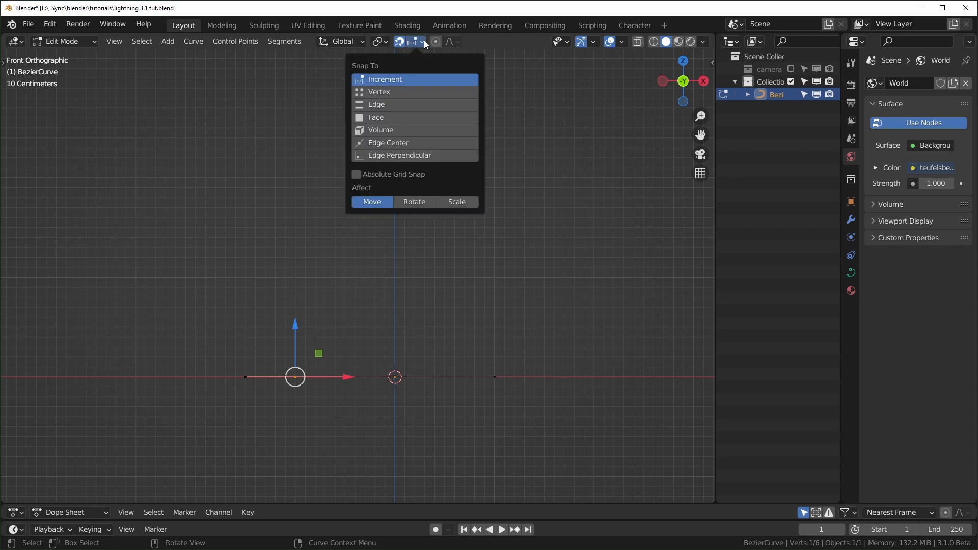
{"action": "left_click_drag", "start_coordinate": [320, 358], "coordinate": [419, 158]}
{"action": "left_click_drag", "start_coordinate": [554, 360], "coordinate": [469, 417]}
{"action": "left_click_drag", "start_coordinate": [515, 359], "coordinate": [416, 359]}
Set the handle type of all control points to Vector and return to Object Mode
{"action": "key", "text": "alt+a"}
{"action": "key", "text": "a"}
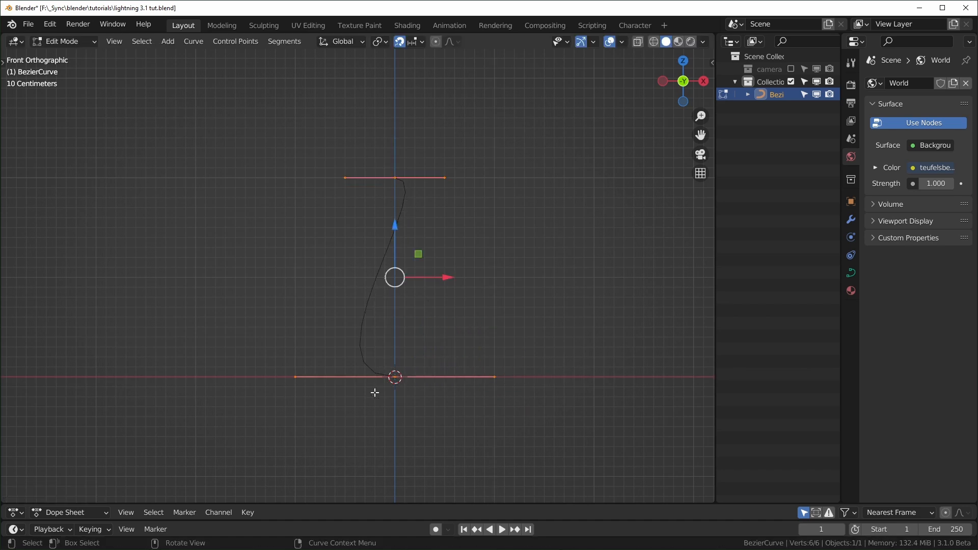
{"action": "key", "text": "v"}
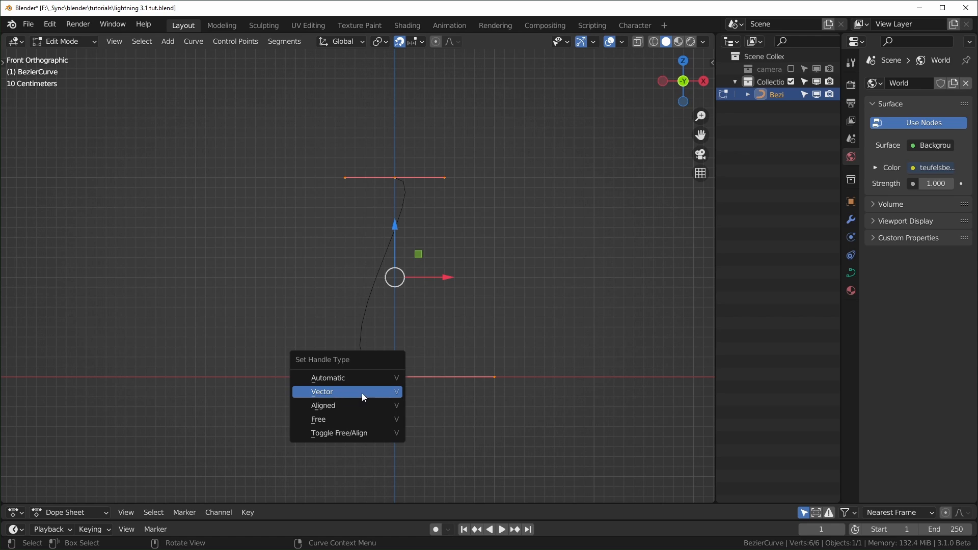
{"action": "left_click", "coordinate": [358, 397]}
{"action": "key", "text": "alt+a"}
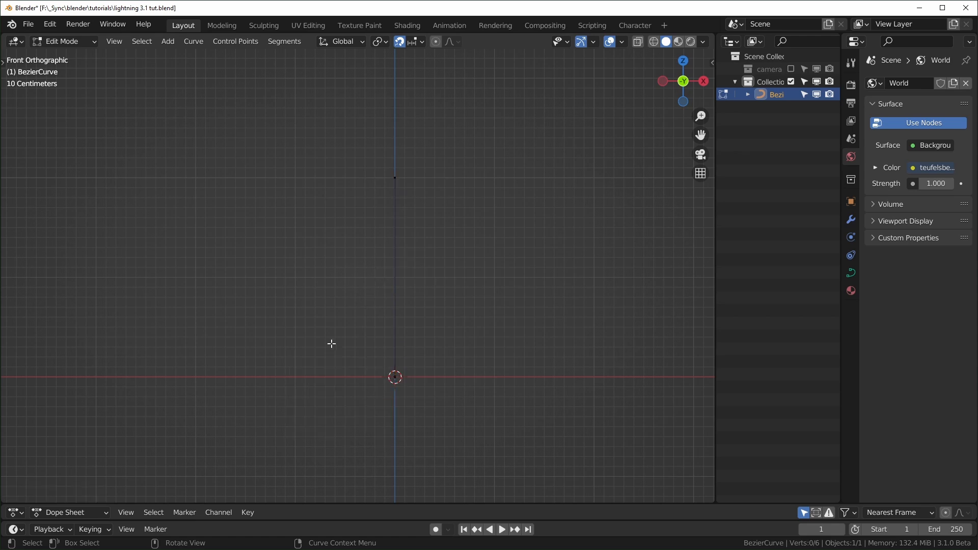
{"action": "key", "text": "Tab"}
{"action": "middle_click_drag", "start_coordinate": [321, 396], "coordinate": [303, 373]}
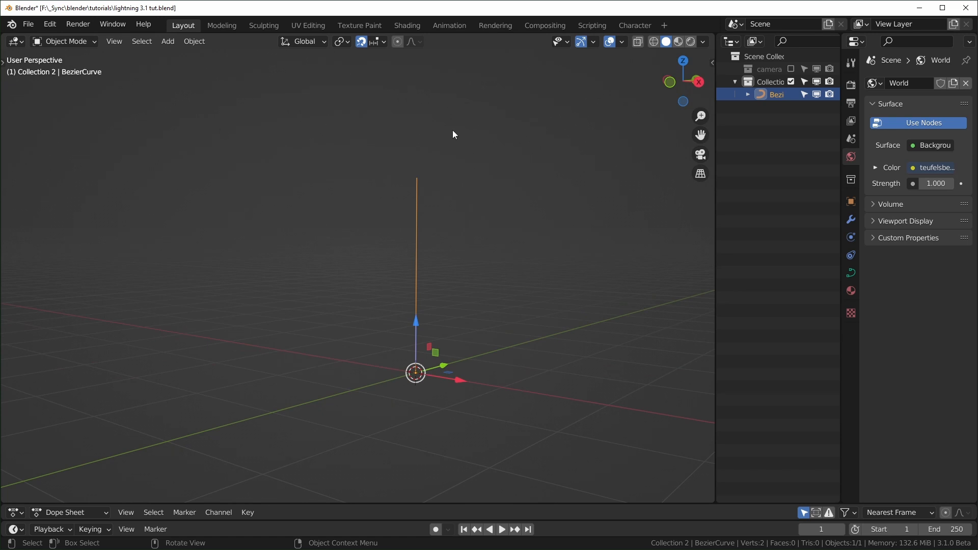
Add a Geometry Nodes workspace from the General presets
{"action": "left_click", "coordinate": [663, 25]}
{"action": "mouse_move", "coordinate": [624, 50]}
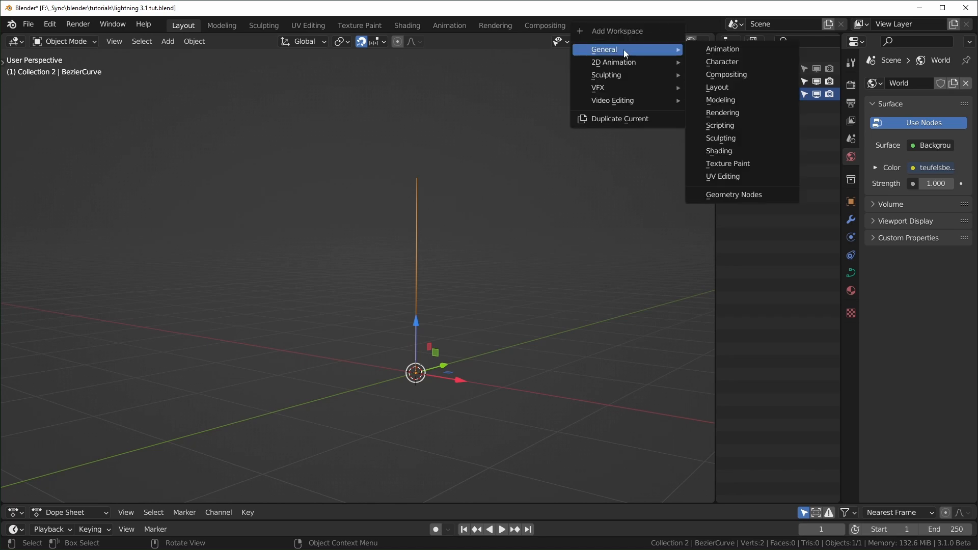
{"action": "left_click", "coordinate": [720, 195]}
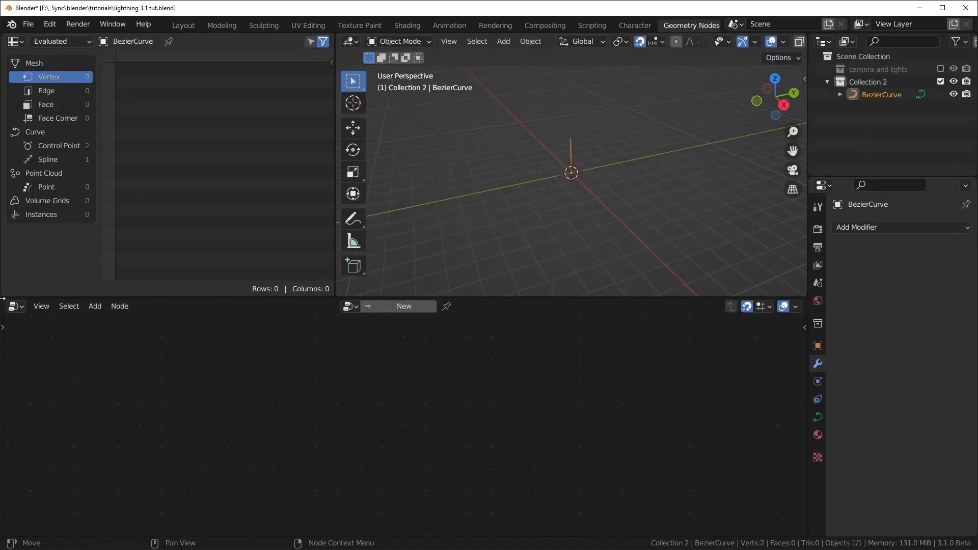
Rearrange the workspace to only the node editor beside the 3D viewport and create a new geometry node tree for the Bezier curve
{"action": "left_click_drag", "start_coordinate": [4, 297], "coordinate": [102, 251]}
{"action": "right_click", "coordinate": [102, 250]}
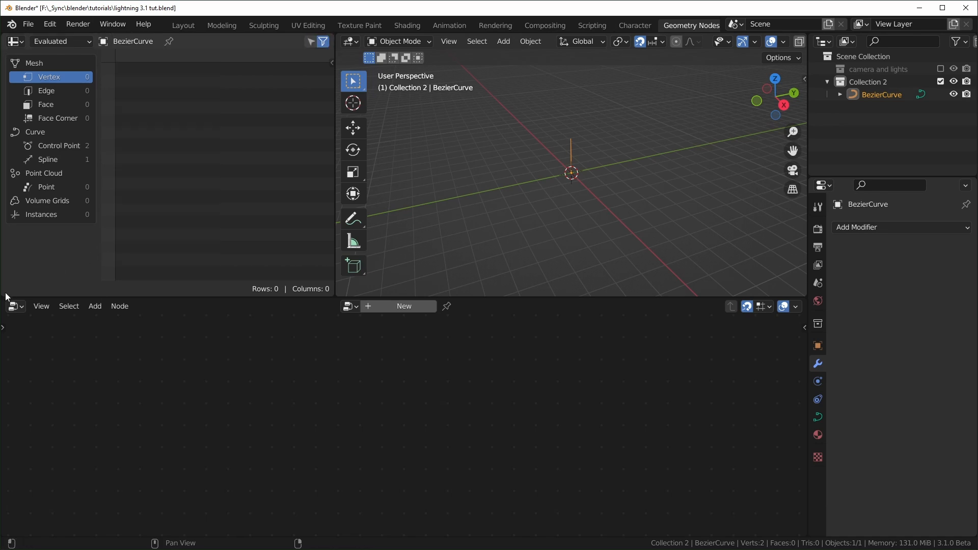
{"action": "left_click_drag", "start_coordinate": [4, 297], "coordinate": [111, 187]}
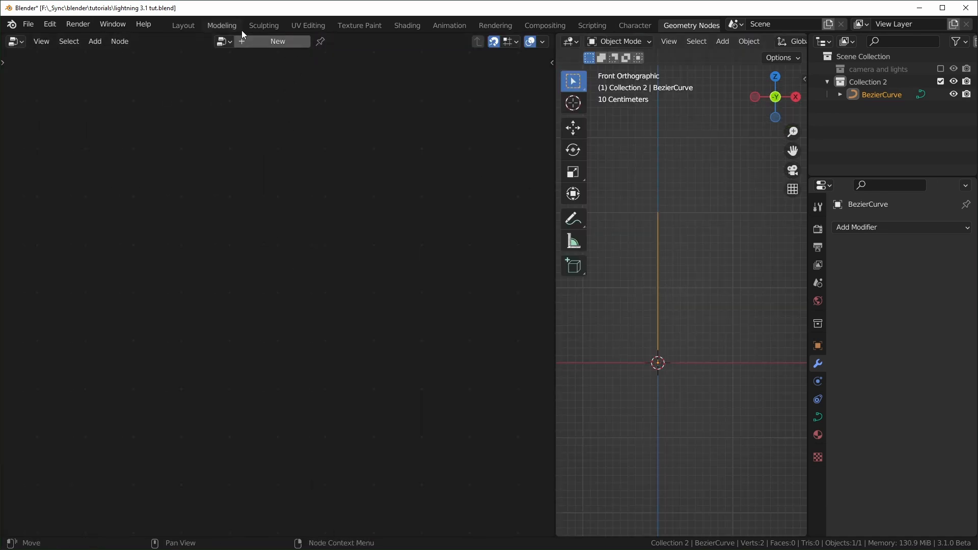
{"action": "left_click", "coordinate": [277, 44]}
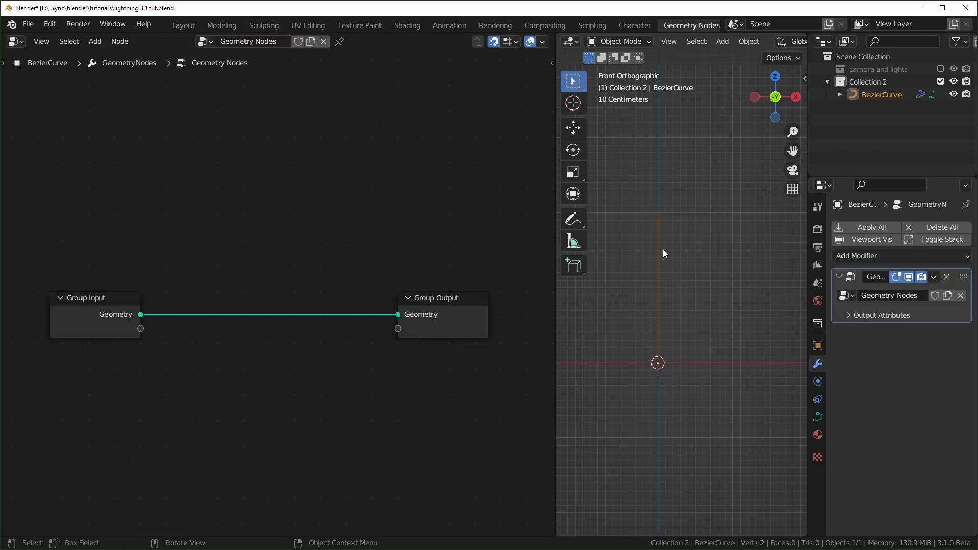
Try drawing a winding freehand Bezier curve beside the vertical one in Edit Mode
{"action": "key", "text": "Tab"}
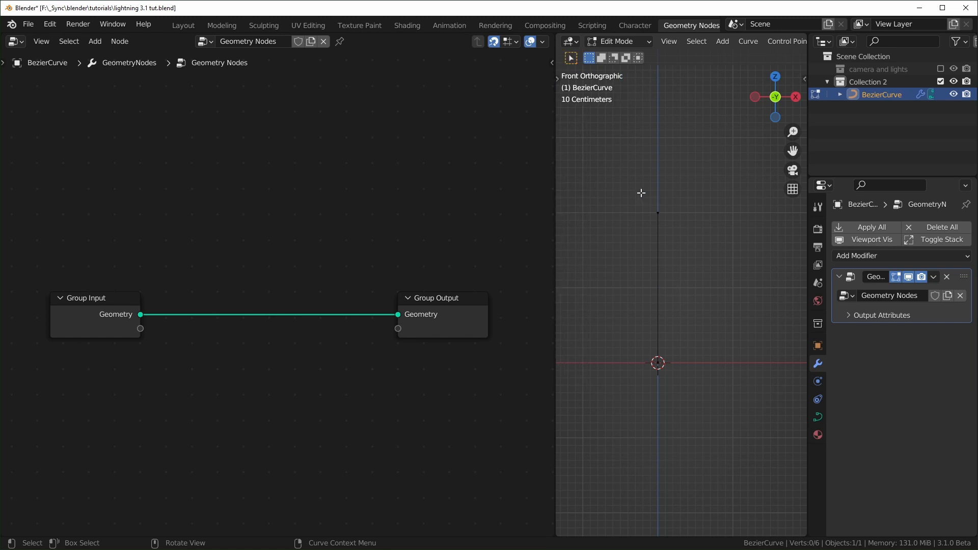
{"action": "key", "text": "t"}
{"action": "mouse_move", "coordinate": [559, 79]}
{"action": "left_mouse_down"}
{"action": "mouse_move", "coordinate": [590, 79]}
{"action": "mouse_move", "coordinate": [566, 82]}
{"action": "left_mouse_up"}
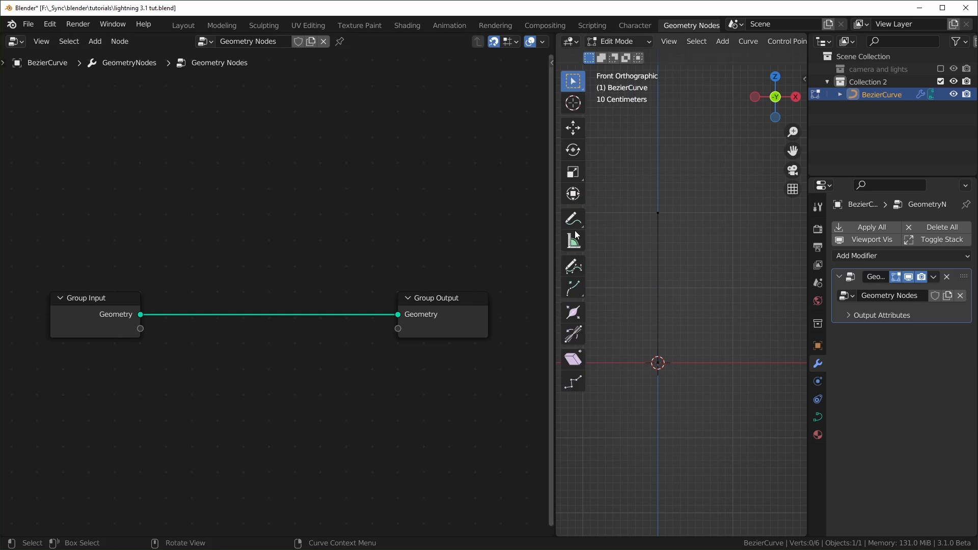
{"action": "left_click", "coordinate": [573, 266]}
{"action": "mouse_move", "coordinate": [742, 170]}
{"action": "left_mouse_down"}
{"action": "mouse_move", "coordinate": [764, 299]}
{"action": "mouse_move", "coordinate": [693, 347]}
{"action": "left_mouse_up"}
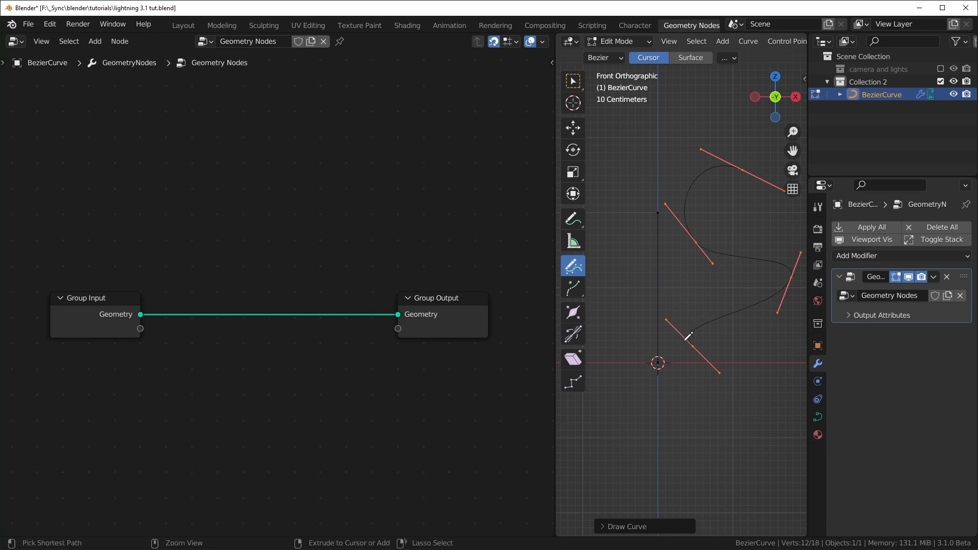
{"action": "key", "text": "ctrl+z"}
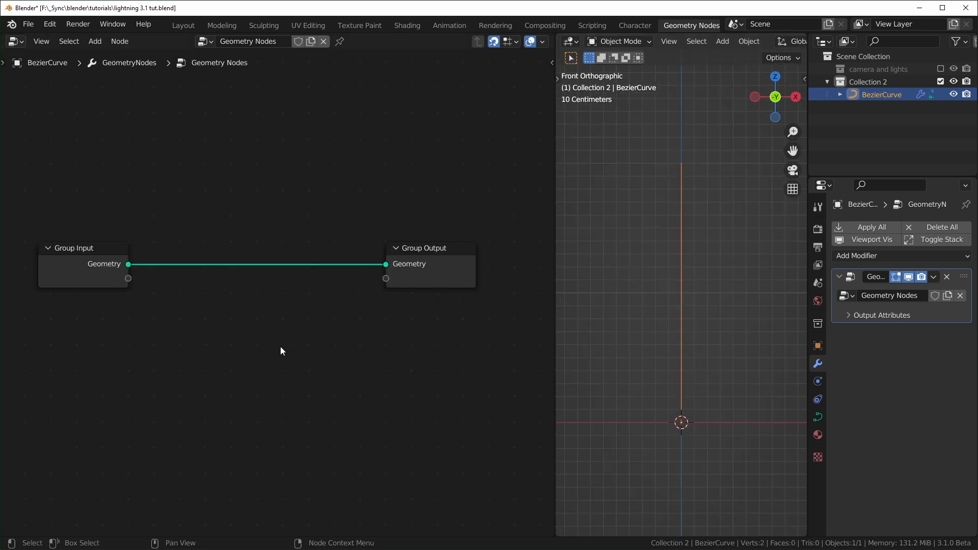
Insert a Curve to Mesh node between Group Input and Group Output, and space the nodes apart
{"action": "key", "text": "shift+a"}
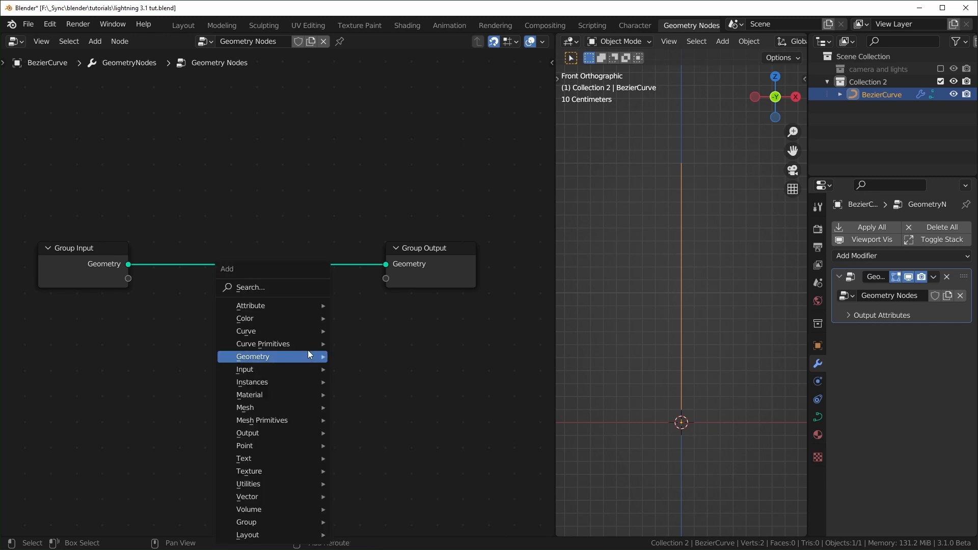
{"action": "key", "text": "space"}
{"action": "type", "text": "curve to"}
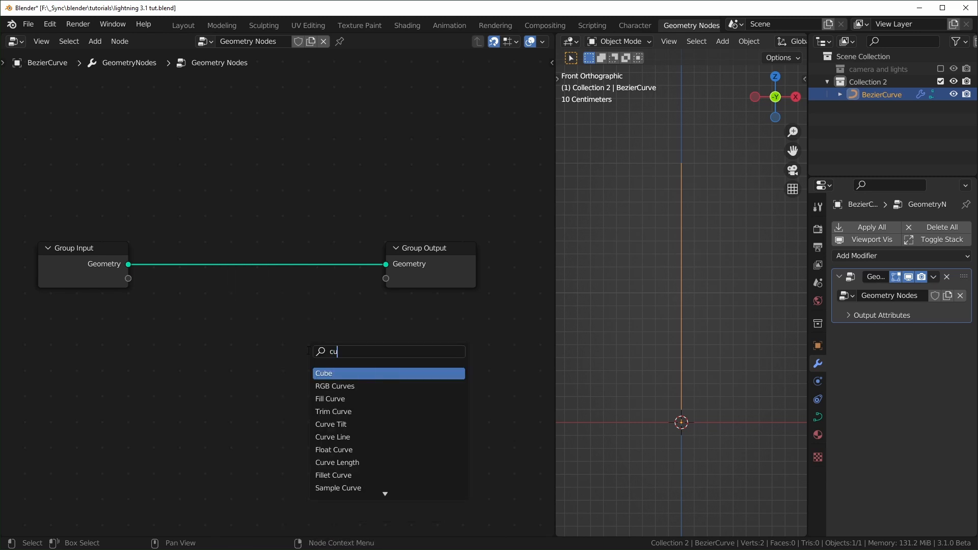
{"action": "key", "text": "Return"}
{"action": "left_click", "coordinate": [245, 227]}
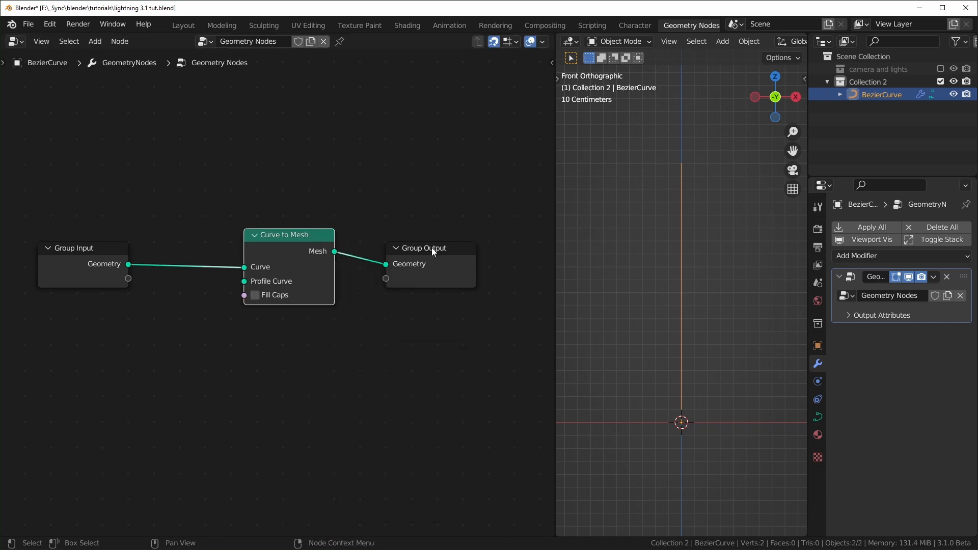
{"action": "left_click_drag", "start_coordinate": [431, 247], "coordinate": [470, 249]}
{"action": "left_click_drag", "start_coordinate": [310, 234], "coordinate": [374, 248]}
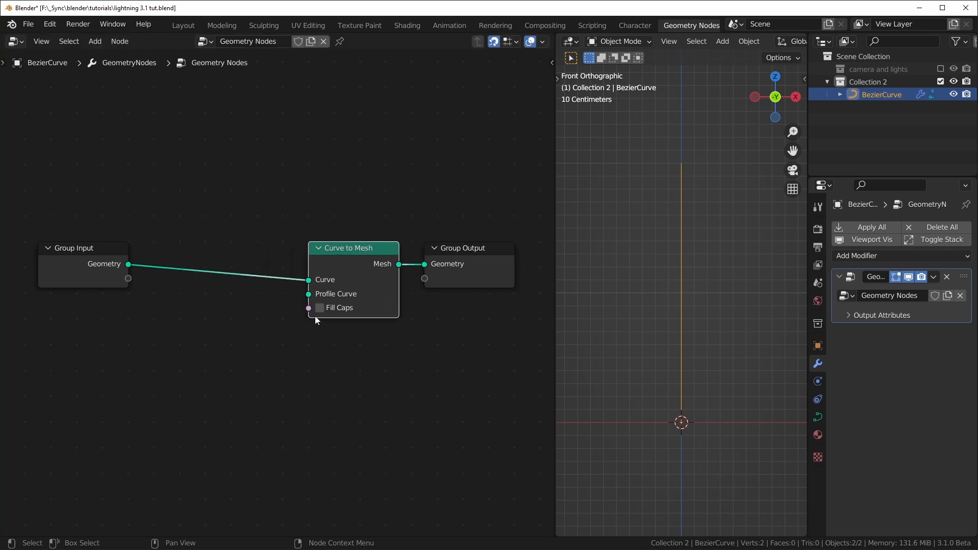
Add a Curve Circle node below Curve to Mesh and set its resolution to 3
{"action": "left_click", "coordinate": [352, 381]}
{"action": "key", "text": "shift+a"}
{"action": "key", "text": "space"}
{"action": "type", "text": "circle"}
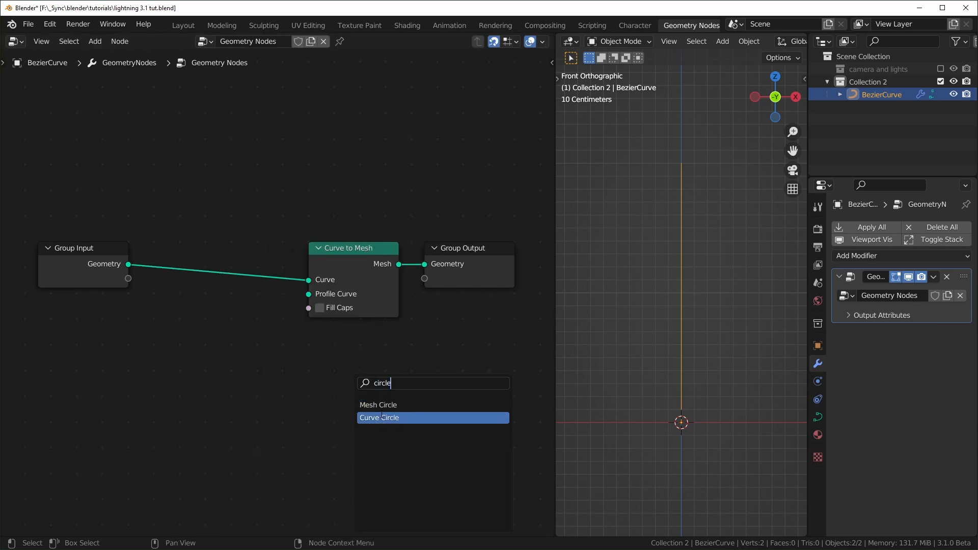
{"action": "left_click", "coordinate": [382, 417]}
{"action": "left_click", "coordinate": [364, 392]}
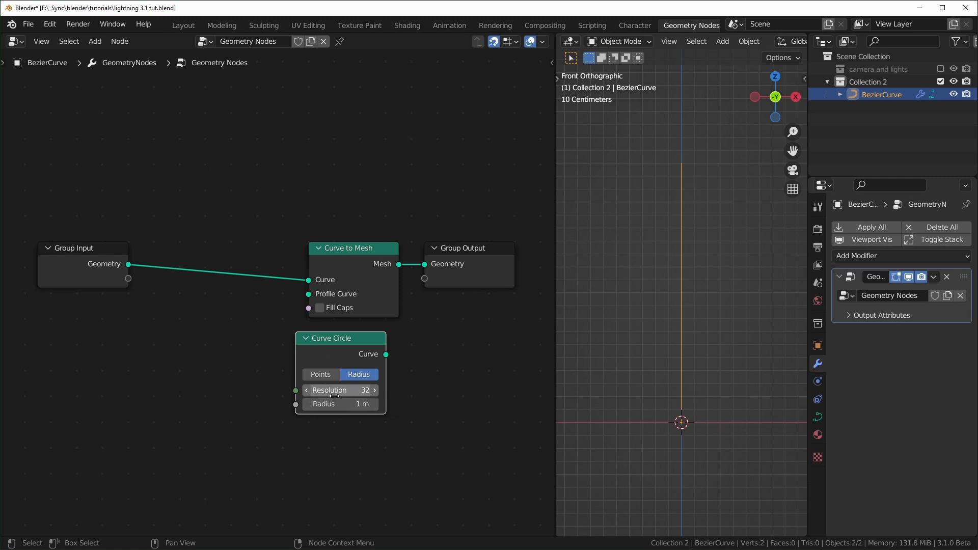
{"action": "left_click", "coordinate": [364, 391]}
{"action": "type", "text": "3"}
{"action": "key", "text": "Return"}
Connect the Curve Circle to the Profile Curve input of Curve to Mesh and set the circle's radius to 0.01 m
{"action": "left_click_drag", "start_coordinate": [386, 354], "coordinate": [308, 294]}
{"action": "middle_click_drag", "start_coordinate": [642, 316], "coordinate": [667, 387]}
{"action": "left_click", "coordinate": [361, 405]}
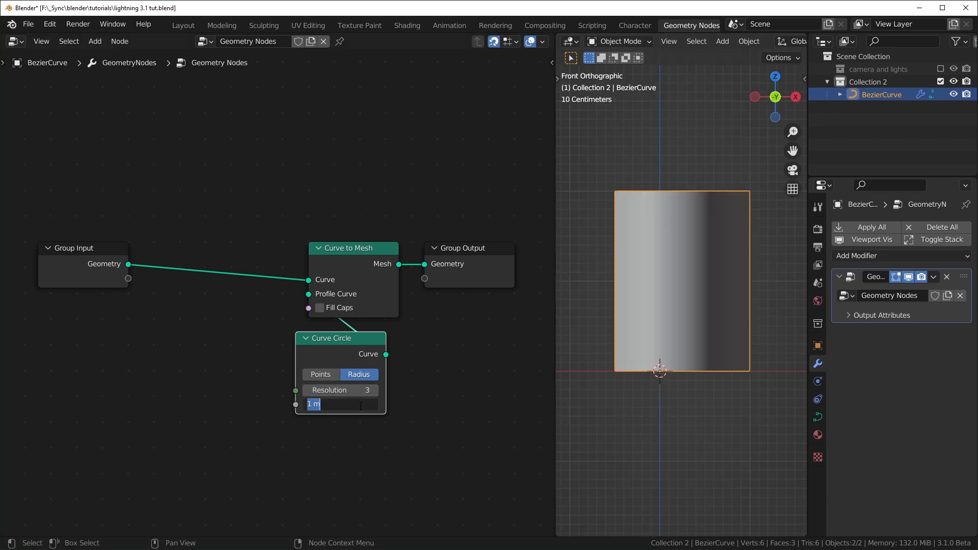
{"action": "type", "text": ".01"}
{"action": "key", "text": "Return"}
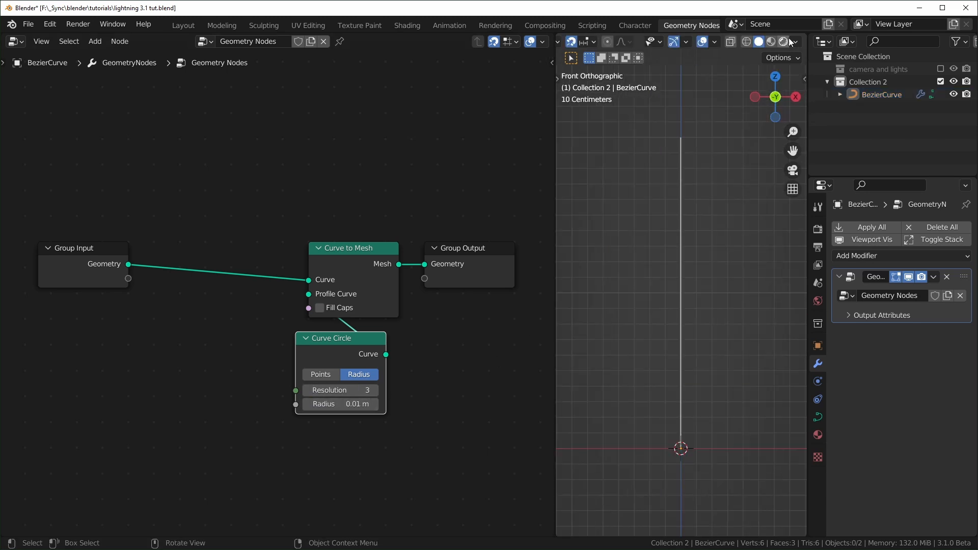
Enable Cavity of type Both in the viewport shading and switch the lighting to the rainbow-coloured normal MatCap
{"action": "left_click", "coordinate": [795, 41]}
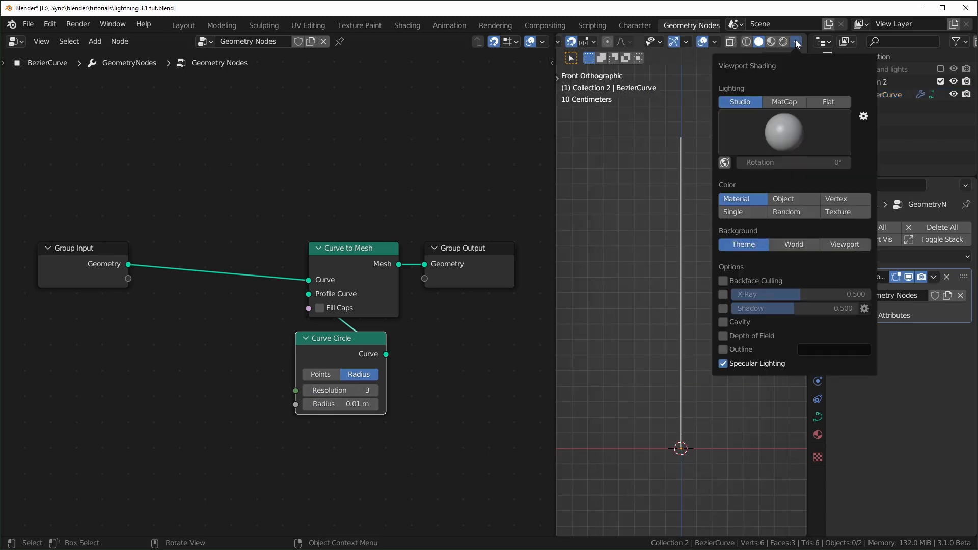
{"action": "left_click", "coordinate": [723, 322]}
{"action": "left_click", "coordinate": [850, 322]}
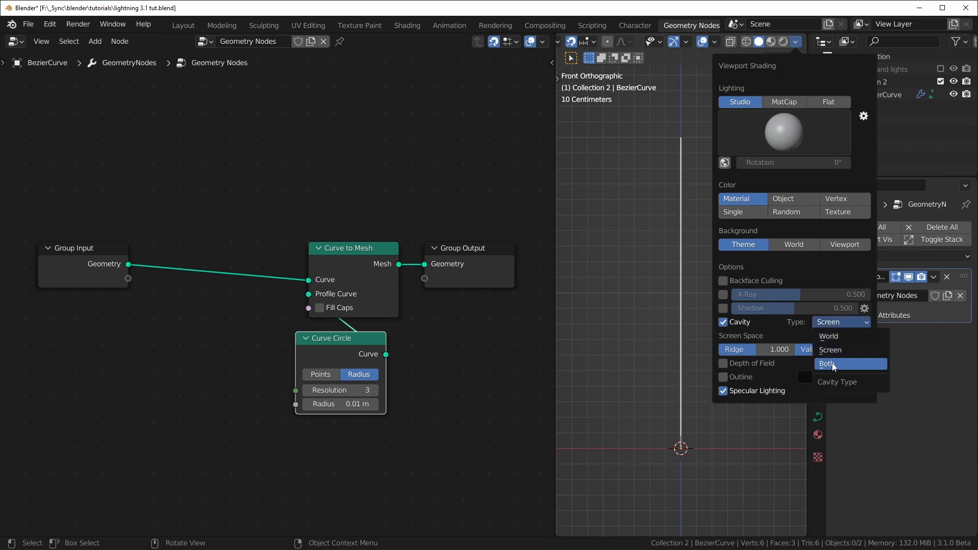
{"action": "left_click", "coordinate": [828, 364]}
{"action": "left_click", "coordinate": [784, 102]}
{"action": "left_click", "coordinate": [793, 130]}
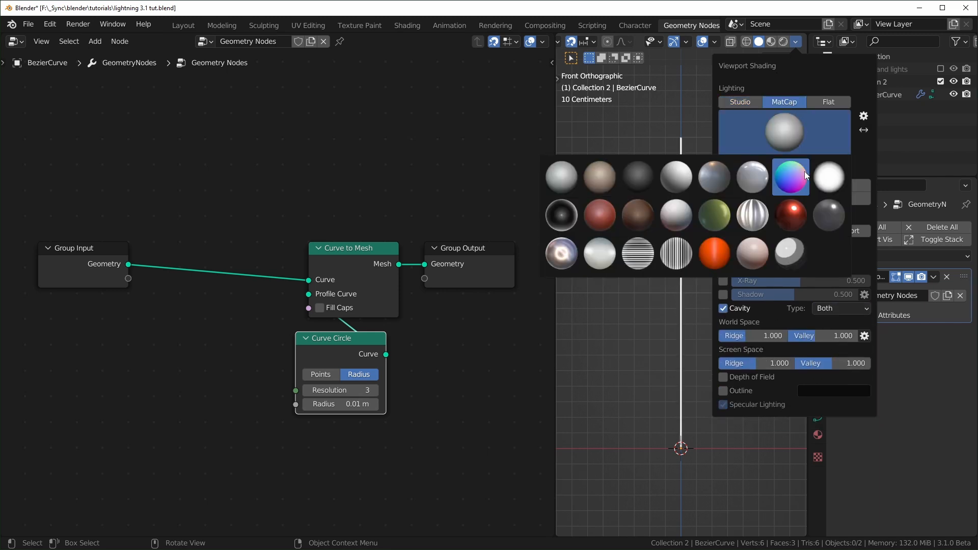
{"action": "left_click", "coordinate": [795, 191]}
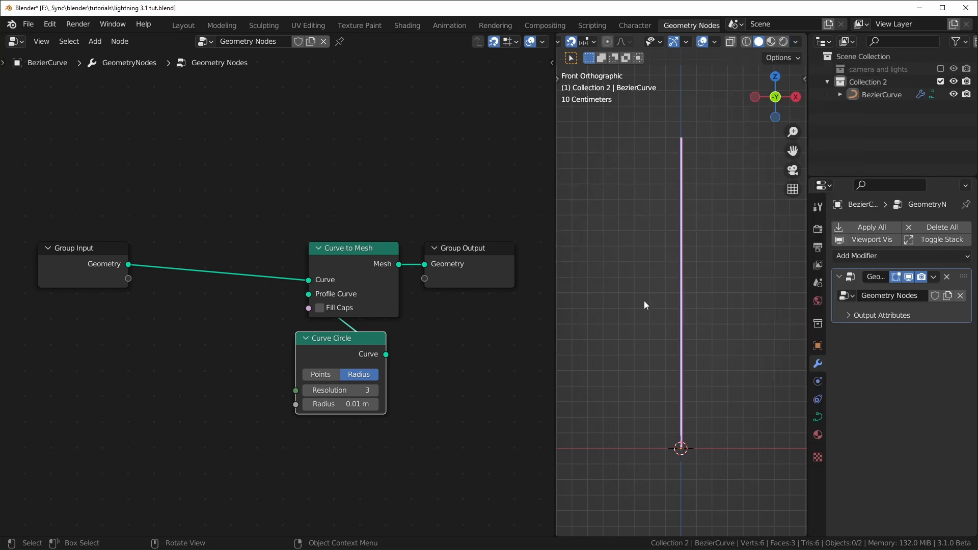
Insert a Set Curve Radius node between Group Input and Curve to Mesh, keeping its default radius
{"action": "middle_click_drag", "start_coordinate": [398, 343], "coordinate": [435, 326]}
{"action": "key", "text": "shift+a"}
{"action": "type", "text": "s"}
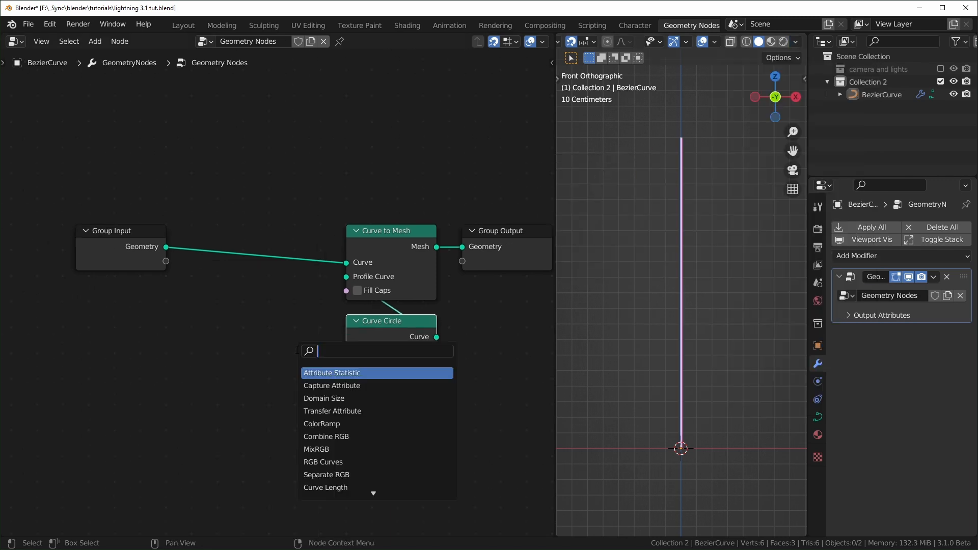
{"action": "type", "text": "set rad"}
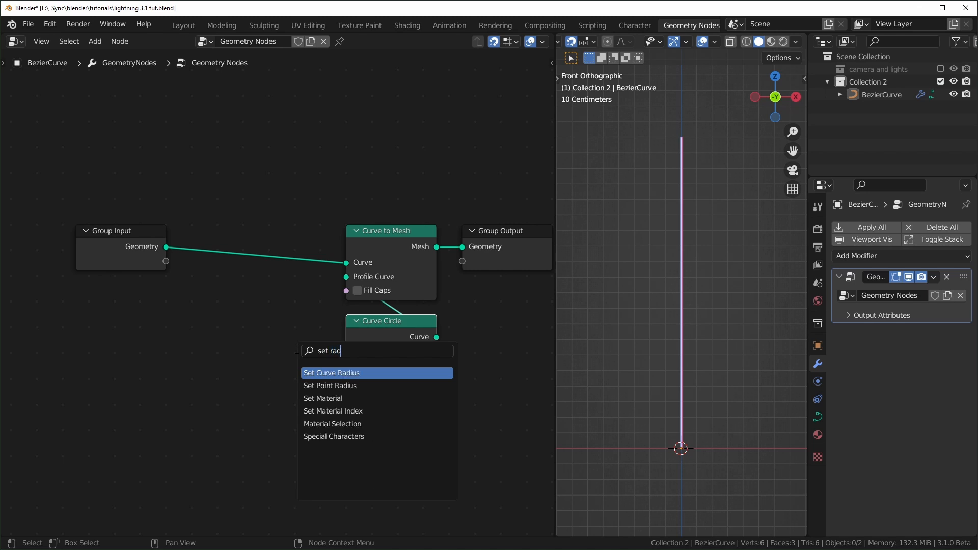
{"action": "key", "text": "Return"}
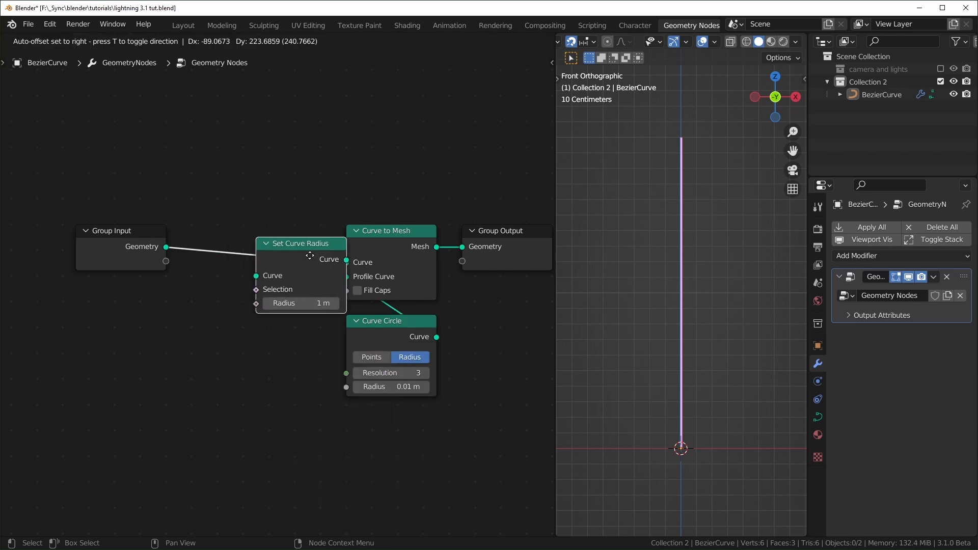
{"action": "left_click", "coordinate": [297, 248]}
{"action": "middle_click_drag", "start_coordinate": [264, 332], "coordinate": [290, 331]}
{"action": "left_click_drag", "start_coordinate": [323, 291], "coordinate": [349, 292]}
{"action": "key", "text": "ctrl+z"}
Add a Spline Length node and connect its Length output to the Radius input of Set Curve Radius
{"action": "key", "text": "shift+a"}
{"action": "type", "text": "legnth"}
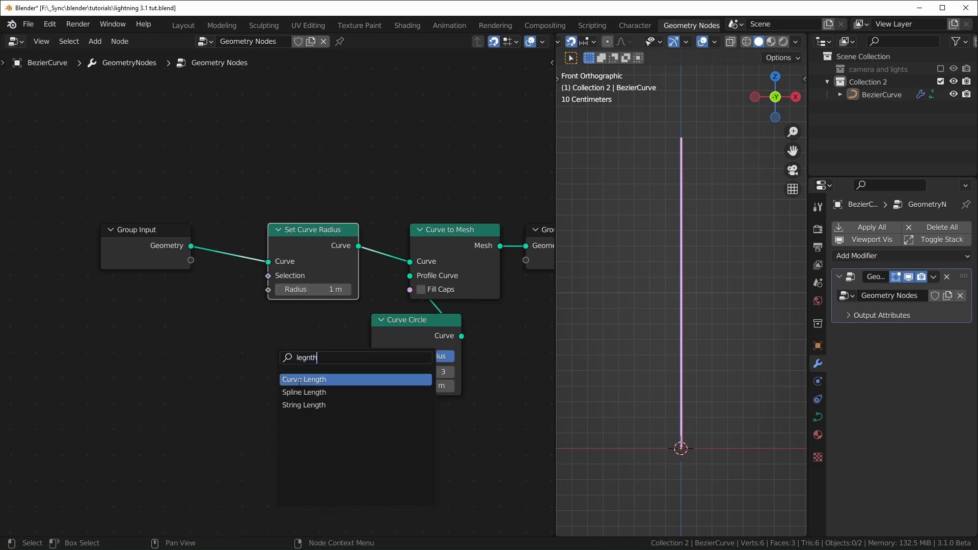
{"action": "left_click", "coordinate": [300, 392]}
{"action": "left_click", "coordinate": [286, 343]}
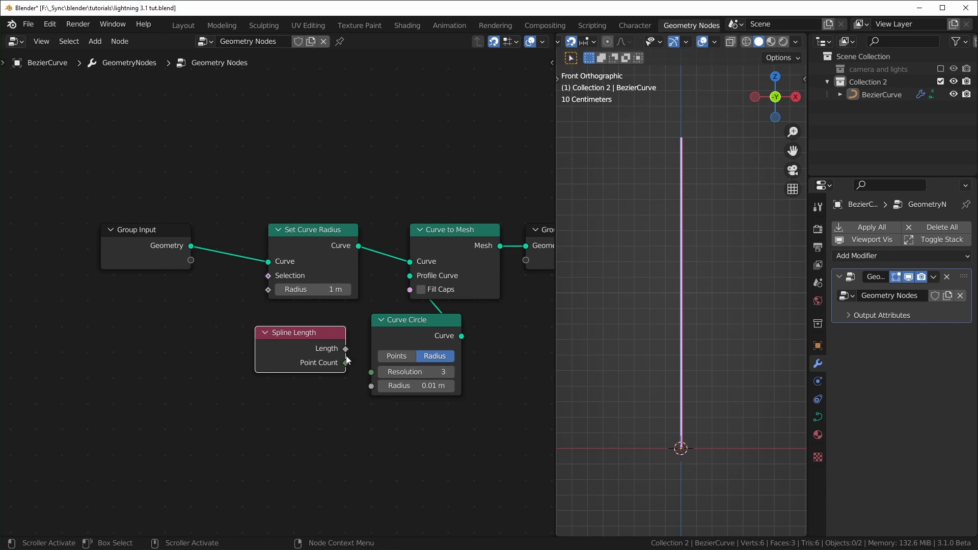
{"action": "left_click_drag", "start_coordinate": [347, 349], "coordinate": [268, 289]}
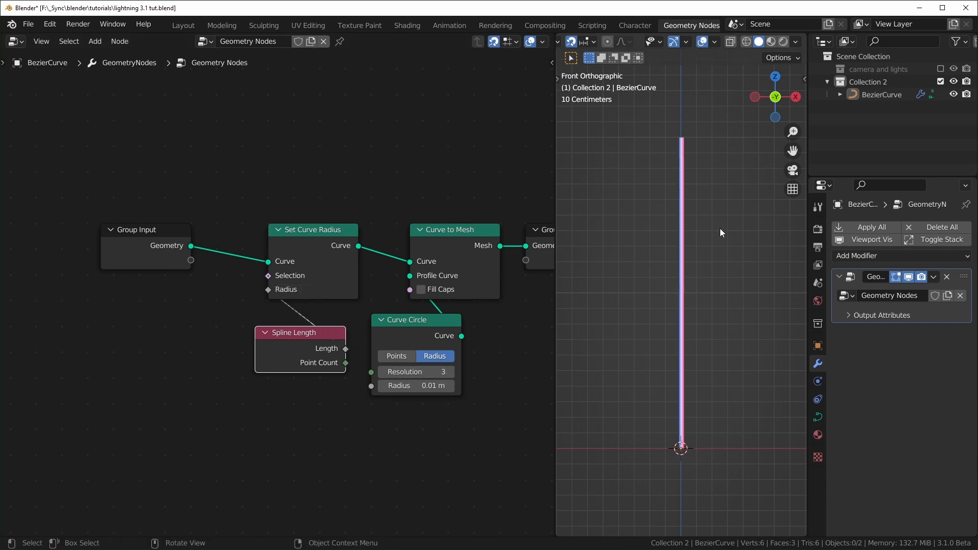
Test the length-driven thickness by trial-moving the curve's upper control point in edit mode, and cancel the move
{"action": "left_click", "coordinate": [683, 222]}
{"action": "key", "text": "Tab"}
{"action": "scroll", "coordinate": [677, 187], "scroll_direction": "down", "scroll_amount": 2}
{"action": "key", "text": "w"}
{"action": "left_click", "coordinate": [681, 184]}
{"action": "key", "text": "g"}
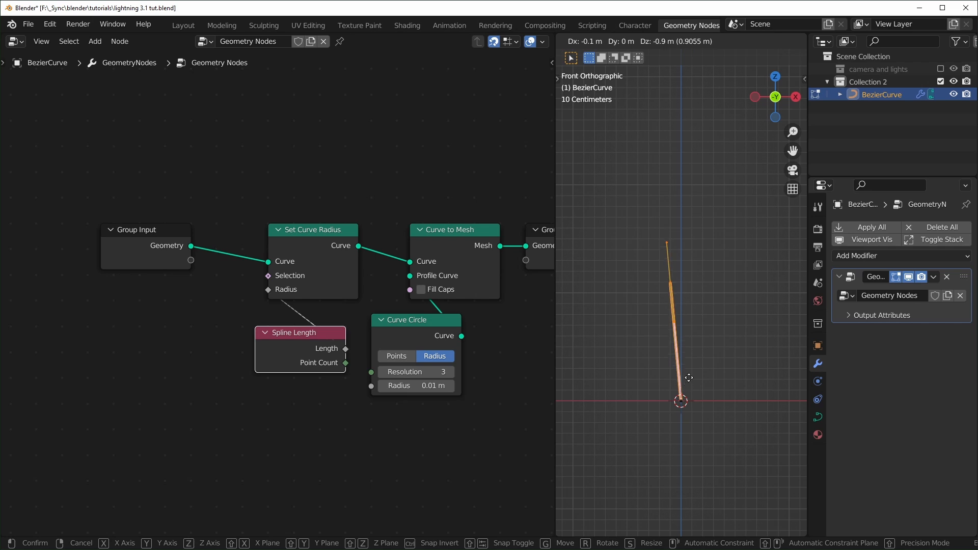
{"action": "right_click", "coordinate": [721, 273]}
{"action": "scroll", "coordinate": [607, 309], "scroll_direction": "up", "scroll_amount": 2}
Move Spline Length away from Set Curve Radius and insert a Map Range node on the link between them
{"action": "left_click_drag", "start_coordinate": [313, 331], "coordinate": [326, 319]}
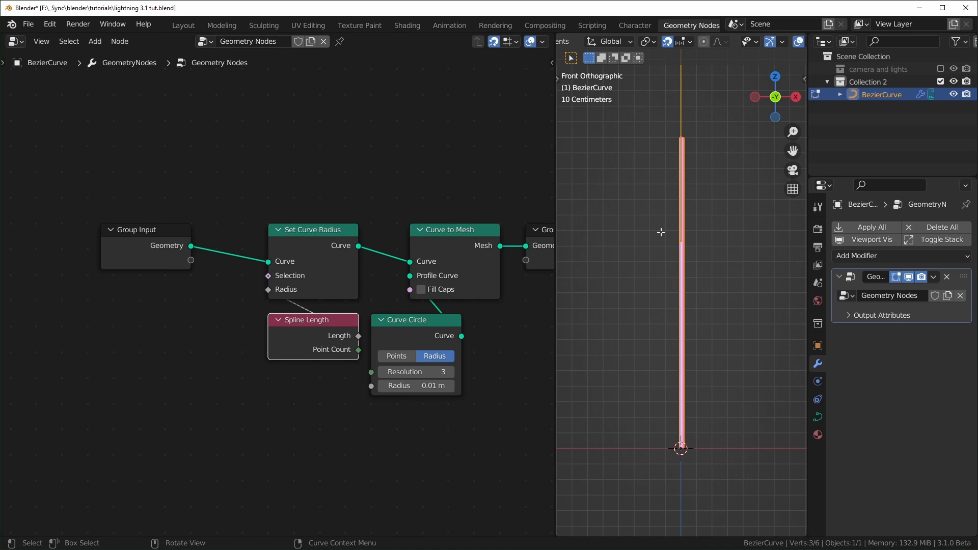
{"action": "left_click_drag", "start_coordinate": [382, 305], "coordinate": [258, 342]}
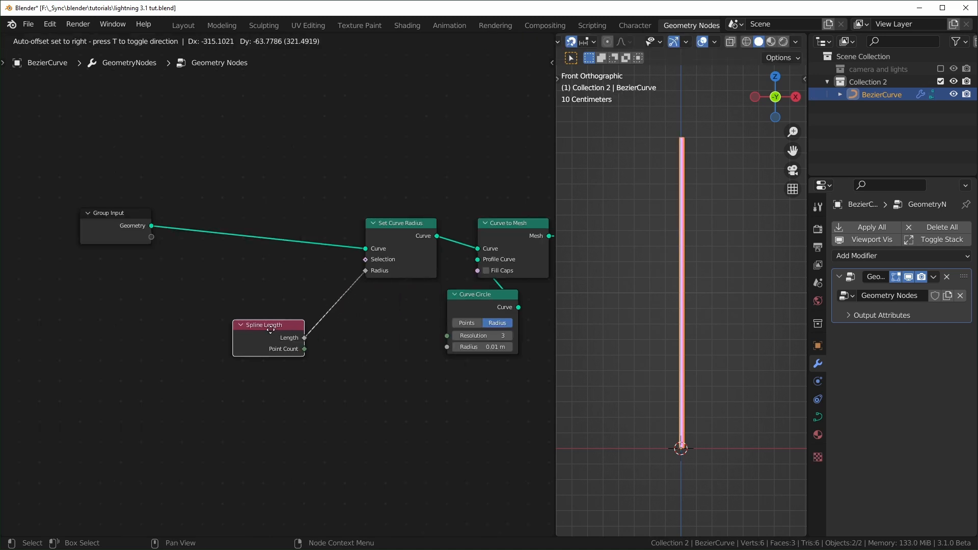
{"action": "scroll", "coordinate": [305, 360], "scroll_direction": "up", "scroll_amount": 1}
{"action": "key", "text": "shift+a"}
{"action": "type", "text": "map ra"}
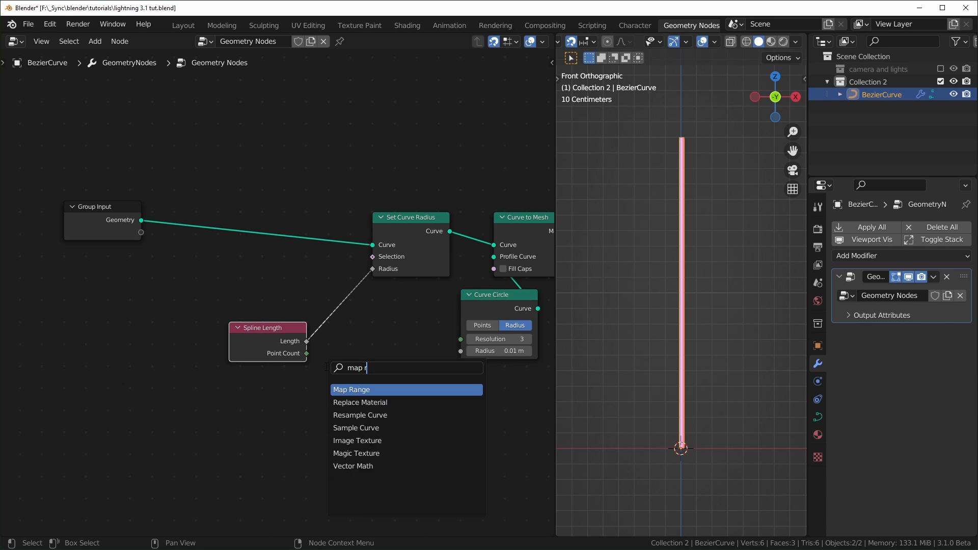
{"action": "key", "text": "Return"}
{"action": "left_click", "coordinate": [330, 308]}
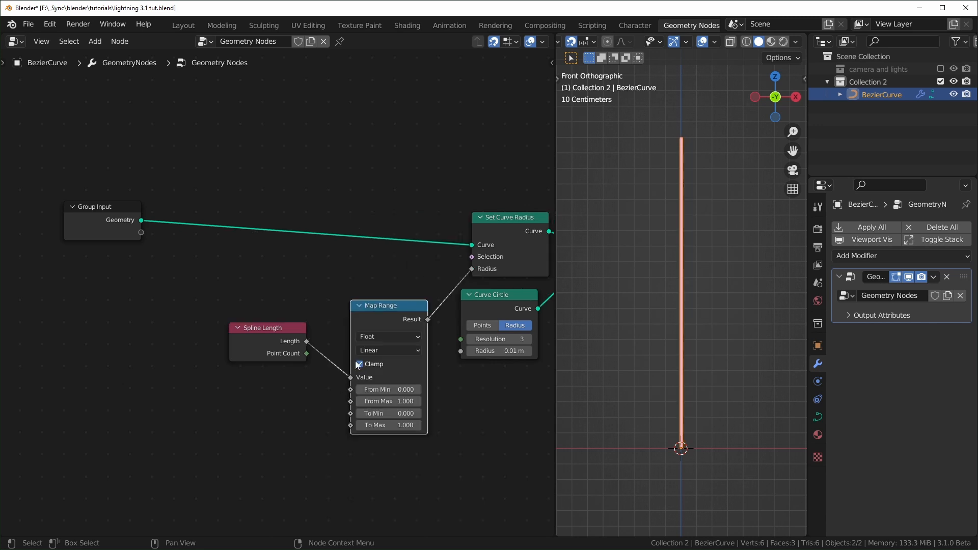
Turn off Clamp on the Map Range node, set its To Min to 0.1, and place the radius nodes close together
{"action": "left_click", "coordinate": [359, 363]}
{"action": "left_click_drag", "start_coordinate": [510, 233], "coordinate": [384, 238]}
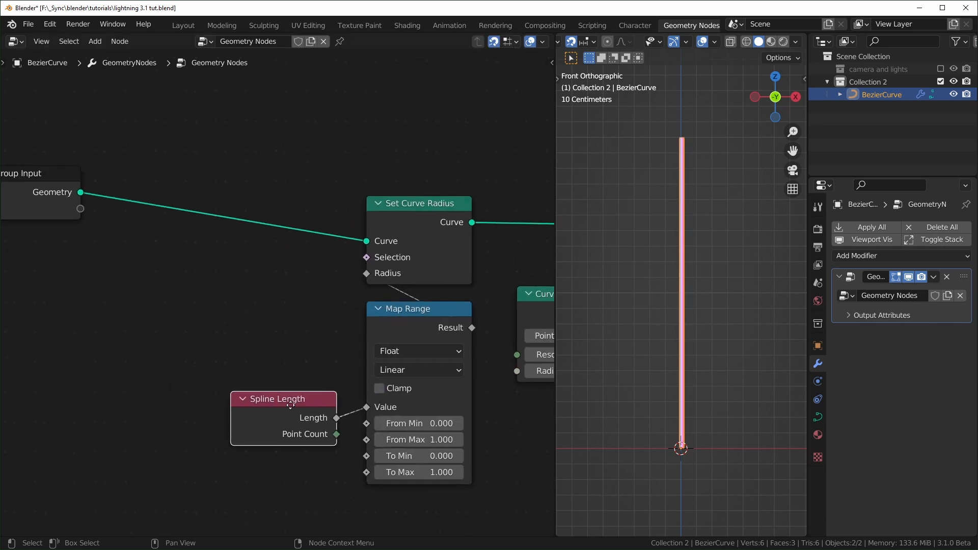
{"action": "middle_click_drag", "start_coordinate": [328, 416], "coordinate": [238, 378]}
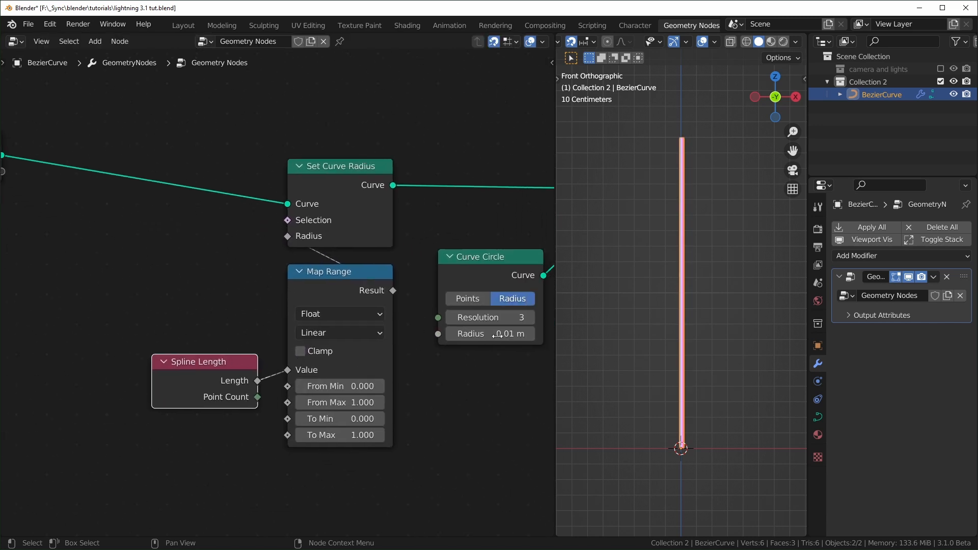
{"action": "left_click", "coordinate": [354, 419]}
{"action": "type", "text": "0.1"}
{"action": "key", "text": "Return"}
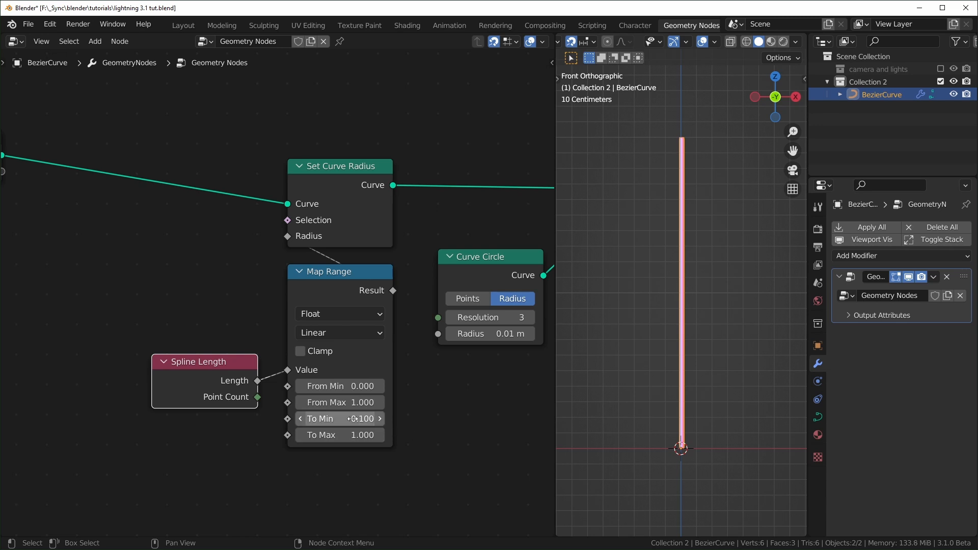
Tidy the output side by placing Curve to Mesh directly above Curve Circle and leaving space before Group Output
{"action": "scroll", "coordinate": [219, 326], "scroll_direction": "down", "scroll_amount": 3}
{"action": "middle_click_drag", "start_coordinate": [164, 313], "coordinate": [215, 324]}
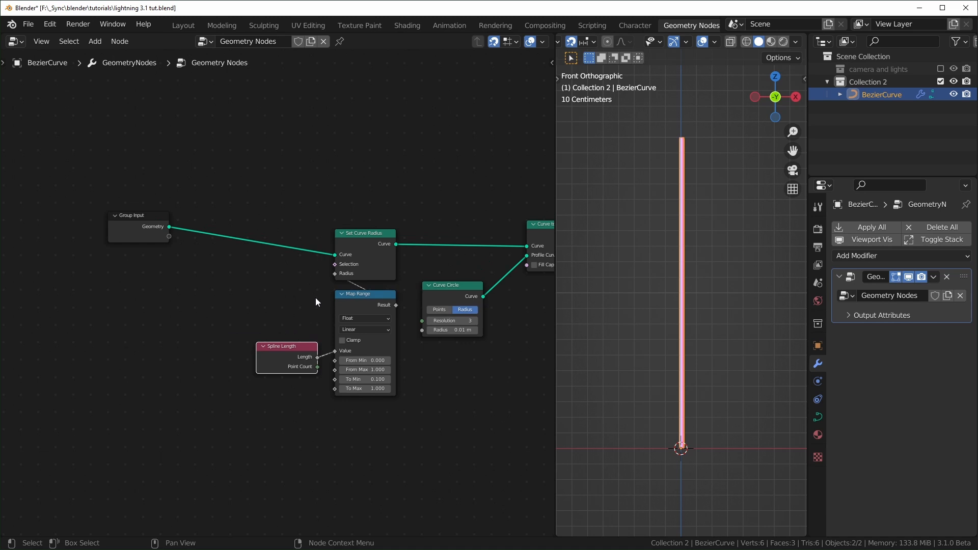
{"action": "middle_click_drag", "start_coordinate": [459, 249], "coordinate": [301, 232]}
{"action": "left_click_drag", "start_coordinate": [392, 211], "coordinate": [373, 212]}
{"action": "left_click_drag", "start_coordinate": [455, 208], "coordinate": [491, 208]}
{"action": "left_click", "coordinate": [499, 204]}
{"action": "left_click", "coordinate": [490, 207]}
{"action": "key", "text": "Home"}
Join all nodes between Group Input and Group Output in a frame and label it "thickness"
{"action": "left_click_drag", "start_coordinate": [168, 148], "coordinate": [451, 409]}
{"action": "left_click_drag", "start_coordinate": [423, 226], "coordinate": [354, 225]}
{"action": "key", "text": "ctrl+j"}
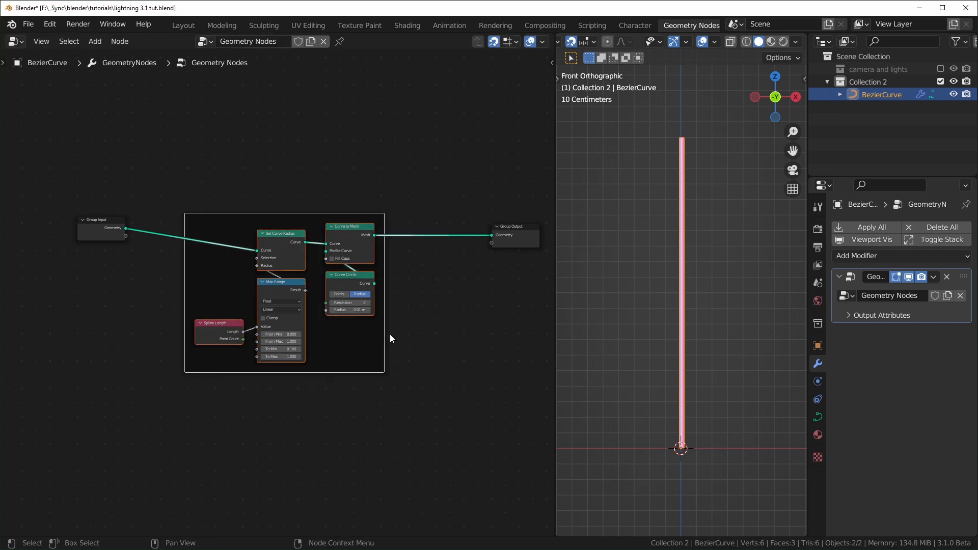
{"action": "scroll", "coordinate": [389, 334], "scroll_direction": "up", "scroll_amount": 2}
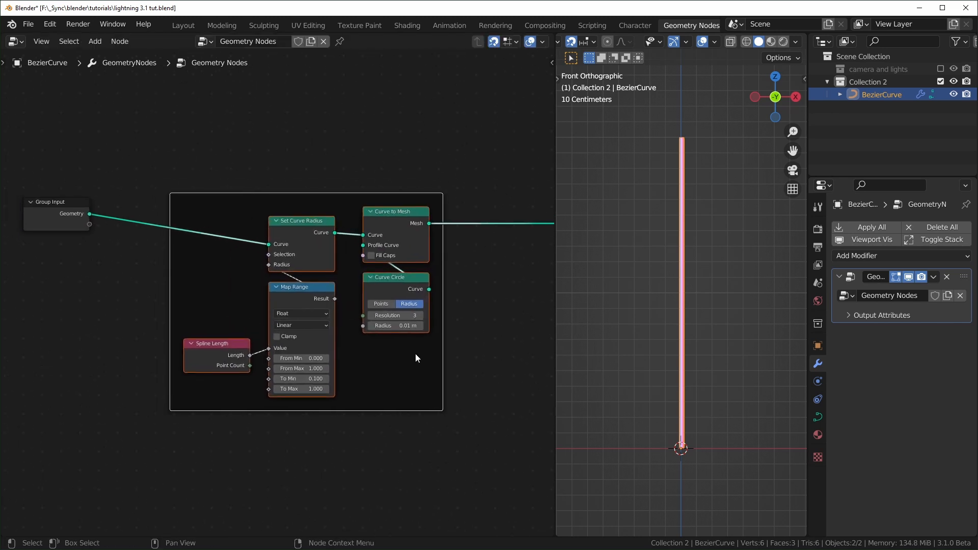
{"action": "key", "text": "F2"}
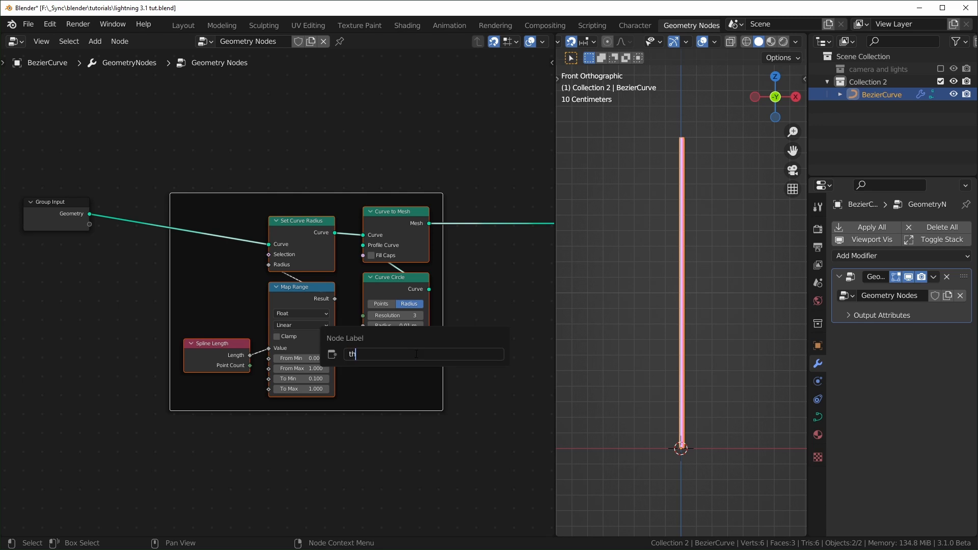
{"action": "type", "text": "thicknes"}
{"action": "type", "text": "s"}
{"action": "key", "text": "Return"}
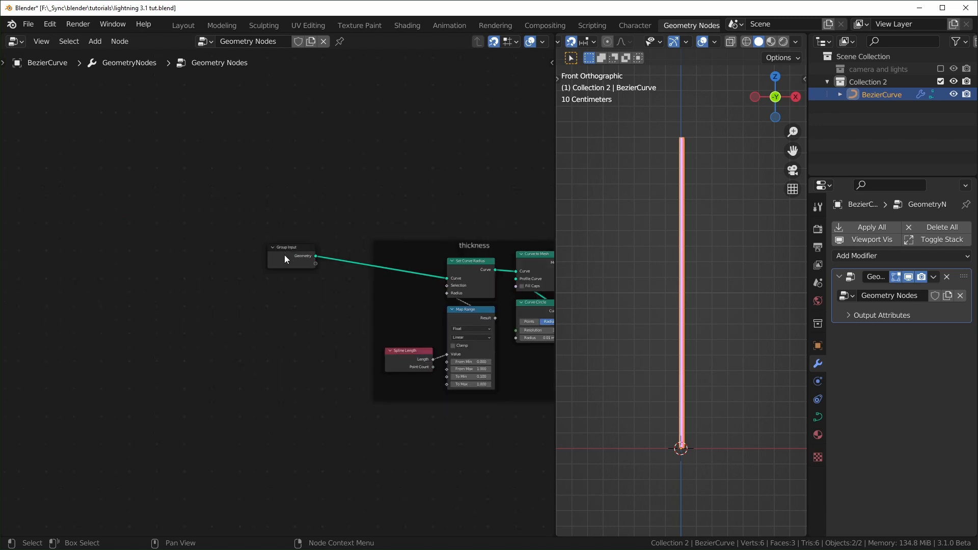
Move Group Input well away from the thickness frame and insert a Set Position node on the link between them
{"action": "left_click_drag", "start_coordinate": [285, 255], "coordinate": [5, 253]}
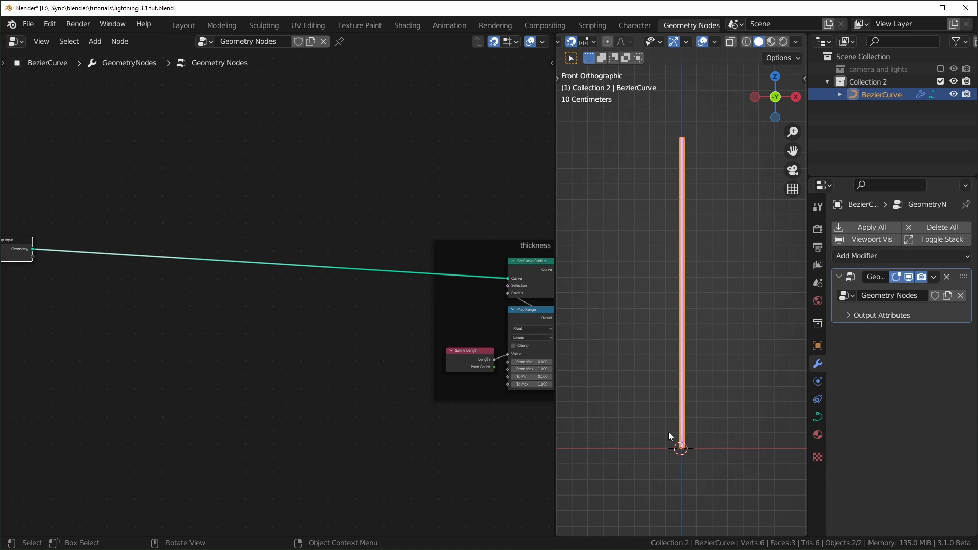
{"action": "middle_click_drag", "start_coordinate": [340, 354], "coordinate": [389, 346]}
{"action": "key", "text": "shift+a"}
{"action": "type", "text": "set p"}
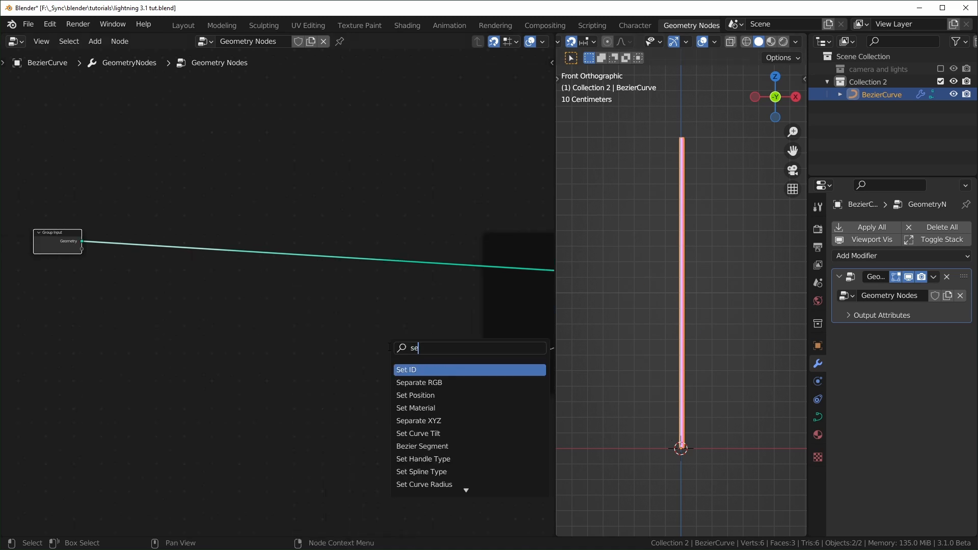
{"action": "key", "text": "Return"}
{"action": "left_click", "coordinate": [361, 361]}
Add a Noise Texture node and connect its Color output to the Offset input of Set Position
{"action": "key", "text": "shift+a"}
{"action": "type", "text": "noise"}
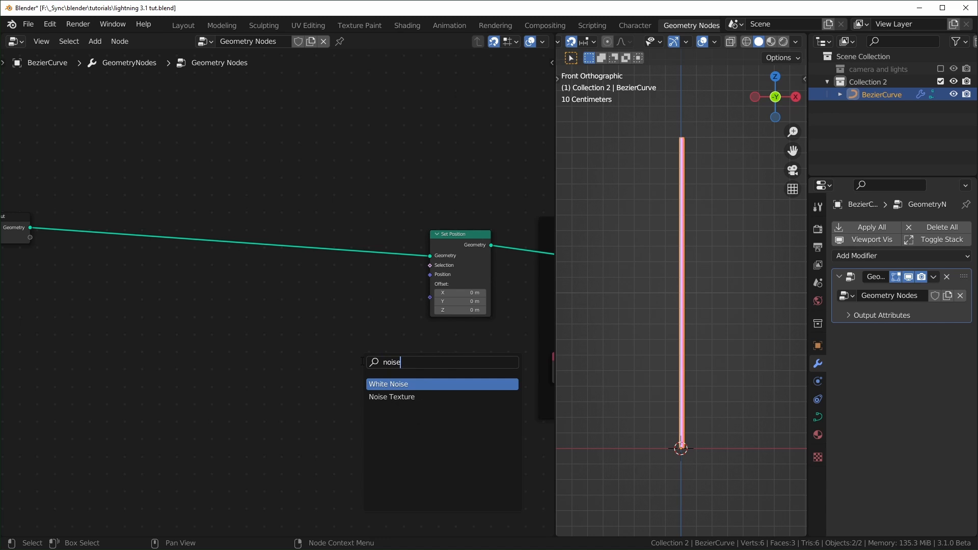
{"action": "key", "text": "Return"}
{"action": "scroll", "coordinate": [316, 340], "scroll_direction": "up", "scroll_amount": 1}
{"action": "left_click", "coordinate": [316, 340]}
{"action": "left_click_drag", "start_coordinate": [305, 341], "coordinate": [386, 247]}
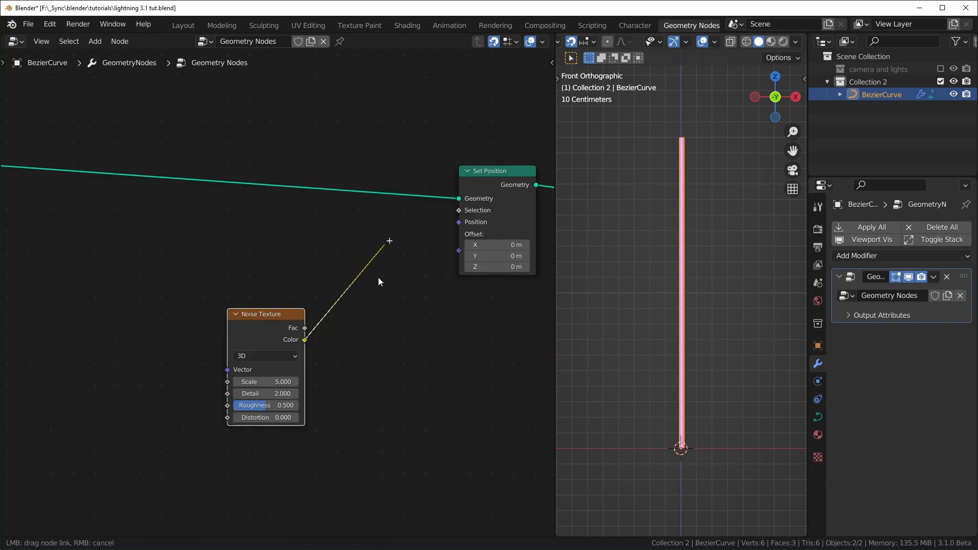
{"action": "left_click_drag", "start_coordinate": [460, 252], "coordinate": [459, 251]}
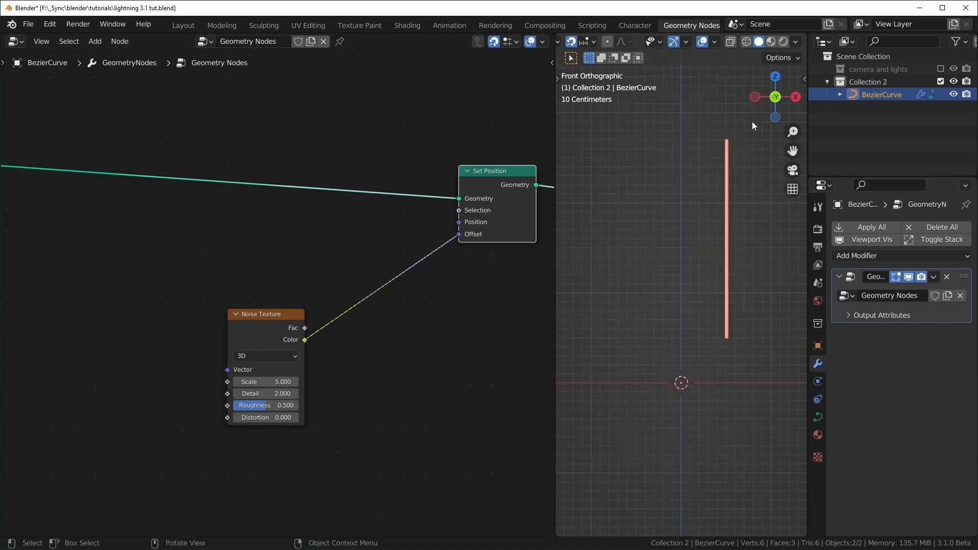
Insert a Resample Curve node right after Group Input and set its mode to Length
{"action": "middle_click_drag", "start_coordinate": [738, 176], "coordinate": [708, 225], "text": "shift"}
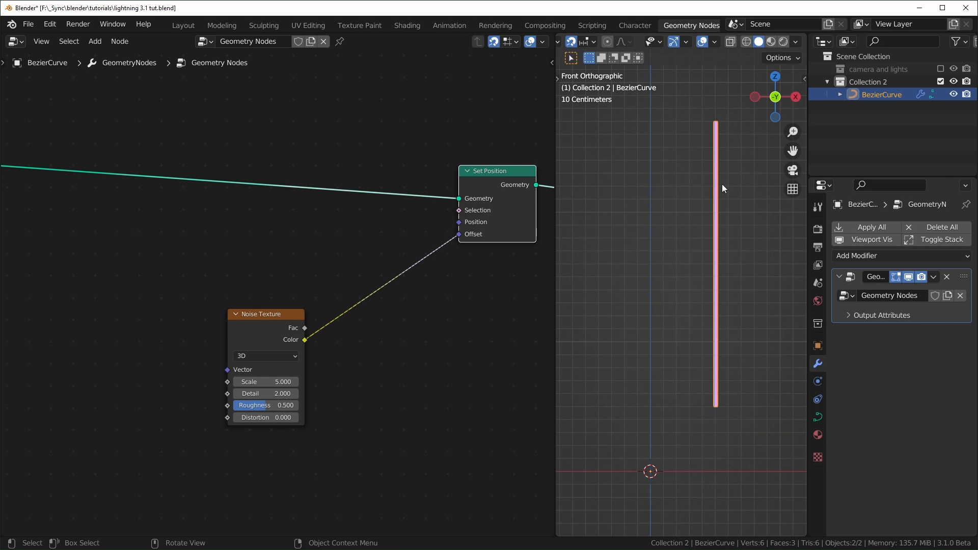
{"action": "scroll", "coordinate": [352, 316], "scroll_direction": "down", "scroll_amount": 3}
{"action": "middle_click_drag", "start_coordinate": [220, 309], "coordinate": [384, 311]}
{"action": "key", "text": "shift+a"}
{"action": "type", "text": "sresa"}
{"action": "key", "text": "Return"}
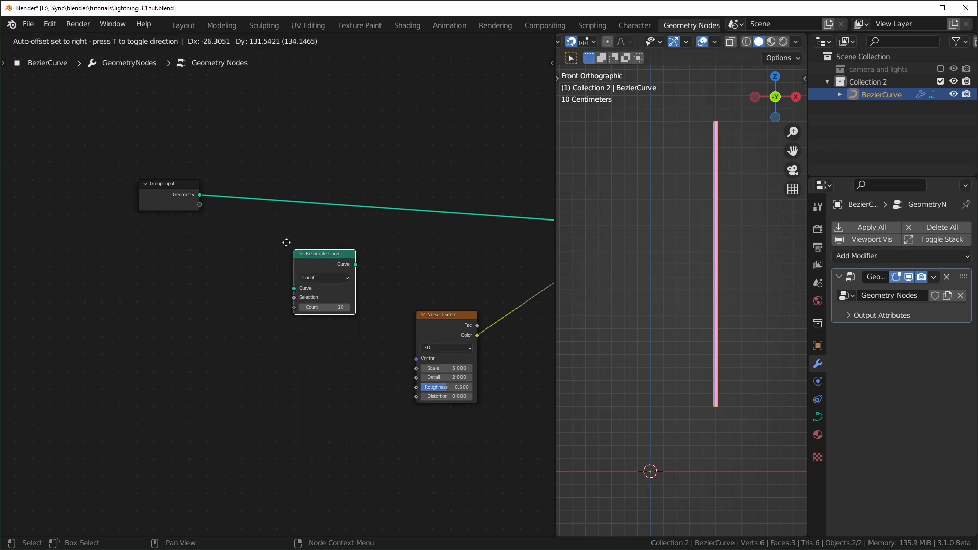
{"action": "left_click", "coordinate": [242, 177]}
{"action": "scroll", "coordinate": [250, 179], "scroll_direction": "up", "scroll_amount": 3}
{"action": "left_click", "coordinate": [260, 194]}
{"action": "left_click", "coordinate": [272, 197]}
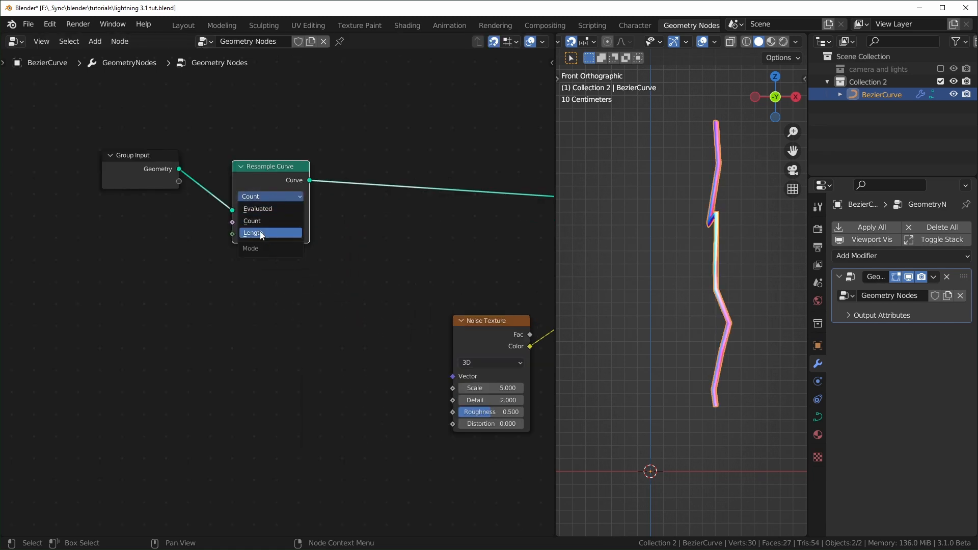
{"action": "left_click", "coordinate": [261, 233]}
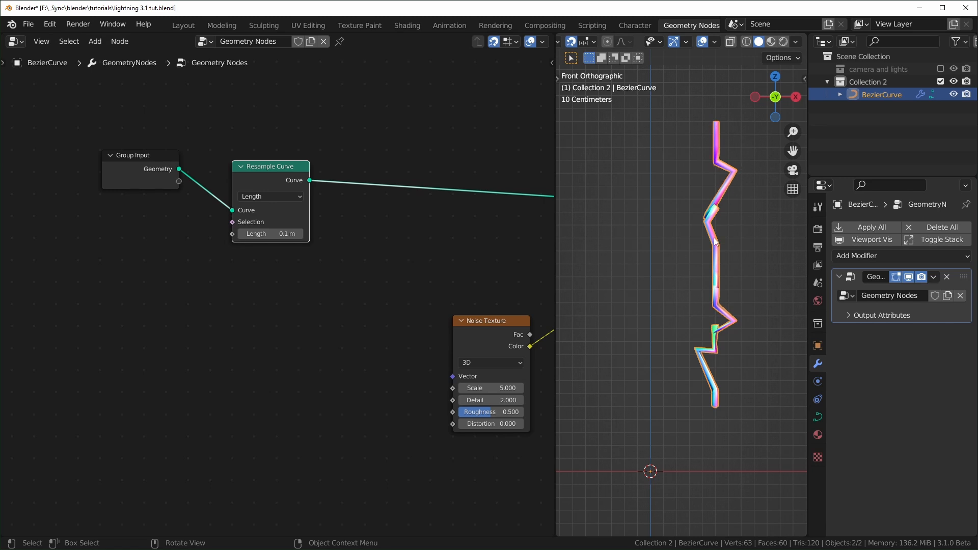
Add a Value node below Group Input, connect it to the Length input of Resample Curve, and enter a small value
{"action": "key", "text": "shift+a"}
{"action": "type", "text": "va"}
{"action": "key", "text": "Return"}
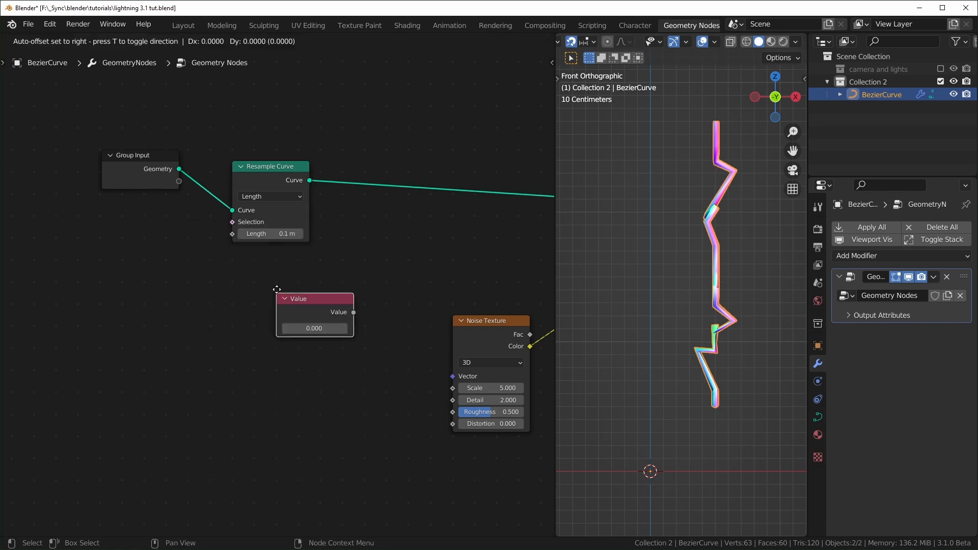
{"action": "left_click", "coordinate": [172, 247]}
{"action": "left_click_drag", "start_coordinate": [177, 246], "coordinate": [233, 234]}
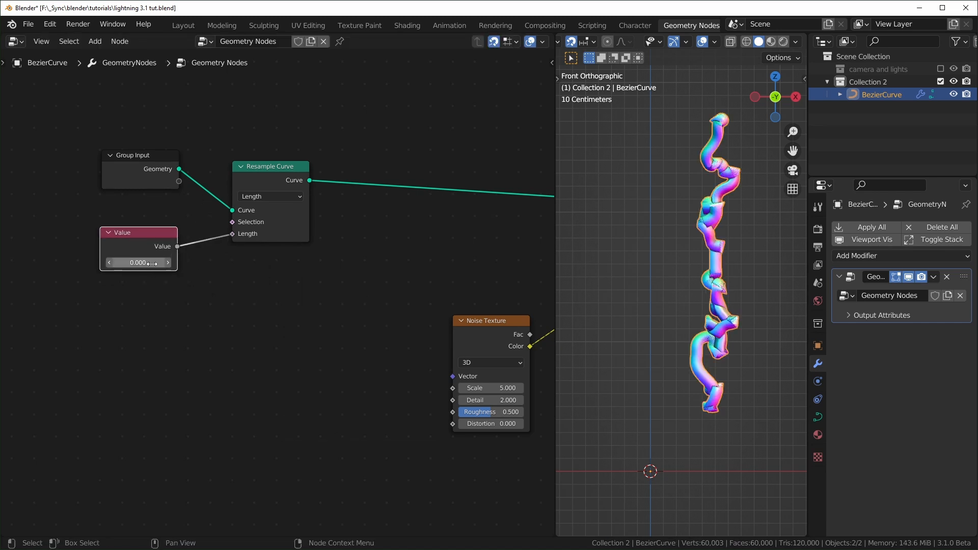
{"action": "key", "text": "Return"}
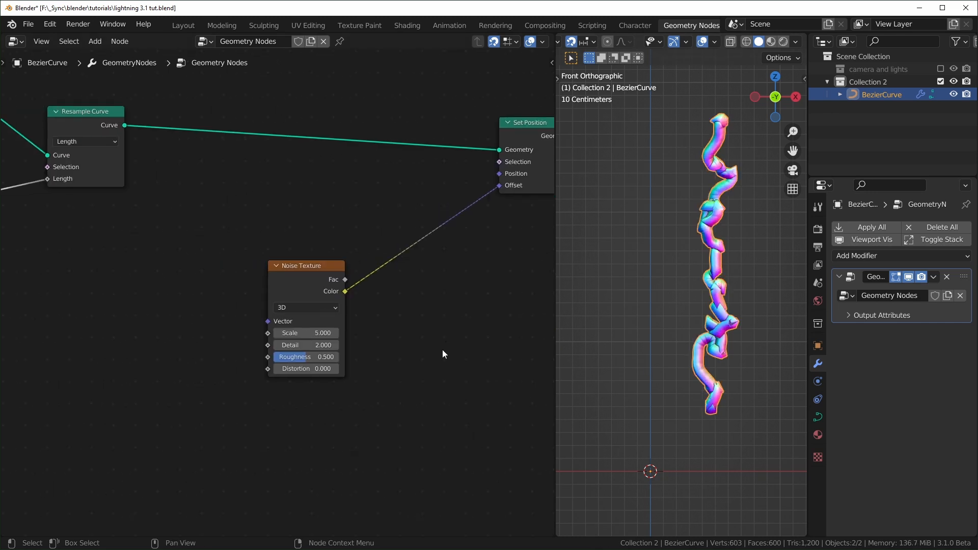
Insert a Vector Math node between Noise Texture and Set Position's Offset input, and set its operation to Scale
{"action": "key", "text": "shift+a"}
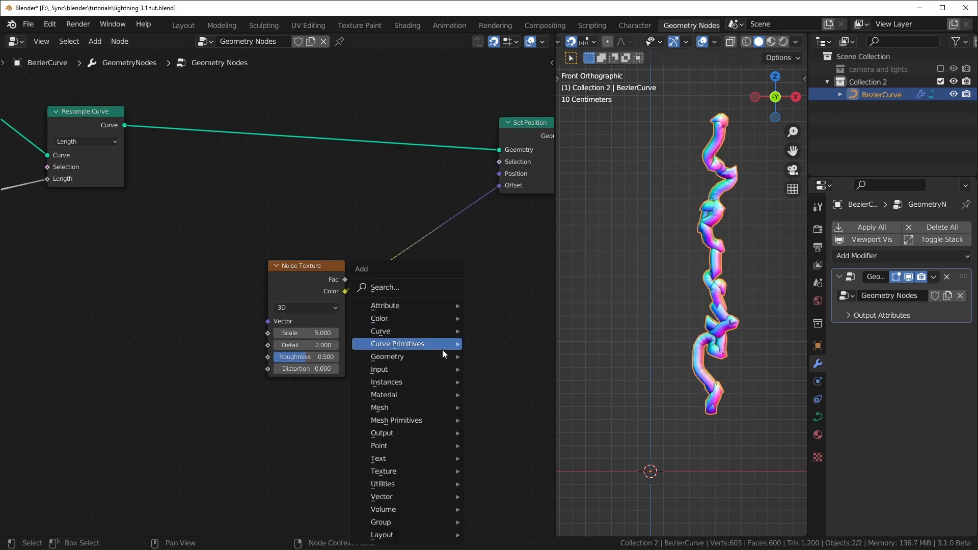
{"action": "type", "text": "smath"}
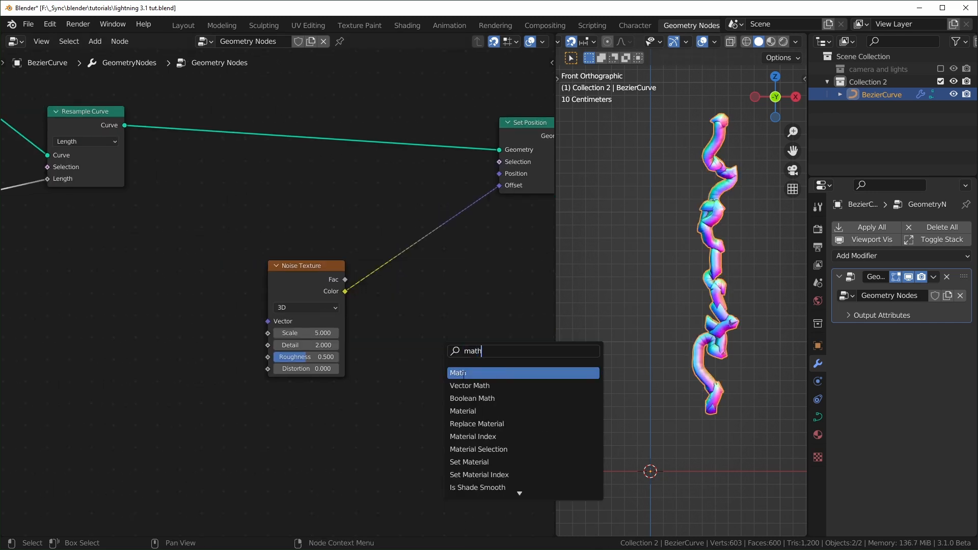
{"action": "left_click", "coordinate": [461, 385]}
{"action": "left_click", "coordinate": [406, 293]}
{"action": "left_click", "coordinate": [407, 295]}
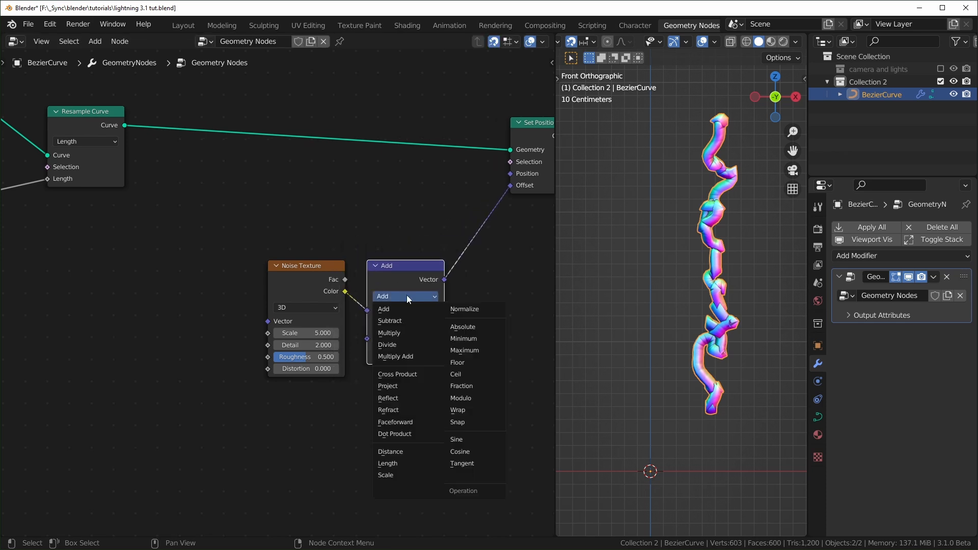
{"action": "left_click", "coordinate": [393, 475]}
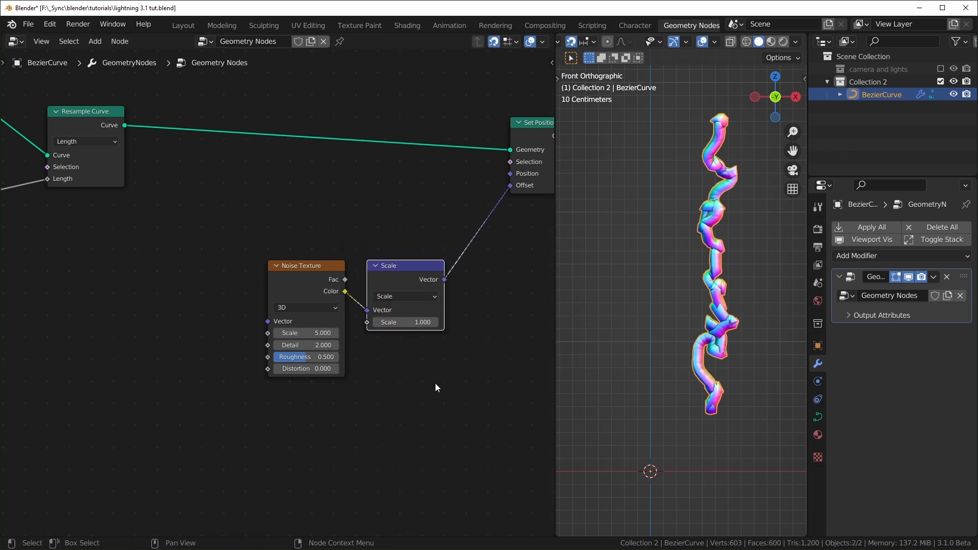
Duplicate the Scale vector math node and insert the copy between the Noise Texture and the original Scale node
{"action": "mouse_move", "coordinate": [408, 322]}
{"action": "left_mouse_down"}
{"action": "mouse_move", "coordinate": [377, 322]}
{"action": "mouse_move", "coordinate": [402, 322]}
{"action": "left_mouse_up"}
{"action": "key", "text": "shift+d"}
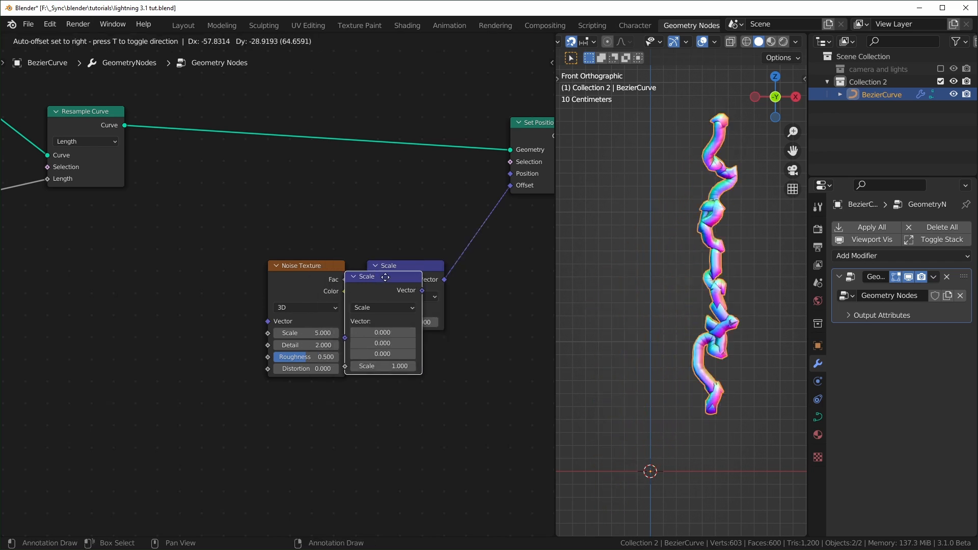
{"action": "left_click", "coordinate": [387, 278]}
{"action": "left_click_drag", "start_coordinate": [389, 278], "coordinate": [369, 278]}
Set the vector math node after Noise Texture to Subtract, with 0.5 in all three components of its second vector
{"action": "left_click", "coordinate": [396, 298]}
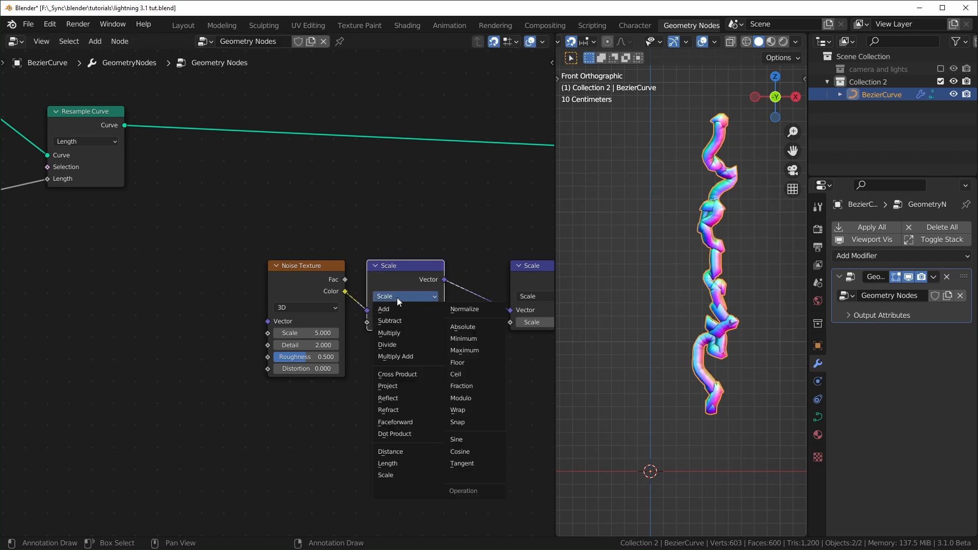
{"action": "left_click", "coordinate": [390, 321]}
{"action": "left_click", "coordinate": [414, 333]}
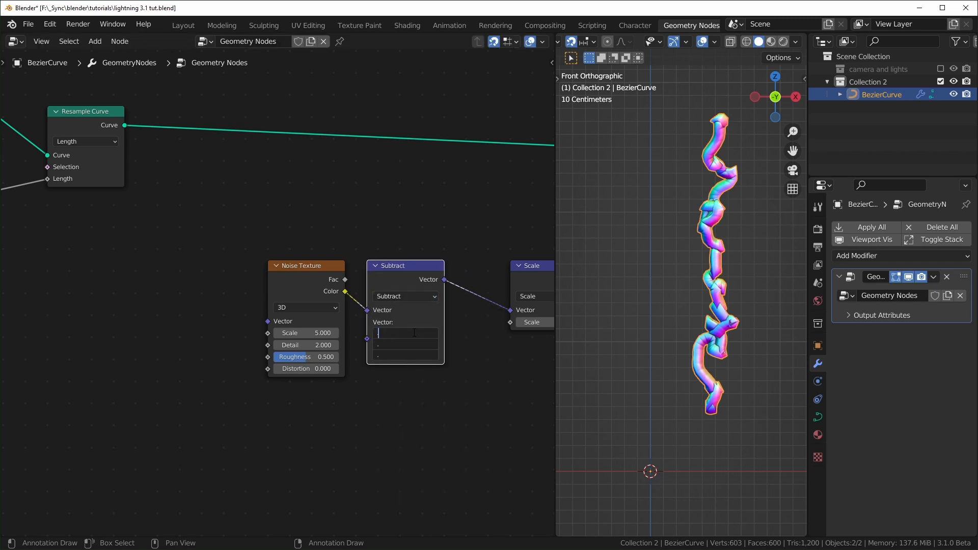
{"action": "type", "text": "0.5"}
{"action": "key", "text": "Return"}
{"action": "middle_click_drag", "start_coordinate": [508, 309], "coordinate": [419, 295]}
{"action": "left_click_drag", "start_coordinate": [427, 307], "coordinate": [408, 307]}
Set To Max of the Map Range node in the thickness frame to 0.5
{"action": "left_click_drag", "start_coordinate": [367, 374], "coordinate": [355, 375]}
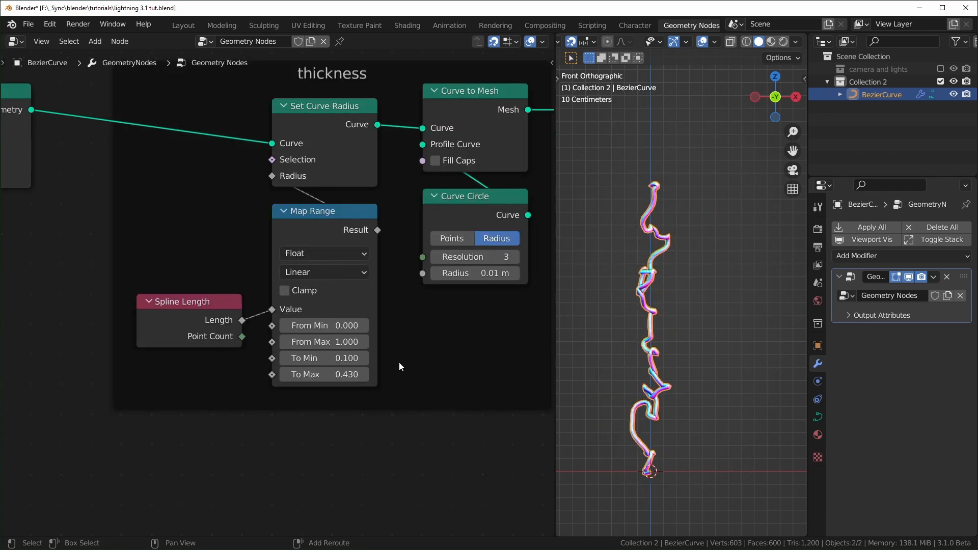
{"action": "left_click", "coordinate": [355, 374]}
{"action": "type", "text": "0.5"}
{"action": "key", "text": "Return"}
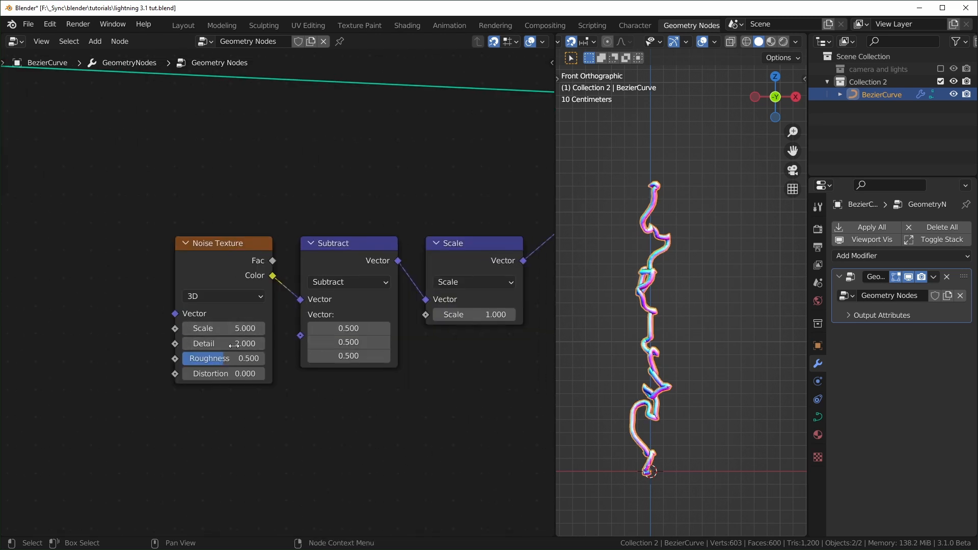
Set the Noise Texture's Scale to 1 and Detail to 10, and deselect the bolt curve
{"action": "left_click", "coordinate": [225, 330]}
{"action": "type", "text": "1"}
{"action": "key", "text": "Return"}
{"action": "left_click", "coordinate": [227, 343]}
{"action": "type", "text": "10"}
{"action": "key", "text": "Return"}
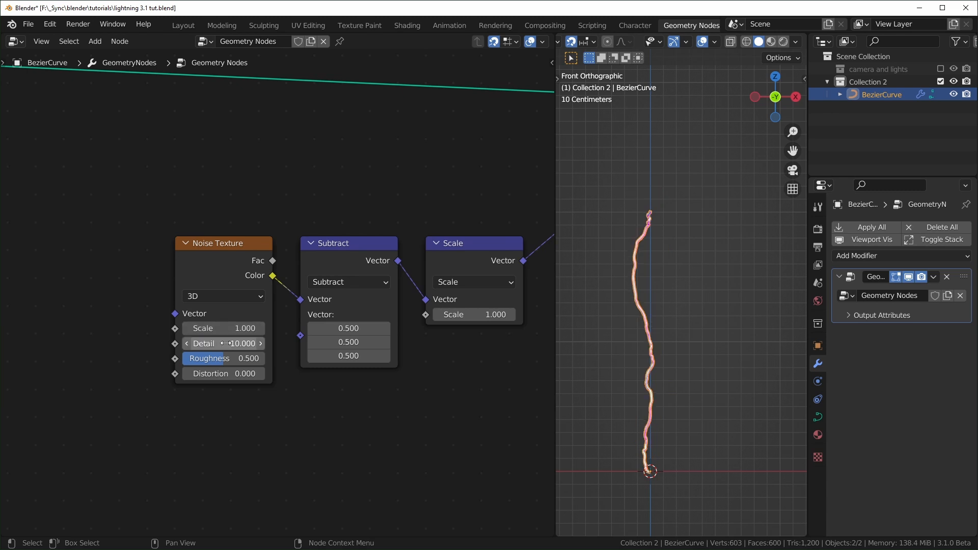
{"action": "left_click", "coordinate": [714, 332]}
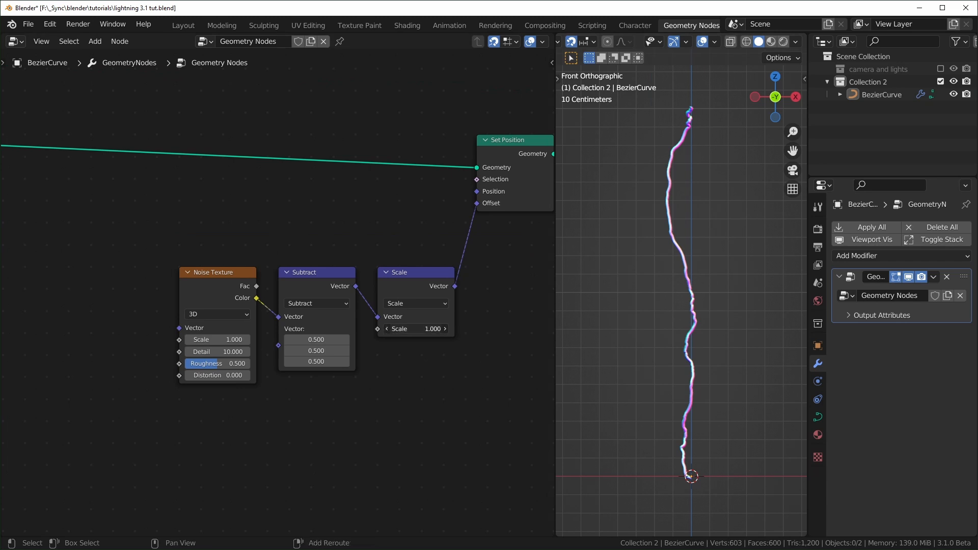
Switch the Noise Texture to 4D and set the Scale node's factor to 1.920
{"action": "left_click_drag", "start_coordinate": [417, 329], "coordinate": [445, 329]}
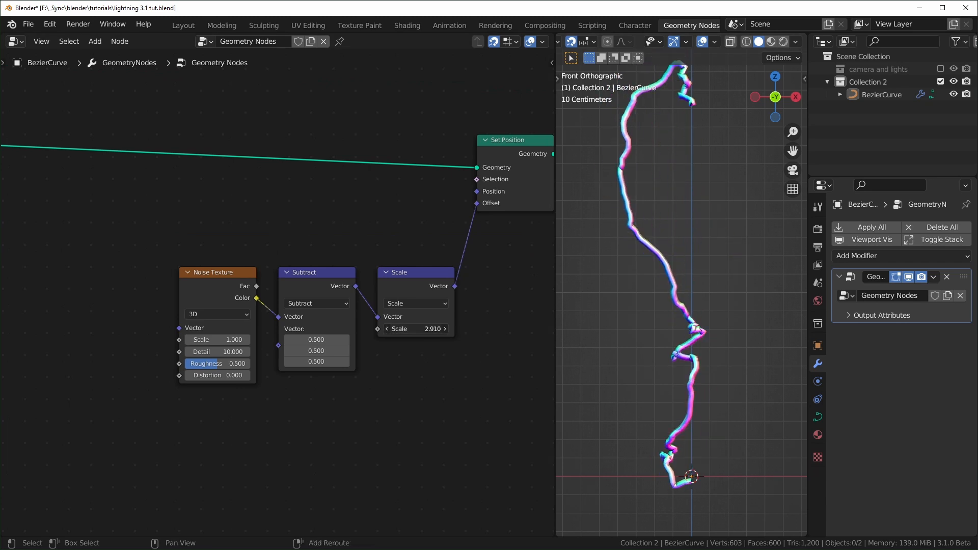
{"action": "left_click_drag", "start_coordinate": [446, 329], "coordinate": [451, 329]}
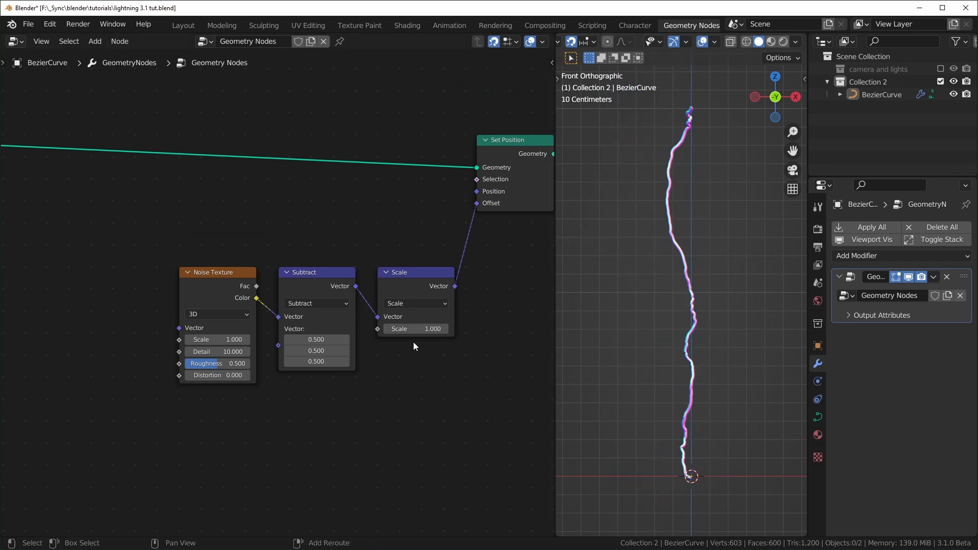
{"action": "left_click", "coordinate": [216, 314]}
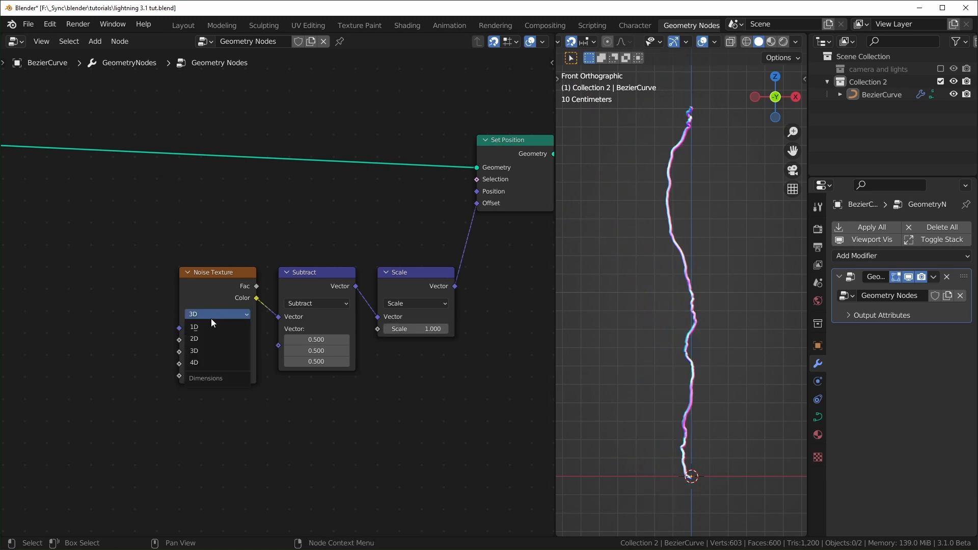
{"action": "left_click", "coordinate": [217, 362]}
{"action": "left_click_drag", "start_coordinate": [402, 328], "coordinate": [433, 329]}
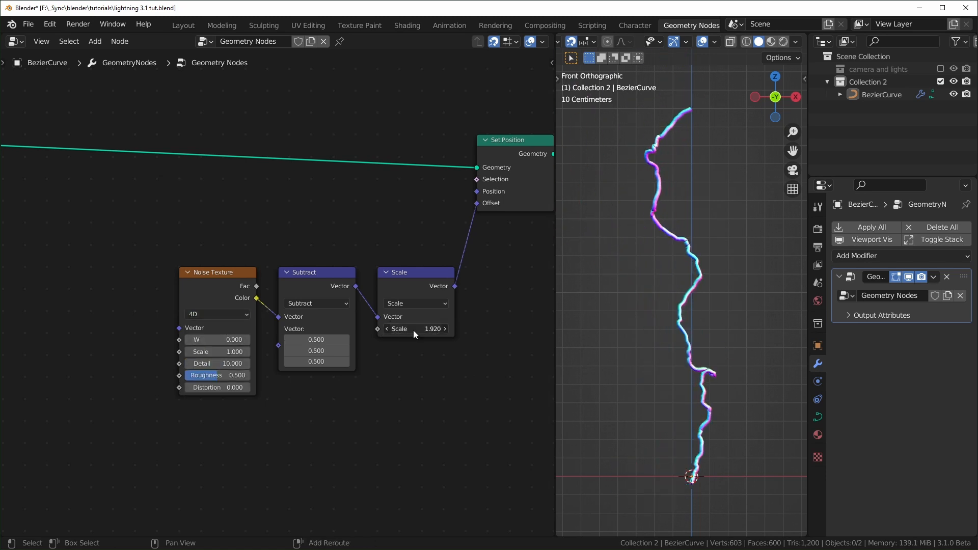
{"action": "left_click_drag", "start_coordinate": [218, 339], "coordinate": [451, 340], "text": "shift"}
{"action": "key", "text": "Escape"}
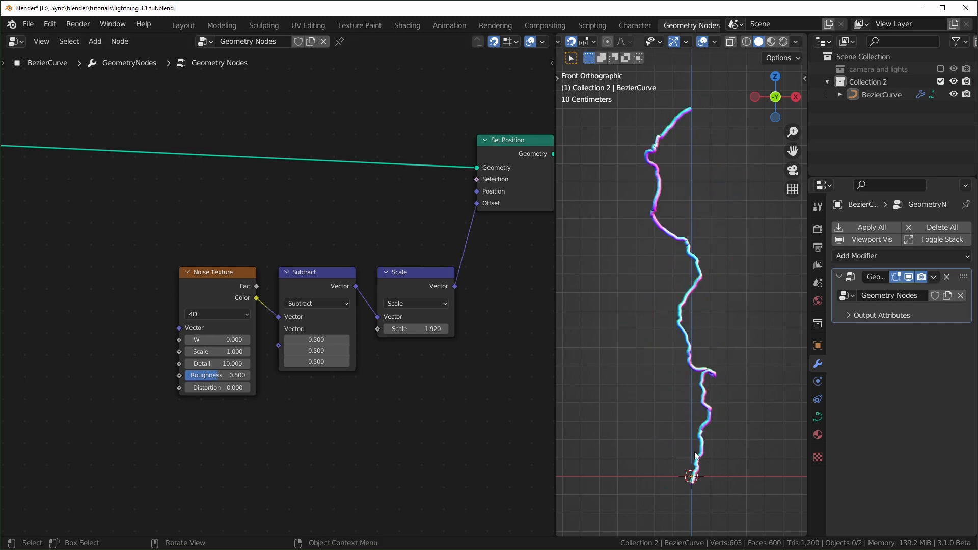
Shift the Group Input, Value and Resample Curve nodes away from the noise nodes, and insert a Capture Attribute node after Resample Curve
{"action": "left_click_drag", "start_coordinate": [219, 231], "coordinate": [393, 313]}
{"action": "left_click_drag", "start_coordinate": [392, 276], "coordinate": [337, 332]}
{"action": "left_click_drag", "start_coordinate": [193, 200], "coordinate": [133, 201]}
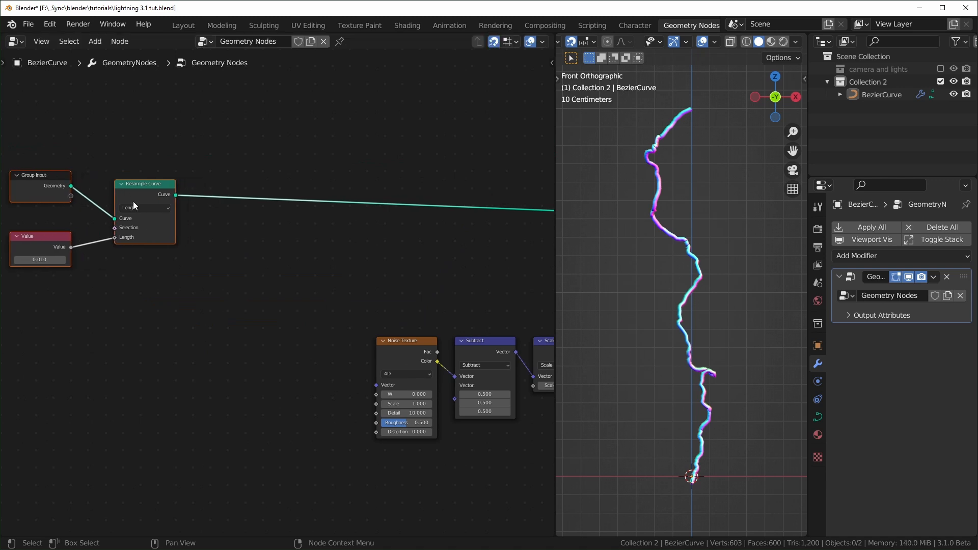
{"action": "left_click", "coordinate": [234, 271]}
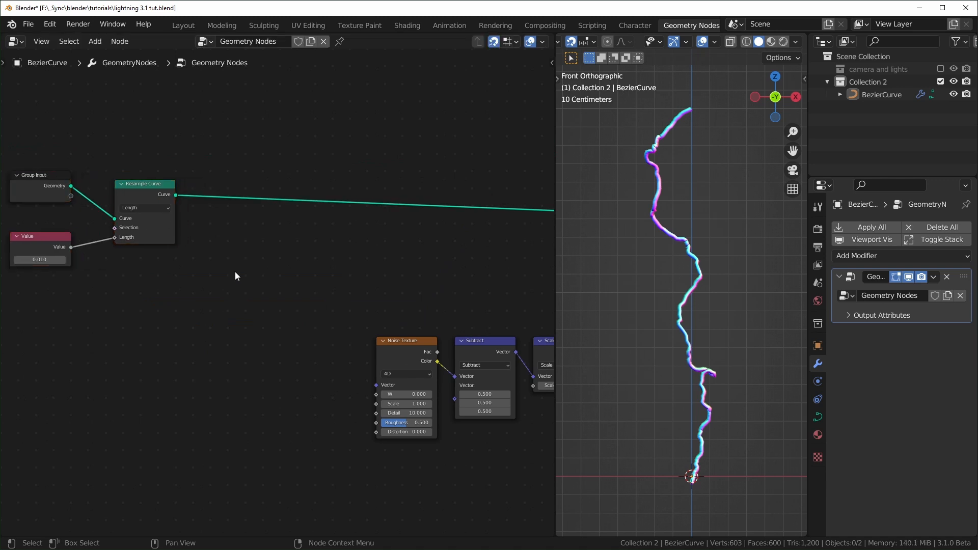
{"action": "key", "text": "shift+a"}
{"action": "type", "text": "scap"}
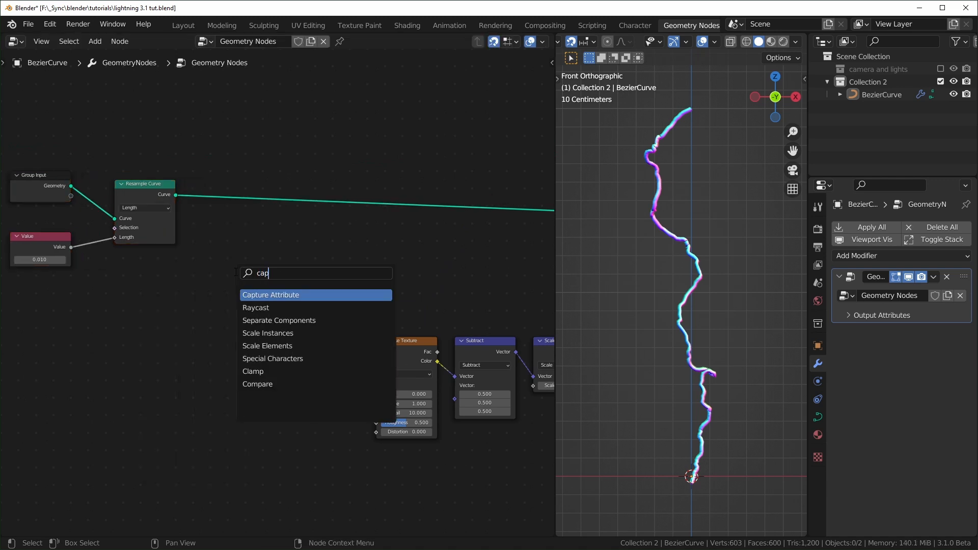
{"action": "key", "text": "Return"}
{"action": "left_click", "coordinate": [234, 203]}
Add a Spline Parameter node and place it directly above the Capture Attribute node
{"action": "key", "text": "shift+a"}
{"action": "type", "text": "s"}
{"action": "type", "text": "para"}
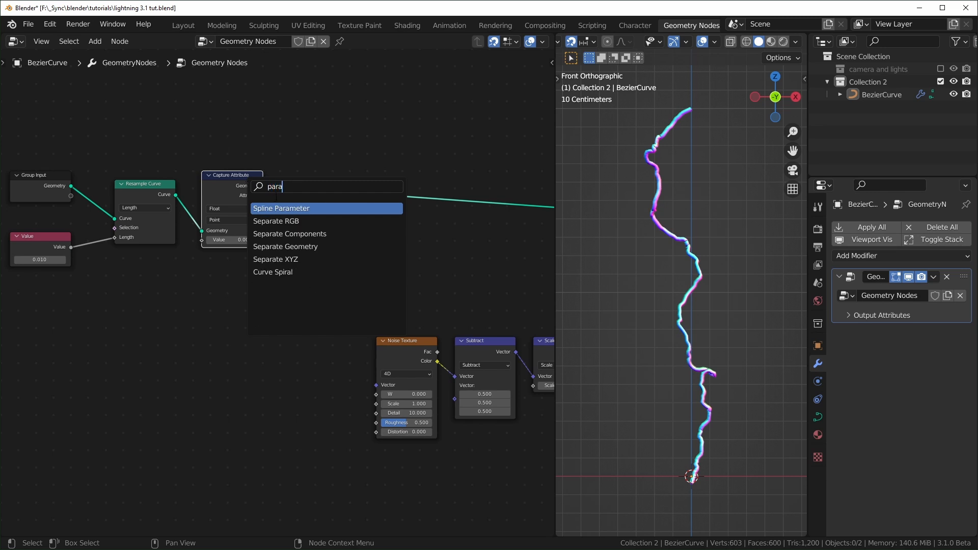
{"action": "key", "text": "Return"}
{"action": "left_click", "coordinate": [228, 146]}
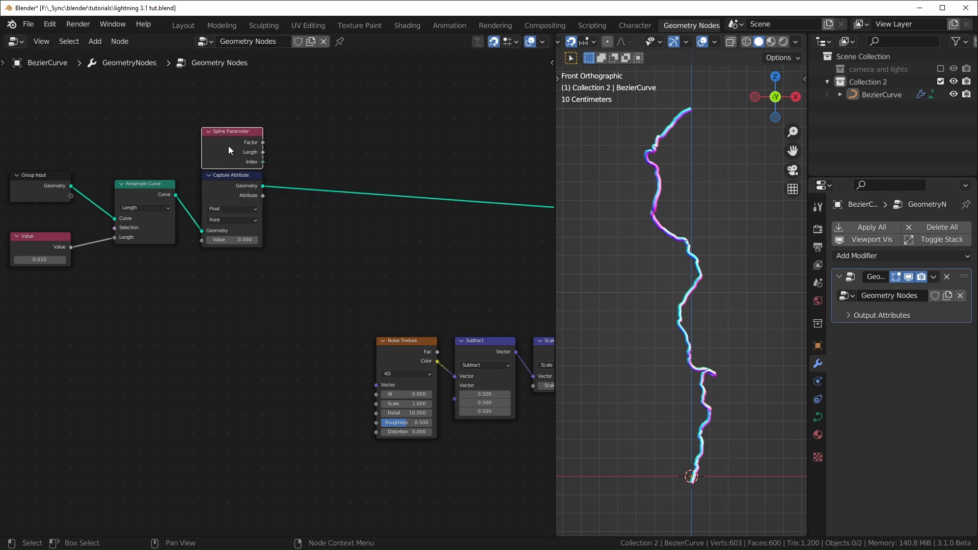
Connect the Factor output of Spline Parameter to the Value input of Capture Attribute
{"action": "scroll", "coordinate": [228, 146], "scroll_direction": "up", "scroll_amount": 2}
{"action": "middle_click_drag", "start_coordinate": [232, 153], "coordinate": [336, 326]}
{"action": "scroll", "coordinate": [337, 326], "scroll_direction": "up", "scroll_amount": 4}
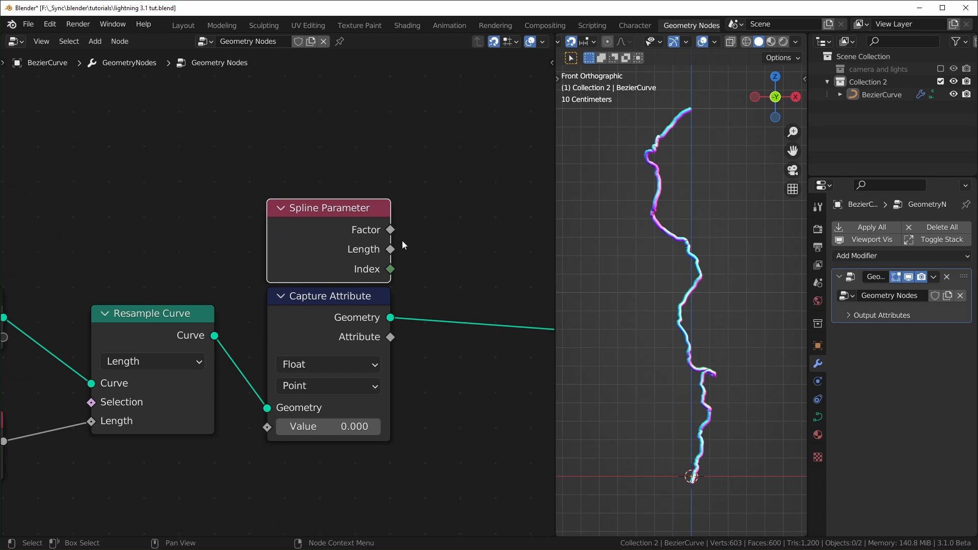
{"action": "middle_click_drag", "start_coordinate": [402, 246], "coordinate": [343, 216]}
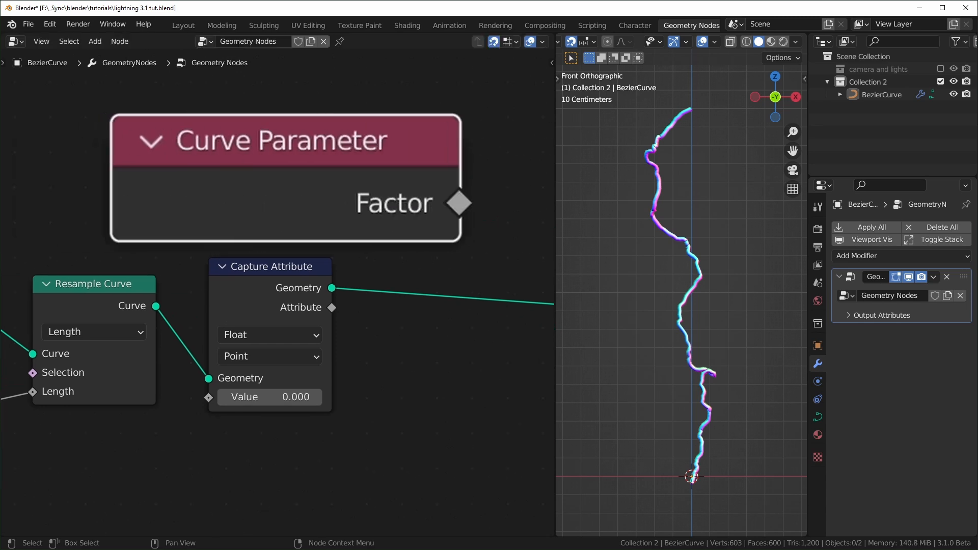
{"action": "left_click_drag", "start_coordinate": [331, 200], "coordinate": [215, 398]}
{"action": "scroll", "coordinate": [392, 387], "scroll_direction": "down", "scroll_amount": 8}
{"action": "middle_click_drag", "start_coordinate": [395, 388], "coordinate": [188, 233]}
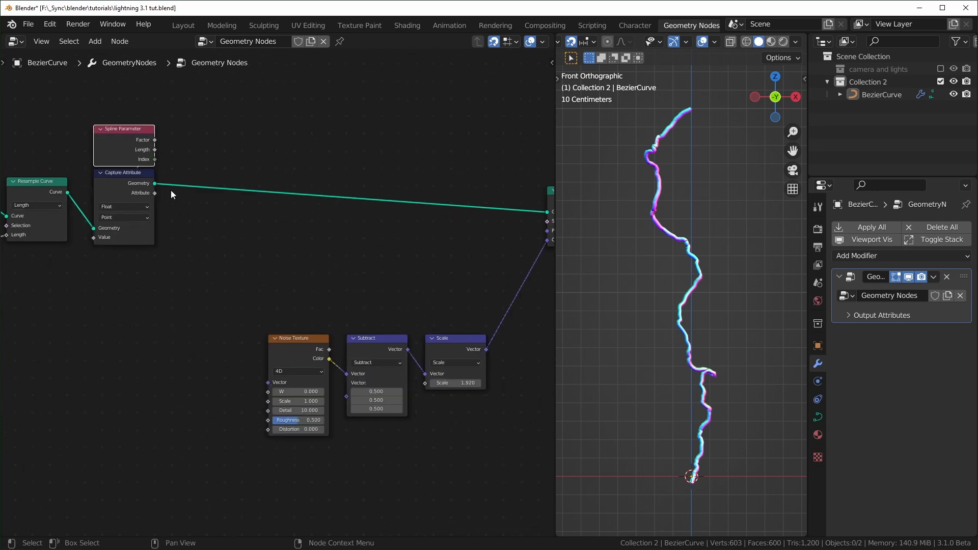
Duplicate the Scale node and insert the copy on the link between Scale and Set Position's Offset
{"action": "left_click_drag", "start_coordinate": [155, 194], "coordinate": [275, 144]}
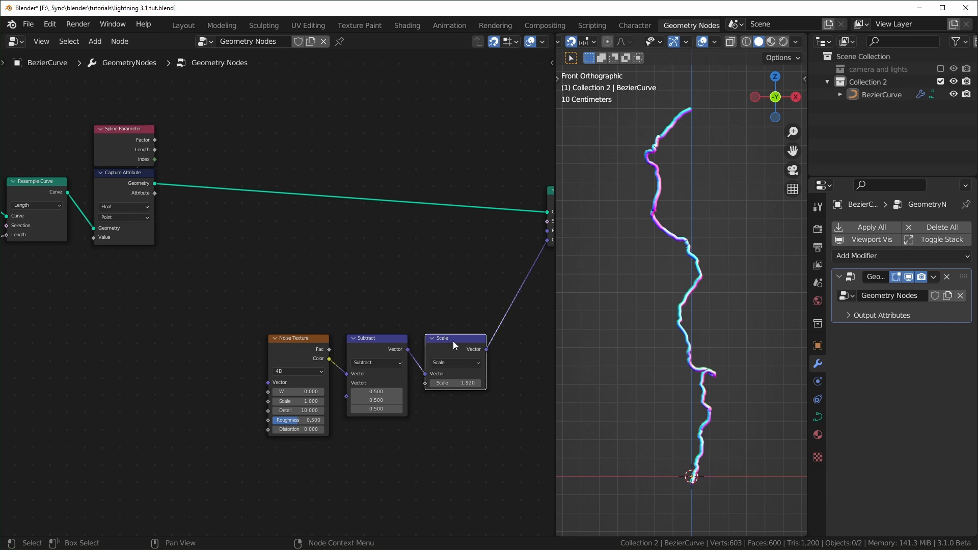
{"action": "key", "text": "shift+d"}
{"action": "left_click", "coordinate": [545, 265]}
{"action": "middle_click_drag", "start_coordinate": [522, 296], "coordinate": [428, 280]}
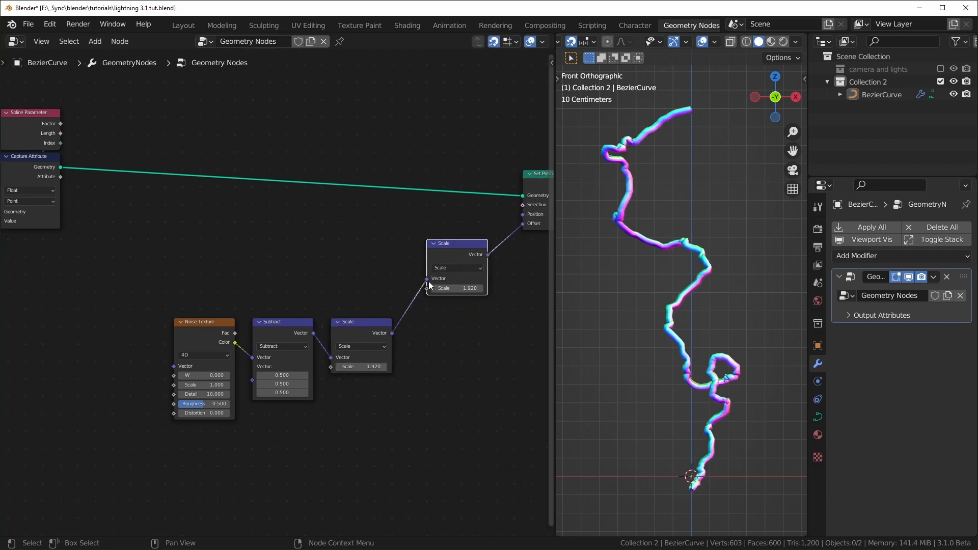
Set the duplicated node to Multiply, feeding Capture Attribute's Attribute into its first vector and the scaled noise into its second
{"action": "left_click_drag", "start_coordinate": [427, 280], "coordinate": [427, 289]}
{"action": "left_click", "coordinate": [449, 269]}
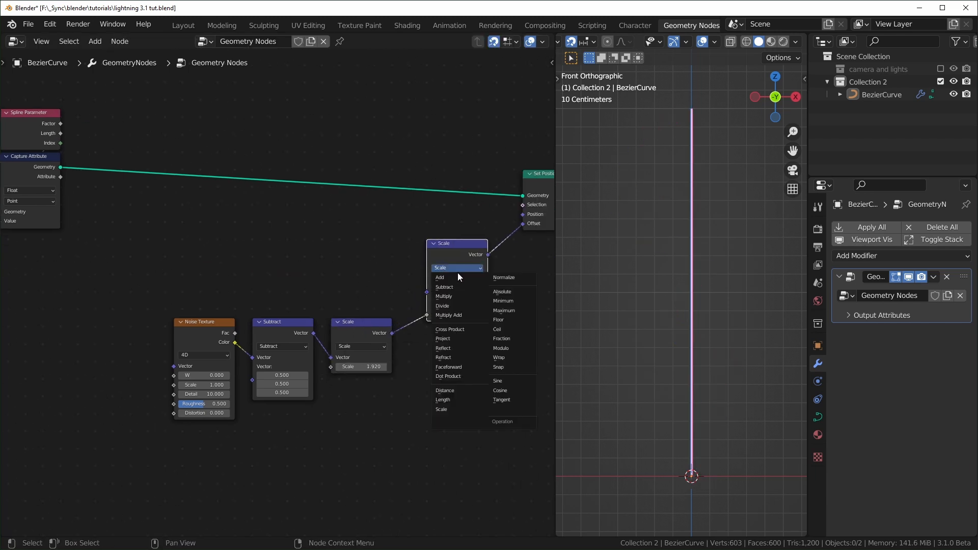
{"action": "left_click", "coordinate": [443, 296]}
{"action": "left_click_drag", "start_coordinate": [60, 176], "coordinate": [428, 293]}
Raise the factor of the Scale node after Subtract to 7.700
{"action": "scroll", "coordinate": [387, 331], "scroll_direction": "up", "scroll_amount": 1}
{"action": "left_click_drag", "start_coordinate": [338, 359], "coordinate": [686, 101]}
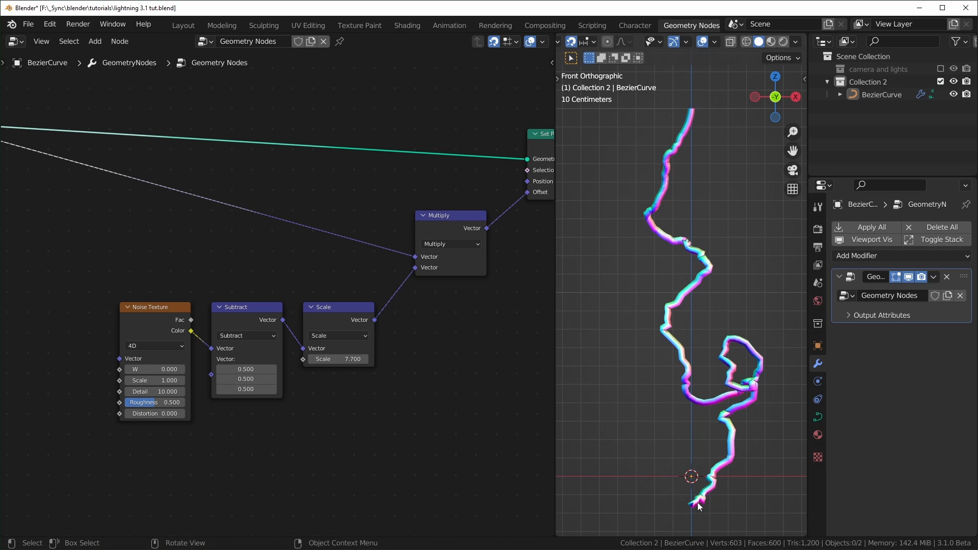
Insert a Float Curve node between Capture Attribute and Multiply, shaping it as an arch with zero ends and a middle point at 0.5, 1.0
{"action": "scroll", "coordinate": [357, 340], "scroll_direction": "down", "scroll_amount": 1}
{"action": "middle_click_drag", "start_coordinate": [249, 260], "coordinate": [377, 273]}
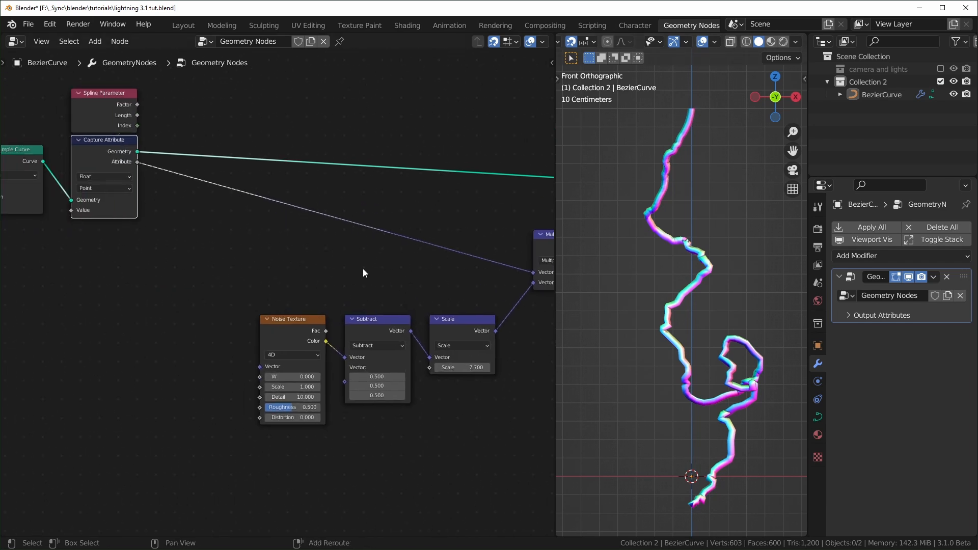
{"action": "key", "text": "shift+a"}
{"action": "key", "text": "s"}
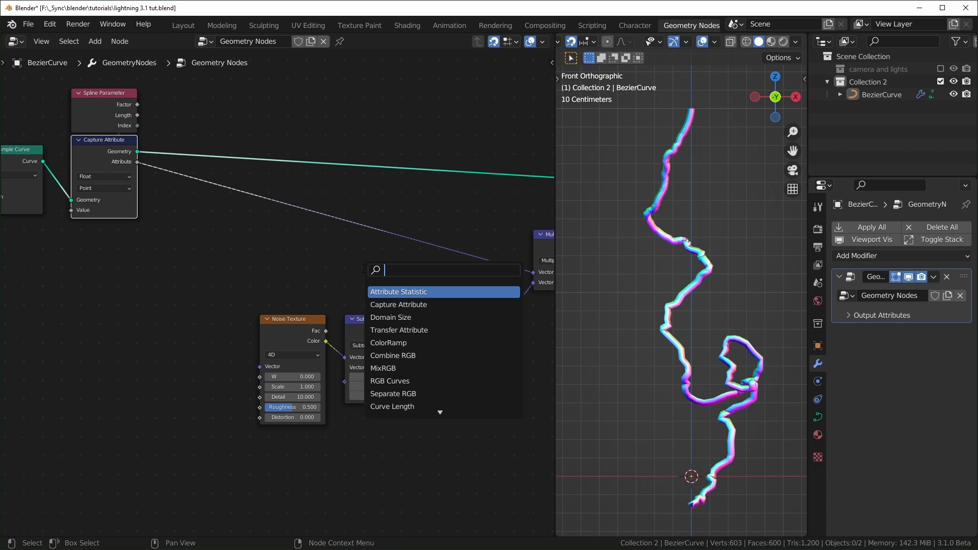
{"action": "type", "text": "flaot"}
{"action": "key", "text": "Return"}
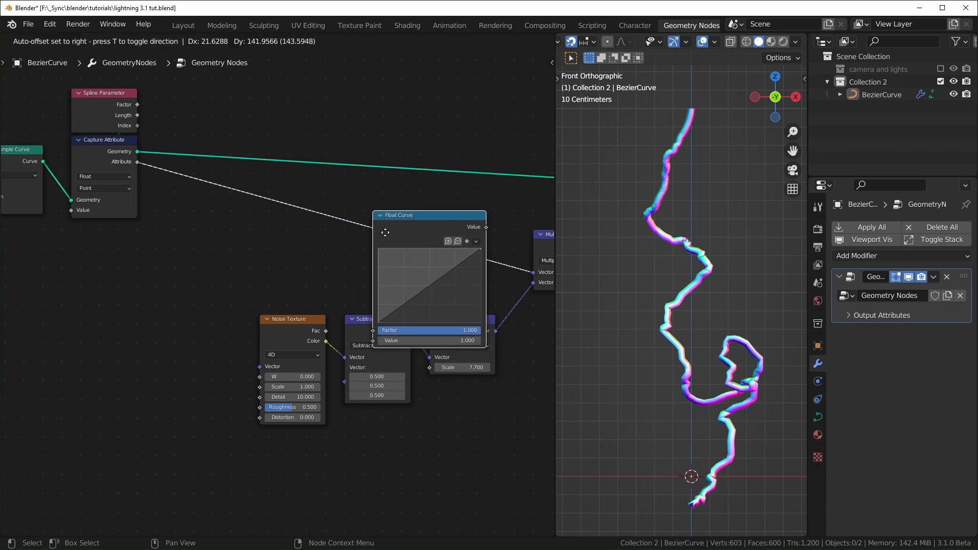
{"action": "left_click", "coordinate": [380, 278]}
{"action": "left_click_drag", "start_coordinate": [444, 281], "coordinate": [387, 208]}
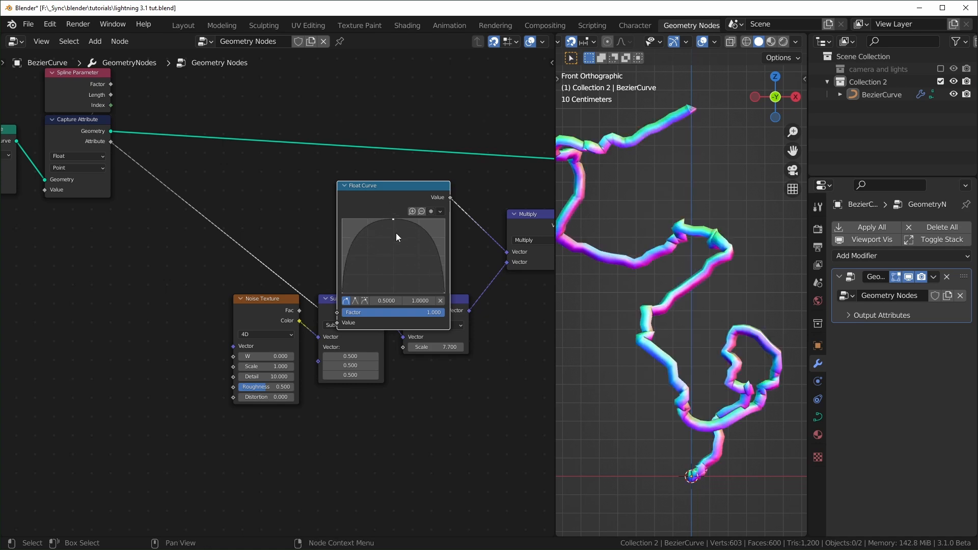
Lower the factor of the Scale node after Subtract to reduce the bolt's displacement
{"action": "scroll", "coordinate": [395, 230], "scroll_direction": "up", "scroll_amount": 2}
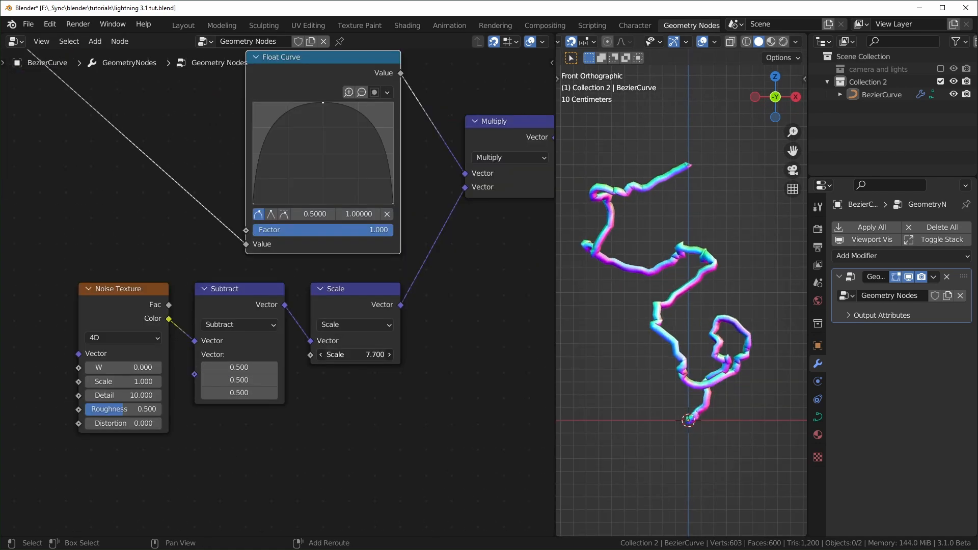
{"action": "mouse_move", "coordinate": [356, 355]}
{"action": "left_mouse_down"}
{"action": "mouse_move", "coordinate": [316, 354]}
{"action": "mouse_move", "coordinate": [349, 355]}
{"action": "left_mouse_up"}
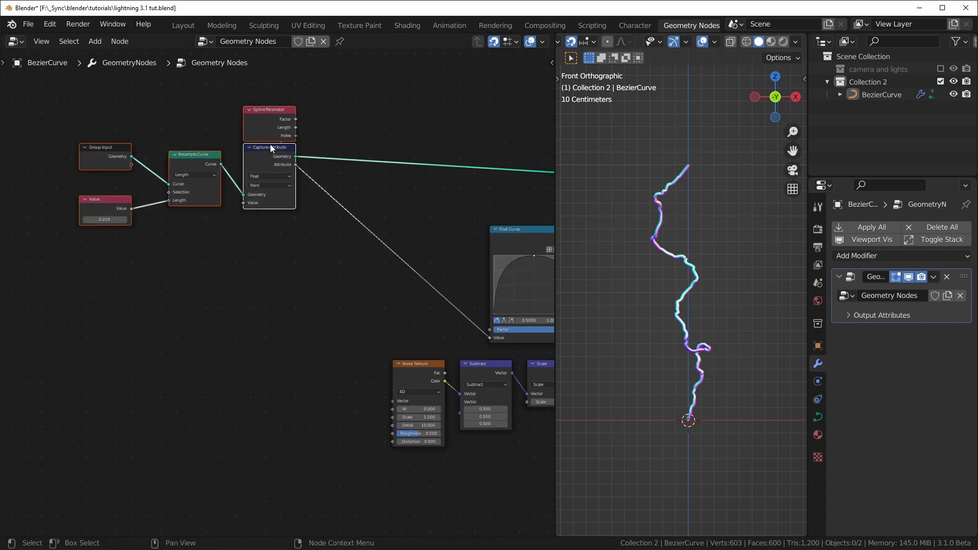
Move the starting nodes through Capture Attribute aside and insert a Trim Curve node on the link from Capture Attribute's Geometry output
{"action": "left_click_drag", "start_coordinate": [270, 145], "coordinate": [175, 162]}
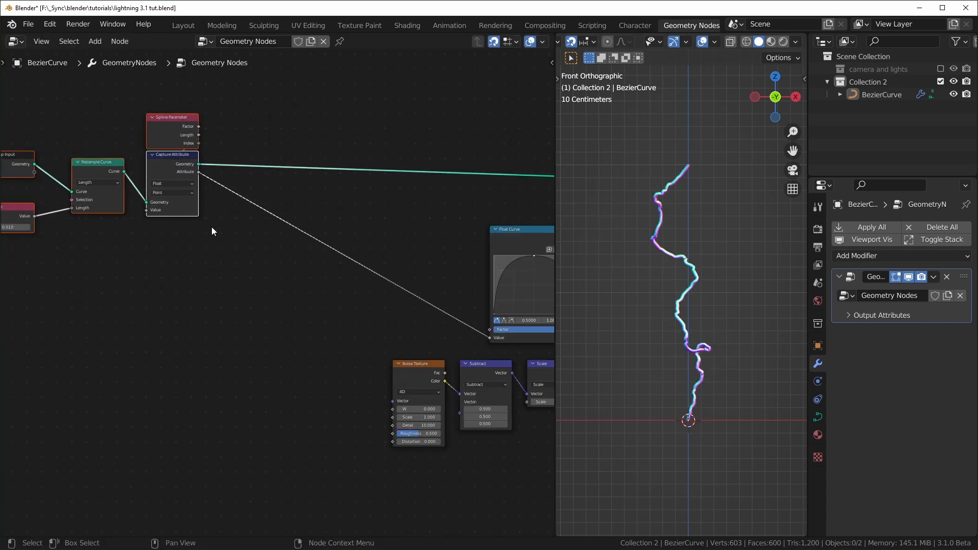
{"action": "left_click", "coordinate": [213, 226]}
{"action": "scroll", "coordinate": [212, 226], "scroll_direction": "up", "scroll_amount": 4}
{"action": "middle_click_drag", "start_coordinate": [389, 184], "coordinate": [370, 266]}
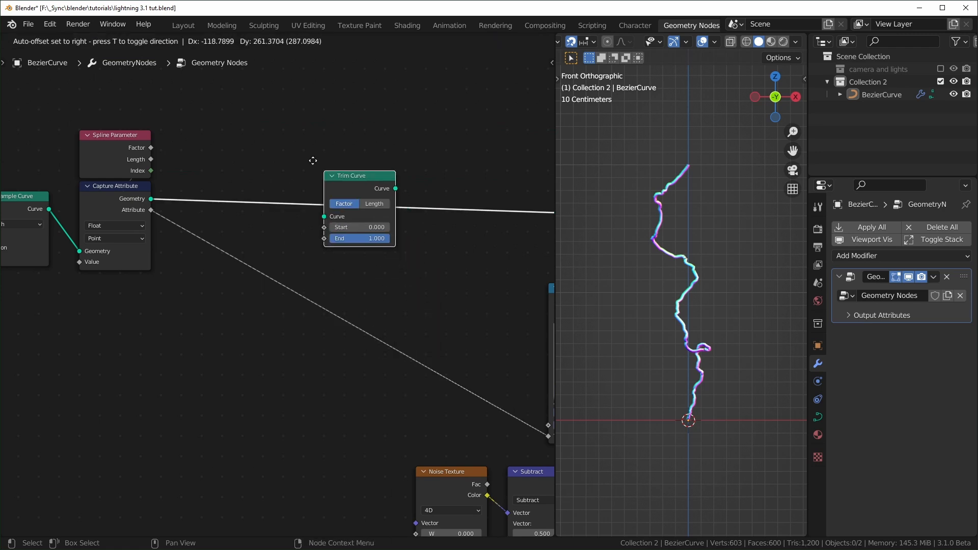
{"action": "left_click", "coordinate": [285, 209]}
{"action": "scroll", "coordinate": [286, 209], "scroll_direction": "up", "scroll_amount": 1}
{"action": "middle_click_drag", "start_coordinate": [300, 263], "coordinate": [300, 286]}
{"action": "left_click_drag", "start_coordinate": [311, 242], "coordinate": [289, 244]}
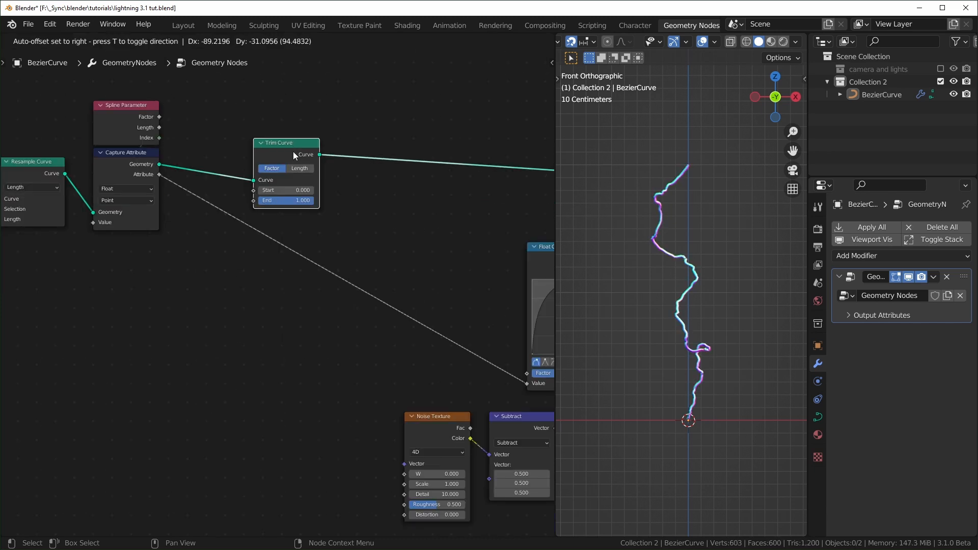
{"action": "left_click_drag", "start_coordinate": [292, 151], "coordinate": [292, 151]}
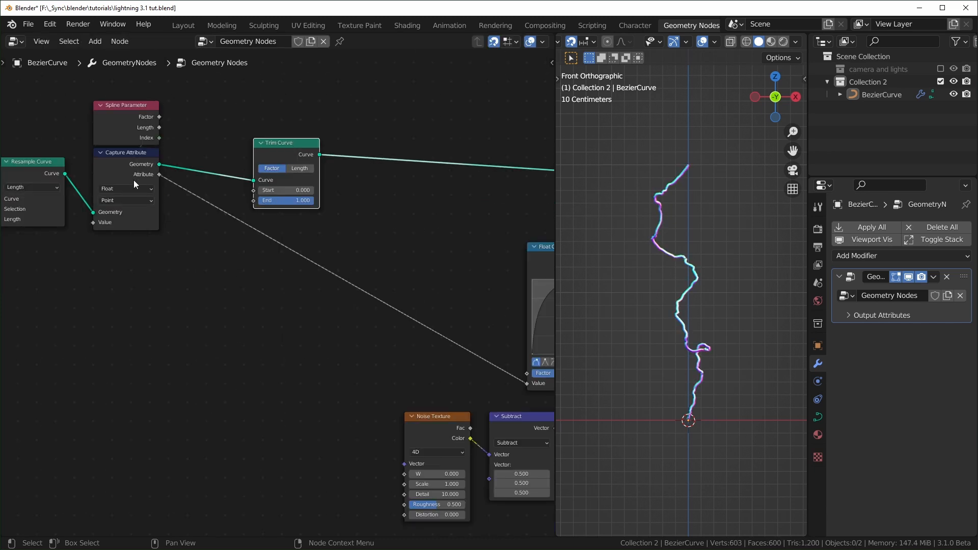
{"action": "middle_click_drag", "start_coordinate": [308, 235], "coordinate": [311, 264]}
{"action": "scroll", "coordinate": [308, 240], "scroll_direction": "up", "scroll_amount": 1}
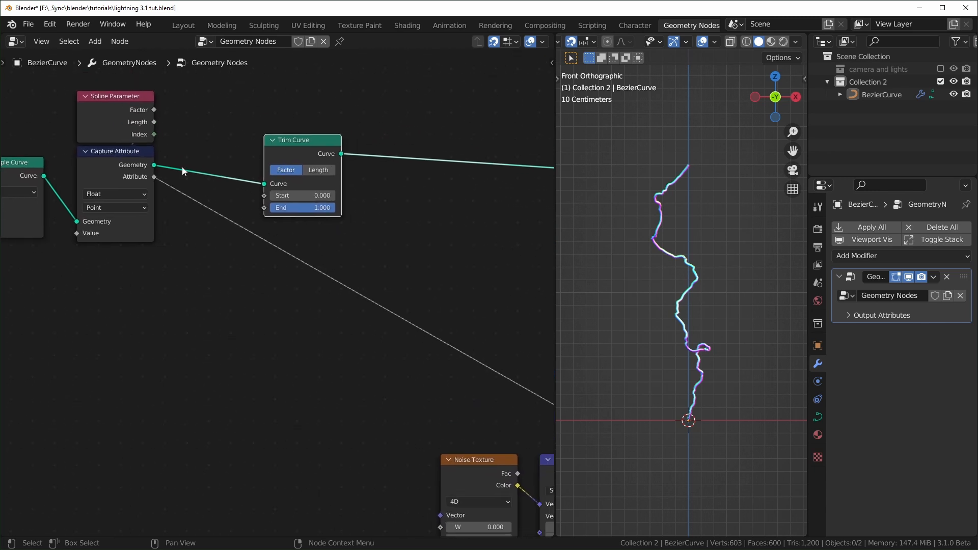
Test trimming the curve's end with the Float Curve fed directly by Spline Parameter's Factor, and reconnect the captured Attribute to the Float Curve
{"action": "left_click_drag", "start_coordinate": [329, 207], "coordinate": [284, 208]}
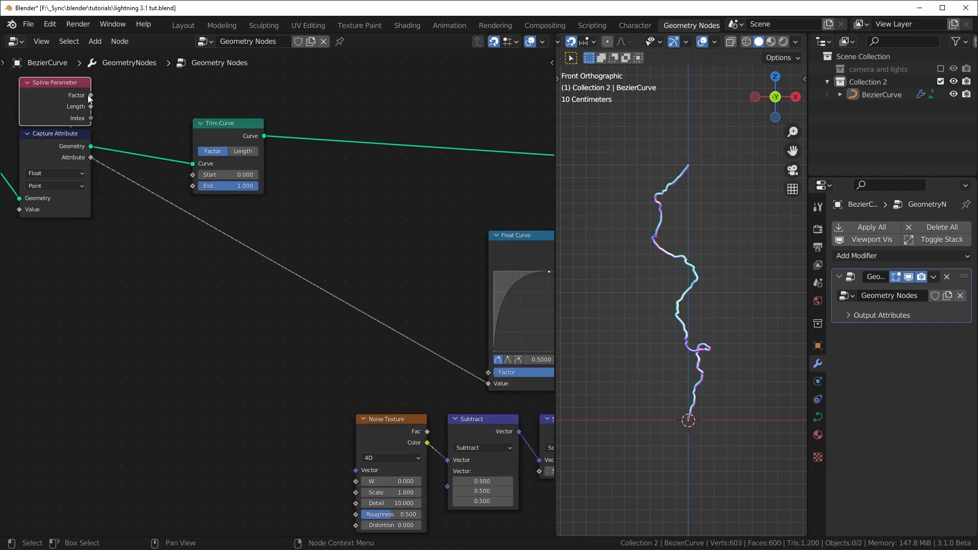
{"action": "left_click_drag", "start_coordinate": [90, 96], "coordinate": [488, 384]}
{"action": "mouse_move", "coordinate": [249, 186]}
{"action": "left_mouse_down"}
{"action": "mouse_move", "coordinate": [219, 186]}
{"action": "mouse_move", "coordinate": [257, 186]}
{"action": "left_mouse_up"}
{"action": "left_click_drag", "start_coordinate": [91, 158], "coordinate": [488, 384]}
Reposition Trim Curve and enclose the noise displacement nodes through Set Position in a frame labelled "noise"
{"action": "middle_click_drag", "start_coordinate": [208, 207], "coordinate": [361, 222]}
{"action": "left_click_drag", "start_coordinate": [387, 138], "coordinate": [377, 148]}
{"action": "scroll", "coordinate": [342, 293], "scroll_direction": "down", "scroll_amount": 3}
{"action": "middle_click_drag", "start_coordinate": [342, 293], "coordinate": [41, 176]}
{"action": "scroll", "coordinate": [41, 176], "scroll_direction": "down", "scroll_amount": 3}
{"action": "left_click_drag", "start_coordinate": [448, 68], "coordinate": [169, 316]}
{"action": "key", "text": "ctrl+j"}
{"action": "key", "text": "F2"}
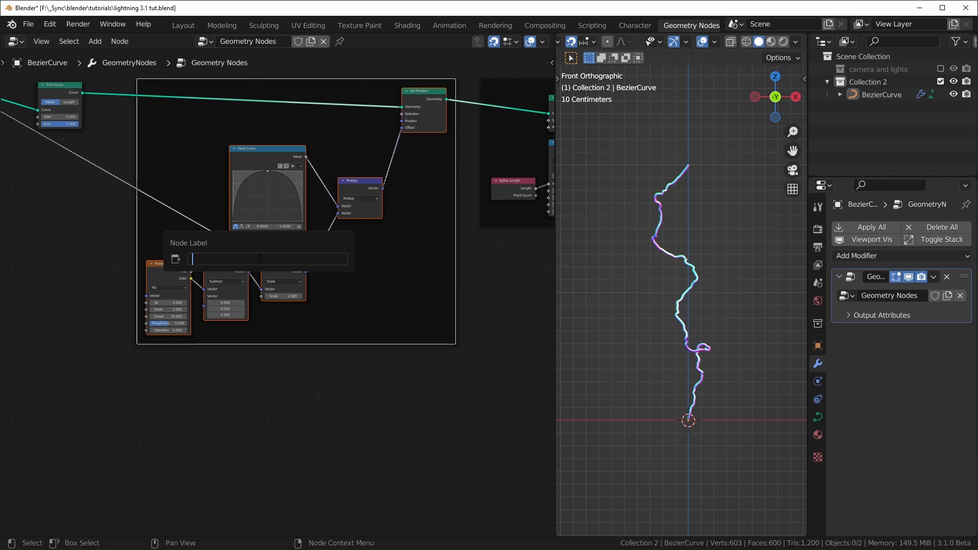
{"action": "type", "text": "noise"}
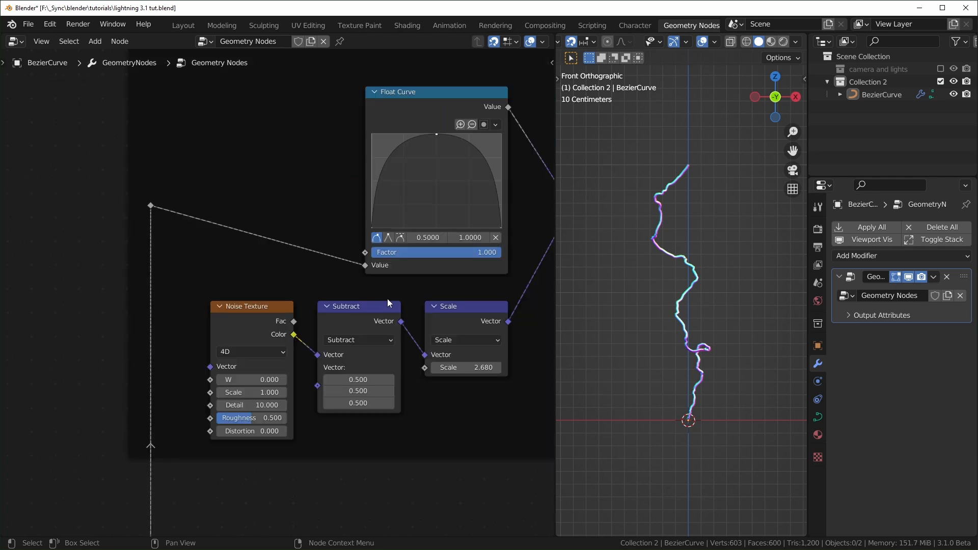
Set the factor of the Scale node after Subtract to 0
{"action": "middle_click_drag", "start_coordinate": [387, 300], "coordinate": [316, 281]}
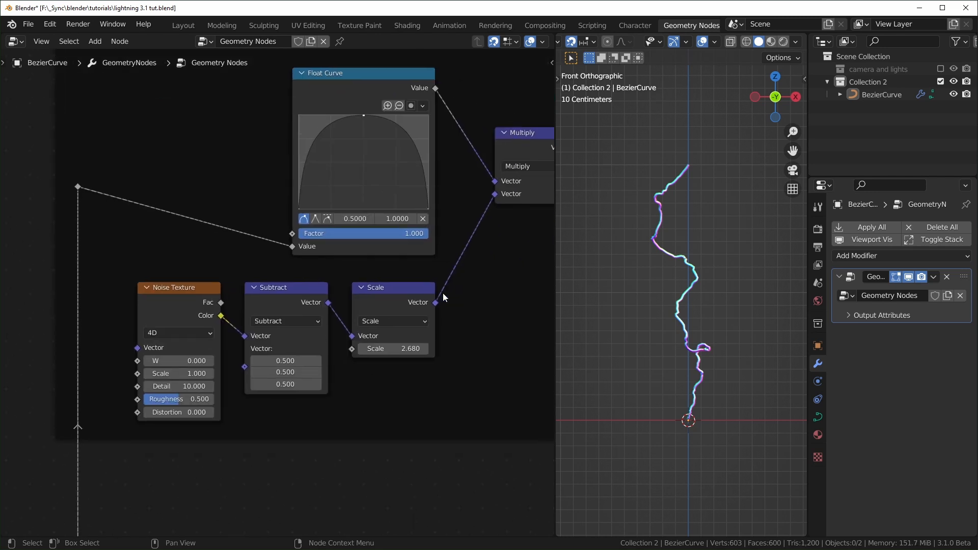
{"action": "left_click", "coordinate": [409, 349]}
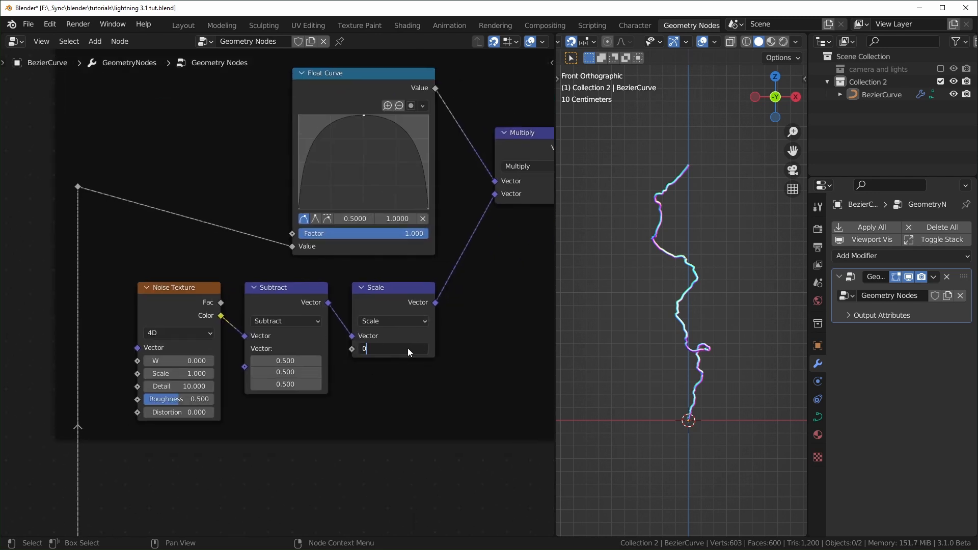
{"action": "key", "text": "Return"}
Insert an Instance on Points node on the link from Trim Curve's output and place it lower than the main chain
{"action": "scroll", "coordinate": [666, 325], "scroll_direction": "up", "scroll_amount": 1}
{"action": "scroll", "coordinate": [696, 252], "scroll_direction": "down", "scroll_amount": 1}
{"action": "middle_click_drag", "start_coordinate": [182, 287], "coordinate": [504, 288]}
{"action": "scroll", "coordinate": [382, 293], "scroll_direction": "down", "scroll_amount": 4}
{"action": "middle_click_drag", "start_coordinate": [225, 245], "coordinate": [552, 354]}
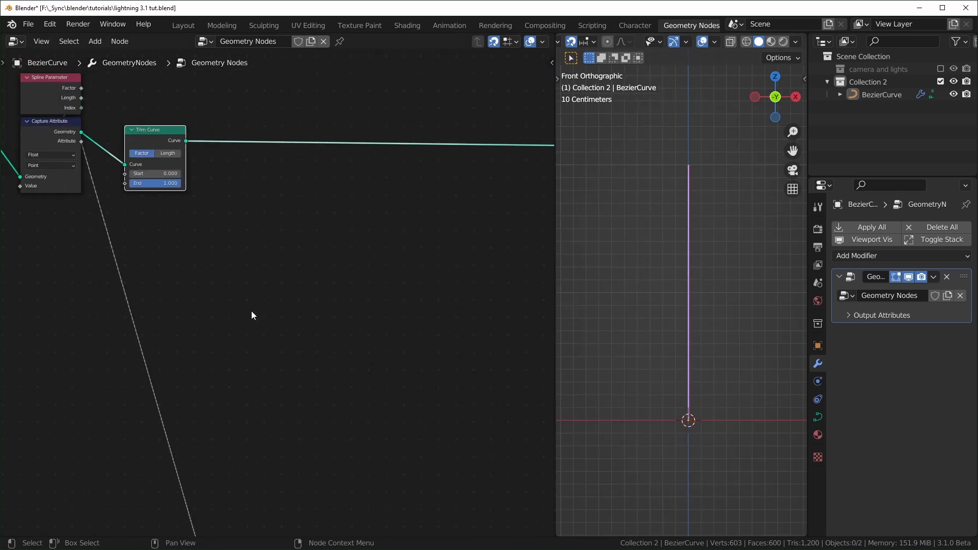
{"action": "key", "text": "shift+a"}
{"action": "left_click", "coordinate": [360, 317]}
{"action": "type", "text": "inst"}
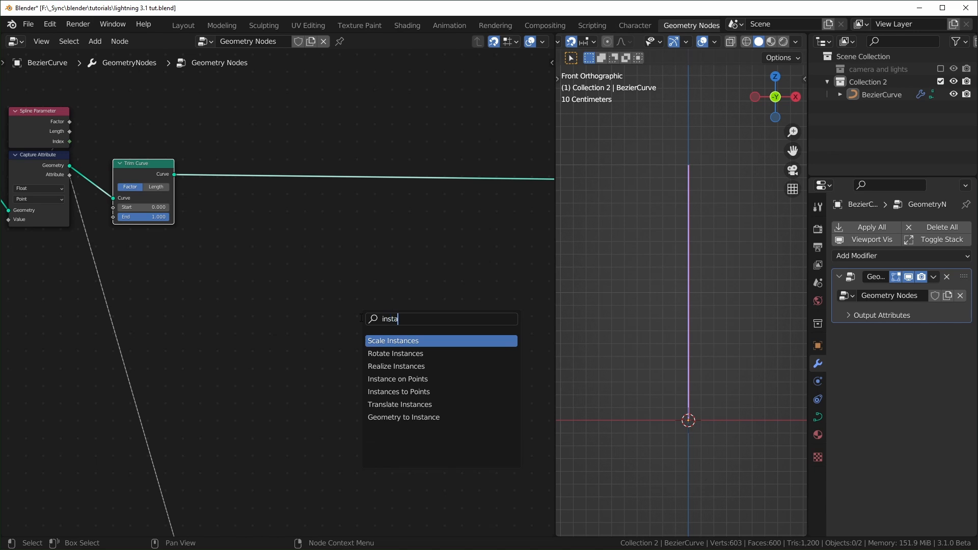
{"action": "type", "text": "a"}
{"action": "left_click", "coordinate": [398, 378]}
{"action": "left_click", "coordinate": [402, 222]}
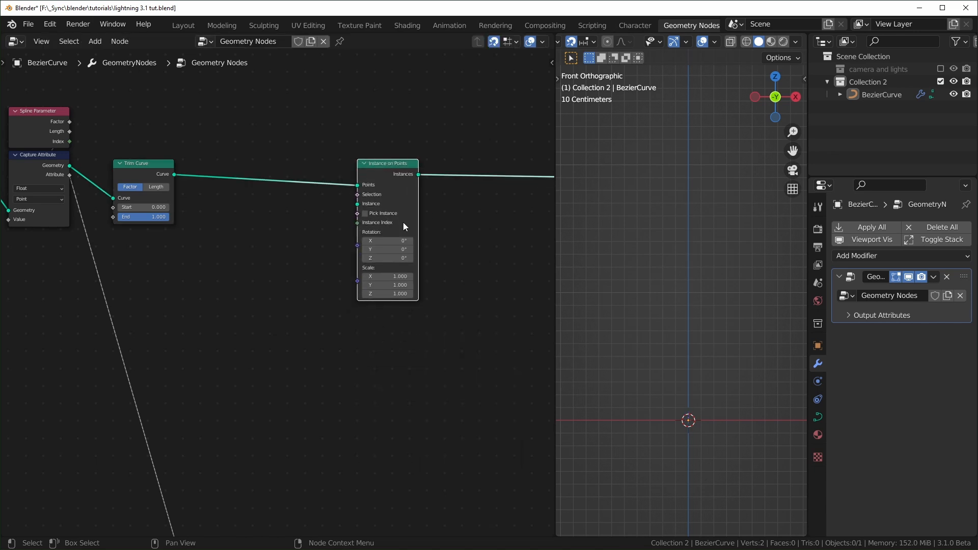
{"action": "scroll", "coordinate": [335, 236], "scroll_direction": "down", "scroll_amount": 1}
{"action": "middle_click_drag", "start_coordinate": [439, 275], "coordinate": [310, 265]}
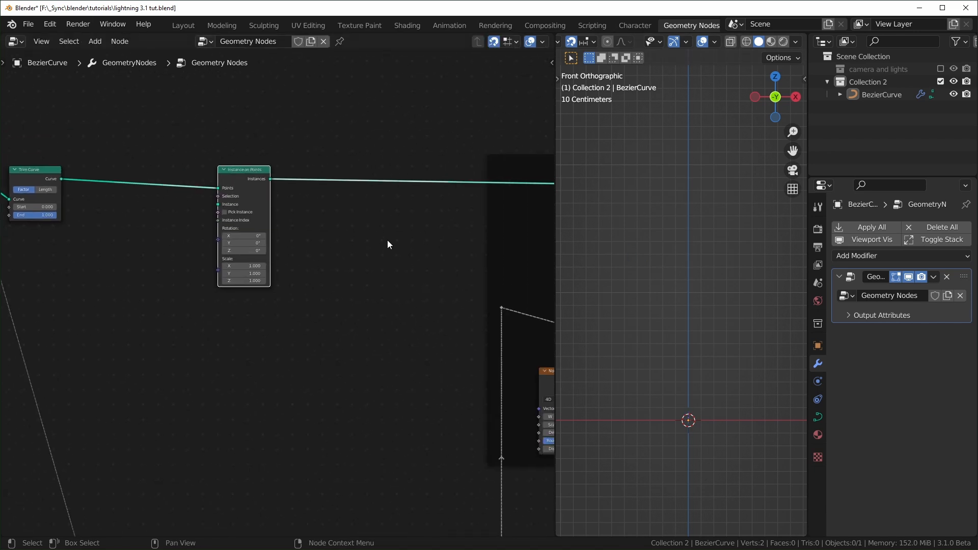
{"action": "key", "text": "g"}
{"action": "left_click", "coordinate": [402, 291]}
Insert a Join Geometry node after Instance on Points and also connect Trim Curve's Curve output to it
{"action": "key", "text": "shift+a"}
{"action": "left_click", "coordinate": [353, 262]}
{"action": "type", "text": "join"}
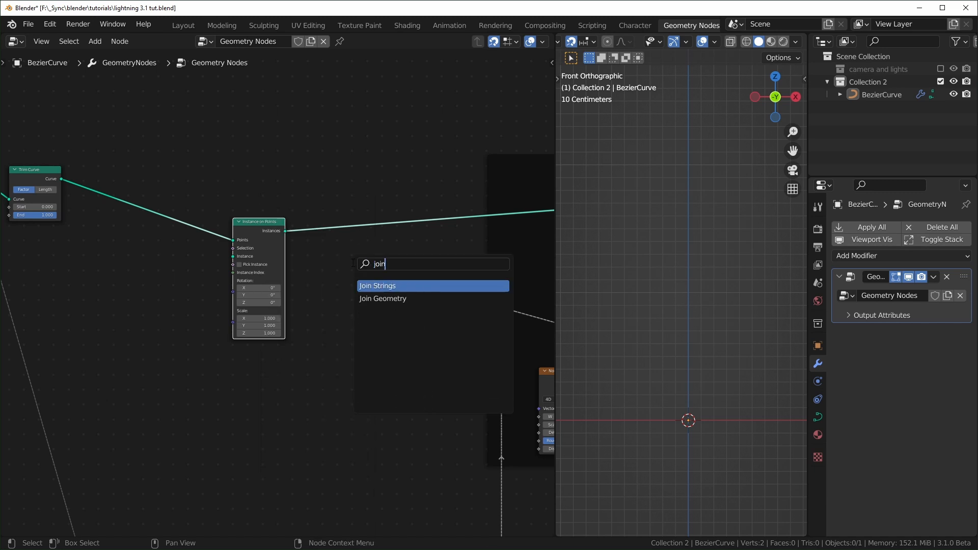
{"action": "left_click", "coordinate": [383, 299]}
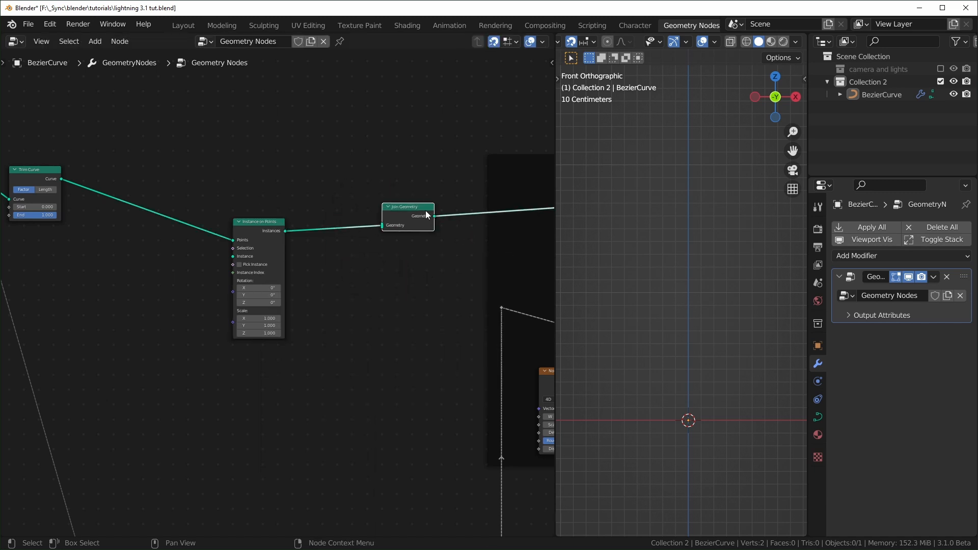
{"action": "middle_click_drag", "start_coordinate": [93, 180], "coordinate": [210, 204]}
{"action": "mouse_move", "coordinate": [148, 205]}
{"action": "right_mouse_down", "text": "alt"}
{"action": "mouse_move", "coordinate": [212, 68]}
{"action": "mouse_move", "coordinate": [527, 188]}
{"action": "right_mouse_up", "text": "alt"}
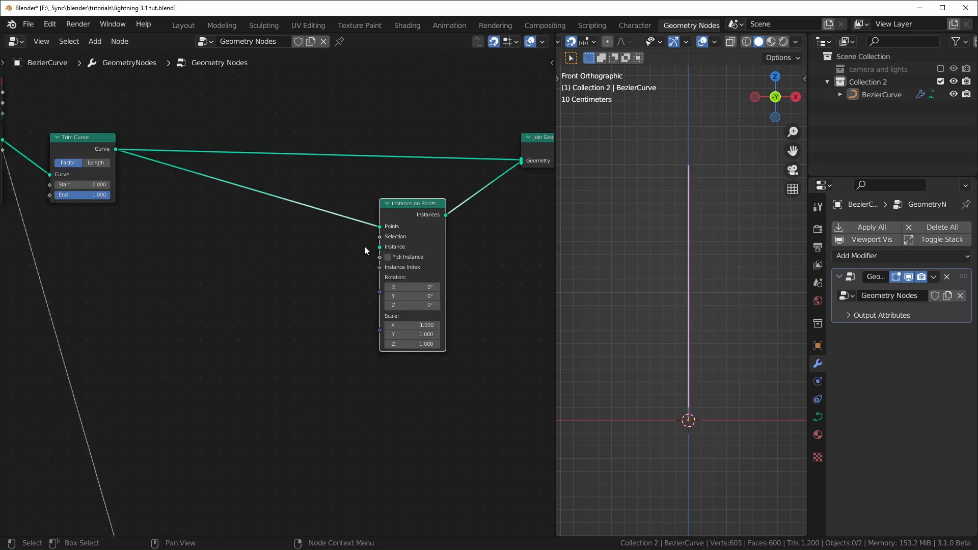
Add a Curve Line node and connect its Curve output to the Instance input of Instance on Points
{"action": "key", "text": "shift+a"}
{"action": "type", "text": "curve"}
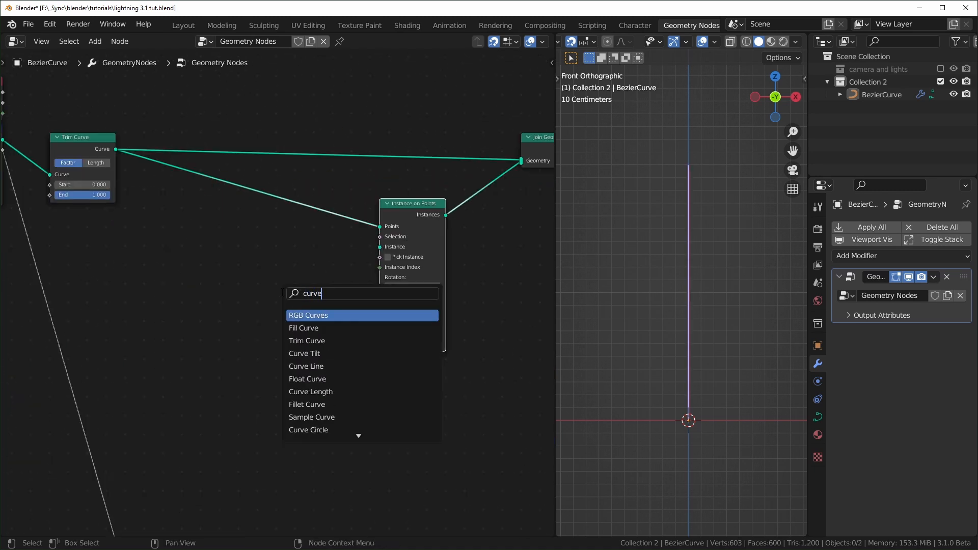
{"action": "key", "text": "Down"}
{"action": "key", "text": "Down"}
{"action": "key", "text": "Down"}
{"action": "key", "text": "Down"}
{"action": "key", "text": "Return"}
{"action": "left_click", "coordinate": [252, 310]}
{"action": "right_click_drag", "start_coordinate": [258, 252], "coordinate": [416, 246], "text": "alt"}
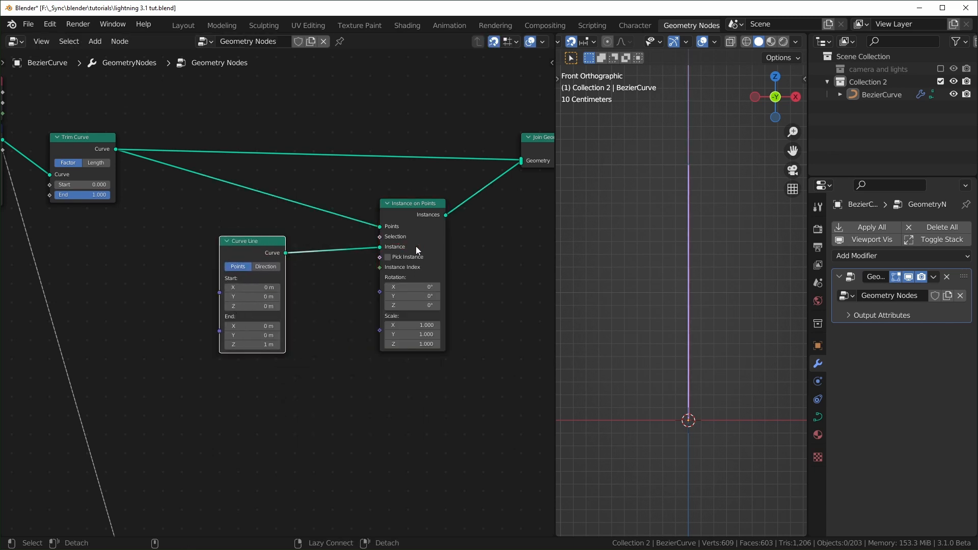
Try out different rotation values on the Instance on Points node
{"action": "left_click_drag", "start_coordinate": [422, 295], "coordinate": [441, 295]}
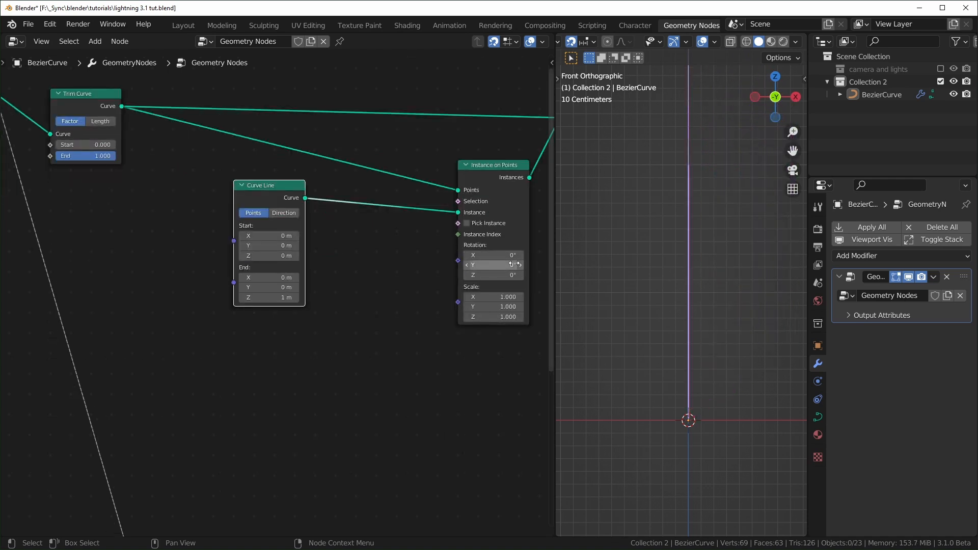
{"action": "left_click_drag", "start_coordinate": [515, 264], "coordinate": [527, 264]}
{"action": "right_click", "coordinate": [515, 264]}
Add a Curve Tangent node below the Curve Line node
{"action": "key", "text": "shift+a"}
{"action": "left_click", "coordinate": [274, 332]}
{"action": "type", "text": "tang"}
{"action": "key", "text": "Return"}
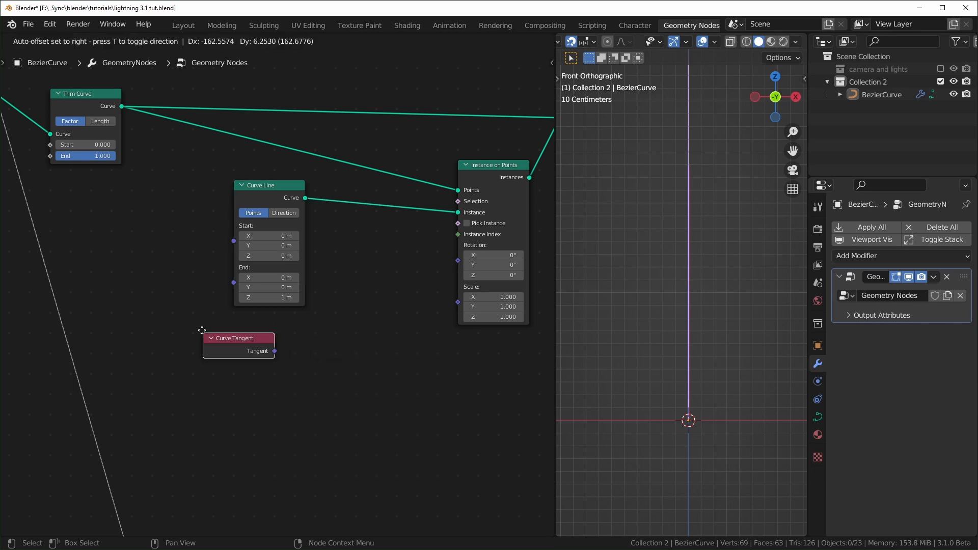
{"action": "left_click", "coordinate": [228, 331]}
Add an Align Euler to Vector node on the Z axis, linking Curve Tangent into its Vector and its Rotation into Instance on Points
{"action": "key", "text": "shift+a"}
{"action": "type", "text": "laign"}
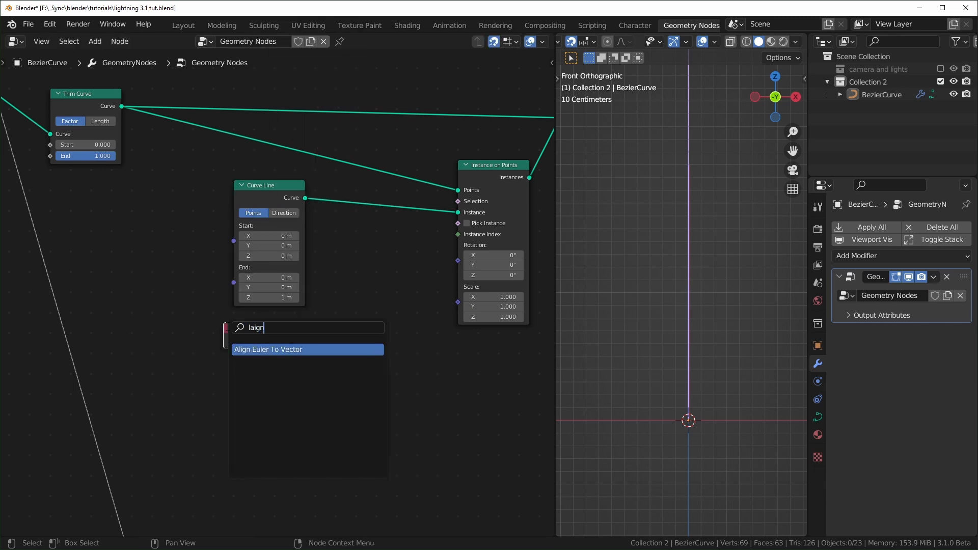
{"action": "key", "text": "Return"}
{"action": "left_click", "coordinate": [381, 300]}
{"action": "left_click_drag", "start_coordinate": [299, 341], "coordinate": [377, 390]}
{"action": "left_click_drag", "start_coordinate": [424, 304], "coordinate": [458, 261]}
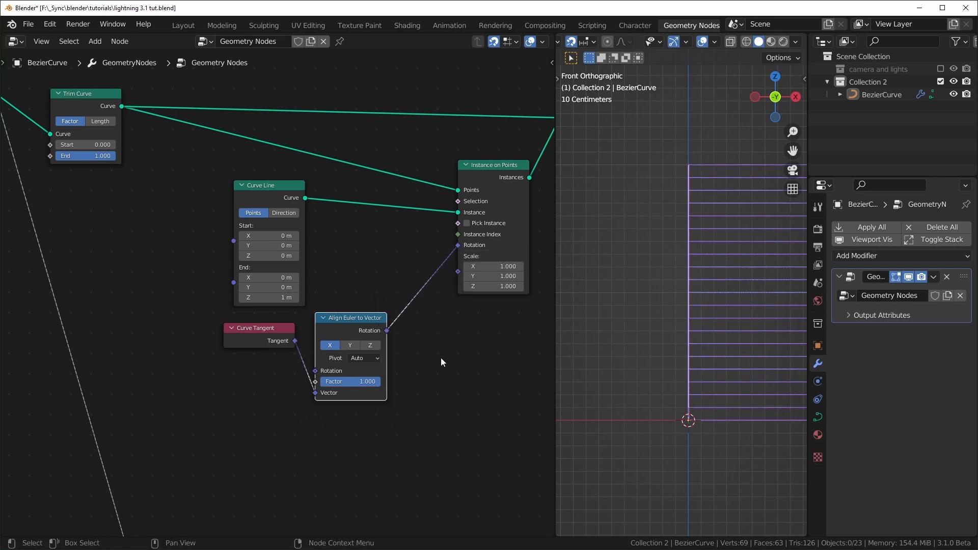
{"action": "middle_click_drag", "start_coordinate": [474, 370], "coordinate": [334, 365]}
{"action": "left_click", "coordinate": [229, 341]}
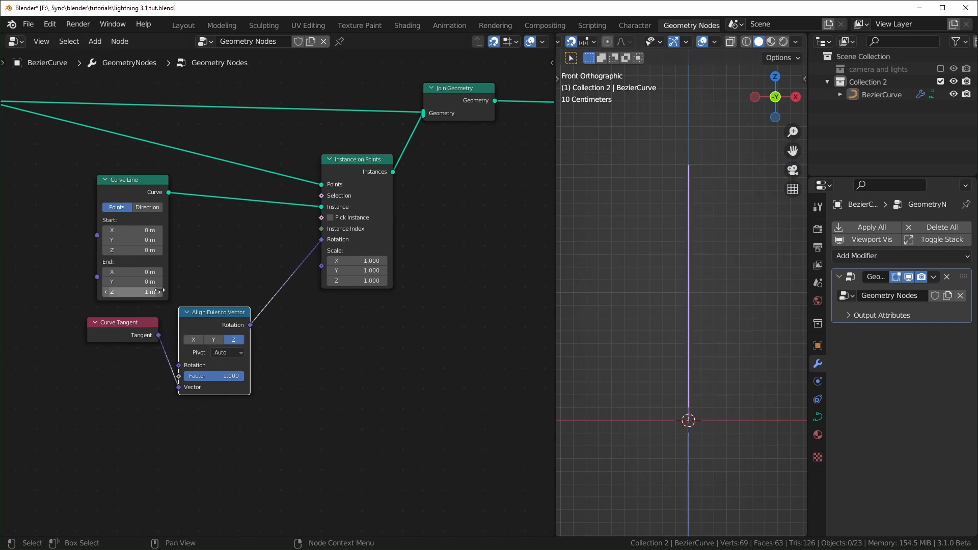
Insert a Rotate Euler node between Align Euler to Vector and Instance on Points, rotating by 90° on Y
{"action": "middle_click_drag", "start_coordinate": [151, 291], "coordinate": [231, 290]}
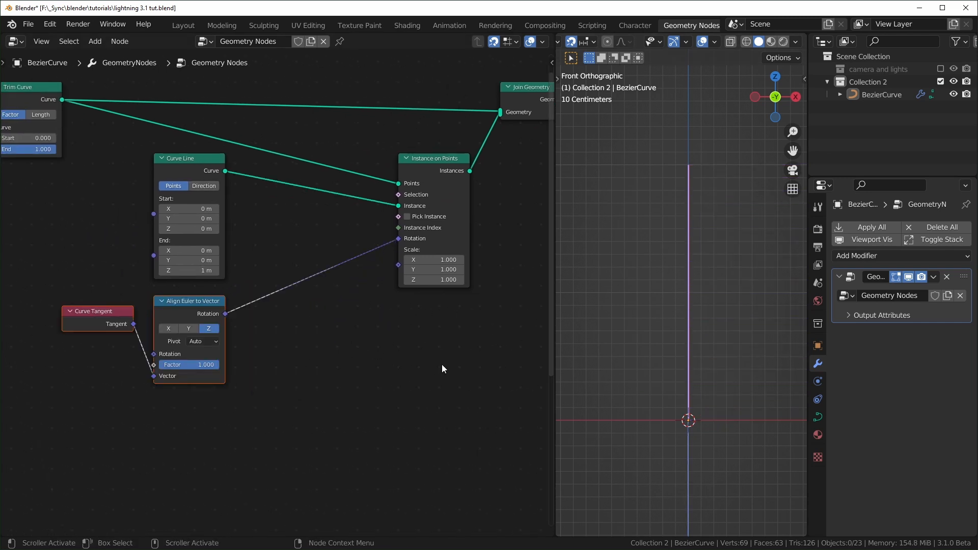
{"action": "key", "text": "shift+a"}
{"action": "type", "text": "s"}
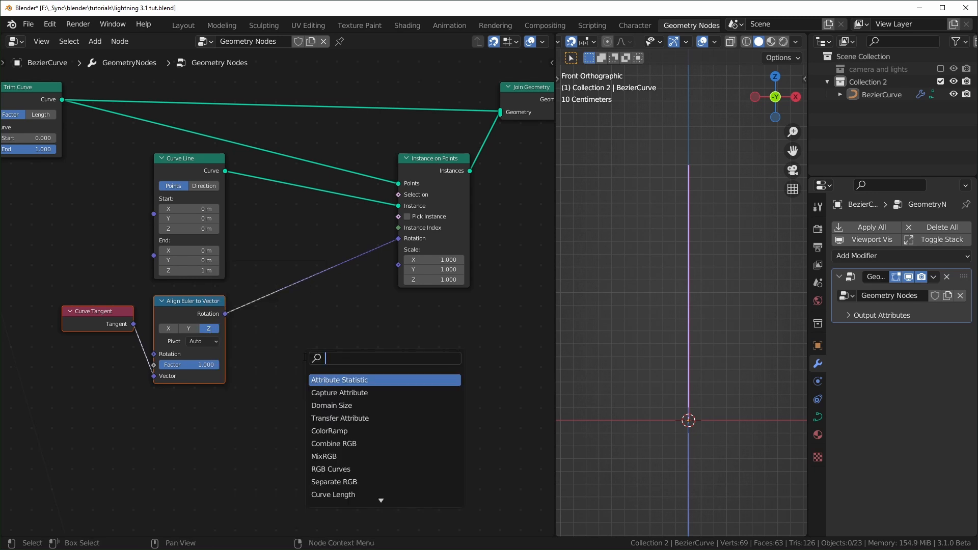
{"action": "type", "text": "roat"}
{"action": "key", "text": "Return"}
{"action": "left_click", "coordinate": [273, 268]}
{"action": "scroll", "coordinate": [229, 339], "scroll_direction": "up", "scroll_amount": 3}
{"action": "left_click_drag", "start_coordinate": [331, 358], "coordinate": [387, 358]}
{"action": "left_click", "coordinate": [336, 361]}
{"action": "key", "text": "Return"}
Try out the Curve Line's End Z value and the Rotate Euler node's Z rotation on the instanced lines
{"action": "middle_click_drag", "start_coordinate": [664, 328], "coordinate": [735, 328], "text": "shift"}
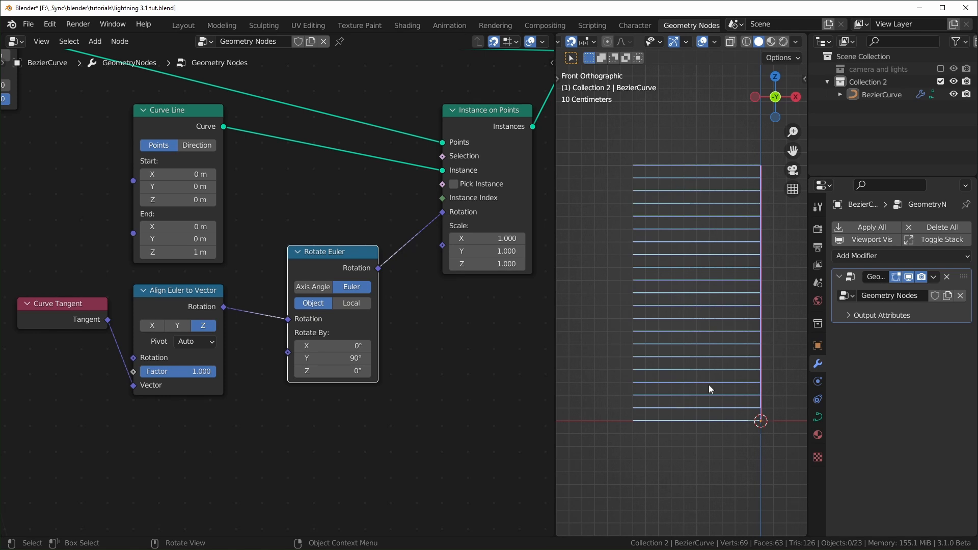
{"action": "left_click_drag", "start_coordinate": [188, 248], "coordinate": [158, 248]}
{"action": "right_click", "coordinate": [188, 250]}
{"action": "middle_click_drag", "start_coordinate": [724, 284], "coordinate": [742, 344]}
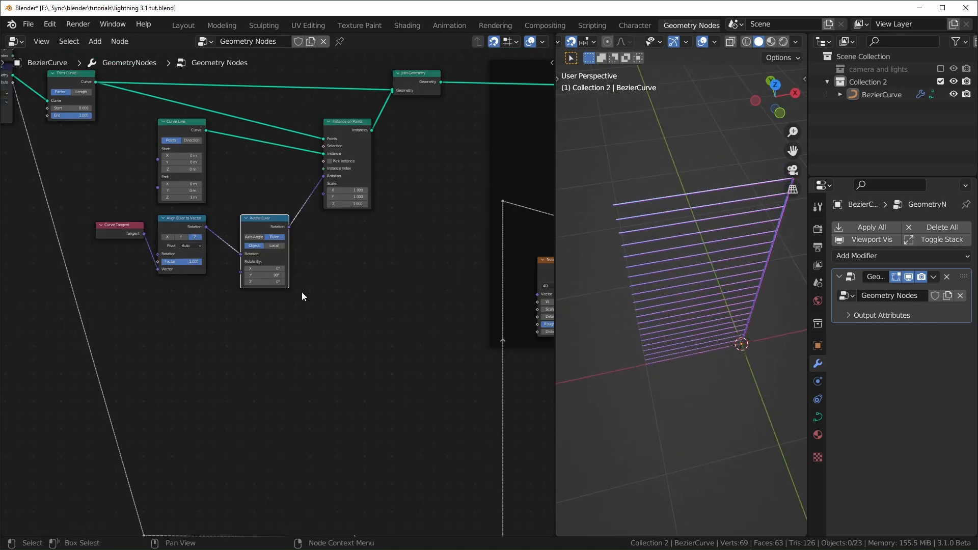
{"action": "mouse_move", "coordinate": [269, 282]}
{"action": "left_mouse_down"}
{"action": "mouse_move", "coordinate": [330, 282]}
{"action": "mouse_move", "coordinate": [269, 282]}
{"action": "left_mouse_up"}
{"action": "right_click", "coordinate": [269, 282]}
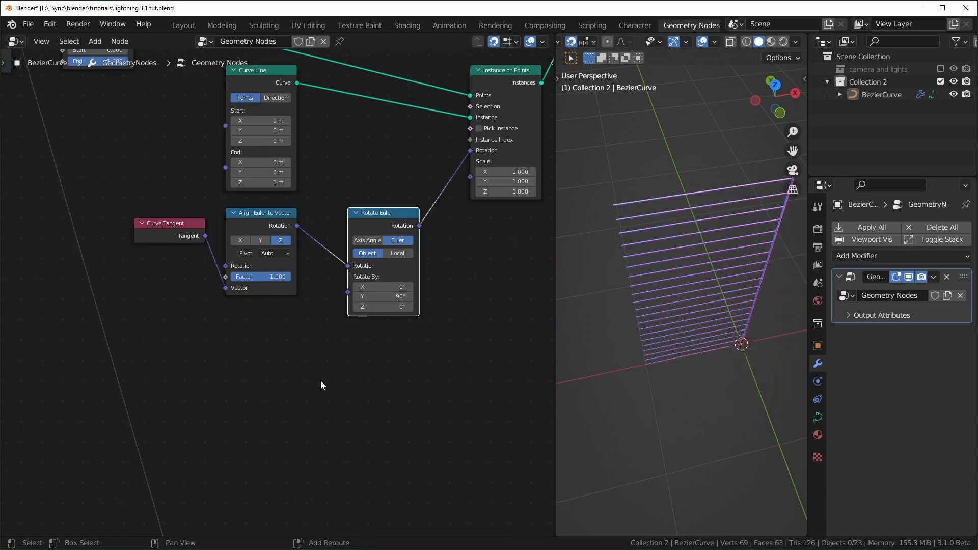
Add a Combine XYZ node beneath Rotate Euler and connect its Vector output to the Rotate By input
{"action": "key", "text": "shift+a"}
{"action": "type", "text": "scomb"}
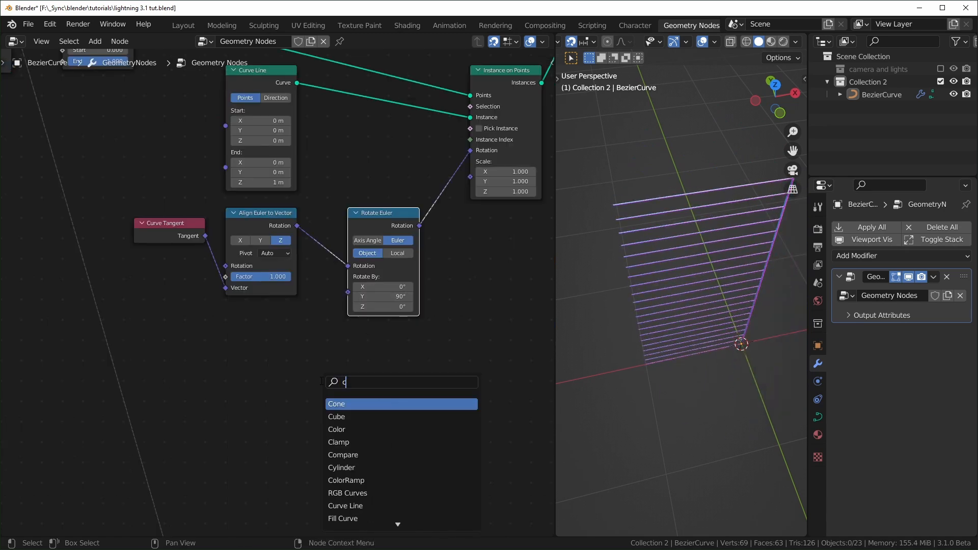
{"action": "key", "text": "Down"}
{"action": "key", "text": "Return"}
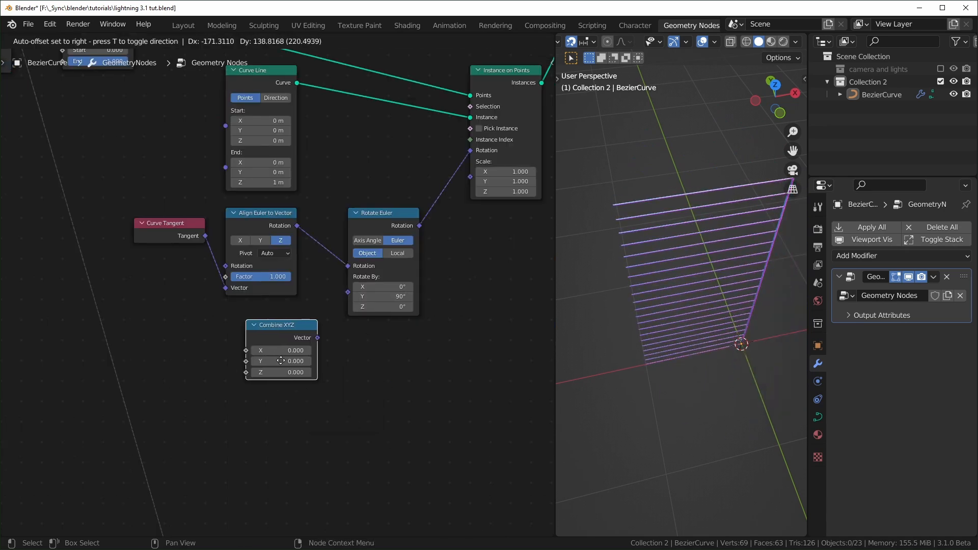
{"action": "left_click", "coordinate": [343, 320]}
{"action": "scroll", "coordinate": [344, 320], "scroll_direction": "up", "scroll_amount": 2}
{"action": "left_click_drag", "start_coordinate": [383, 291], "coordinate": [347, 280]}
{"action": "left_click_drag", "start_coordinate": [337, 359], "coordinate": [387, 292]}
{"action": "left_click_drag", "start_coordinate": [283, 340], "coordinate": [433, 309]}
{"action": "scroll", "coordinate": [433, 309], "scroll_direction": "down", "scroll_amount": 3}
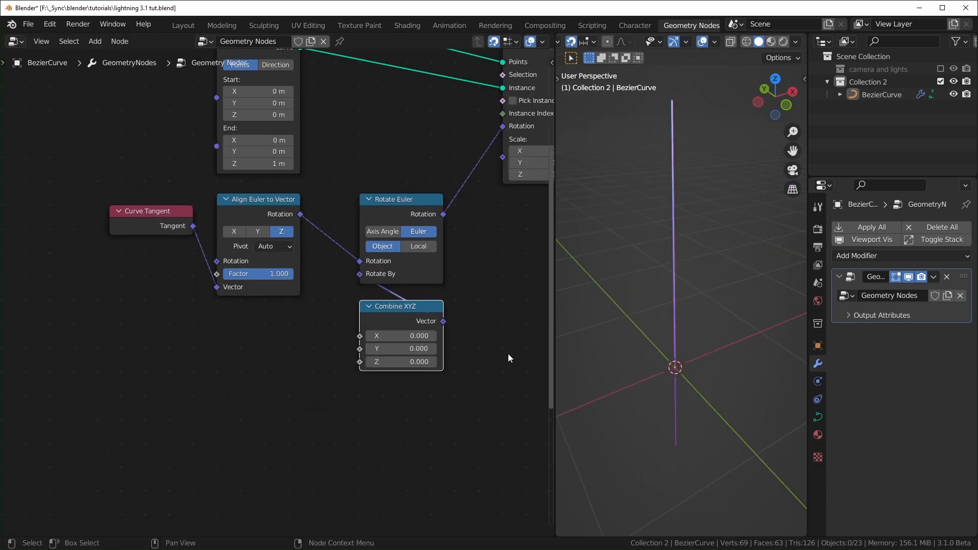
{"action": "mouse_move", "coordinate": [400, 348]}
{"action": "left_mouse_down"}
{"action": "mouse_move", "coordinate": [425, 349]}
{"action": "mouse_move", "coordinate": [400, 352]}
{"action": "left_mouse_up"}
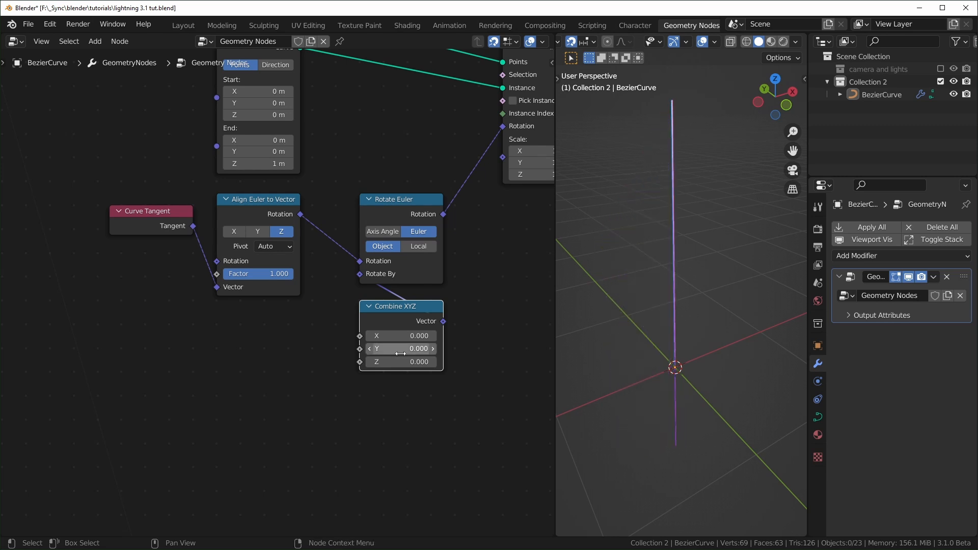
{"action": "left_click_drag", "start_coordinate": [360, 292], "coordinate": [334, 301]}
{"action": "left_click_drag", "start_coordinate": [443, 322], "coordinate": [360, 291]}
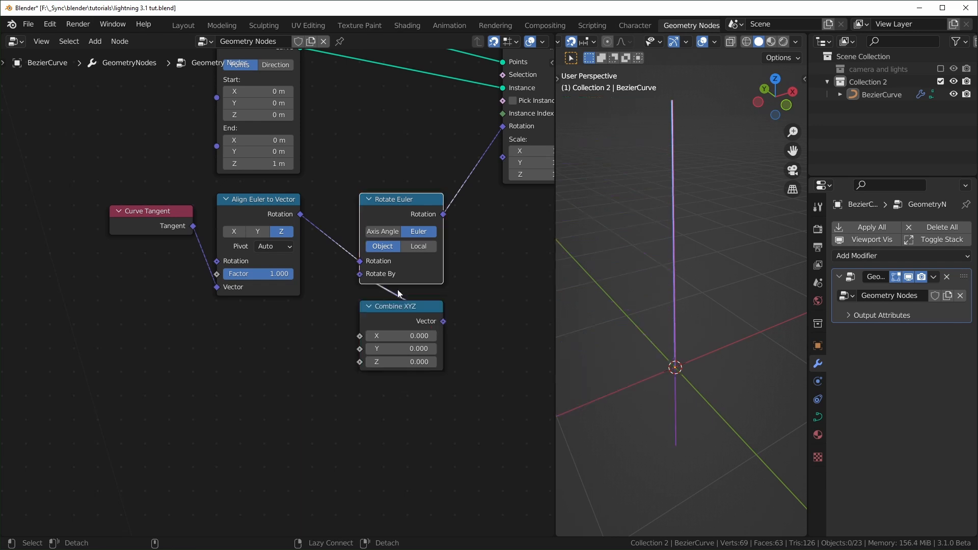
Set the Y value of the Combine XYZ node to pi/2
{"action": "left_click_drag", "start_coordinate": [409, 348], "coordinate": [443, 348]}
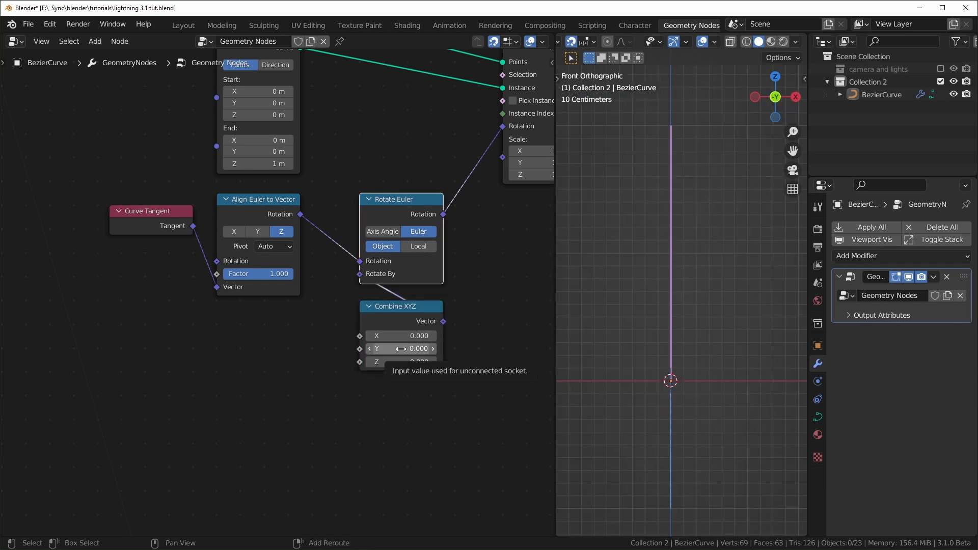
{"action": "left_click_drag", "start_coordinate": [408, 349], "coordinate": [446, 348]}
{"action": "left_click", "coordinate": [414, 351]}
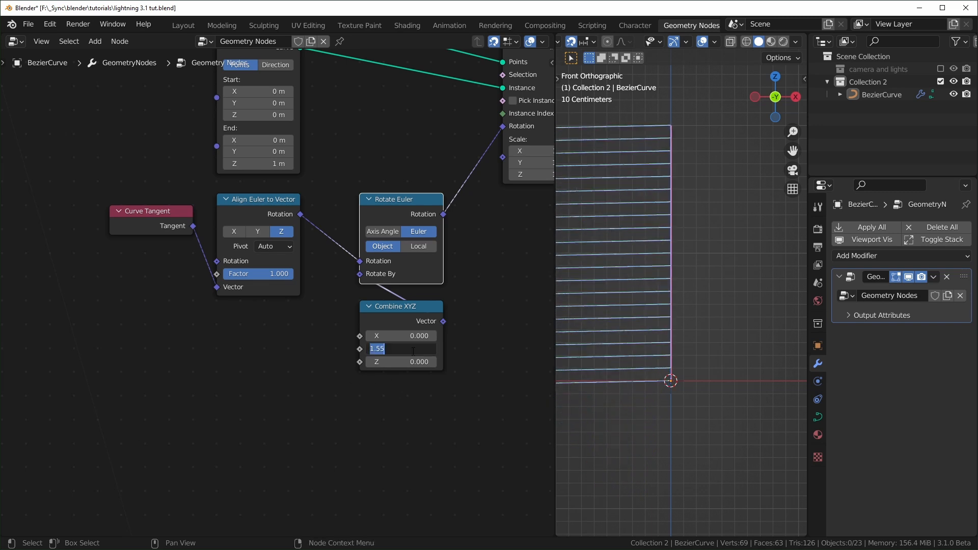
{"action": "type", "text": "pi/2"}
{"action": "key", "text": "Return"}
Try spinning the instanced lines with the Combine XYZ node's Z value
{"action": "middle_click_drag", "start_coordinate": [620, 303], "coordinate": [674, 308], "text": "shift"}
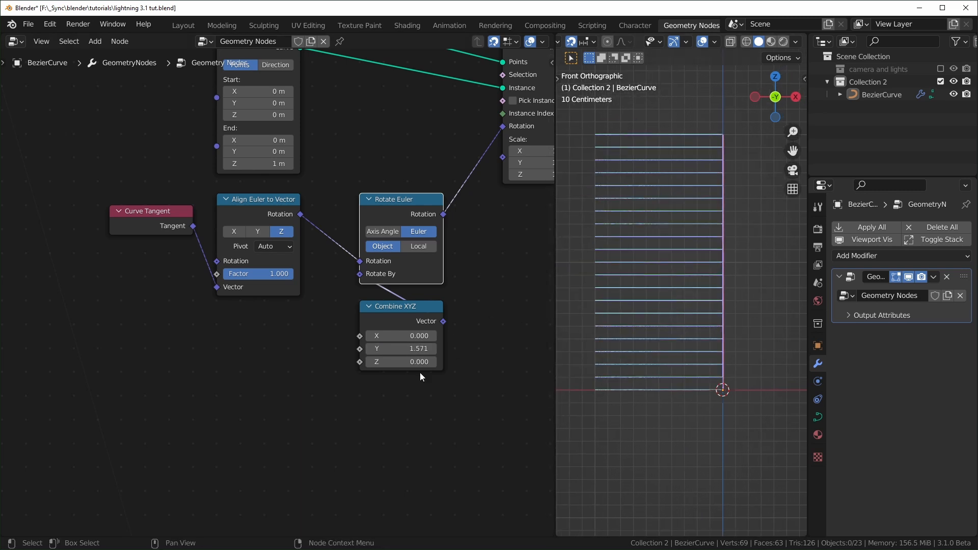
{"action": "left_click_drag", "start_coordinate": [401, 361], "coordinate": [455, 361]}
{"action": "key", "text": "Escape"}
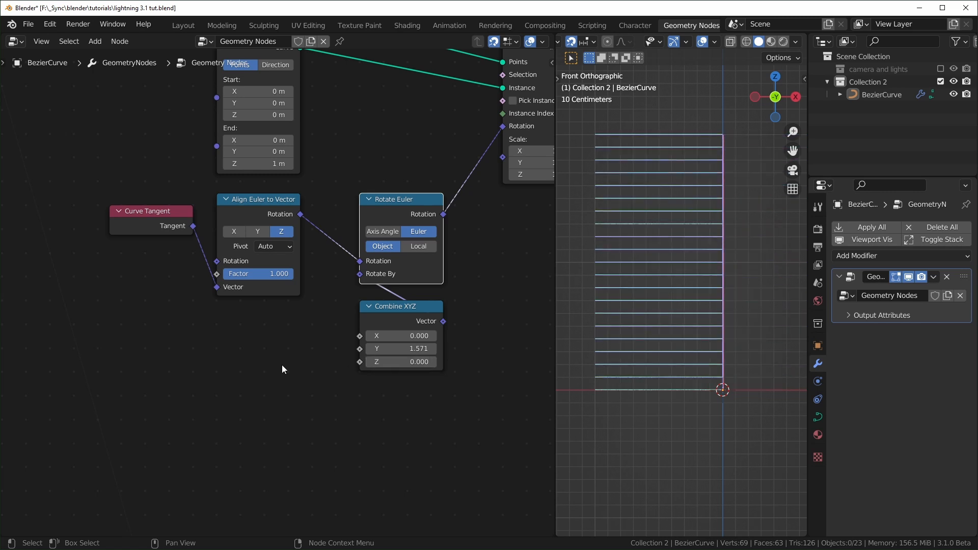
Add a White Noise Texture node below the Curve Tangent node
{"action": "key", "text": "shift+a"}
{"action": "left_click", "coordinate": [156, 367]}
{"action": "type", "text": "white"}
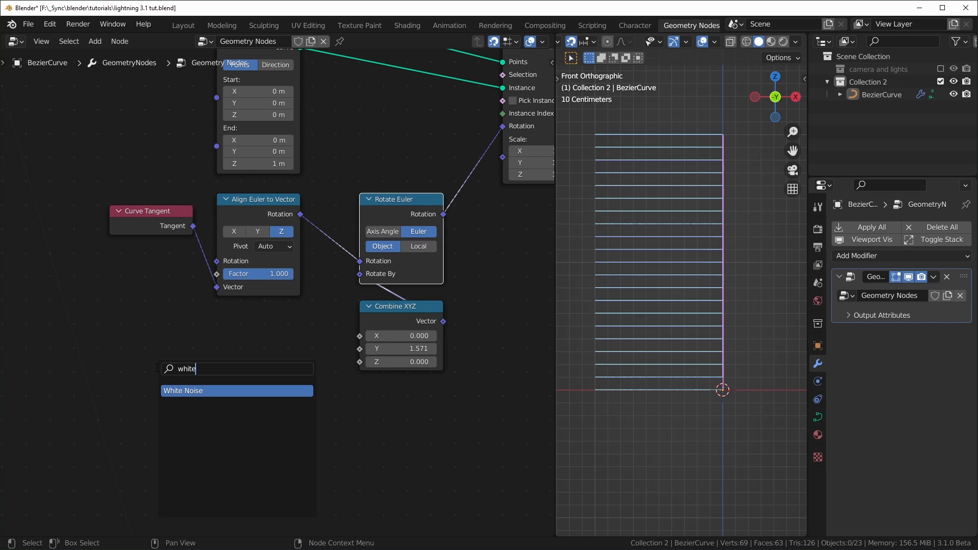
{"action": "key", "text": "Return"}
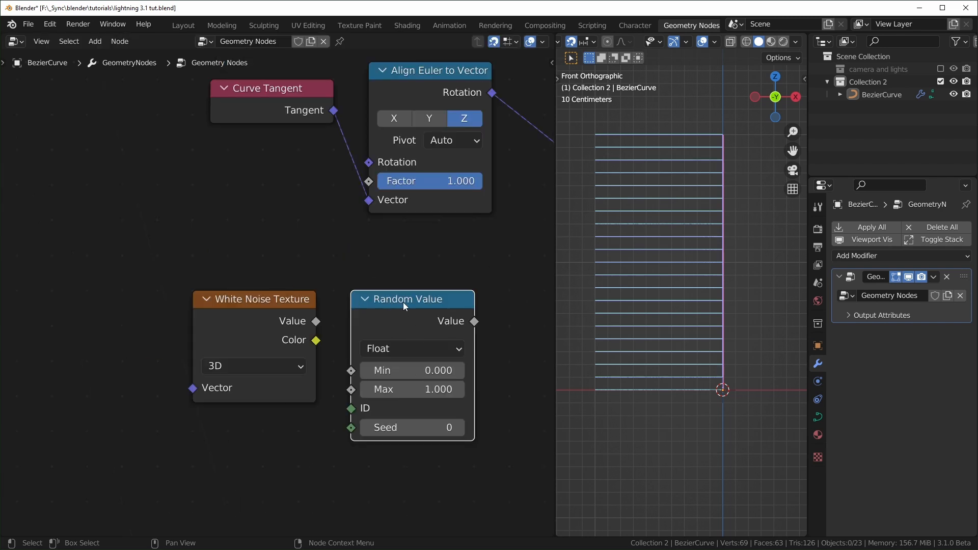
Delete the Random Value node and reposition the White Noise Texture node below the Curve Tangent node
{"action": "left_click_drag", "start_coordinate": [403, 303], "coordinate": [425, 302]}
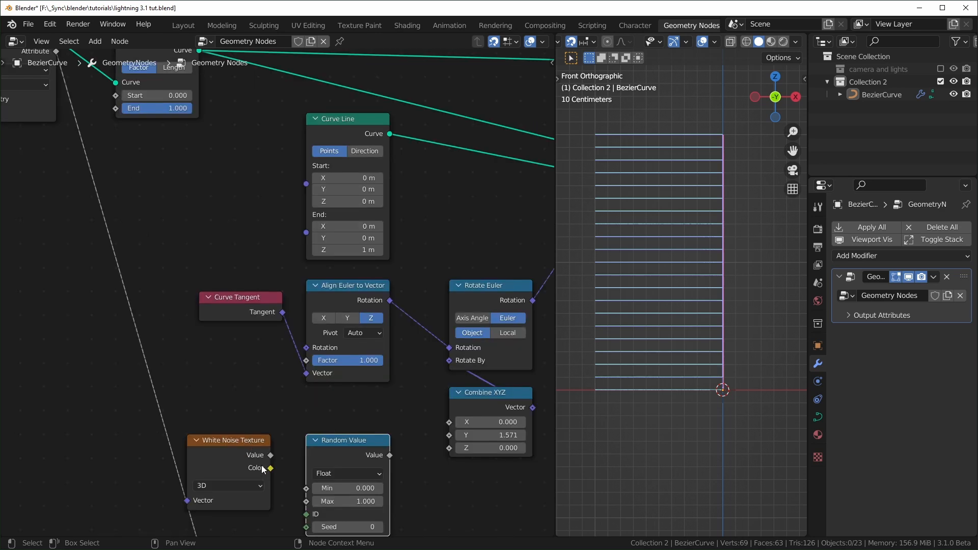
{"action": "left_click_drag", "start_coordinate": [262, 469], "coordinate": [287, 469]}
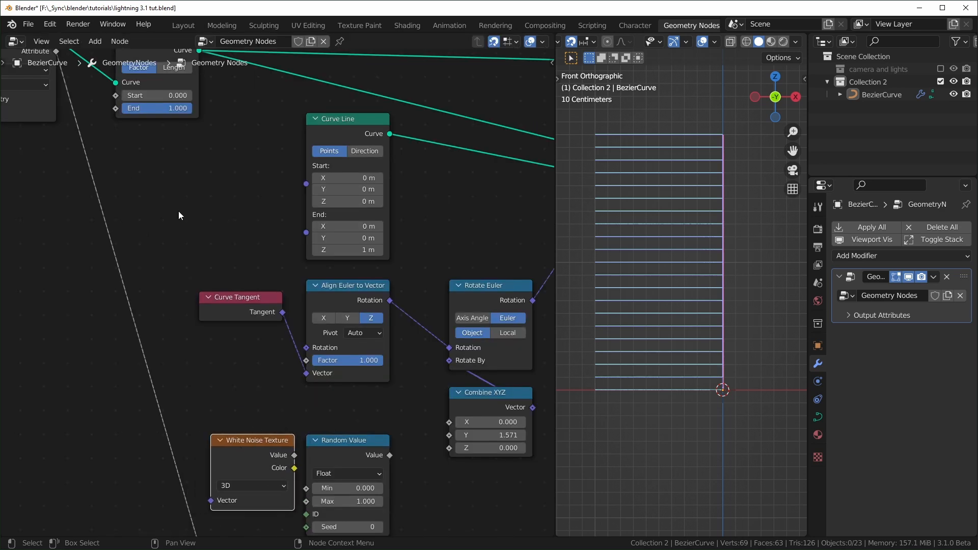
{"action": "middle_click_drag", "start_coordinate": [172, 106], "coordinate": [187, 152]}
{"action": "mouse_move", "coordinate": [203, 154]}
{"action": "left_mouse_down"}
{"action": "mouse_move", "coordinate": [155, 154]}
{"action": "mouse_move", "coordinate": [208, 154]}
{"action": "left_mouse_up"}
{"action": "middle_click_drag", "start_coordinate": [331, 504], "coordinate": [284, 260]}
{"action": "left_click", "coordinate": [283, 260]}
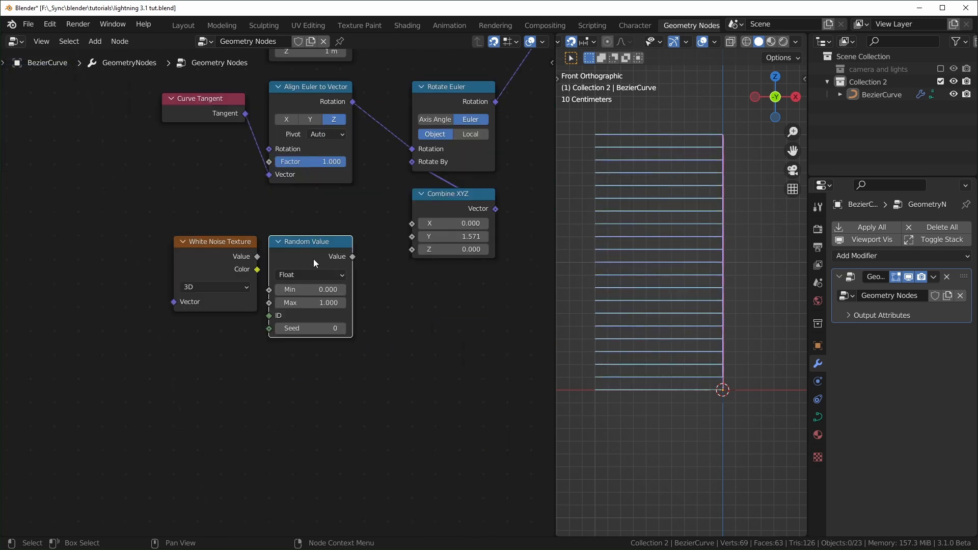
{"action": "key", "text": "x"}
{"action": "left_click_drag", "start_coordinate": [229, 254], "coordinate": [253, 243]}
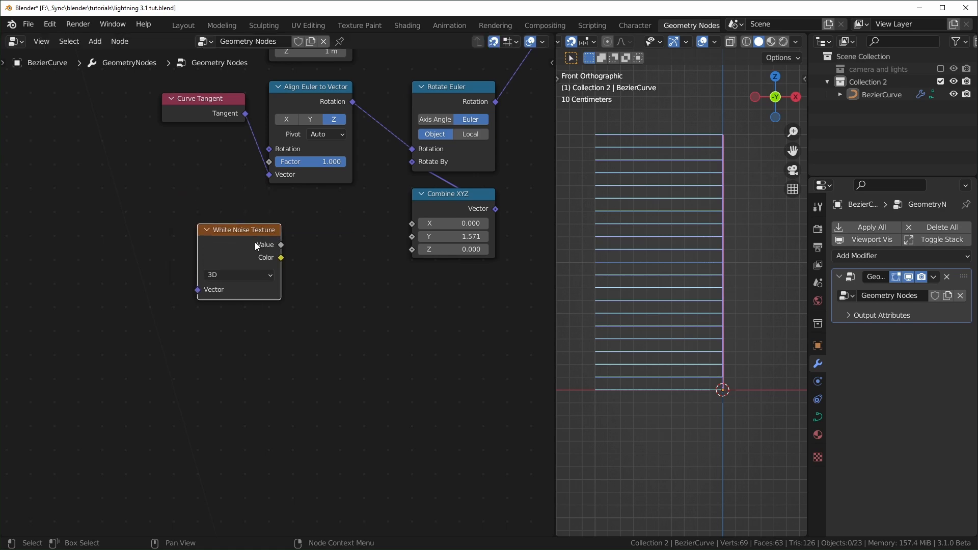
Try driving the Combine XYZ node's Z input with the White Noise Texture's Value output
{"action": "scroll", "coordinate": [306, 276], "scroll_direction": "down", "scroll_amount": 2}
{"action": "left_click_drag", "start_coordinate": [272, 286], "coordinate": [299, 253]}
{"action": "left_click_drag", "start_coordinate": [423, 280], "coordinate": [426, 279]}
{"action": "middle_click_drag", "start_coordinate": [701, 224], "coordinate": [662, 295]}
Move the White Noise Texture node aside and add a Map Range node with its data type set to Vector
{"action": "left_click_drag", "start_coordinate": [234, 275], "coordinate": [123, 326]}
{"action": "key", "text": "shift+a"}
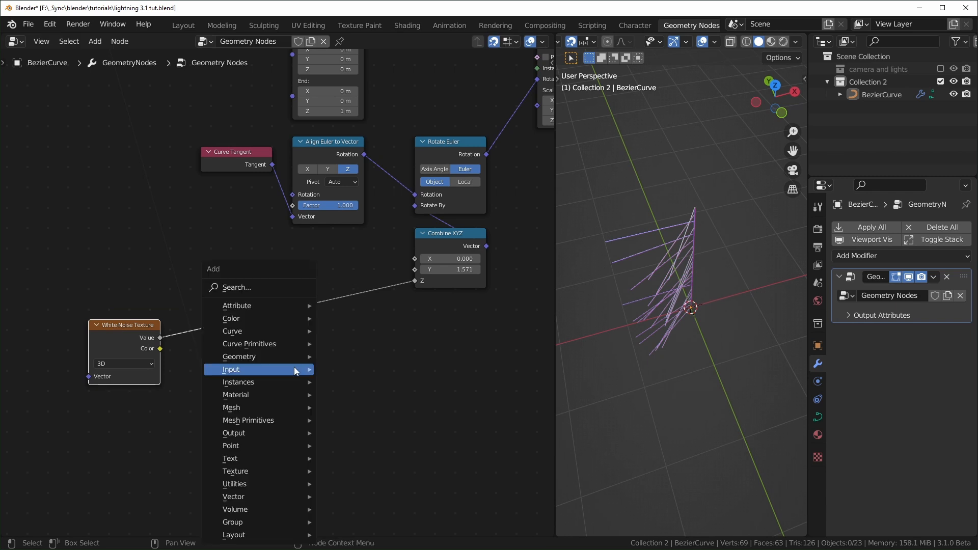
{"action": "left_click", "coordinate": [343, 359]}
{"action": "scroll", "coordinate": [357, 351], "scroll_direction": "up", "scroll_amount": 2}
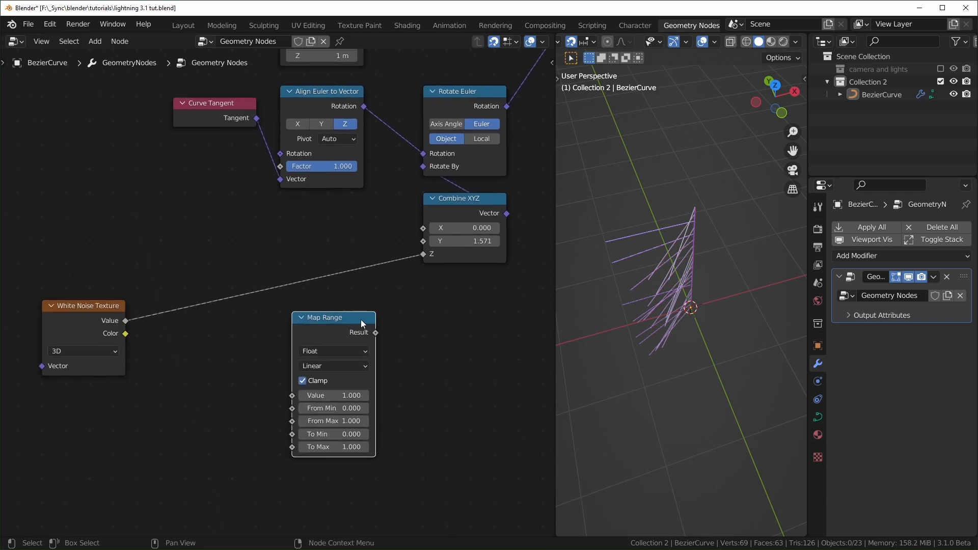
{"action": "left_click", "coordinate": [328, 350]}
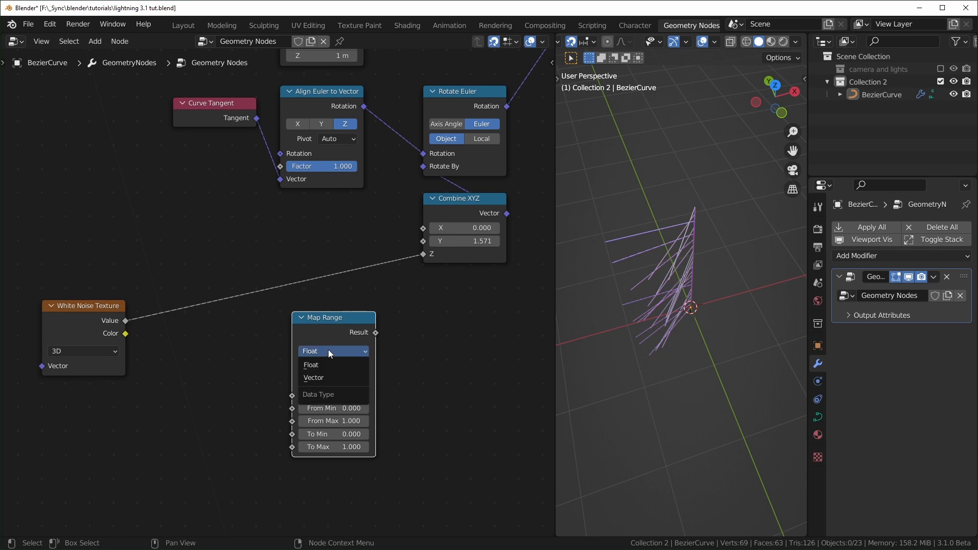
{"action": "left_click", "coordinate": [332, 378]}
Disconnect the Combine XYZ node's Z input and connect the White Noise Texture's Color output to the Map Range node's Vector input
{"action": "left_click_drag", "start_coordinate": [338, 335], "coordinate": [415, 305]}
{"action": "left_click_drag", "start_coordinate": [422, 254], "coordinate": [188, 273]}
{"action": "left_click_drag", "start_coordinate": [375, 391], "coordinate": [376, 371]}
{"action": "left_click_drag", "start_coordinate": [401, 300], "coordinate": [283, 241]}
{"action": "left_click_drag", "start_coordinate": [126, 321], "coordinate": [160, 295]}
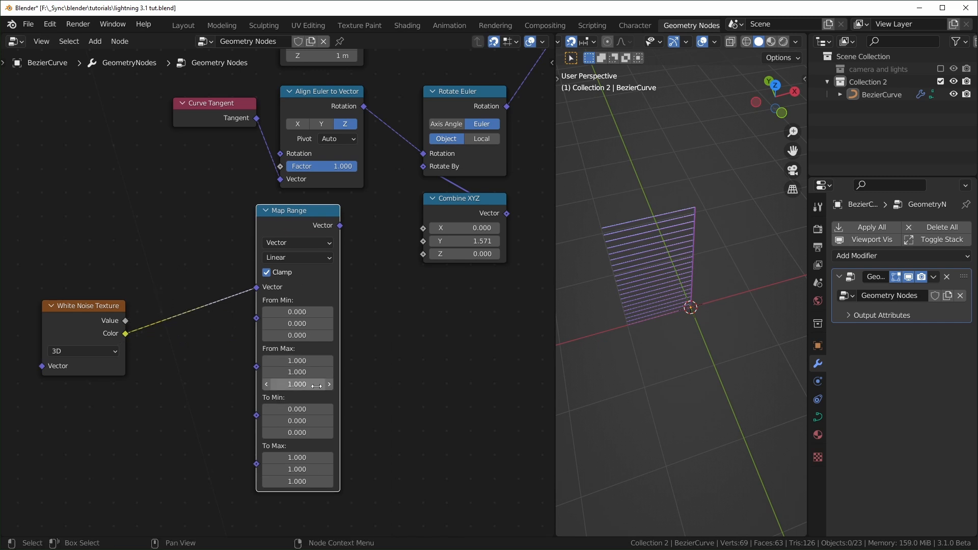
Add a Separate XYZ node between Map Range and Combine XYZ and feed it the Map Range node's Vector output
{"action": "middle_click_drag", "start_coordinate": [325, 419], "coordinate": [301, 359]}
{"action": "scroll", "coordinate": [325, 371], "scroll_direction": "up", "scroll_amount": 2}
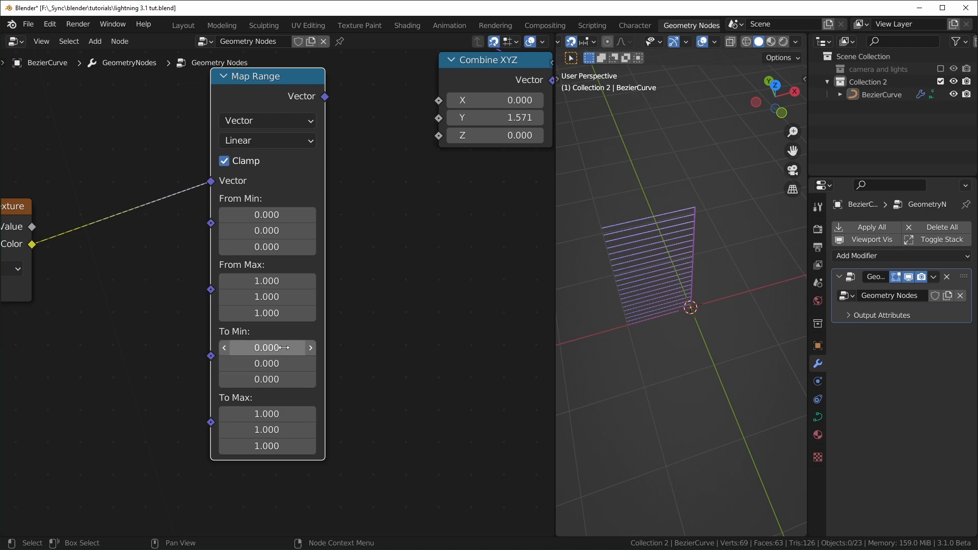
{"action": "scroll", "coordinate": [262, 410], "scroll_direction": "down", "scroll_amount": 3}
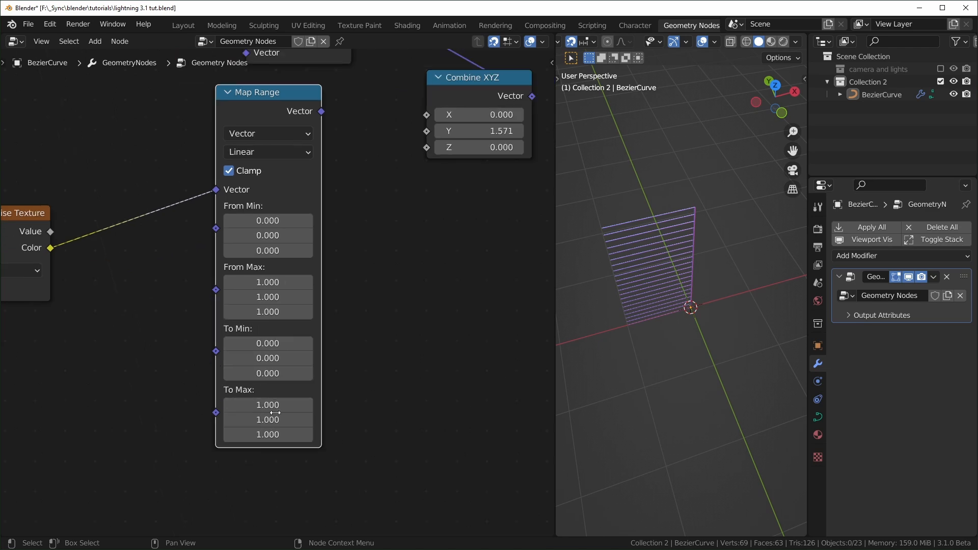
{"action": "left_click", "coordinate": [370, 241]}
{"action": "key", "text": "shift+a"}
{"action": "type", "text": "ssepara"}
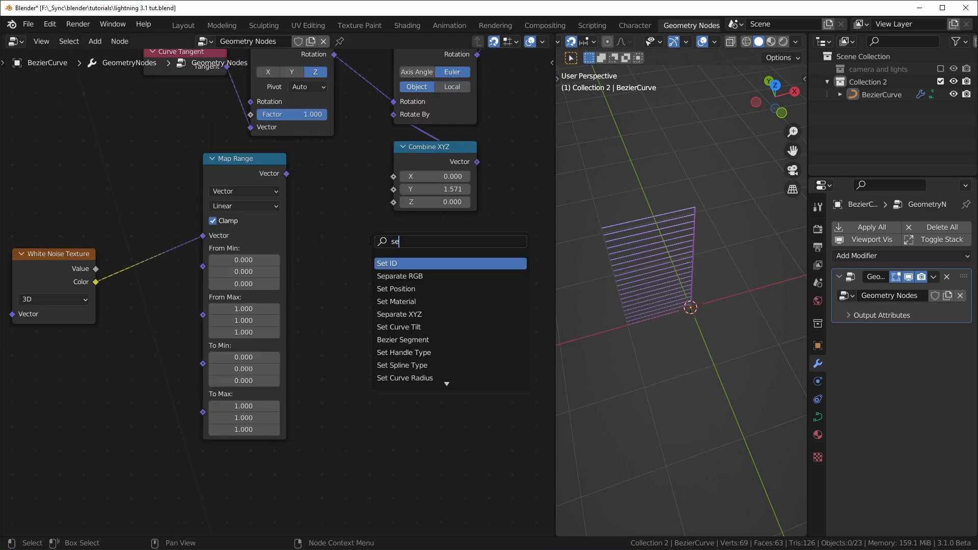
{"action": "left_click", "coordinate": [381, 277]}
{"action": "left_click", "coordinate": [302, 188]}
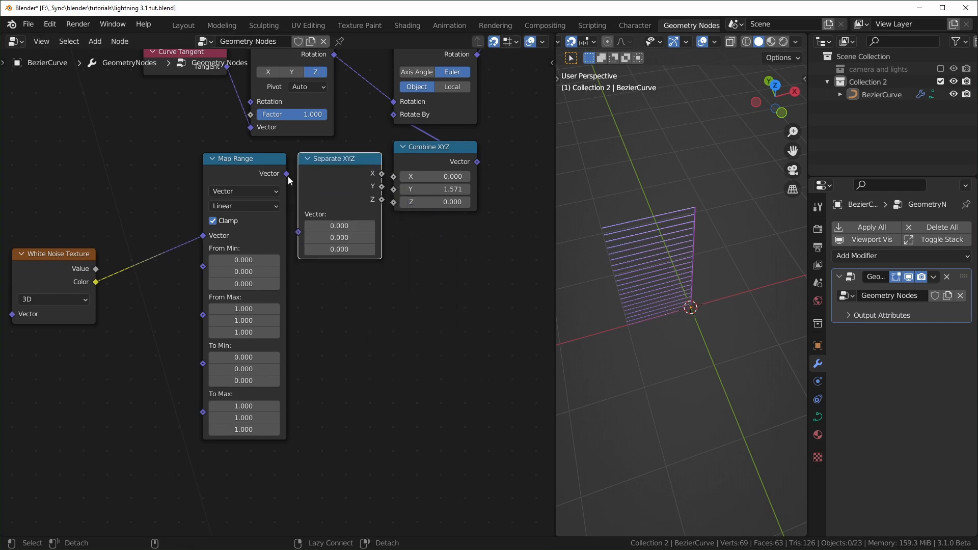
{"action": "right_click_drag", "start_coordinate": [285, 185], "coordinate": [316, 233], "text": "alt"}
Tidy the White Noise Texture, Map Range and Separate XYZ nodes into a spaced row before the Combine XYZ node
{"action": "scroll", "coordinate": [225, 206], "scroll_direction": "down", "scroll_amount": 2}
{"action": "middle_click_drag", "start_coordinate": [208, 237], "coordinate": [247, 243]}
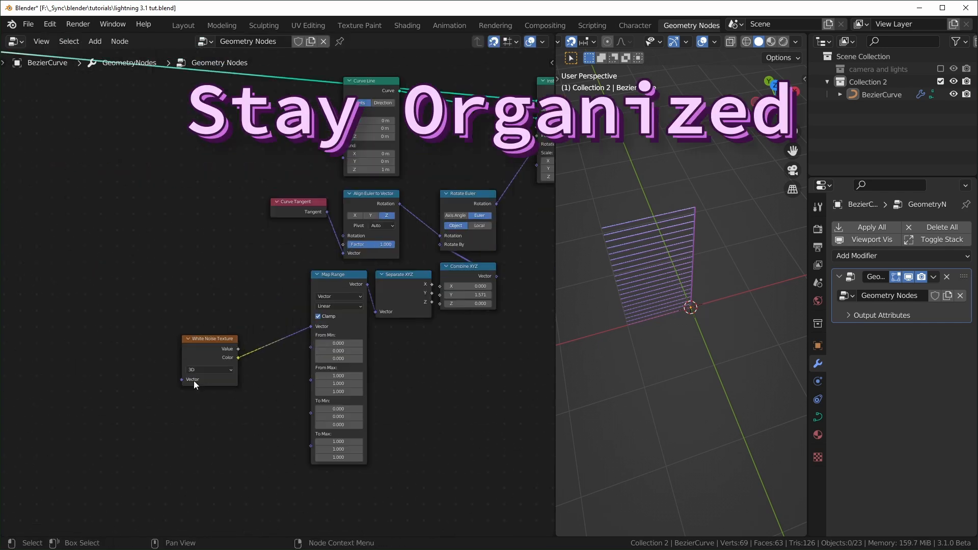
{"action": "scroll", "coordinate": [193, 381], "scroll_direction": "up", "scroll_amount": 4}
{"action": "middle_click_drag", "start_coordinate": [285, 249], "coordinate": [234, 218]}
{"action": "left_click_drag", "start_coordinate": [259, 194], "coordinate": [380, 245]}
{"action": "left_click_drag", "start_coordinate": [173, 300], "coordinate": [140, 244]}
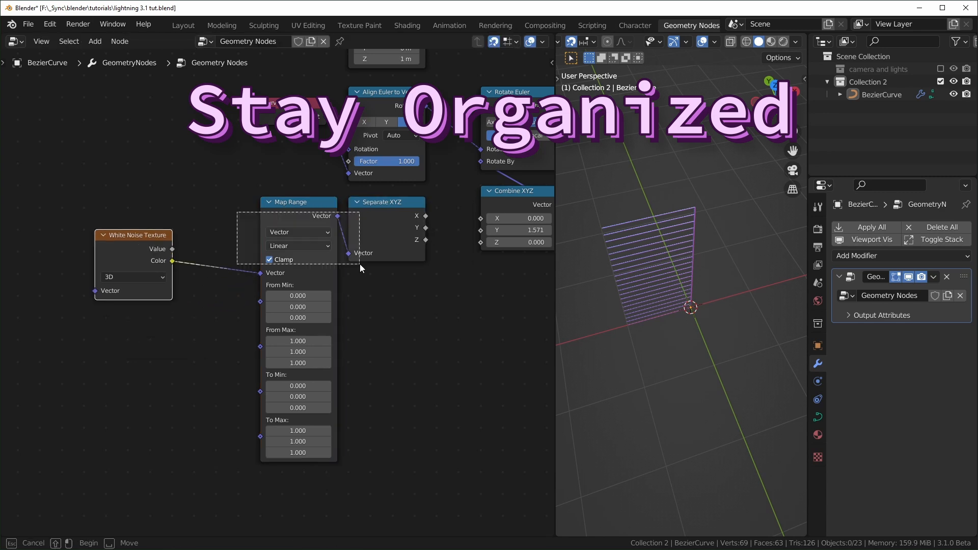
{"action": "left_click_drag", "start_coordinate": [237, 212], "coordinate": [398, 255]}
{"action": "left_click_drag", "start_coordinate": [392, 229], "coordinate": [361, 229]}
{"action": "middle_click_drag", "start_coordinate": [397, 236], "coordinate": [330, 237]}
Connect the Separate XYZ node's Z output to the Combine XYZ node's Z input and view the instanced lines from the top
{"action": "left_click_drag", "start_coordinate": [326, 239], "coordinate": [414, 242]}
{"action": "scroll", "coordinate": [368, 339], "scroll_direction": "up", "scroll_amount": 1}
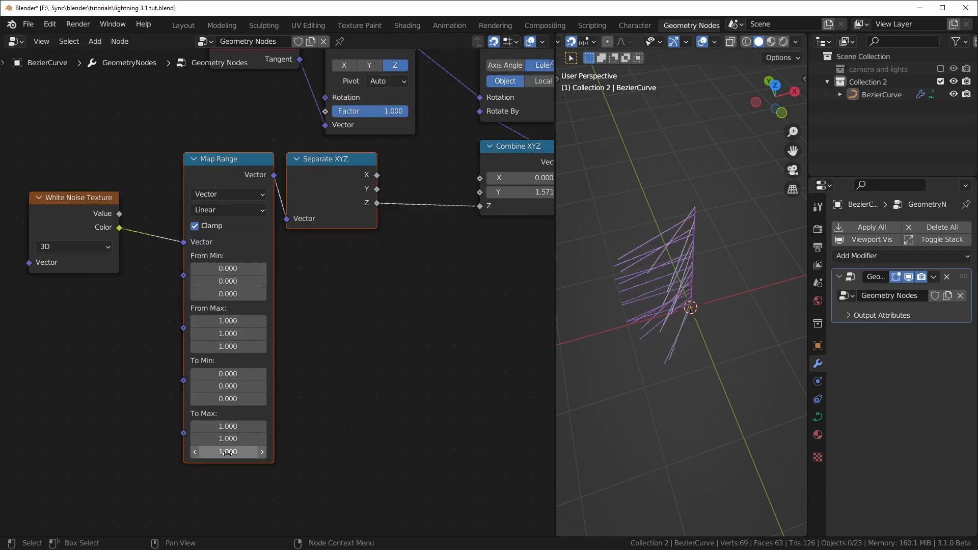
{"action": "scroll", "coordinate": [242, 411], "scroll_direction": "up", "scroll_amount": 1}
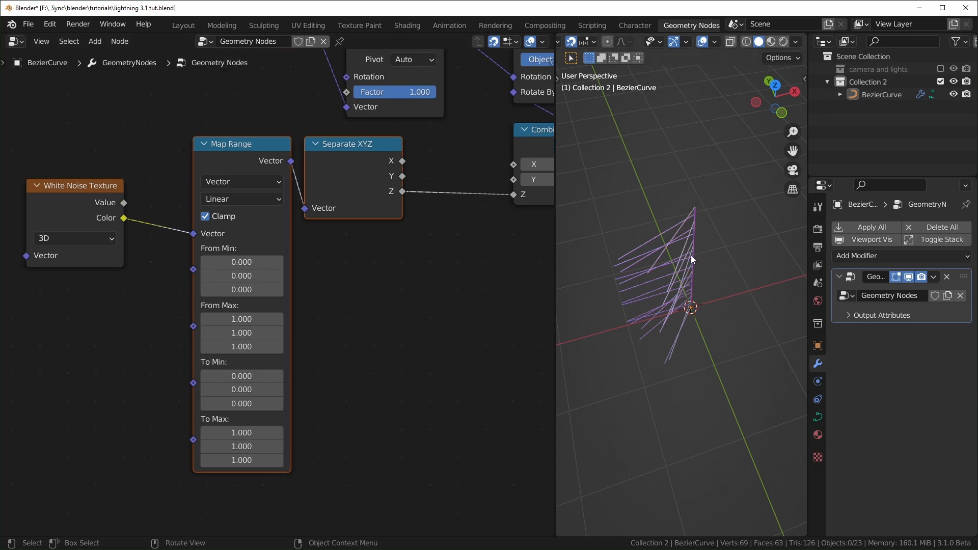
{"action": "key", "text": "KP_7"}
{"action": "scroll", "coordinate": [656, 365], "scroll_direction": "up", "scroll_amount": 2}
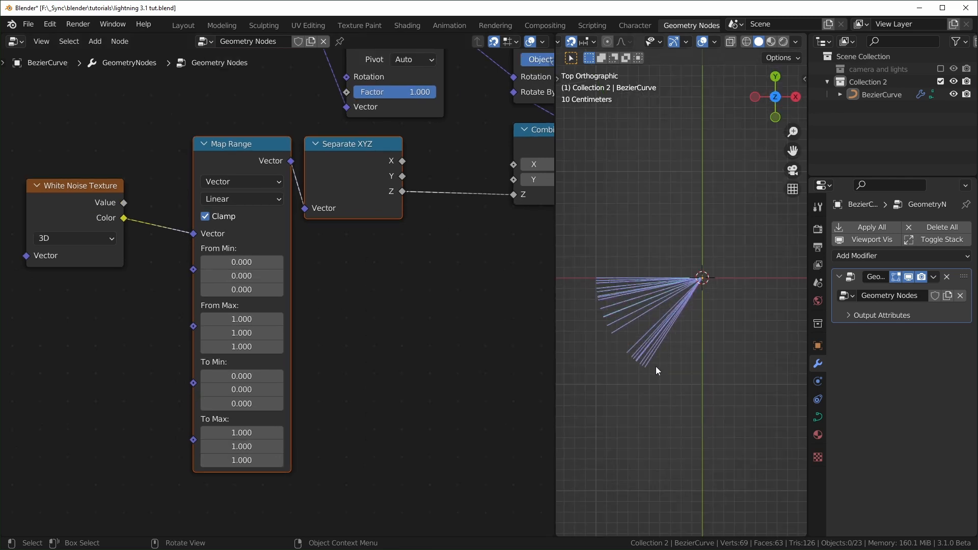
Set the Map Range node's Z range to a To Max of 7 and a To Min of -7
{"action": "left_click", "coordinate": [241, 461]}
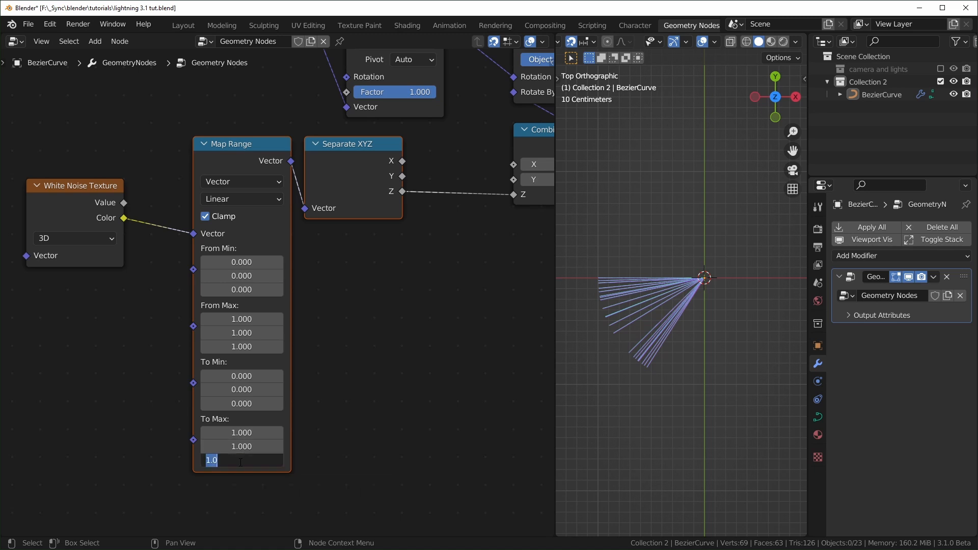
{"action": "key", "text": "Return"}
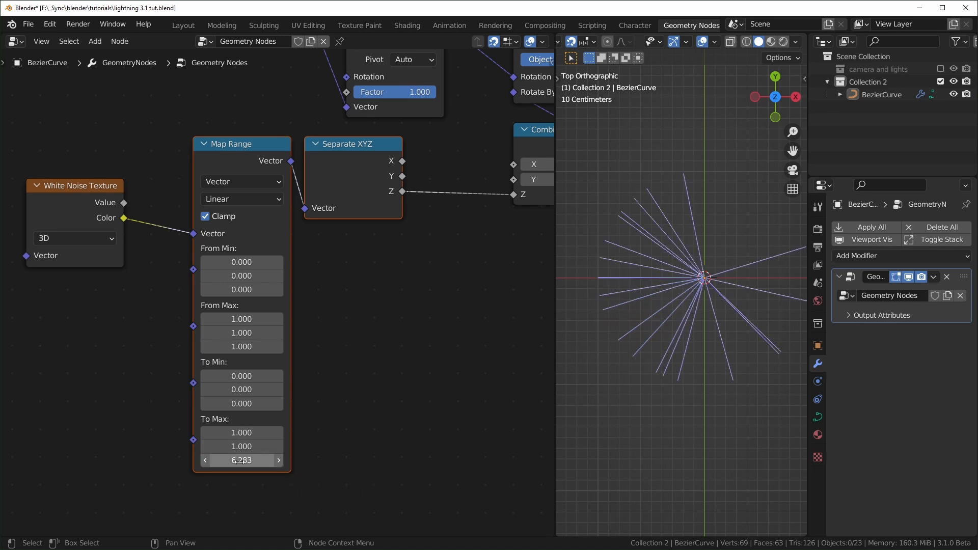
{"action": "left_click", "coordinate": [248, 461]}
{"action": "key", "text": "Return"}
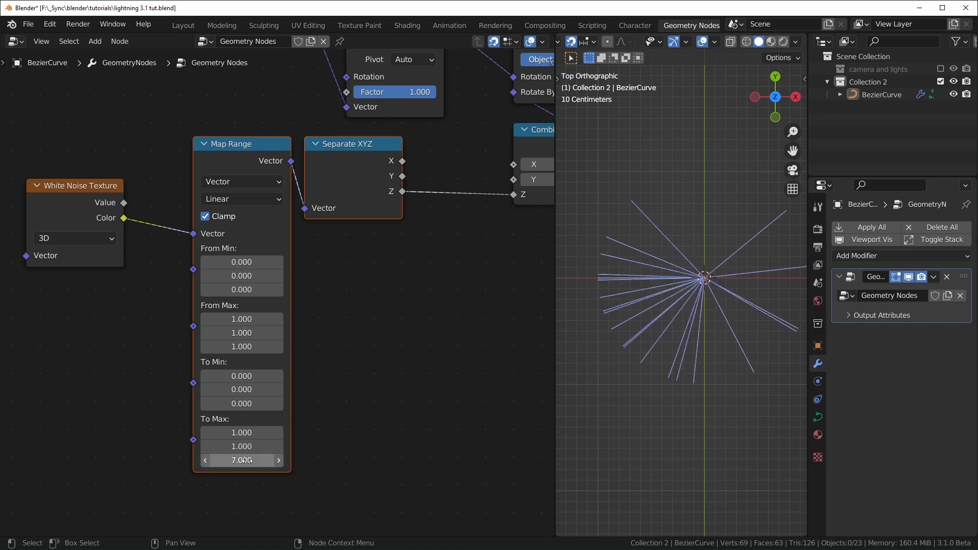
{"action": "left_click", "coordinate": [250, 404]}
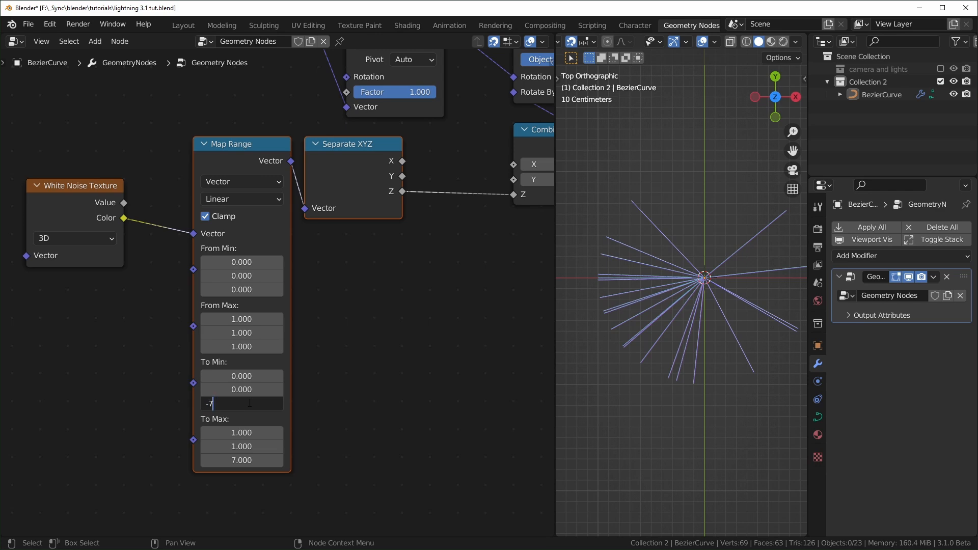
{"action": "key", "text": "Return"}
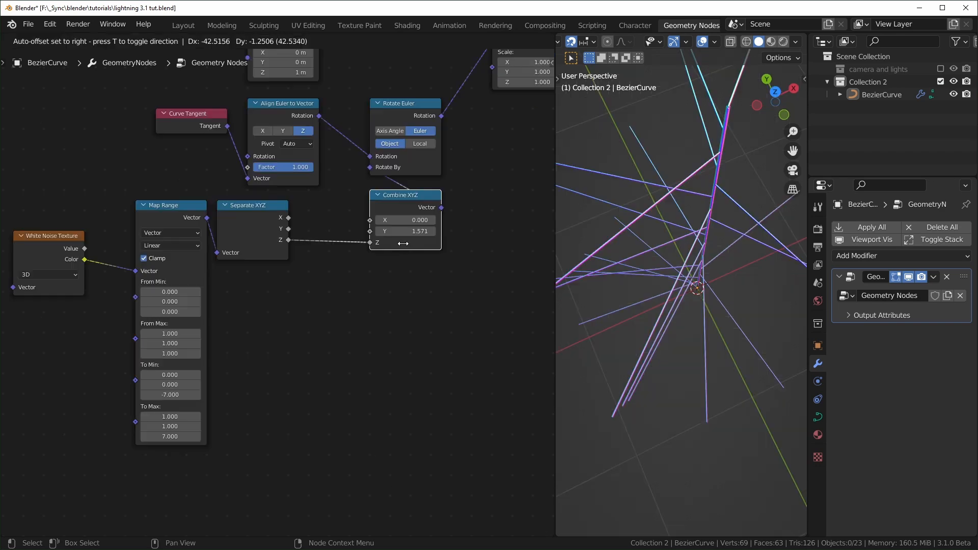
Try tilting the instanced lines with the Combine XYZ node's Y value, down to about 0.7
{"action": "left_click", "coordinate": [417, 231]}
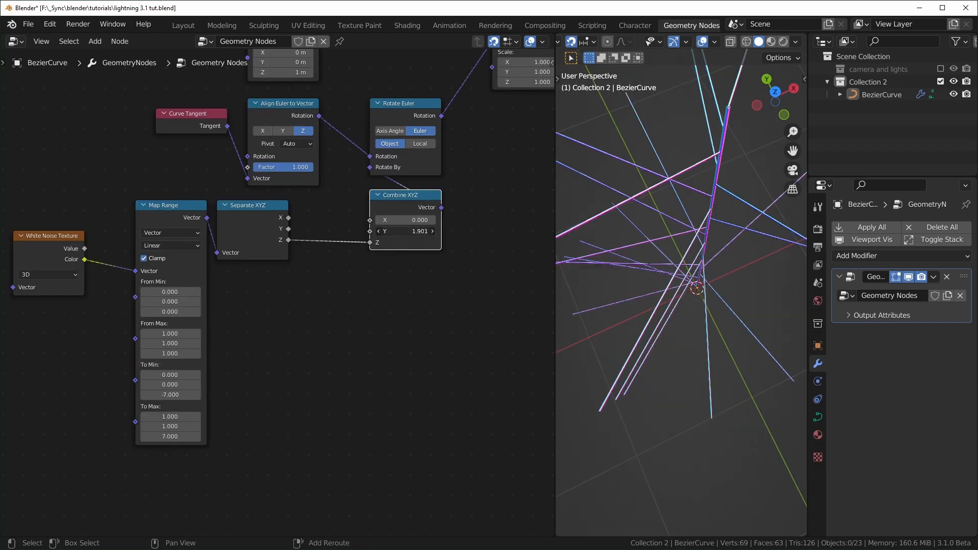
{"action": "scroll", "coordinate": [319, 329], "scroll_direction": "up", "scroll_amount": 2}
{"action": "left_click_drag", "start_coordinate": [300, 213], "coordinate": [340, 173]}
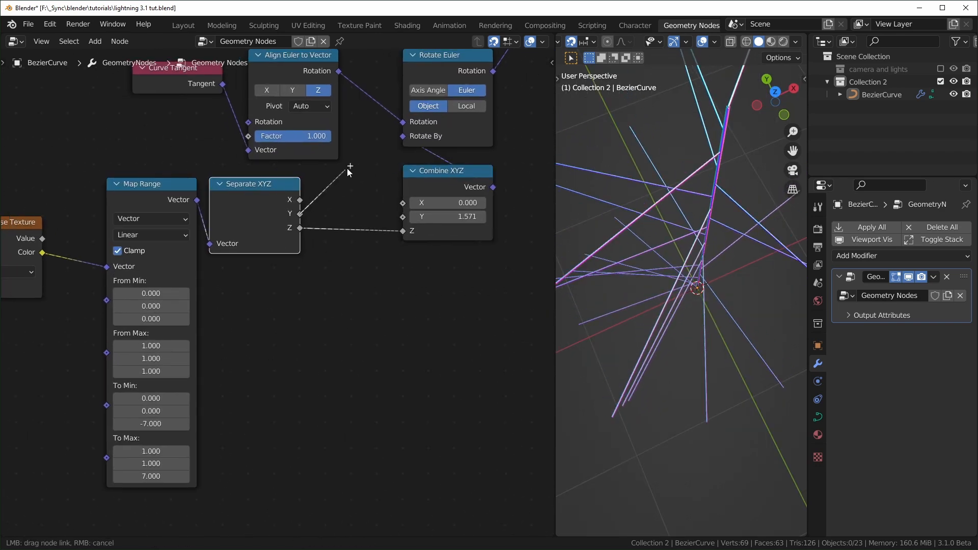
{"action": "left_click_drag", "start_coordinate": [407, 217], "coordinate": [406, 217]}
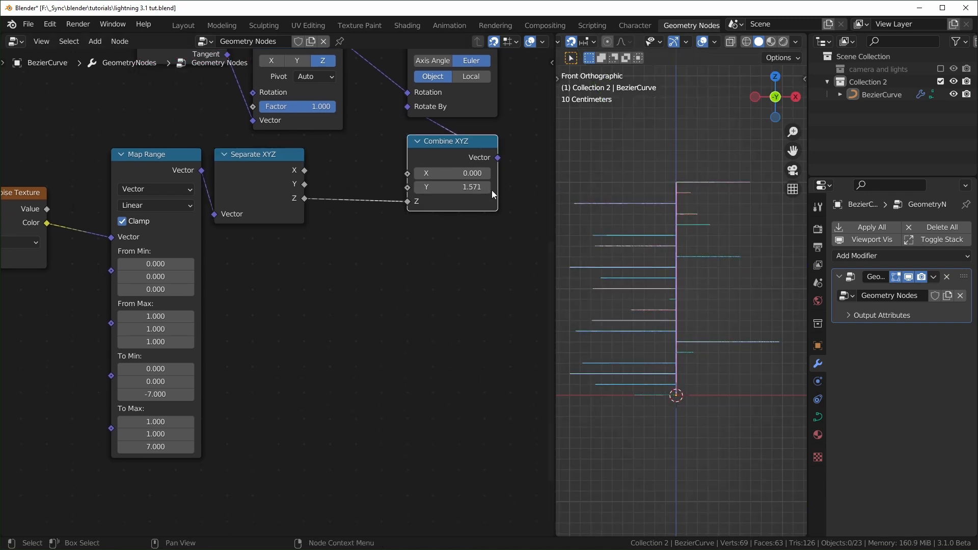
{"action": "mouse_move", "coordinate": [458, 187]}
{"action": "left_mouse_down"}
{"action": "mouse_move", "coordinate": [407, 187]}
{"action": "mouse_move", "coordinate": [458, 186]}
{"action": "mouse_move", "coordinate": [421, 187]}
{"action": "left_mouse_up"}
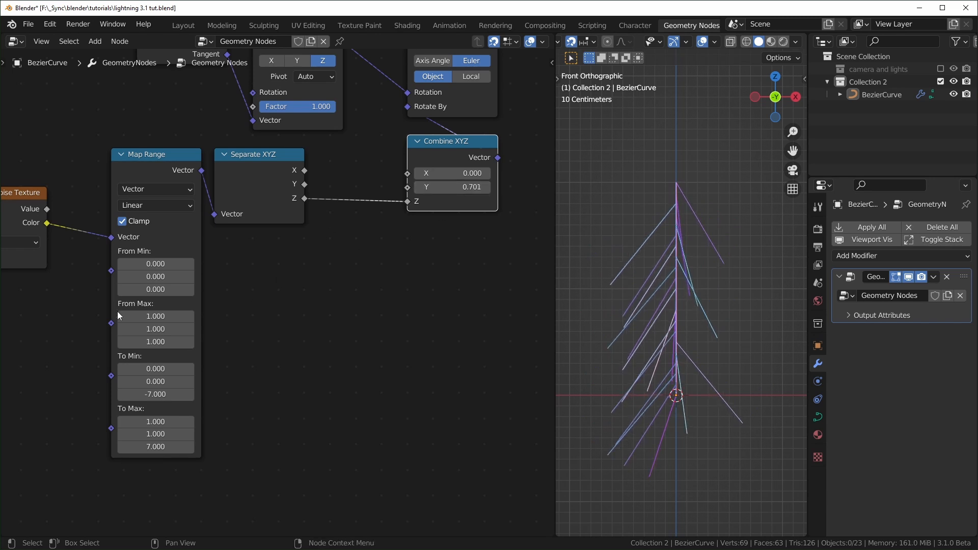
Set the Map Range's Y component to To Max 1.5 and To Min 0.7, and connect Separate XYZ's Y output to Combine XYZ's Y input
{"action": "left_click", "coordinate": [156, 434]}
{"action": "type", "text": "1.5"}
{"action": "key", "text": "Return"}
{"action": "left_click", "coordinate": [162, 381]}
{"action": "type", "text": ".7"}
{"action": "key", "text": "Return"}
{"action": "left_click_drag", "start_coordinate": [304, 184], "coordinate": [409, 189]}
{"action": "mouse_move", "coordinate": [699, 325]}
{"action": "middle_mouse_down"}
{"action": "mouse_move", "coordinate": [756, 337]}
{"action": "mouse_move", "coordinate": [754, 350]}
{"action": "mouse_move", "coordinate": [671, 335]}
{"action": "mouse_move", "coordinate": [701, 335]}
{"action": "middle_mouse_up"}
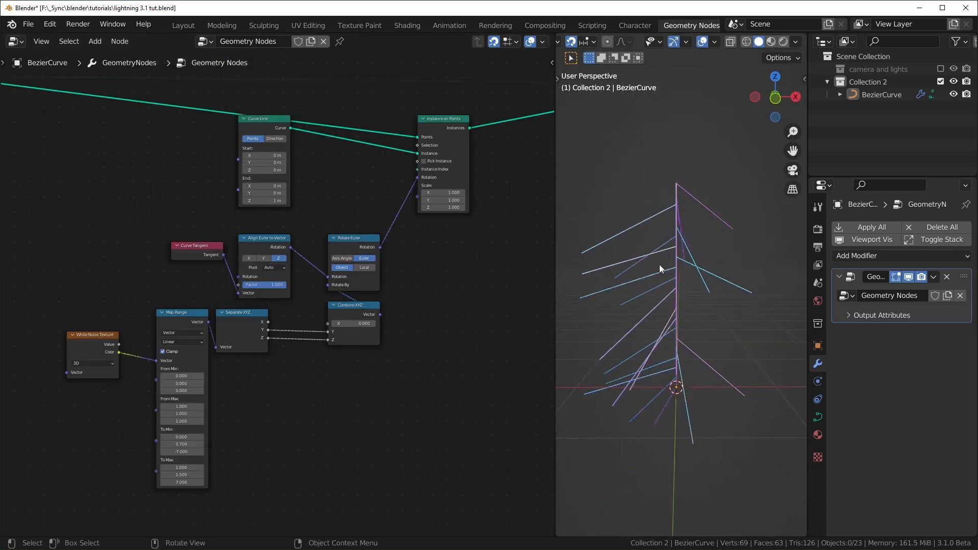
Set the Value node that feeds the Resample Curve node's Length to 0.01
{"action": "middle_click_drag", "start_coordinate": [68, 232], "coordinate": [430, 266]}
{"action": "middle_click_drag", "start_coordinate": [213, 234], "coordinate": [396, 309]}
{"action": "scroll", "coordinate": [283, 295], "scroll_direction": "up", "scroll_amount": 7}
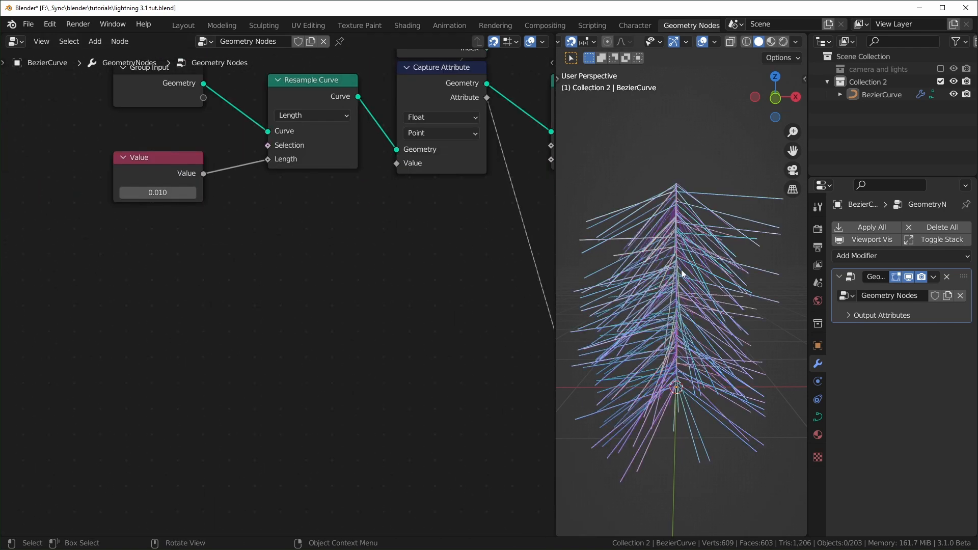
Collapse the Curve Line node and move it down, closer to the Align Euler to Vector node
{"action": "middle_click_drag", "start_coordinate": [515, 310], "coordinate": [117, 291]}
{"action": "mouse_move", "coordinate": [426, 287]}
{"action": "middle_mouse_down"}
{"action": "mouse_move", "coordinate": [117, 271]}
{"action": "mouse_move", "coordinate": [299, 260]}
{"action": "middle_mouse_up"}
{"action": "scroll", "coordinate": [307, 262], "scroll_direction": "down", "scroll_amount": 4}
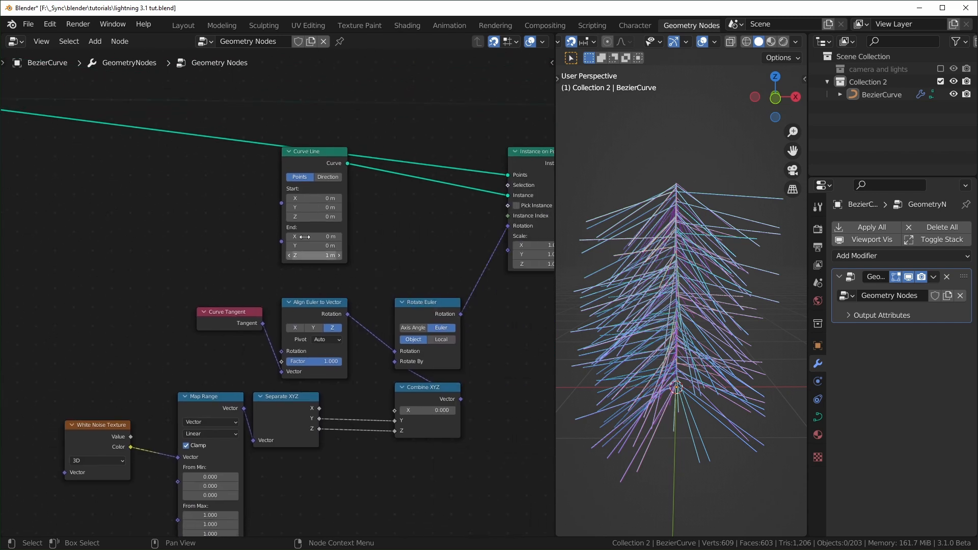
{"action": "left_click_drag", "start_coordinate": [325, 162], "coordinate": [326, 182]}
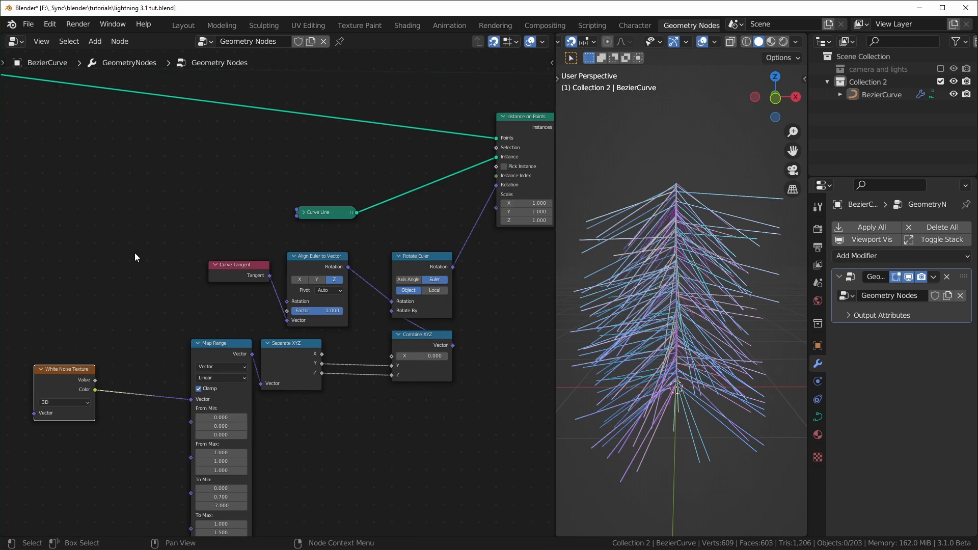
Add a Math node set to Less Than and connect the White Noise Texture's Color output to its Value input
{"action": "key", "text": "shift+a"}
{"action": "type", "text": "math"}
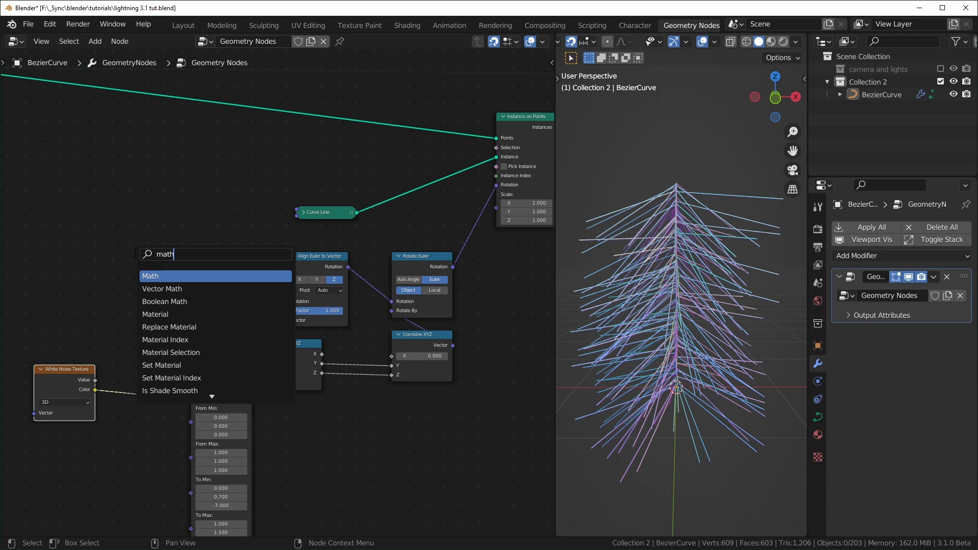
{"action": "key", "text": "Return"}
{"action": "left_click", "coordinate": [227, 159]}
{"action": "left_click", "coordinate": [229, 175]}
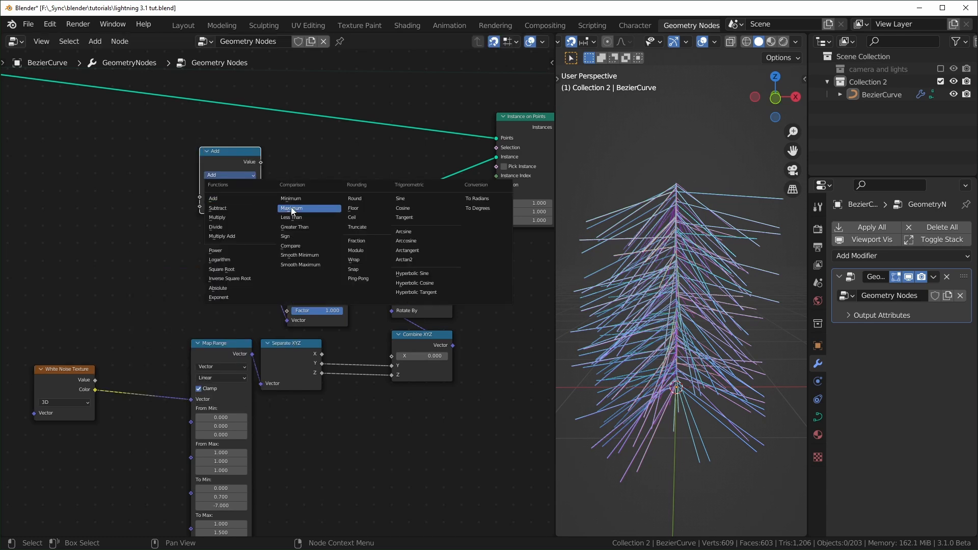
{"action": "left_click", "coordinate": [302, 216]}
{"action": "left_click_drag", "start_coordinate": [96, 390], "coordinate": [200, 197]}
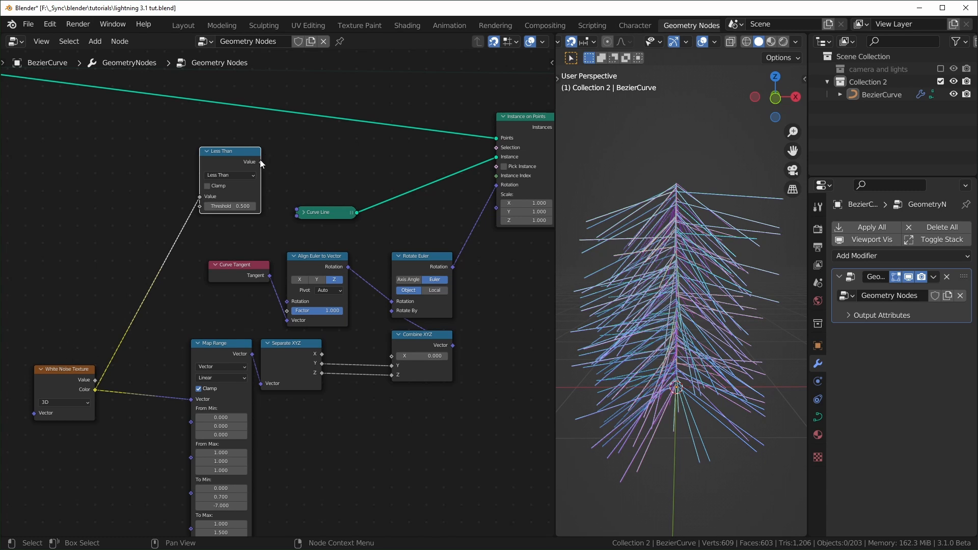
Connect the Less Than node's output to the Instance on Points node's Selection input and lower the threshold to thin out the branches
{"action": "left_click_drag", "start_coordinate": [260, 162], "coordinate": [310, 159]}
{"action": "left_click_drag", "start_coordinate": [434, 160], "coordinate": [496, 148]}
{"action": "scroll", "coordinate": [496, 149], "scroll_direction": "up", "scroll_amount": 2}
{"action": "mouse_move", "coordinate": [130, 275]}
{"action": "left_mouse_down"}
{"action": "mouse_move", "coordinate": [112, 275]}
{"action": "mouse_move", "coordinate": [131, 275]}
{"action": "left_mouse_up"}
{"action": "left_click", "coordinate": [148, 276]}
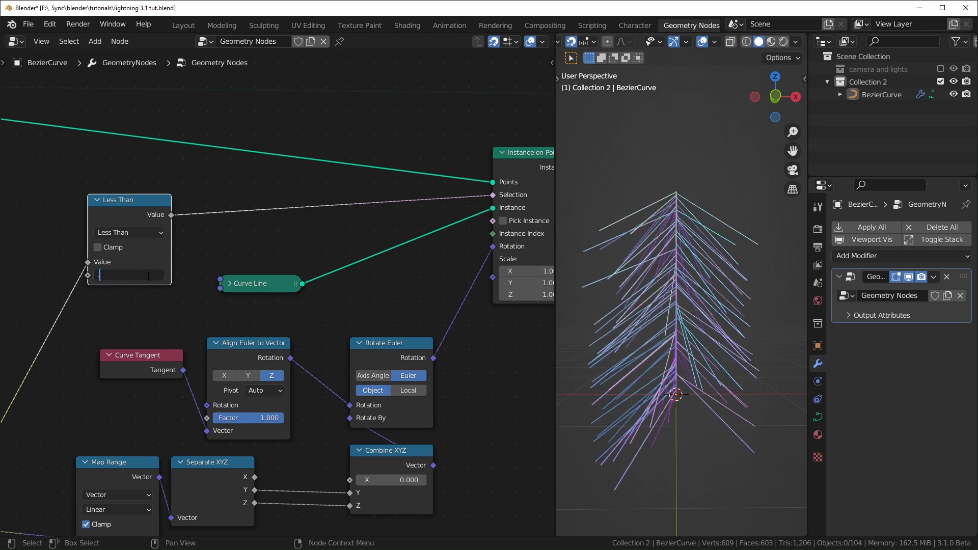
{"action": "key", "text": "Return"}
{"action": "middle_click_drag", "start_coordinate": [189, 343], "coordinate": [432, 355]}
{"action": "scroll", "coordinate": [432, 356], "scroll_direction": "down", "scroll_amount": 2}
{"action": "middle_click_drag", "start_coordinate": [190, 334], "coordinate": [380, 332]}
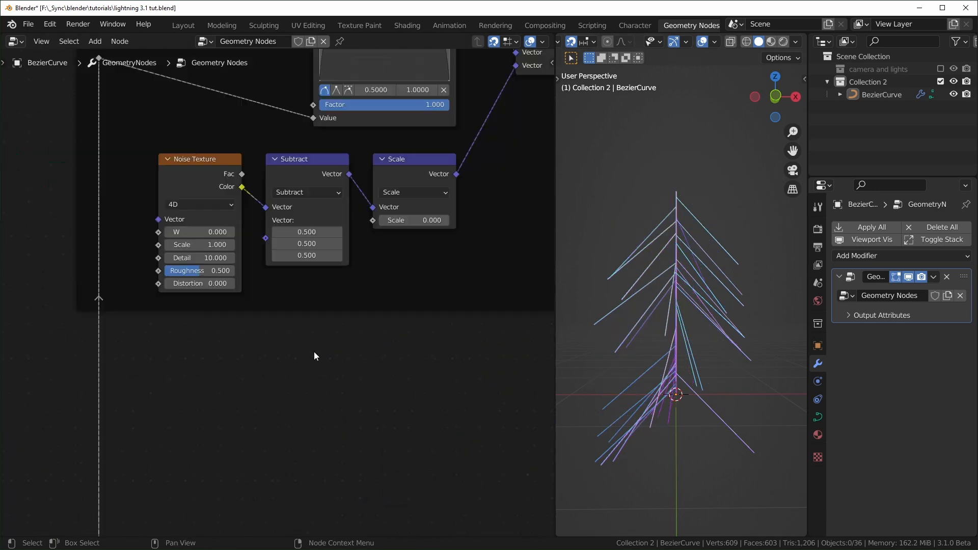
Raise the noise displacement's Scale node value to 2.310
{"action": "scroll", "coordinate": [314, 352], "scroll_direction": "down", "scroll_amount": 1}
{"action": "middle_click_drag", "start_coordinate": [423, 242], "coordinate": [398, 283]}
{"action": "left_click_drag", "start_coordinate": [382, 268], "coordinate": [683, 258]}
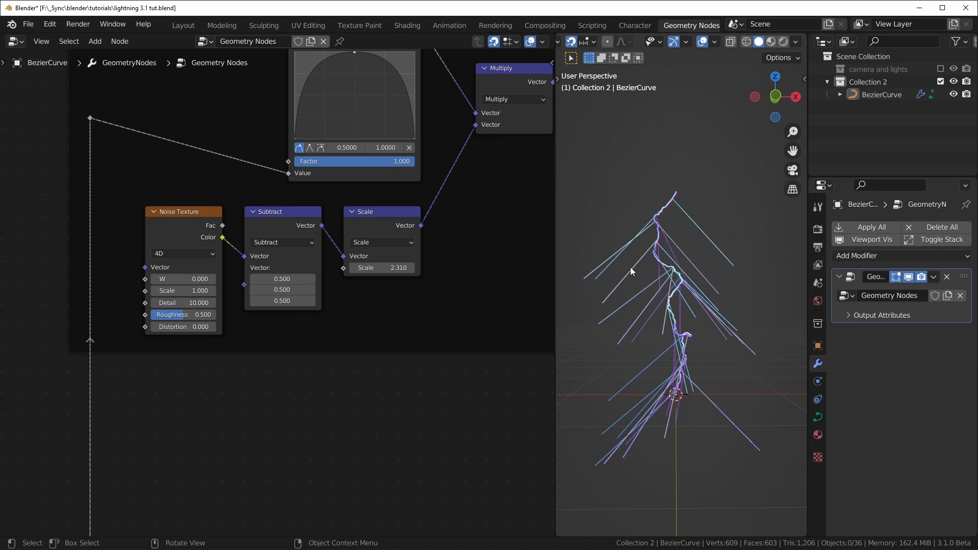
Add a Resample Curve node between the Instance on Points and Join Geometry nodes
{"action": "scroll", "coordinate": [230, 295], "scroll_direction": "down", "scroll_amount": 5}
{"action": "middle_click_drag", "start_coordinate": [23, 296], "coordinate": [321, 348]}
{"action": "middle_click_drag", "start_coordinate": [159, 286], "coordinate": [295, 312]}
{"action": "middle_click_drag", "start_coordinate": [222, 304], "coordinate": [273, 302]}
{"action": "scroll", "coordinate": [273, 304], "scroll_direction": "down", "scroll_amount": 4}
{"action": "middle_click_drag", "start_coordinate": [185, 304], "coordinate": [457, 323]}
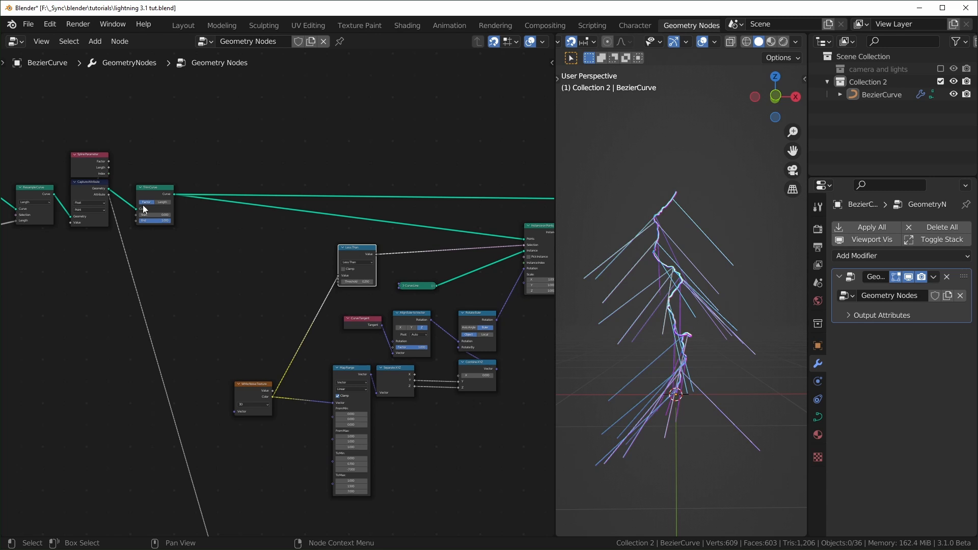
{"action": "scroll", "coordinate": [344, 309], "scroll_direction": "down", "scroll_amount": 5, "text": "ctrl"}
{"action": "scroll", "coordinate": [339, 308], "scroll_direction": "up", "scroll_amount": 2}
{"action": "scroll", "coordinate": [331, 318], "scroll_direction": "down", "scroll_amount": 5, "text": "ctrl"}
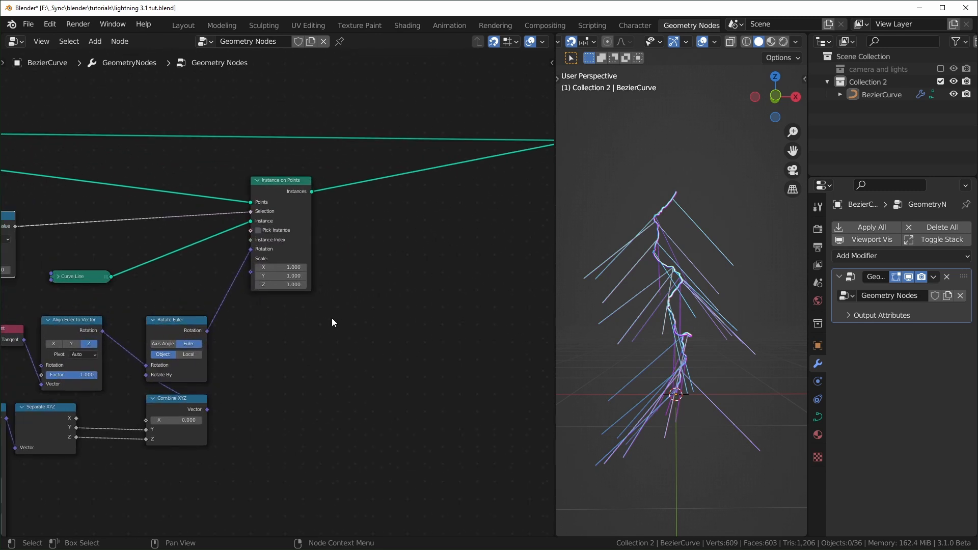
{"action": "key", "text": "shift+a"}
Insert a Realize Instances node between the Instance on Points and Resample Curve nodes
{"action": "left_click", "coordinate": [369, 300]}
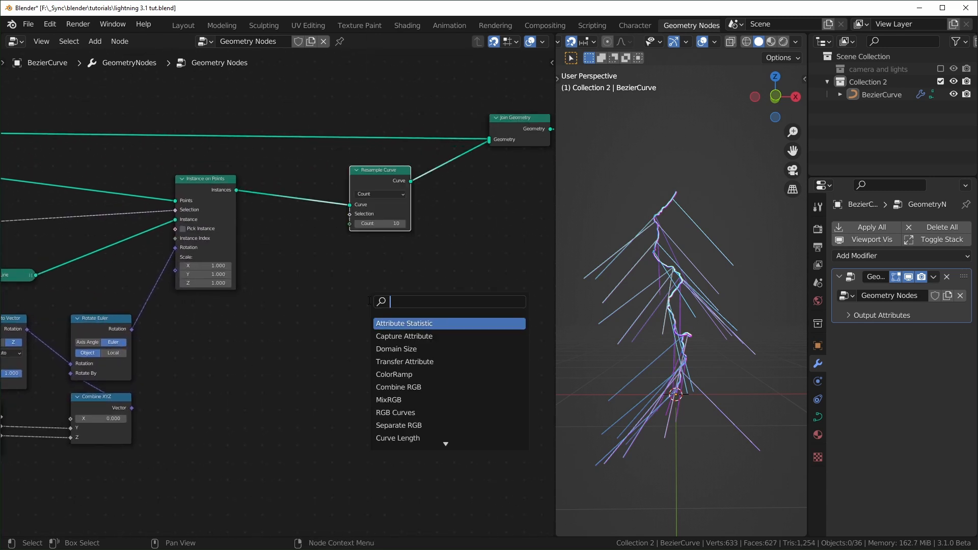
{"action": "type", "text": "real"}
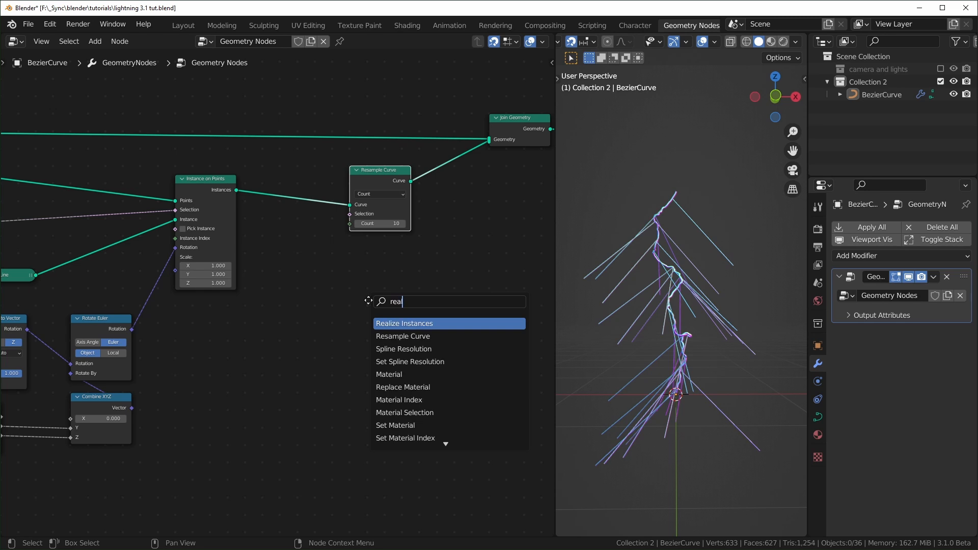
{"action": "key", "text": "Return"}
{"action": "left_click", "coordinate": [285, 255]}
{"action": "scroll", "coordinate": [285, 255], "scroll_direction": "up", "scroll_amount": 2}
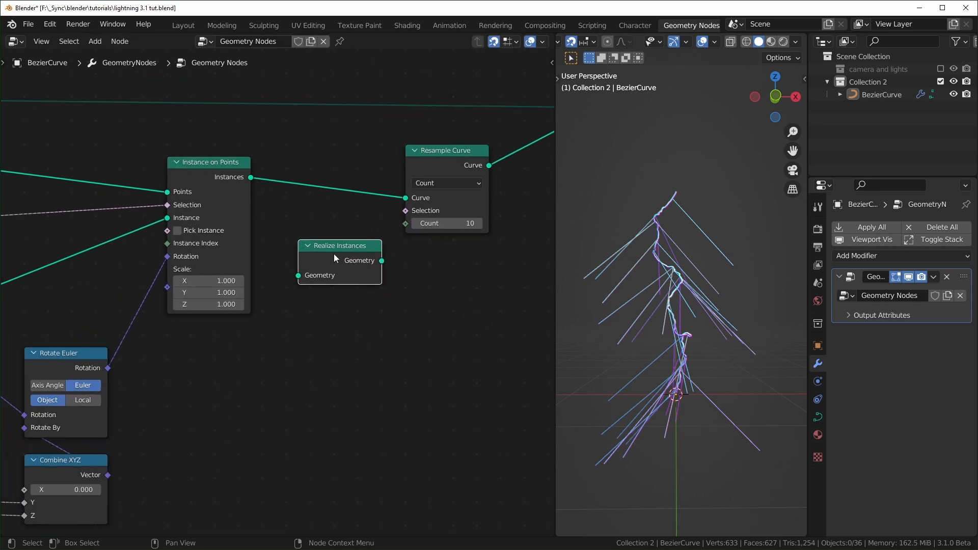
{"action": "left_click_drag", "start_coordinate": [336, 259], "coordinate": [336, 175]}
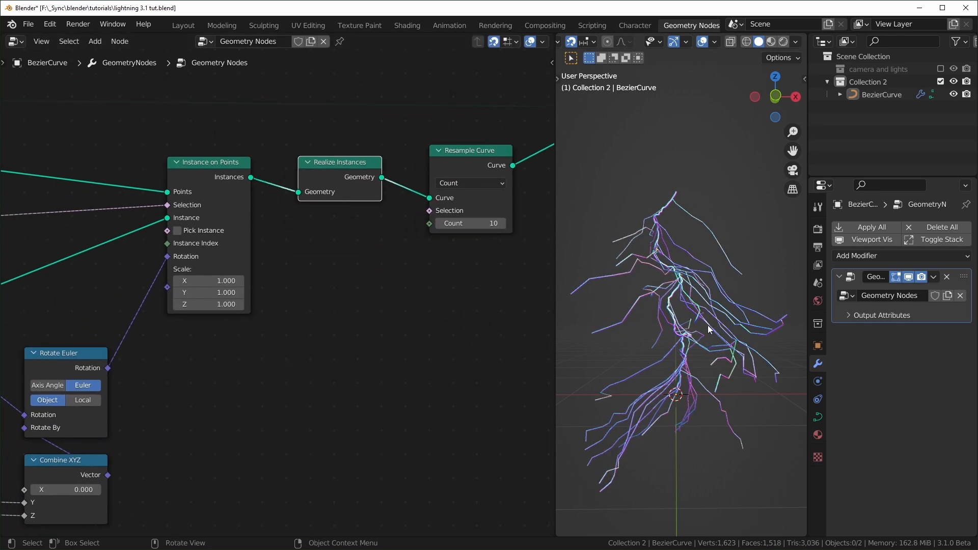
Switch the branches' Resample Curve node from Count to Length mode
{"action": "scroll", "coordinate": [282, 402], "scroll_direction": "down", "scroll_amount": 1}
{"action": "scroll", "coordinate": [316, 244], "scroll_direction": "up", "scroll_amount": 2}
{"action": "left_click", "coordinate": [325, 236]}
{"action": "left_click", "coordinate": [333, 281]}
Connect the Value node that sets the main curve's resample length to the branches' Resample Curve Length input as well
{"action": "scroll", "coordinate": [254, 360], "scroll_direction": "down", "scroll_amount": 3}
{"action": "middle_click_drag", "start_coordinate": [139, 363], "coordinate": [550, 346]}
{"action": "scroll", "coordinate": [286, 354], "scroll_direction": "down", "scroll_amount": 5}
{"action": "middle_click_drag", "start_coordinate": [286, 354], "coordinate": [509, 349]}
{"action": "middle_click_drag", "start_coordinate": [113, 348], "coordinate": [271, 340]}
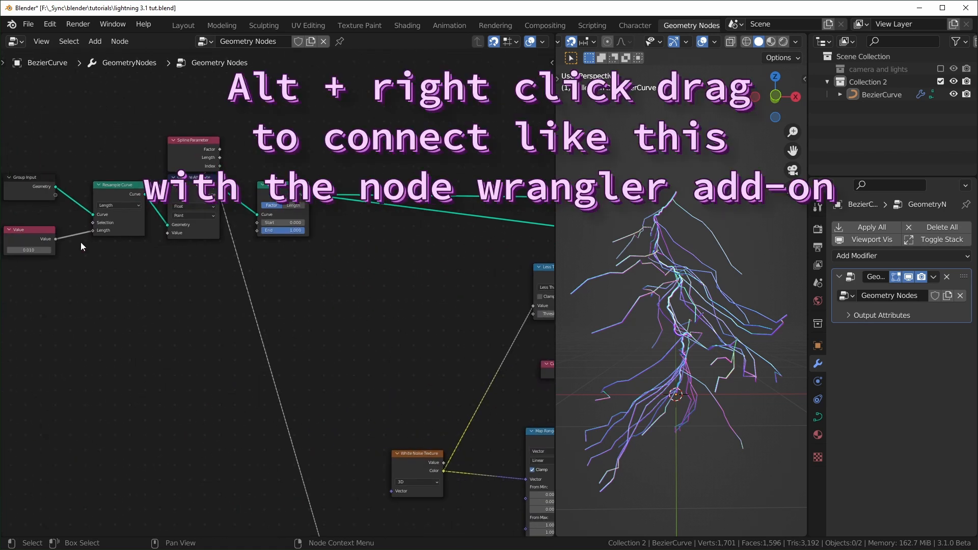
{"action": "scroll", "coordinate": [165, 304], "scroll_direction": "down", "scroll_amount": 3}
{"action": "scroll", "coordinate": [198, 331], "scroll_direction": "down", "scroll_amount": 2}
{"action": "right_click_drag", "start_coordinate": [94, 270], "coordinate": [467, 283], "text": "alt"}
Reduce the noise displacement's Scale node value to zero so the branches are straight
{"action": "scroll", "coordinate": [488, 318], "scroll_direction": "up", "scroll_amount": 6}
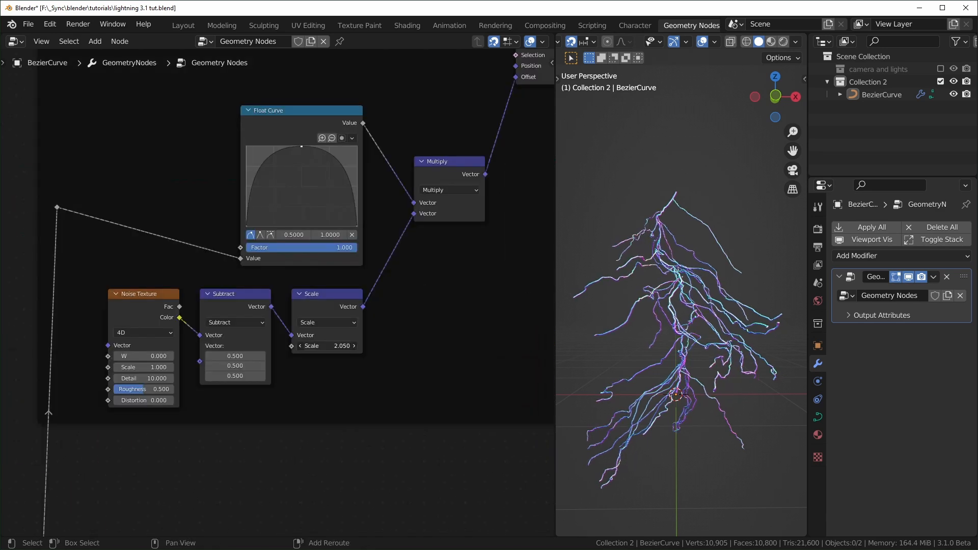
{"action": "left_click_drag", "start_coordinate": [326, 346], "coordinate": [336, 346]}
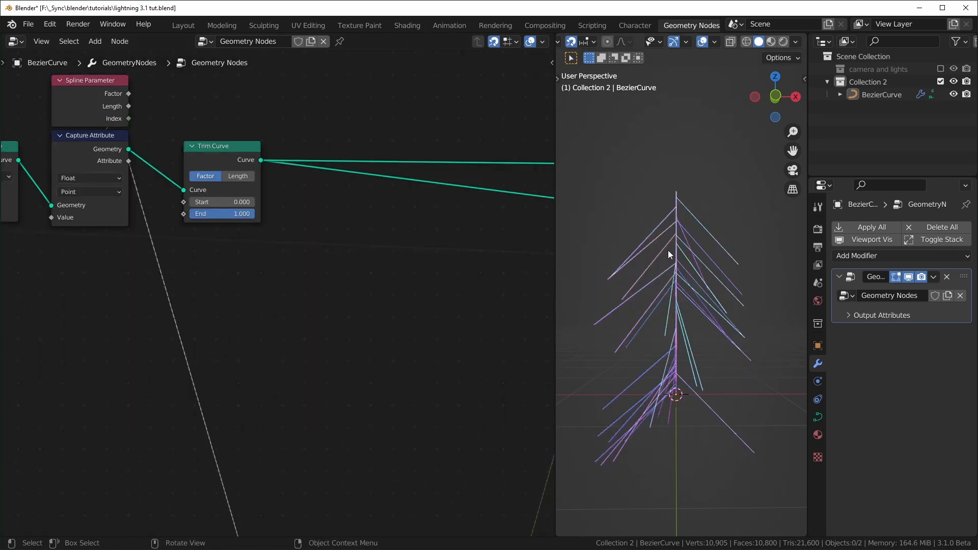
Try shortening the main curve with the Trim Curve node's End value and undo the change
{"action": "mouse_move", "coordinate": [252, 213]}
{"action": "left_mouse_down"}
{"action": "mouse_move", "coordinate": [190, 213]}
{"action": "mouse_move", "coordinate": [255, 214]}
{"action": "left_mouse_up"}
{"action": "scroll", "coordinate": [522, 223], "scroll_direction": "down", "scroll_amount": 1}
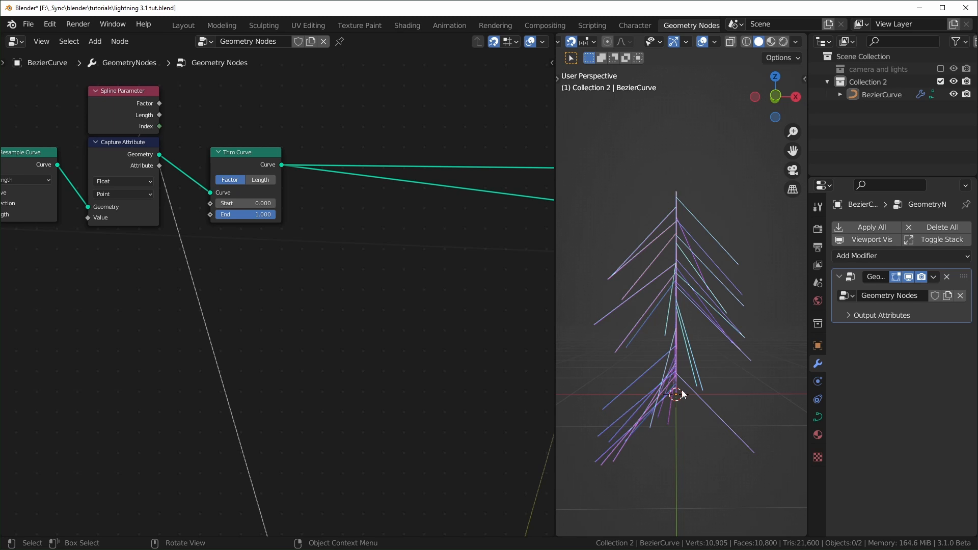
{"action": "left_click_drag", "start_coordinate": [264, 215], "coordinate": [246, 215]}
{"action": "key", "text": "ctrl+z"}
Duplicate the Capture Attribute node and insert the copy directly after the main Trim Curve node
{"action": "scroll", "coordinate": [203, 165], "scroll_direction": "down", "scroll_amount": 1}
{"action": "left_click", "coordinate": [126, 158]}
{"action": "key", "text": "shift+d"}
{"action": "left_click", "coordinate": [350, 153]}
{"action": "left_click_drag", "start_coordinate": [354, 144], "coordinate": [357, 154]}
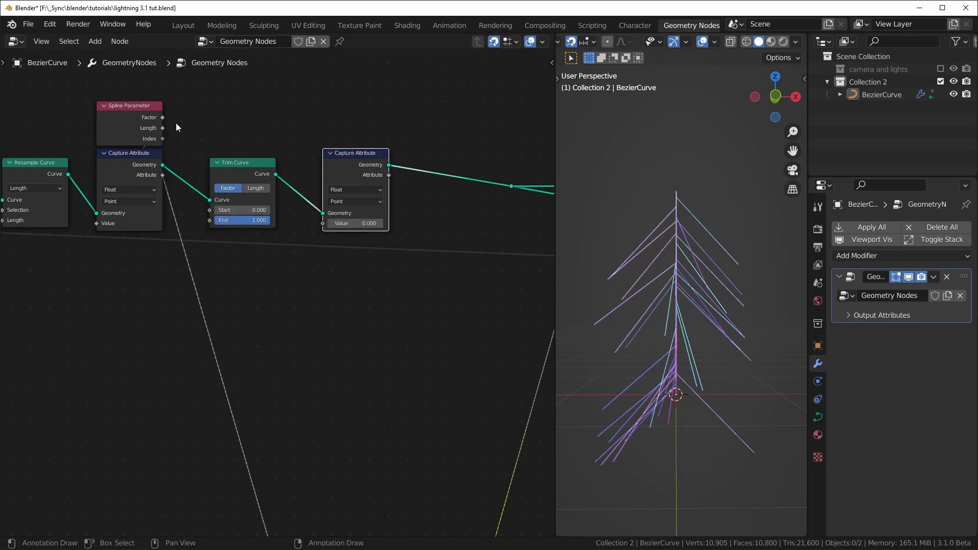
Connect Spline Parameter's Factor to the new Capture Attribute node's Value and route the link over the Trim Curve node with a reroute point
{"action": "left_click_drag", "start_coordinate": [162, 117], "coordinate": [324, 250]}
{"action": "right_click_drag", "start_coordinate": [190, 176], "coordinate": [206, 150], "text": "shift"}
{"action": "key", "text": "g"}
{"action": "left_click", "coordinate": [310, 147]}
{"action": "left_click_drag", "start_coordinate": [389, 199], "coordinate": [429, 216]}
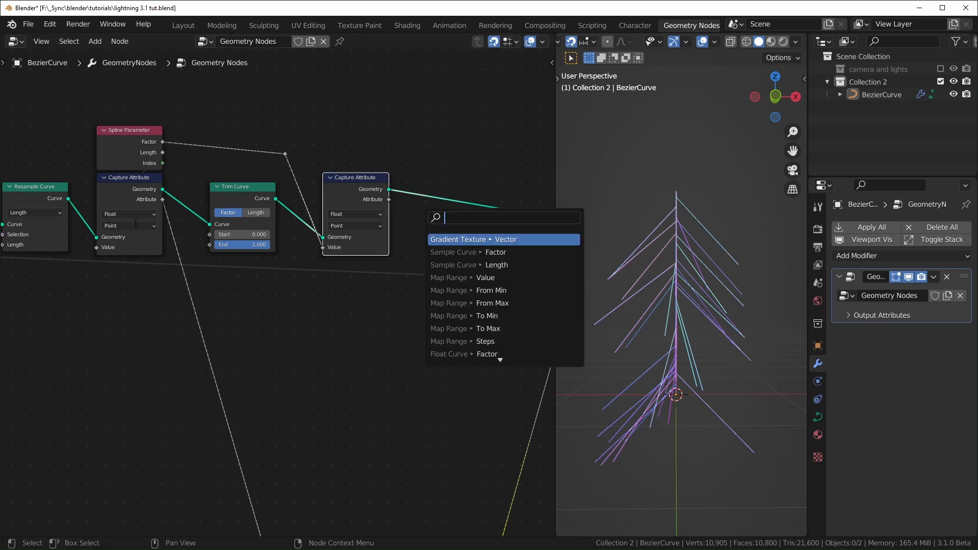
{"action": "key", "text": "Escape"}
Add a Trim Curve node between the branches' Resample Curve and Join Geometry nodes
{"action": "type", "text": "trim"}
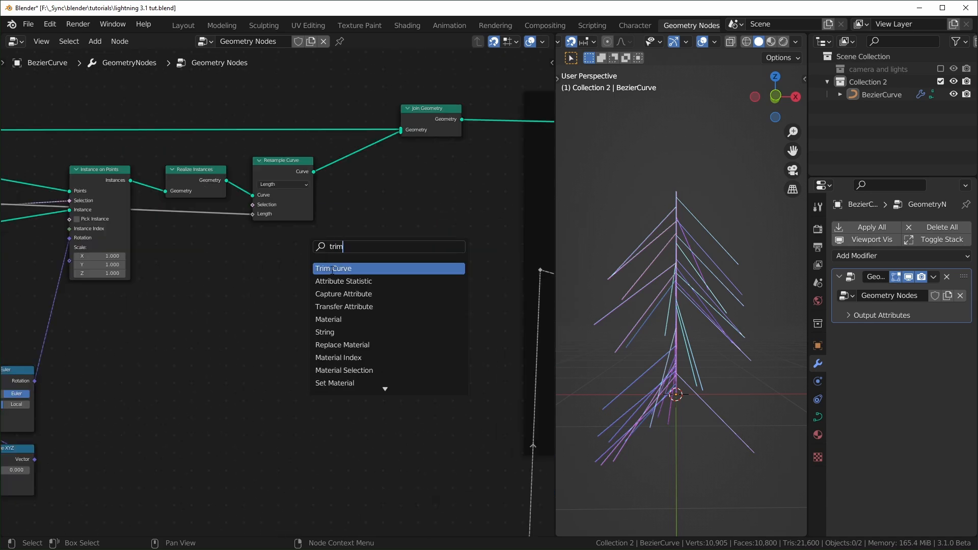
{"action": "left_click", "coordinate": [332, 271]}
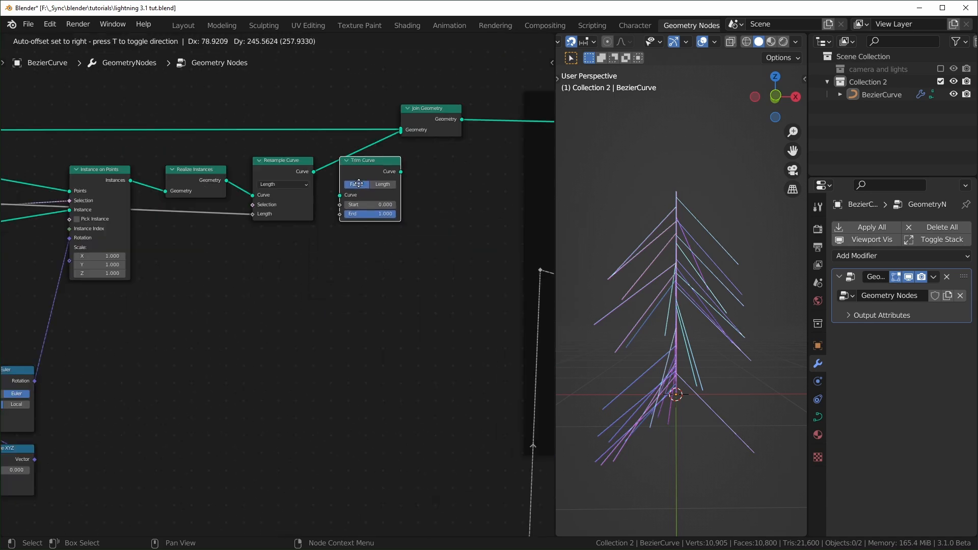
{"action": "left_click", "coordinate": [358, 179]}
Connect the Attribute output of the Capture Attribute node after the main trim to the branches' Trim Curve End input
{"action": "scroll", "coordinate": [159, 233], "scroll_direction": "down", "scroll_amount": 2}
{"action": "middle_click_drag", "start_coordinate": [159, 234], "coordinate": [256, 249]}
{"action": "scroll", "coordinate": [155, 243], "scroll_direction": "down", "scroll_amount": 2}
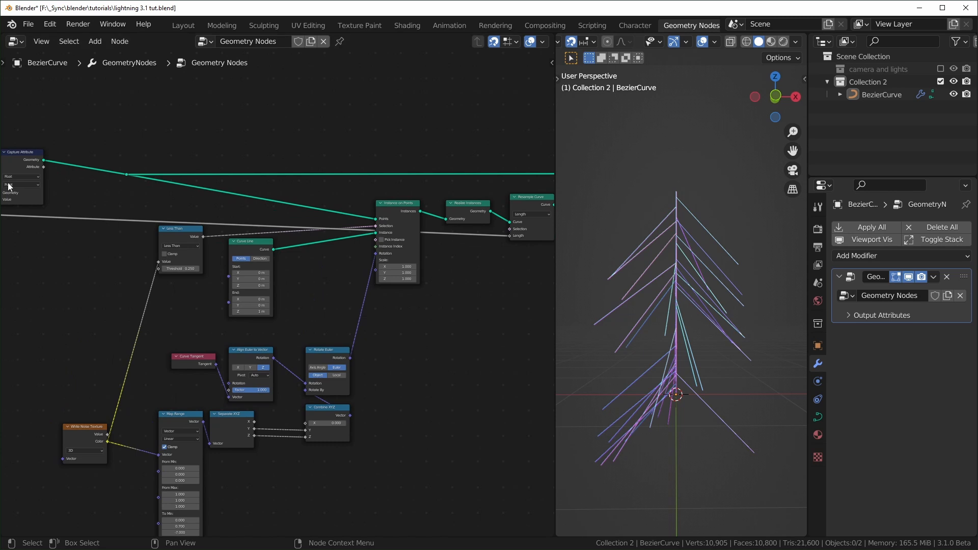
{"action": "left_click_drag", "start_coordinate": [44, 167], "coordinate": [443, 236]}
Test the branch trimming by varying the main Trim Curve's End value, leaving it at 0.773
{"action": "middle_click_drag", "start_coordinate": [393, 285], "coordinate": [424, 266]}
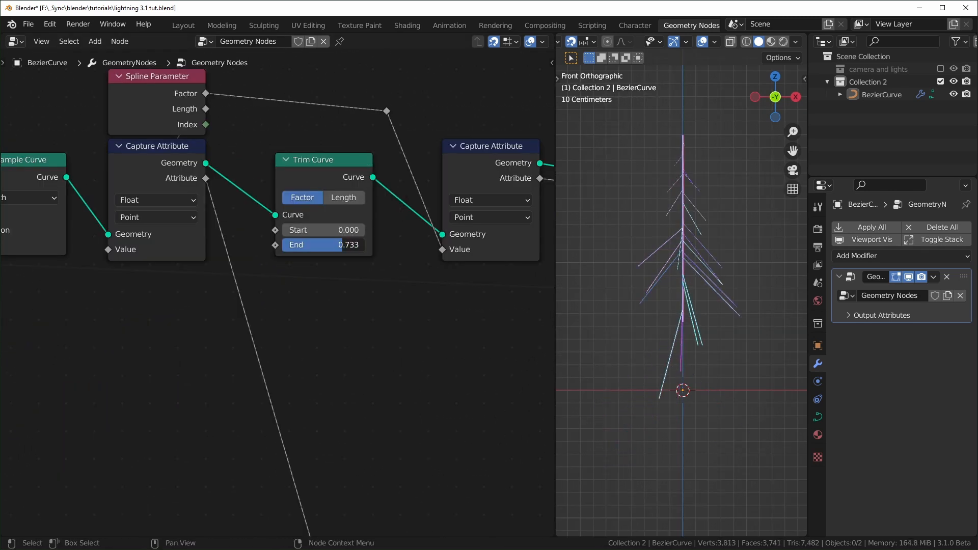
{"action": "left_click_drag", "start_coordinate": [342, 244], "coordinate": [379, 243]}
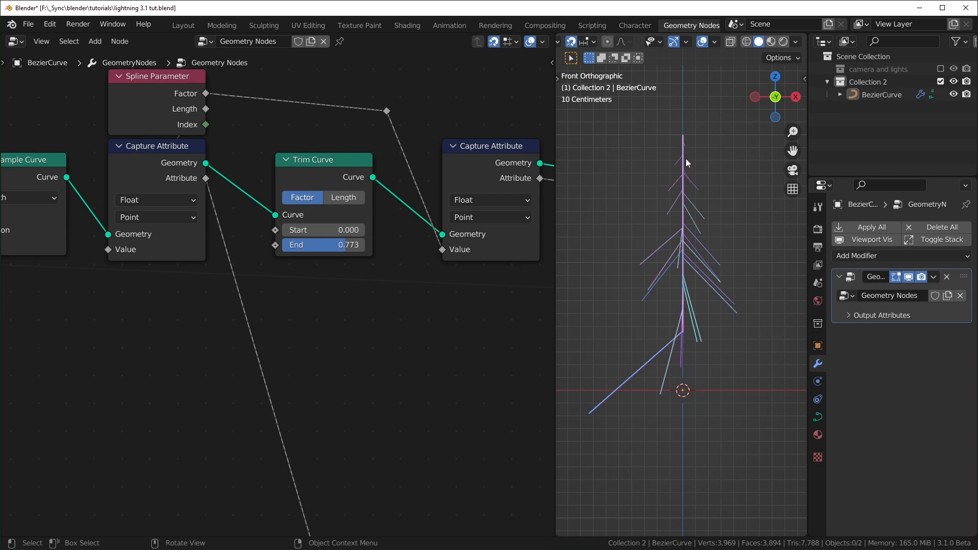
{"action": "scroll", "coordinate": [484, 308], "scroll_direction": "down", "scroll_amount": 5}
{"action": "middle_click_drag", "start_coordinate": [463, 312], "coordinate": [362, 304]}
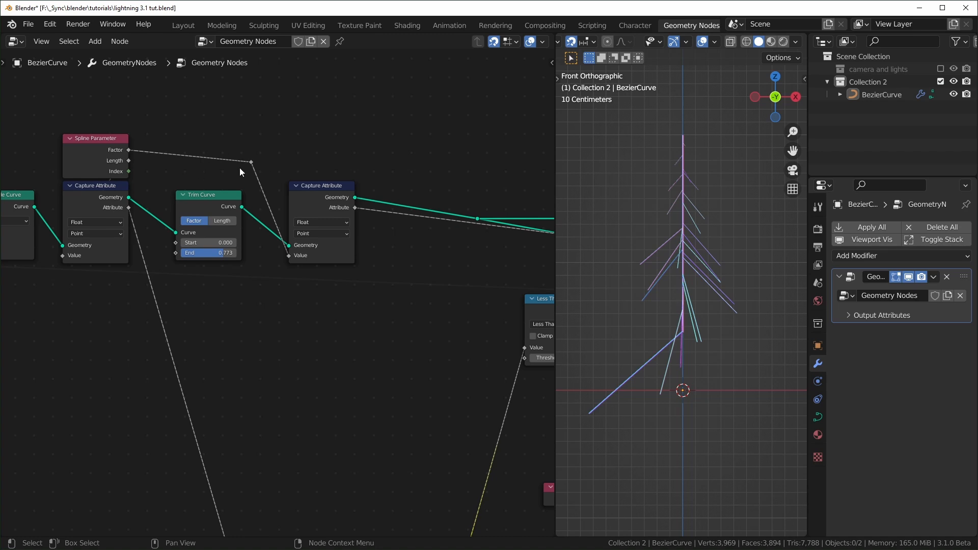
Add a Math node between the captured factor and the End input of the branches' Trim Curve node
{"action": "middle_click_drag", "start_coordinate": [326, 215], "coordinate": [61, 260]}
{"action": "scroll", "coordinate": [277, 302], "scroll_direction": "up", "scroll_amount": 1}
{"action": "middle_click_drag", "start_coordinate": [277, 301], "coordinate": [359, 313]}
{"action": "key", "text": "shift+a"}
{"action": "type", "text": "smath"}
{"action": "key", "text": "Return"}
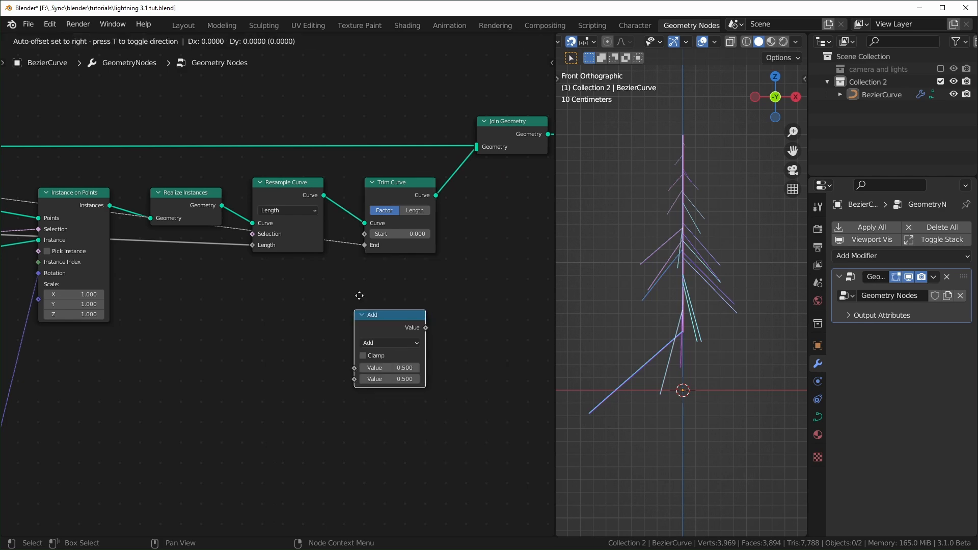
{"action": "left_click", "coordinate": [267, 293]}
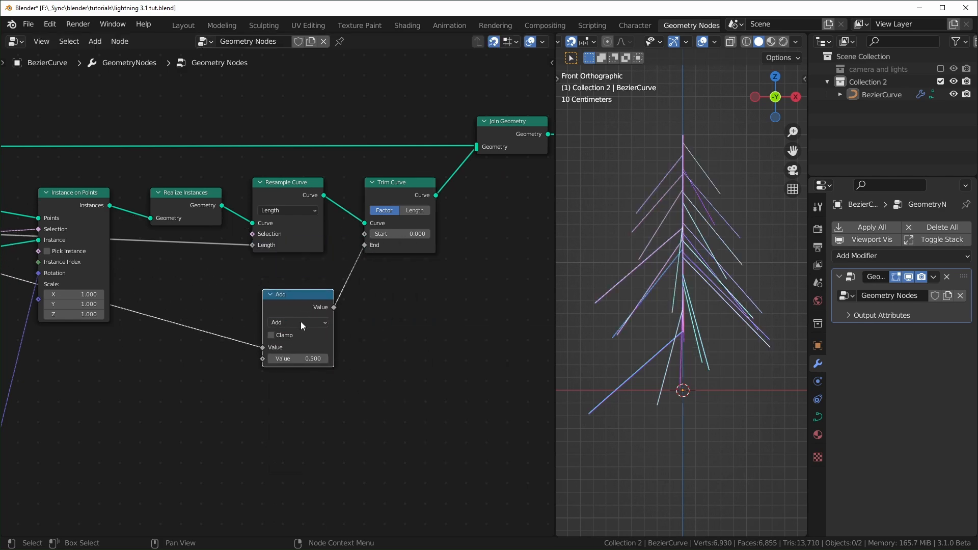
Set the Math node to Subtract, move the captured factor to its second Value input and set the first Value to 1
{"action": "left_click", "coordinate": [300, 322]}
{"action": "left_click", "coordinate": [284, 358]}
{"action": "scroll", "coordinate": [282, 342], "scroll_direction": "up", "scroll_amount": 1}
{"action": "mouse_move", "coordinate": [319, 334]}
{"action": "left_mouse_down"}
{"action": "mouse_move", "coordinate": [295, 350]}
{"action": "mouse_move", "coordinate": [322, 350]}
{"action": "left_mouse_up"}
{"action": "left_click", "coordinate": [381, 335]}
{"action": "type", "text": "1"}
{"action": "key", "text": "Return"}
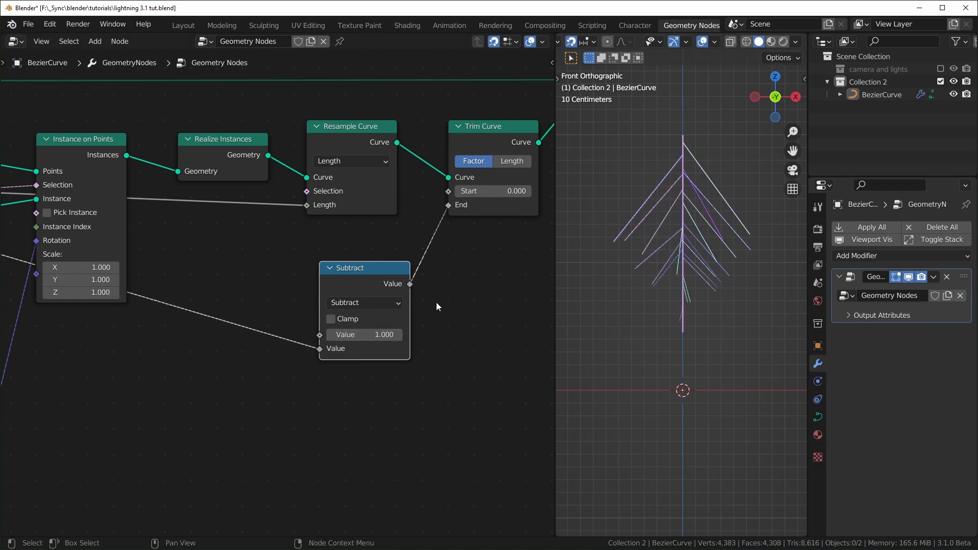
Vary the main Trim Curve's End value to check the branch growth and return it to 1.000
{"action": "scroll", "coordinate": [351, 368], "scroll_direction": "down", "scroll_amount": 5}
{"action": "middle_click_drag", "start_coordinate": [180, 382], "coordinate": [322, 461]}
{"action": "scroll", "coordinate": [200, 351], "scroll_direction": "up", "scroll_amount": 2}
{"action": "scroll", "coordinate": [200, 351], "scroll_direction": "up", "scroll_amount": 2}
{"action": "middle_click_drag", "start_coordinate": [199, 350], "coordinate": [264, 363]}
{"action": "mouse_move", "coordinate": [279, 252]}
{"action": "left_mouse_down"}
{"action": "mouse_move", "coordinate": [230, 252]}
{"action": "mouse_move", "coordinate": [269, 252]}
{"action": "left_mouse_up"}
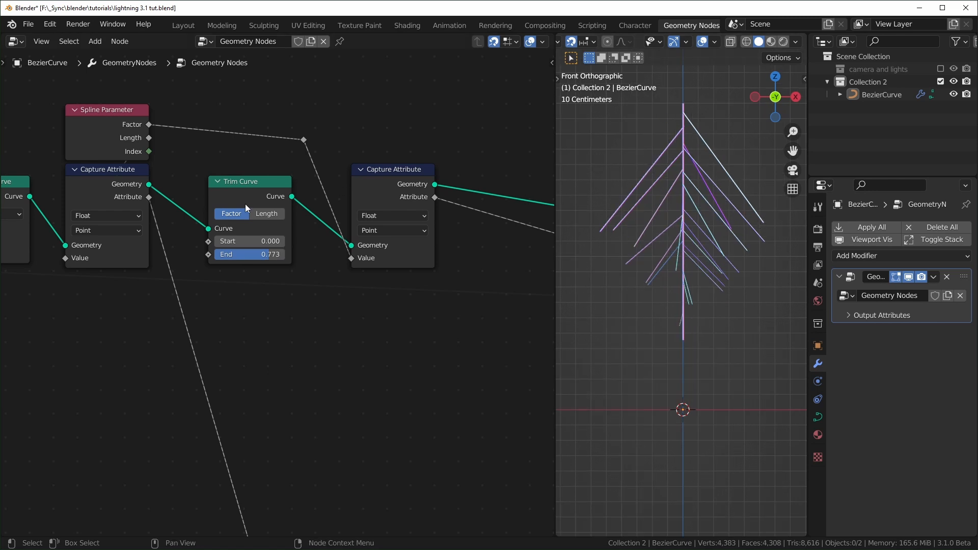
{"action": "mouse_move", "coordinate": [273, 258]}
{"action": "left_mouse_down"}
{"action": "mouse_move", "coordinate": [216, 258]}
{"action": "mouse_move", "coordinate": [285, 258]}
{"action": "left_mouse_up"}
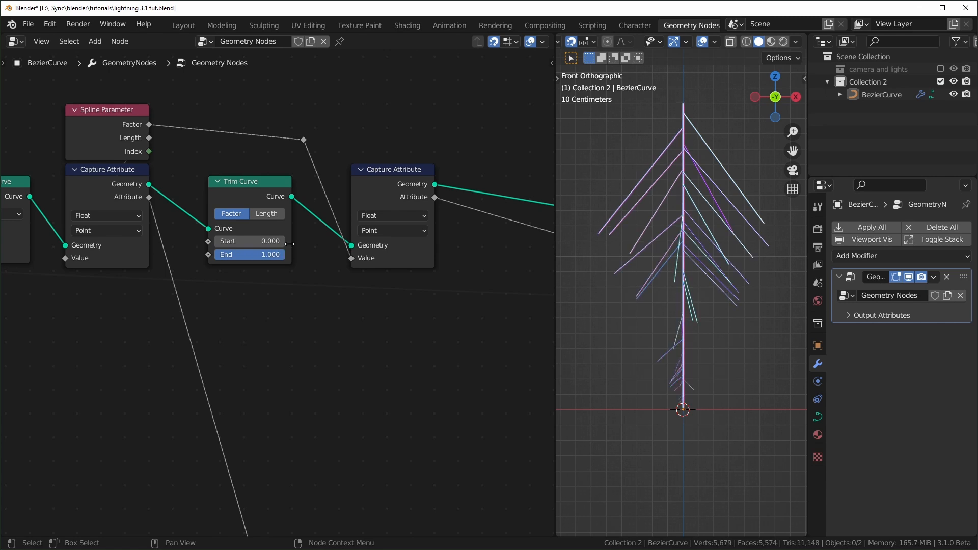
{"action": "scroll", "coordinate": [531, 271], "scroll_direction": "down", "scroll_amount": 1}
{"action": "middle_click_drag", "start_coordinate": [485, 255], "coordinate": [459, 255]}
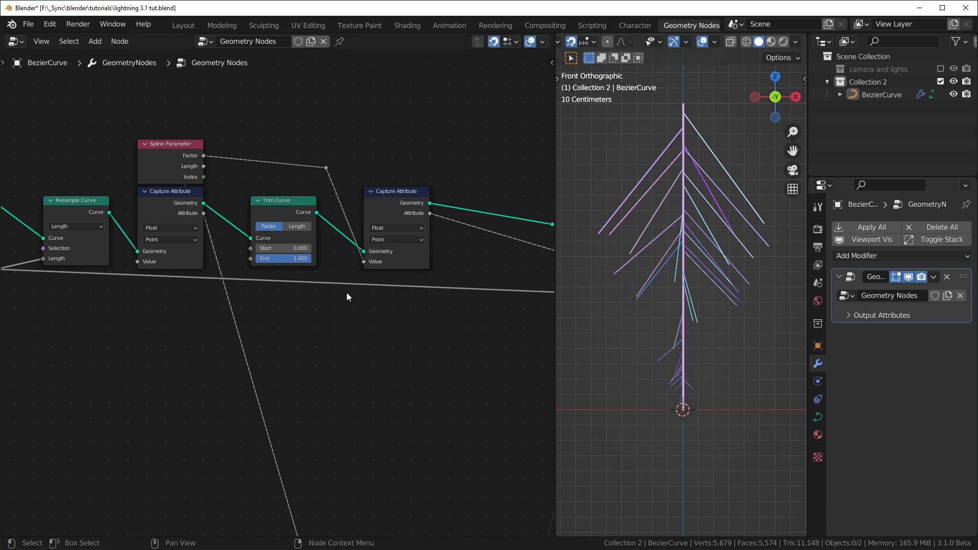
{"action": "left_click_drag", "start_coordinate": [299, 262], "coordinate": [266, 262]}
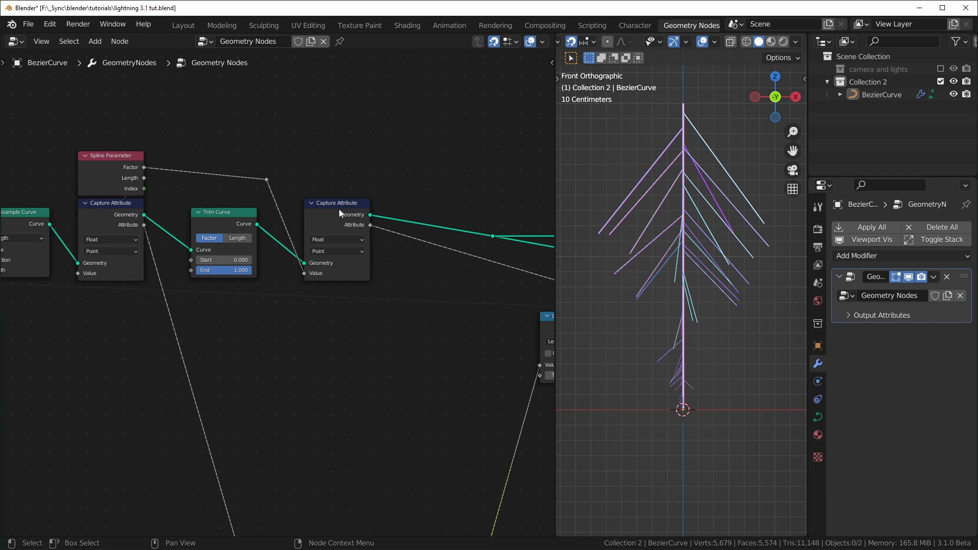
Duplicate the Capture Attribute node twice, placing one copy after the existing one and the other just before the main Trim Curve node
{"action": "scroll", "coordinate": [338, 210], "scroll_direction": "down", "scroll_amount": 2}
{"action": "left_click", "coordinate": [363, 222]}
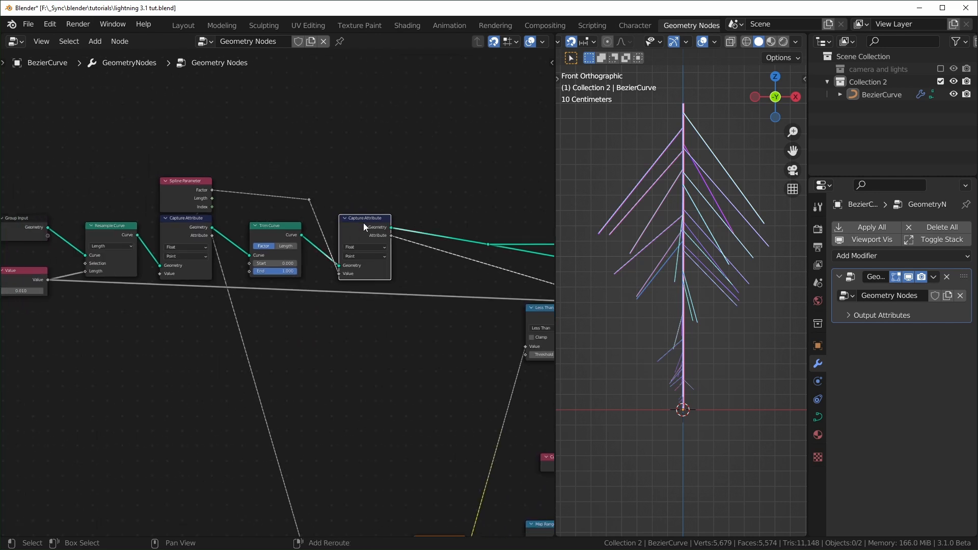
{"action": "key", "text": "shift+d"}
{"action": "left_click", "coordinate": [435, 228]}
{"action": "left_click_drag", "start_coordinate": [436, 228], "coordinate": [276, 225]}
{"action": "scroll", "coordinate": [324, 233], "scroll_direction": "up", "scroll_amount": 5}
{"action": "middle_click_drag", "start_coordinate": [324, 234], "coordinate": [194, 232]}
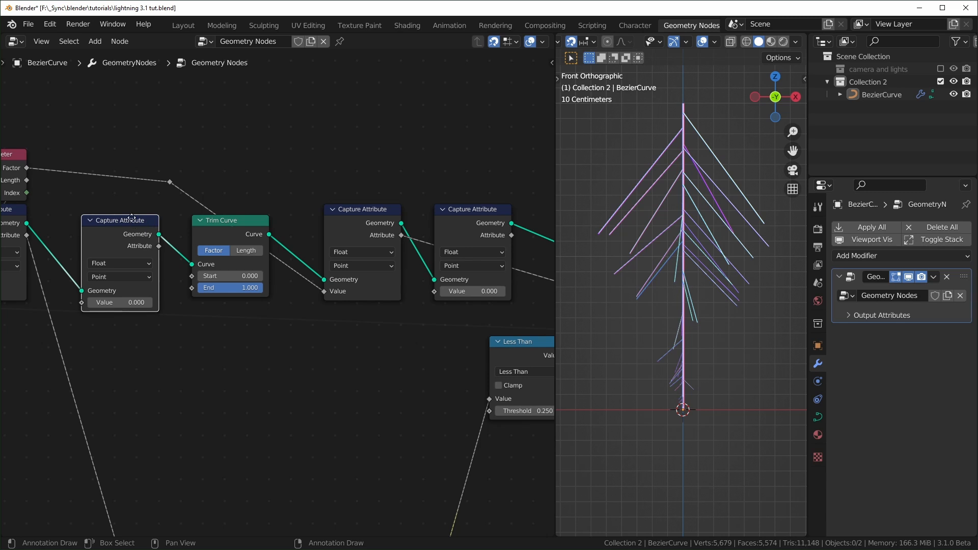
{"action": "left_click_drag", "start_coordinate": [132, 219], "coordinate": [133, 208]}
Add a Spline Length node above the Capture Attribute node that precedes the main Trim Curve
{"action": "key", "text": "shift+a"}
{"action": "type", "text": "slength"}
{"action": "left_click", "coordinate": [319, 207]}
{"action": "left_click", "coordinate": [135, 152]}
{"action": "middle_click_drag", "start_coordinate": [135, 152], "coordinate": [235, 144]}
Connect Spline Length's Length output to the Value inputs of the Capture Attribute directly before Trim Curve and the last one after it
{"action": "left_click_drag", "start_coordinate": [129, 173], "coordinate": [304, 130]}
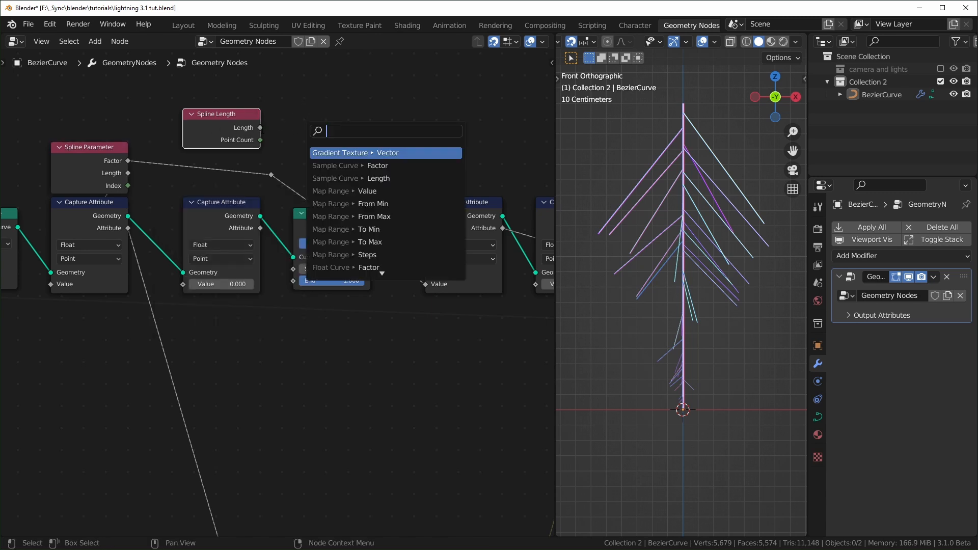
{"action": "left_click", "coordinate": [260, 128]}
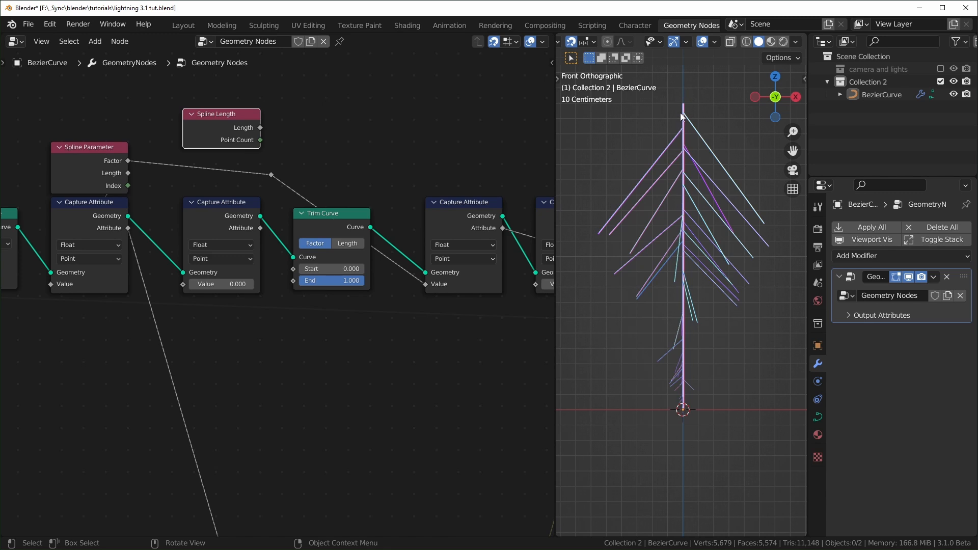
{"action": "left_click_drag", "start_coordinate": [261, 127], "coordinate": [186, 287]}
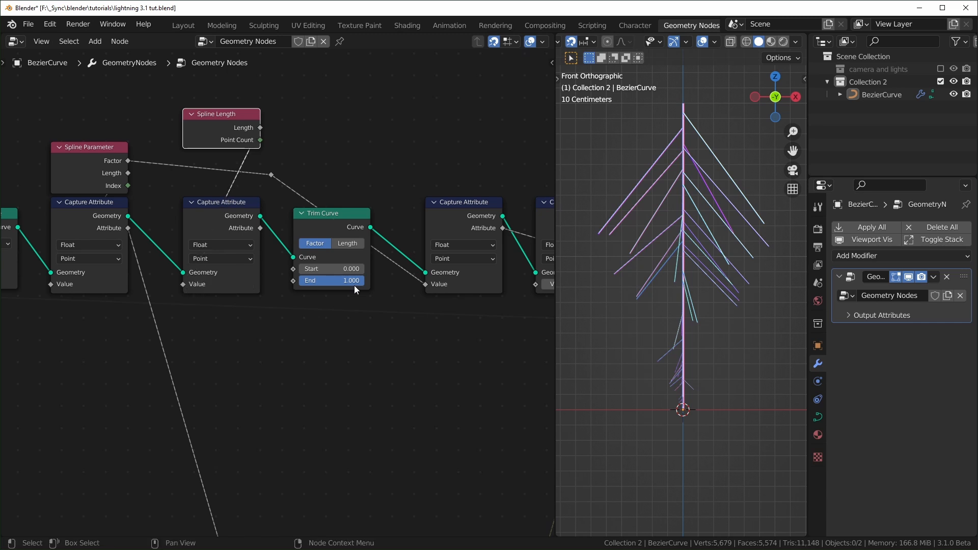
{"action": "middle_click_drag", "start_coordinate": [278, 145], "coordinate": [206, 135]}
{"action": "left_click_drag", "start_coordinate": [189, 118], "coordinate": [463, 274]}
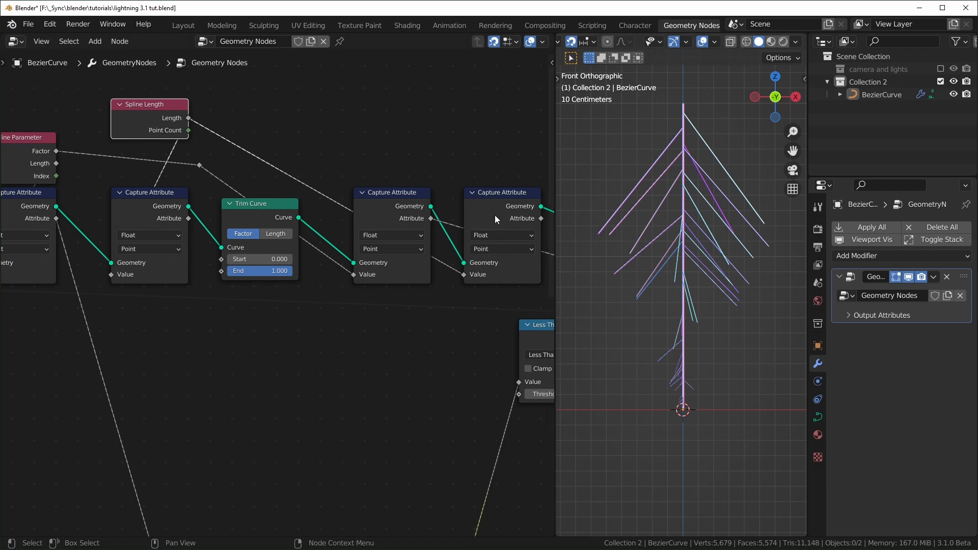
{"action": "left_click_drag", "start_coordinate": [268, 270], "coordinate": [250, 271]}
{"action": "left_click_drag", "start_coordinate": [250, 270], "coordinate": [293, 270]}
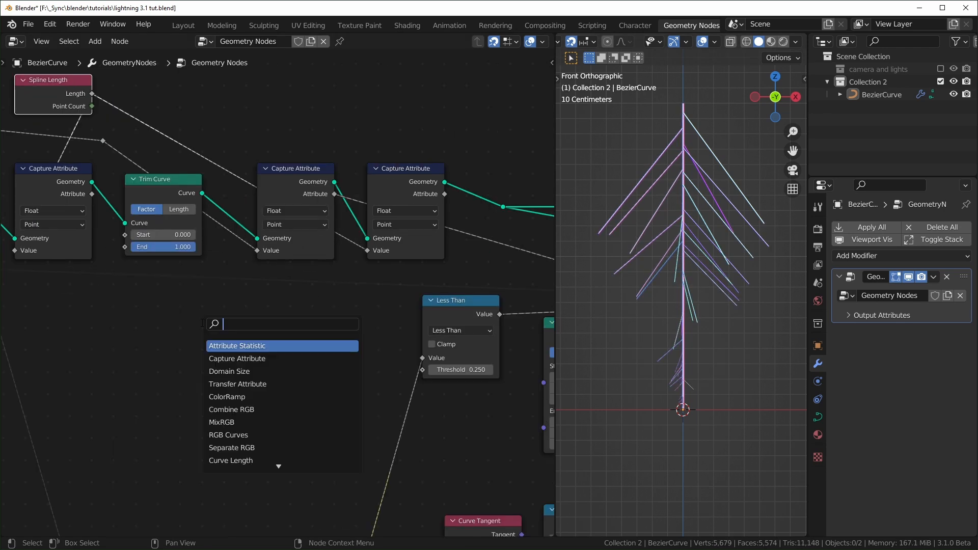
Add a Math node set to Divide and place it below the Capture Attribute nodes
{"action": "type", "text": "math"}
{"action": "key", "text": "Return"}
{"action": "left_click", "coordinate": [201, 323]}
{"action": "left_click", "coordinate": [221, 364]}
{"action": "left_click", "coordinate": [224, 429]}
{"action": "middle_click_drag", "start_coordinate": [251, 338], "coordinate": [294, 326]}
{"action": "left_click_drag", "start_coordinate": [294, 326], "coordinate": [342, 320]}
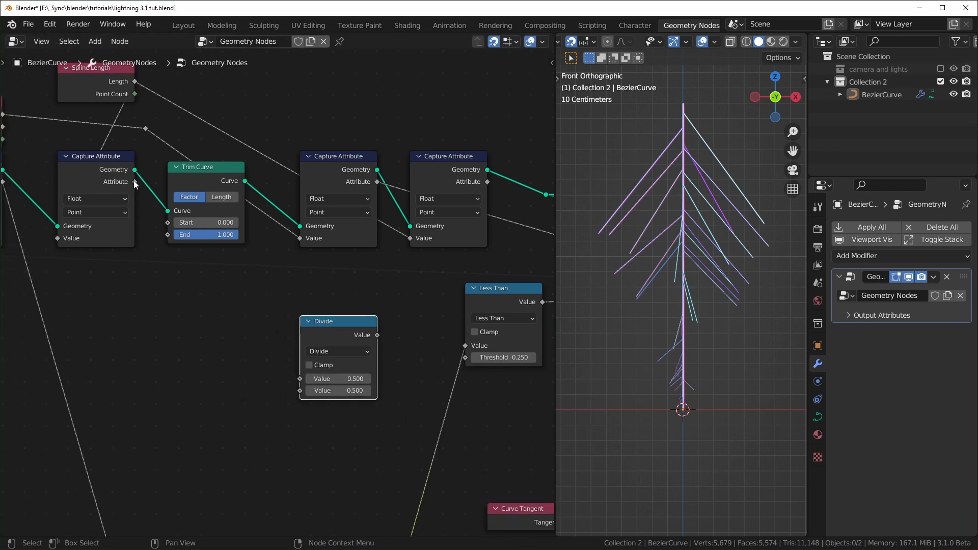
Connect the captured post-trim length to the Divide node's first Value and the captured pre-trim length to its second Value
{"action": "left_click_drag", "start_coordinate": [136, 182], "coordinate": [299, 394]}
{"action": "left_click_drag", "start_coordinate": [488, 181], "coordinate": [302, 377]}
{"action": "scroll", "coordinate": [367, 383], "scroll_direction": "down", "scroll_amount": 8}
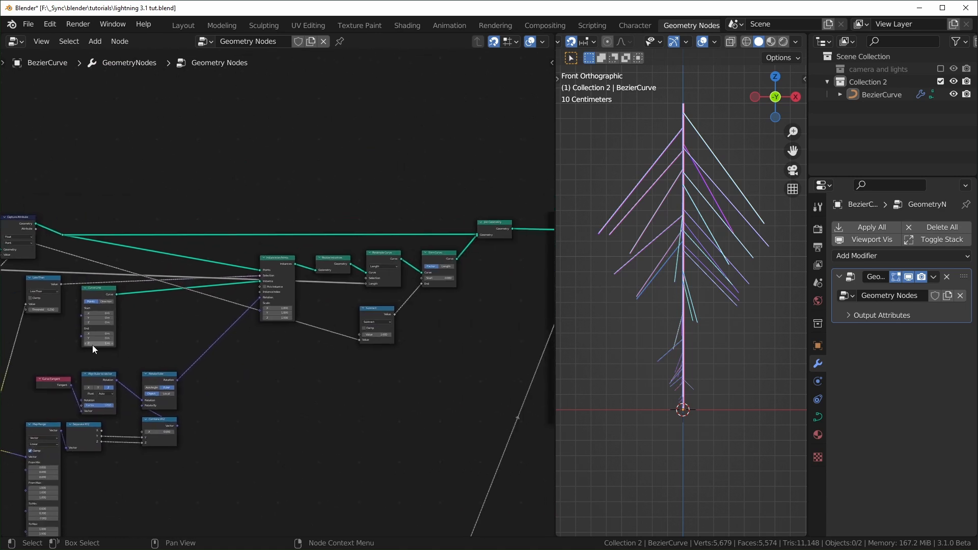
Duplicate the Divide node as a Multiply node that multiplies the Subtract and Divide results and drives the branch Trim Curve's End
{"action": "middle_click_drag", "start_coordinate": [93, 345], "coordinate": [1, 350]}
{"action": "key", "text": "g"}
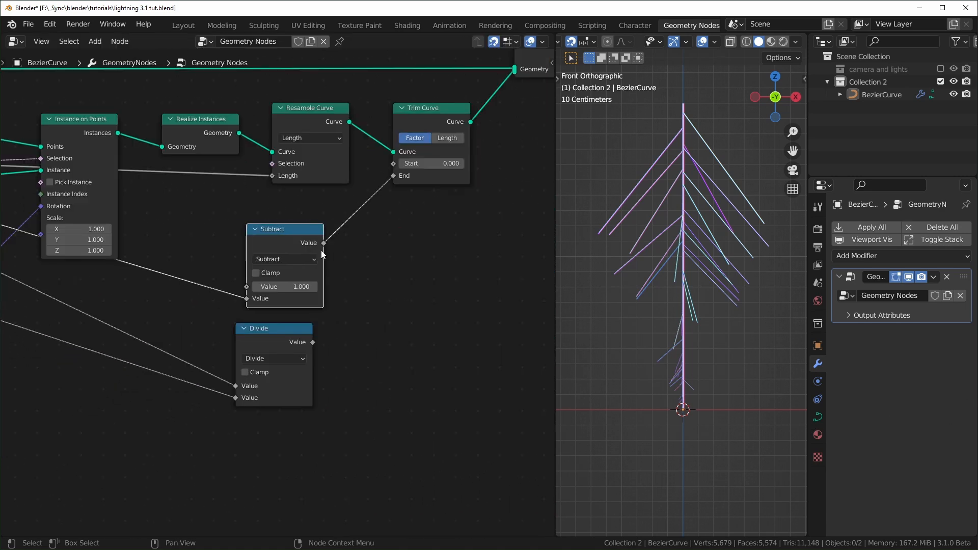
{"action": "left_click_drag", "start_coordinate": [321, 255], "coordinate": [310, 255]}
{"action": "left_click", "coordinate": [269, 337]}
{"action": "key", "text": "shift+d"}
{"action": "left_click", "coordinate": [426, 261]}
{"action": "scroll", "coordinate": [429, 281], "scroll_direction": "up", "scroll_amount": 1, "text": "ctrl"}
{"action": "left_click_drag", "start_coordinate": [430, 259], "coordinate": [395, 227]}
{"action": "left_click_drag", "start_coordinate": [312, 342], "coordinate": [356, 288]}
Scrub the main Trim Curve's End factor, return it to 1.000, and inspect the branches in a perspective view
{"action": "middle_click_drag", "start_coordinate": [213, 288], "coordinate": [499, 326]}
{"action": "scroll", "coordinate": [279, 397], "scroll_direction": "up", "scroll_amount": 4}
{"action": "middle_click_drag", "start_coordinate": [279, 397], "coordinate": [361, 400]}
{"action": "mouse_move", "coordinate": [258, 268]}
{"action": "left_mouse_down"}
{"action": "mouse_move", "coordinate": [180, 268]}
{"action": "mouse_move", "coordinate": [258, 268]}
{"action": "left_mouse_up"}
{"action": "scroll", "coordinate": [254, 266], "scroll_direction": "up", "scroll_amount": 1}
{"action": "middle_click_drag", "start_coordinate": [255, 266], "coordinate": [308, 280]}
{"action": "mouse_move", "coordinate": [320, 282]}
{"action": "left_mouse_down"}
{"action": "mouse_move", "coordinate": [237, 284]}
{"action": "mouse_move", "coordinate": [320, 284]}
{"action": "left_mouse_up"}
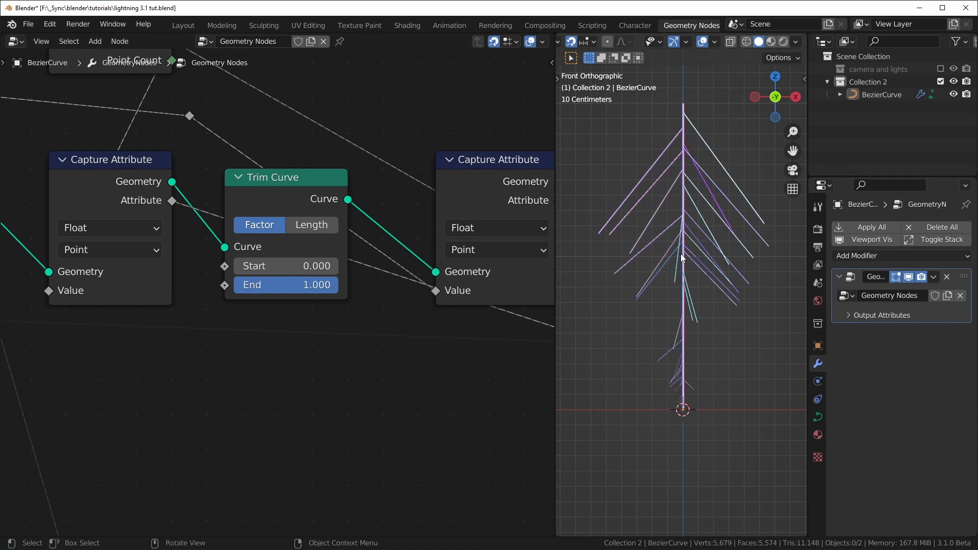
{"action": "key", "text": "Home"}
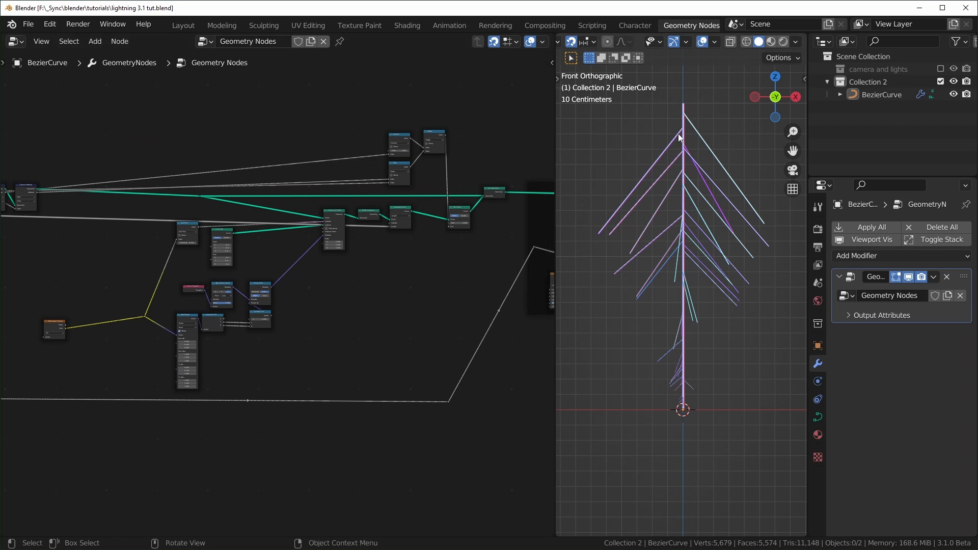
{"action": "middle_click_drag", "start_coordinate": [657, 209], "coordinate": [715, 145]}
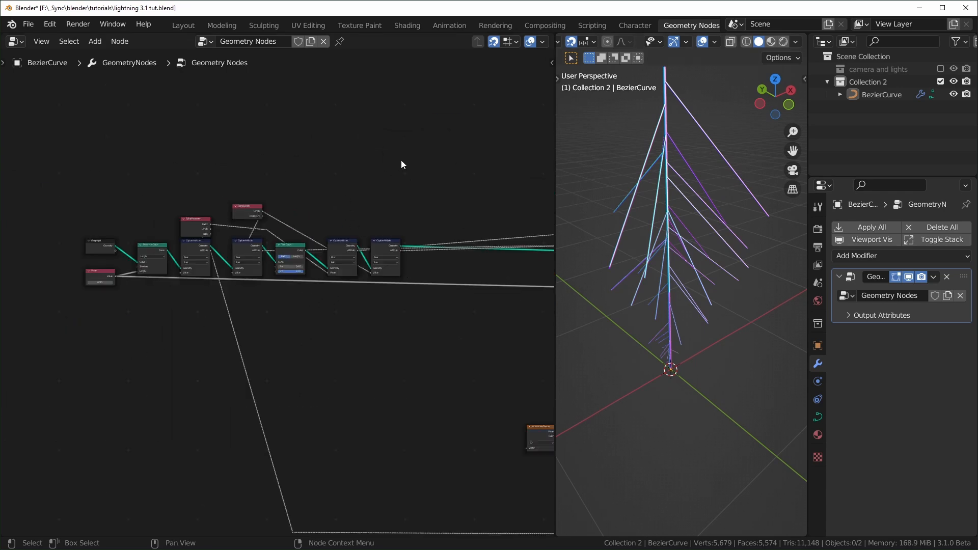
Group all branch-generating nodes, from Less Than and Map Range through Join Geometry, leaving the noise texture out of the group
{"action": "left_click_drag", "start_coordinate": [431, 146], "coordinate": [151, 337]}
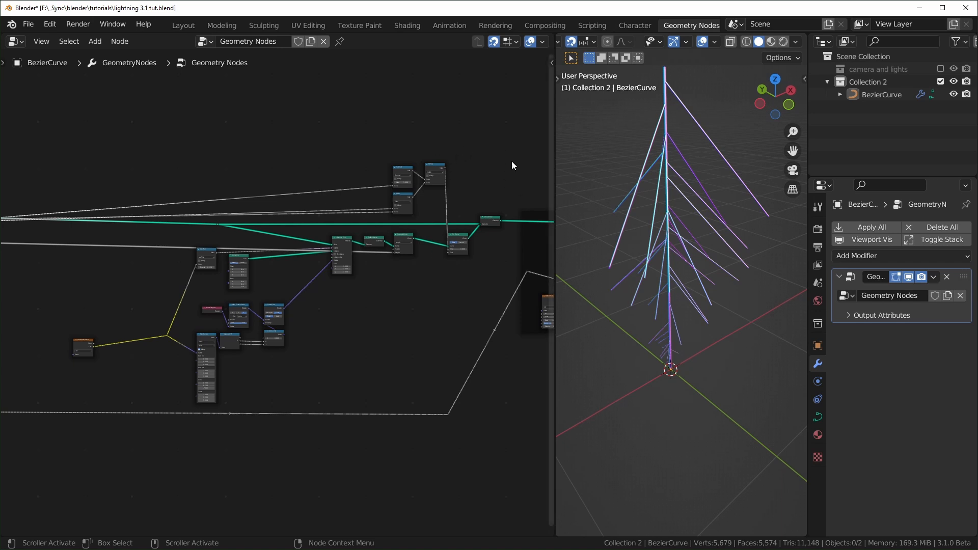
{"action": "key", "text": "c"}
{"action": "mouse_move", "coordinate": [487, 210]}
{"action": "left_mouse_down"}
{"action": "mouse_move", "coordinate": [434, 247]}
{"action": "mouse_move", "coordinate": [366, 262]}
{"action": "mouse_move", "coordinate": [279, 330]}
{"action": "mouse_move", "coordinate": [199, 320]}
{"action": "mouse_move", "coordinate": [309, 253]}
{"action": "mouse_move", "coordinate": [207, 221]}
{"action": "mouse_move", "coordinate": [105, 338]}
{"action": "left_mouse_up"}
{"action": "scroll", "coordinate": [279, 329], "scroll_direction": "down", "scroll_amount": 3}
{"action": "key", "text": "Escape"}
{"action": "key", "text": "g"}
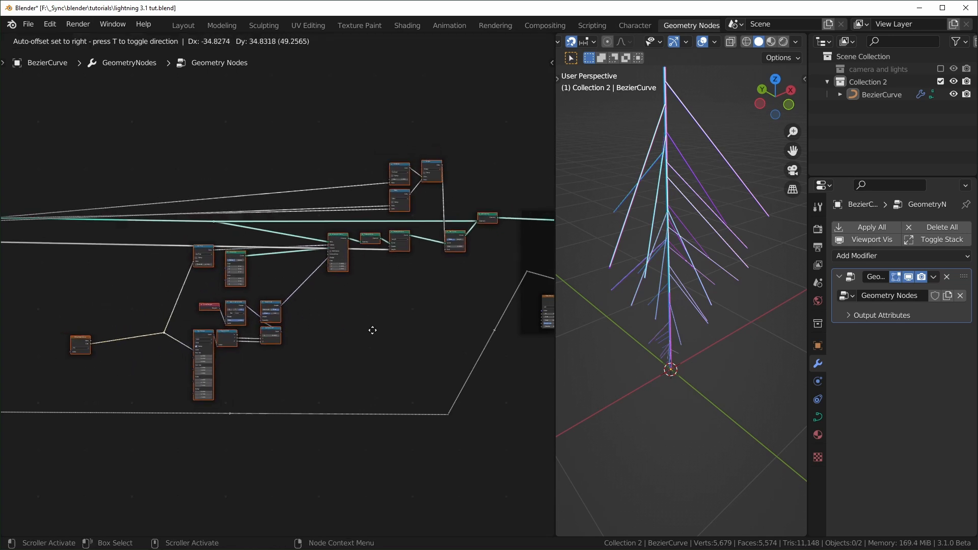
{"action": "key", "text": "Escape"}
{"action": "scroll", "coordinate": [359, 332], "scroll_direction": "up", "scroll_amount": 3}
{"action": "middle_click_drag", "start_coordinate": [294, 346], "coordinate": [324, 341]}
{"action": "scroll", "coordinate": [380, 340], "scroll_direction": "up", "scroll_amount": 2}
{"action": "scroll", "coordinate": [178, 347], "scroll_direction": "down", "scroll_amount": 2}
{"action": "left_click", "coordinate": [45, 347], "text": "shift"}
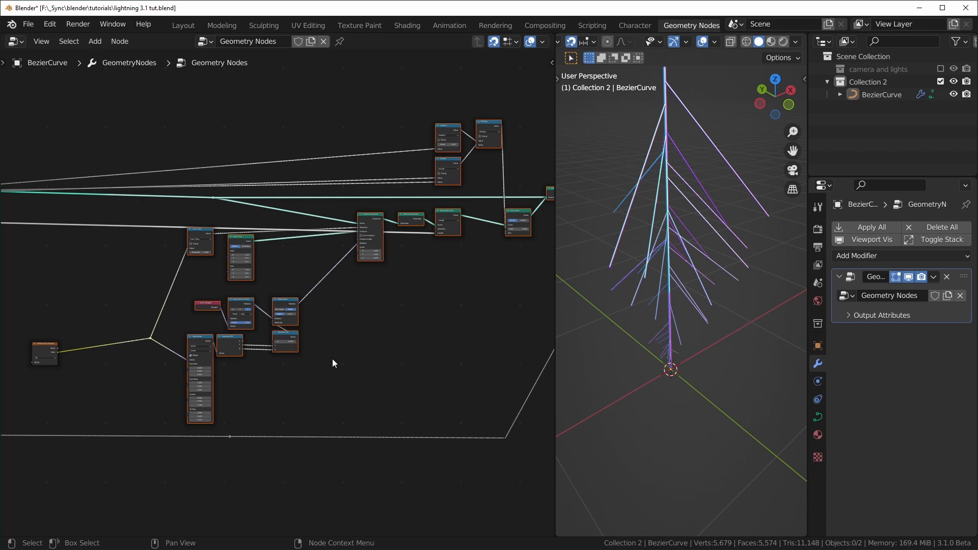
{"action": "key", "text": "ctrl+g"}
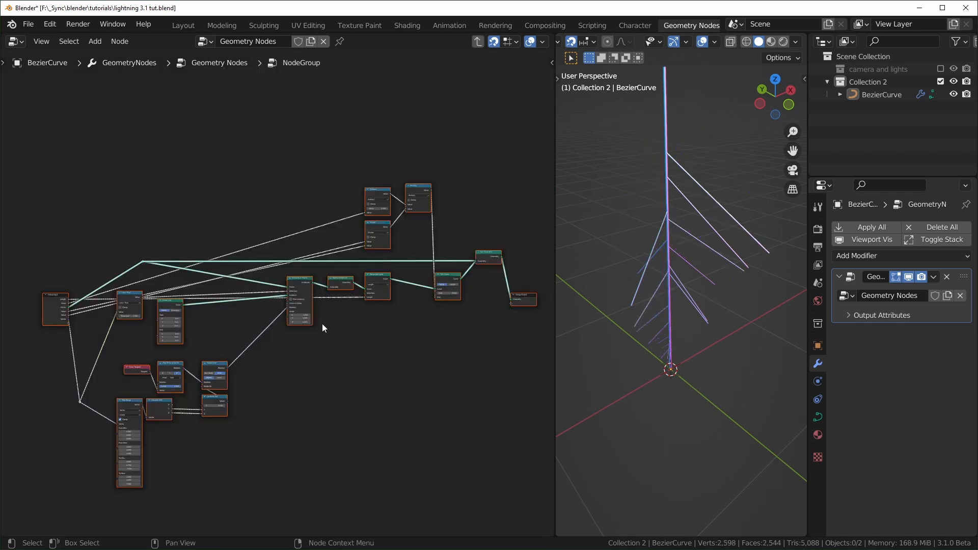
Show the group's interface settings and move the Points input to the first place in the input list
{"action": "scroll", "coordinate": [326, 351], "scroll_direction": "up", "scroll_amount": 2}
{"action": "middle_click_drag", "start_coordinate": [280, 393], "coordinate": [437, 334]}
{"action": "scroll", "coordinate": [326, 357], "scroll_direction": "up", "scroll_amount": 6}
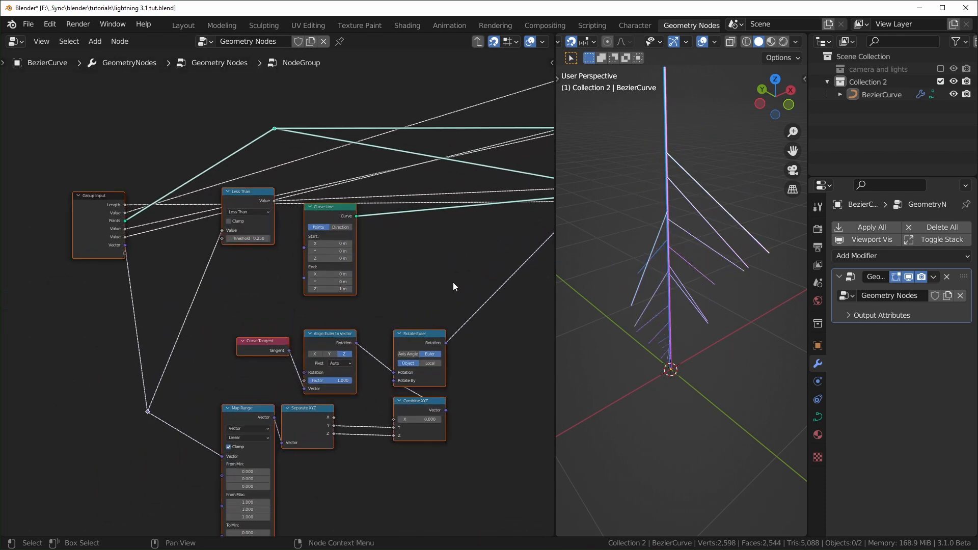
{"action": "scroll", "coordinate": [171, 239], "scroll_direction": "up", "scroll_amount": 3}
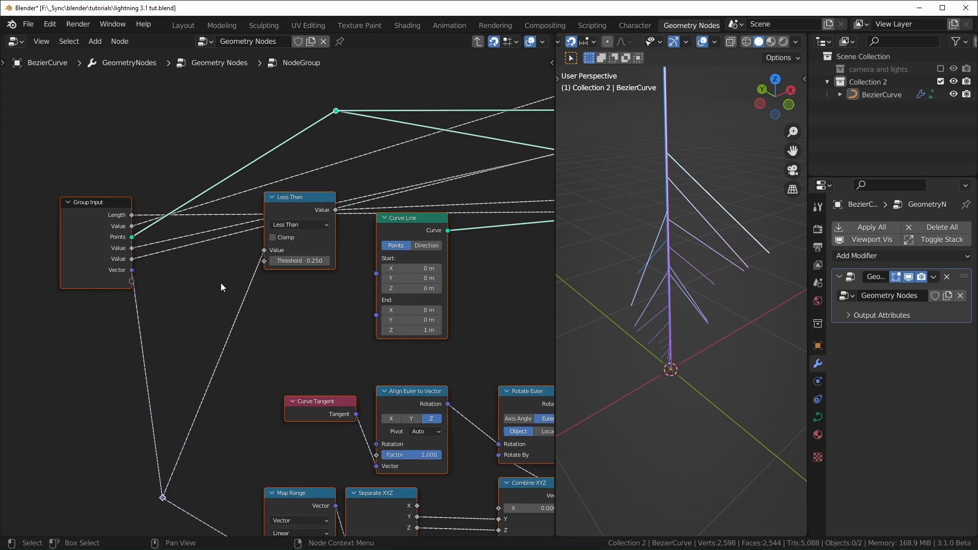
{"action": "key", "text": "n"}
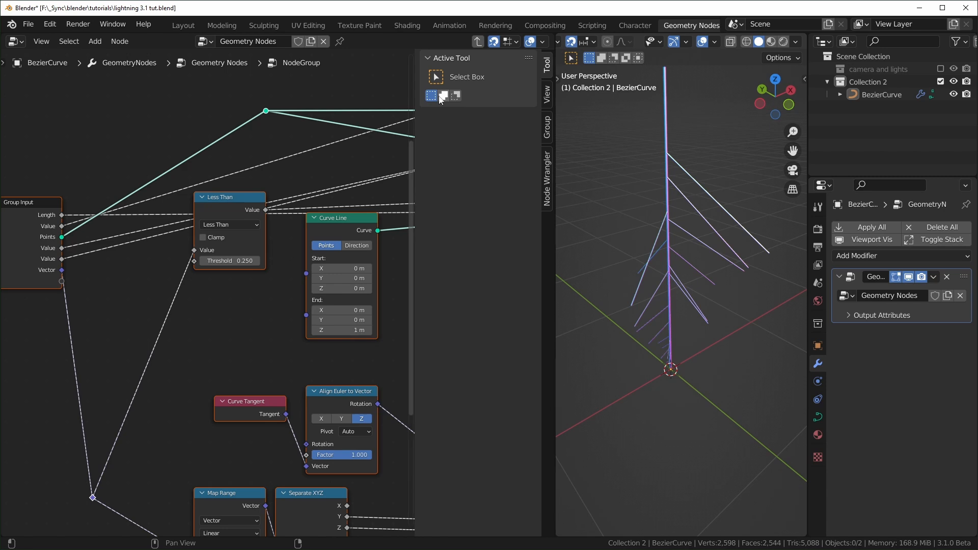
{"action": "left_click", "coordinate": [547, 127]}
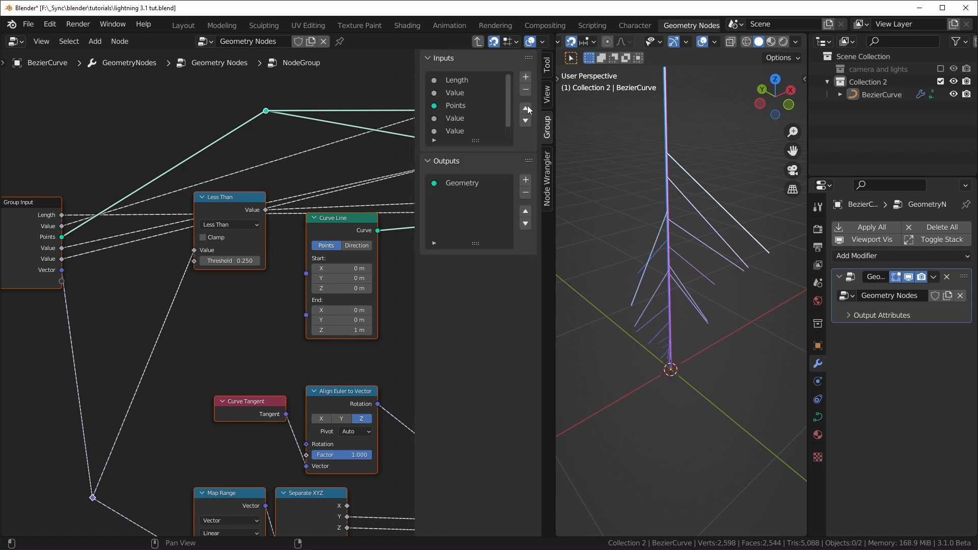
{"action": "left_click", "coordinate": [466, 95]}
{"action": "scroll", "coordinate": [270, 264], "scroll_direction": "down", "scroll_amount": 2}
{"action": "scroll", "coordinate": [271, 264], "scroll_direction": "up", "scroll_amount": 6}
{"action": "middle_click_drag", "start_coordinate": [271, 264], "coordinate": [471, 283]}
{"action": "left_click", "coordinate": [476, 108]}
{"action": "left_click", "coordinate": [525, 107]}
{"action": "left_click", "coordinate": [524, 107]}
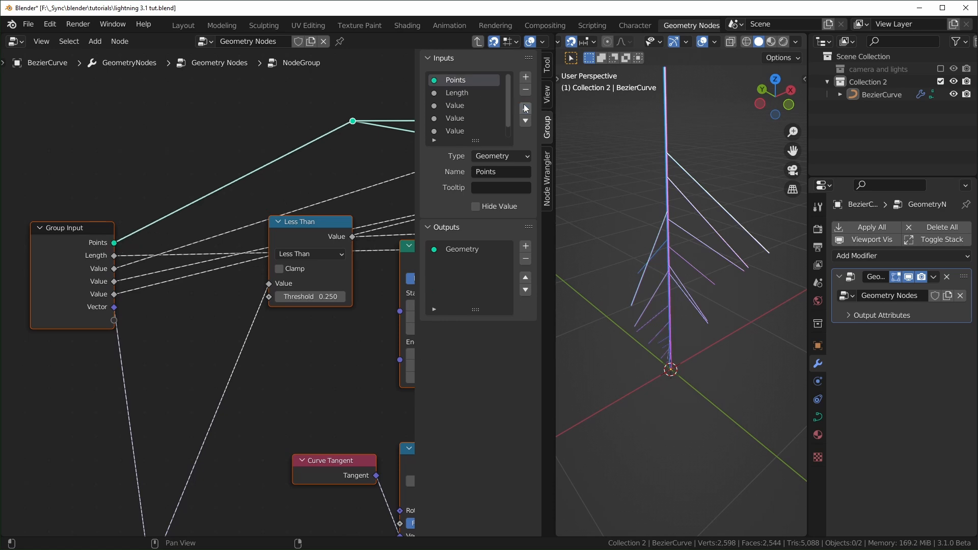
Rename the group's Points input and Geometry output to Curve, and the Length input to Resolution
{"action": "double_click", "coordinate": [466, 80]}
{"action": "type", "text": "Curve"}
{"action": "key", "text": "Return"}
{"action": "double_click", "coordinate": [463, 248]}
{"action": "type", "text": "Cur"}
{"action": "type", "text": "Reso"}
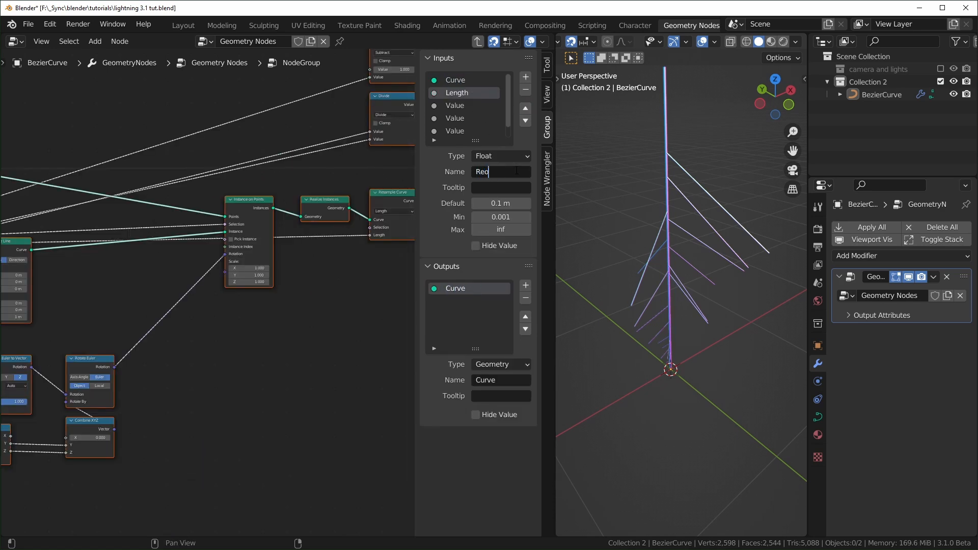
{"action": "type", "text": "lution"}
{"action": "key", "text": "Return"}
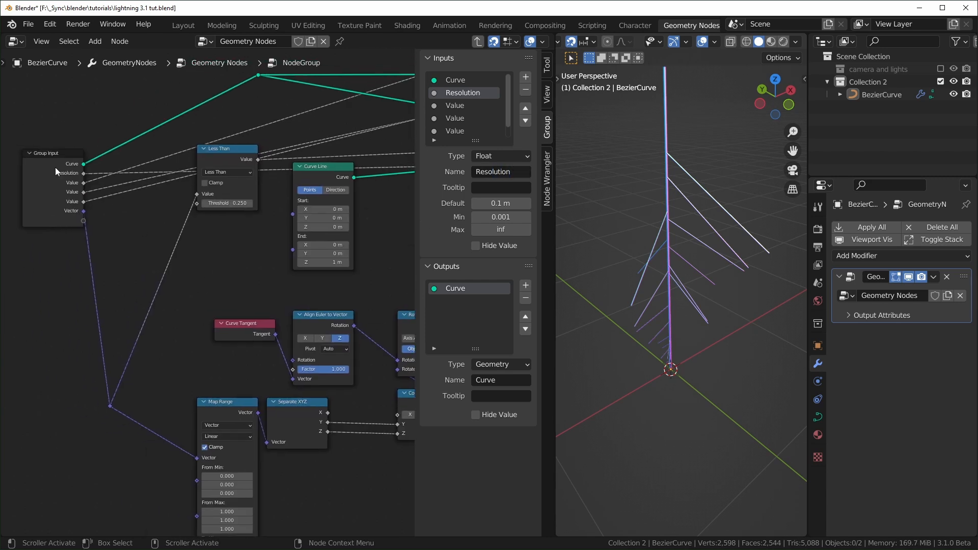
Duplicate the Group Input node near Resample Curve and feed Resample Curve, Subtract and Divide from the copy
{"action": "left_click", "coordinate": [56, 162]}
{"action": "key", "text": "shift+d"}
{"action": "left_click", "coordinate": [44, 283]}
{"action": "scroll", "coordinate": [220, 342], "scroll_direction": "down", "scroll_amount": 5}
{"action": "middle_click_drag", "start_coordinate": [221, 343], "coordinate": [85, 316]}
{"action": "key", "text": "g"}
{"action": "left_click", "coordinate": [507, 289]}
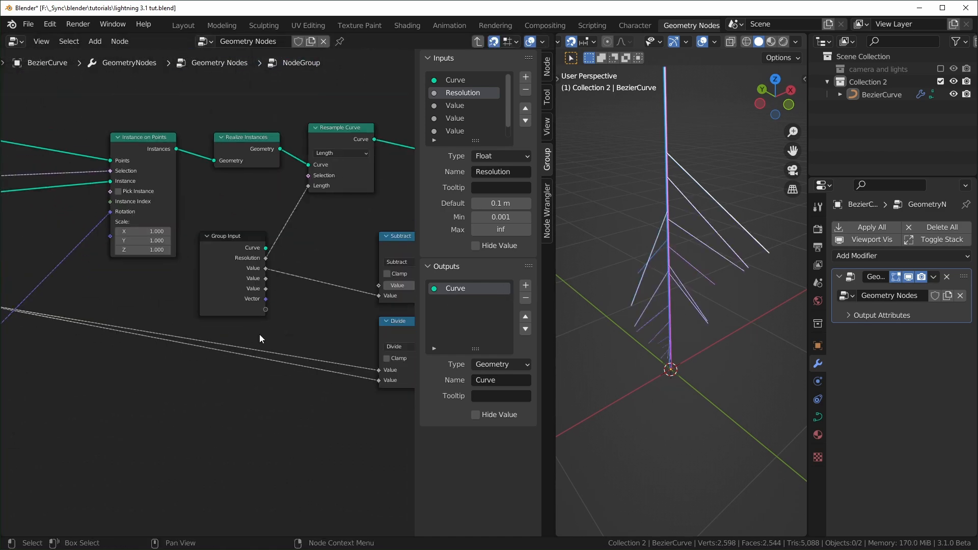
{"action": "scroll", "coordinate": [259, 334], "scroll_direction": "down", "scroll_amount": 2}
{"action": "left_click_drag", "start_coordinate": [258, 281], "coordinate": [354, 360]}
{"action": "left_click_drag", "start_coordinate": [258, 289], "coordinate": [353, 370]}
Rename the group's three Value inputs to Factor, Length and Max Length
{"action": "middle_click_drag", "start_coordinate": [261, 299], "coordinate": [124, 283]}
{"action": "scroll", "coordinate": [125, 284], "scroll_direction": "up", "scroll_amount": 5}
{"action": "left_click", "coordinate": [463, 106]}
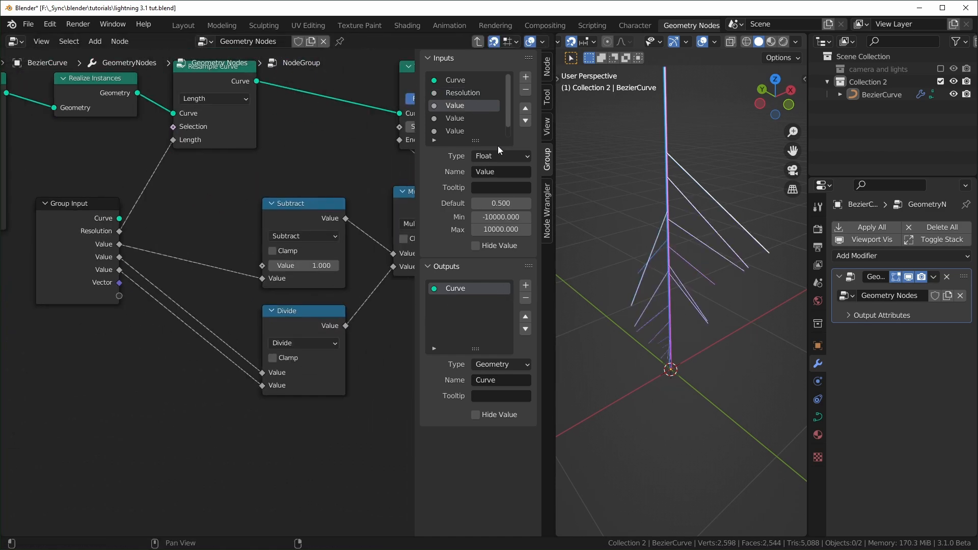
{"action": "type", "text": "Factor"}
{"action": "key", "text": "Return"}
{"action": "left_click", "coordinate": [462, 118]}
{"action": "double_click", "coordinate": [507, 169]}
{"action": "type", "text": "Length"}
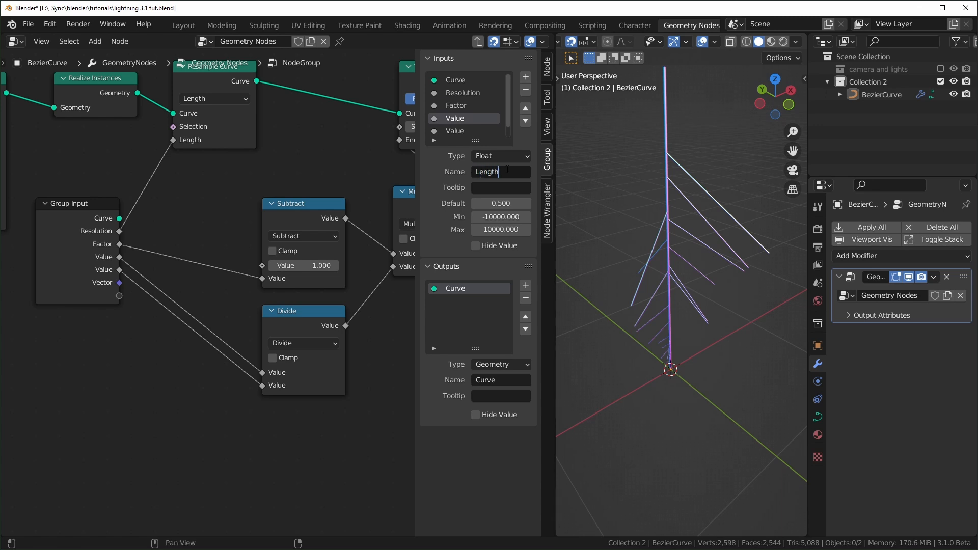
{"action": "key", "text": "Return"}
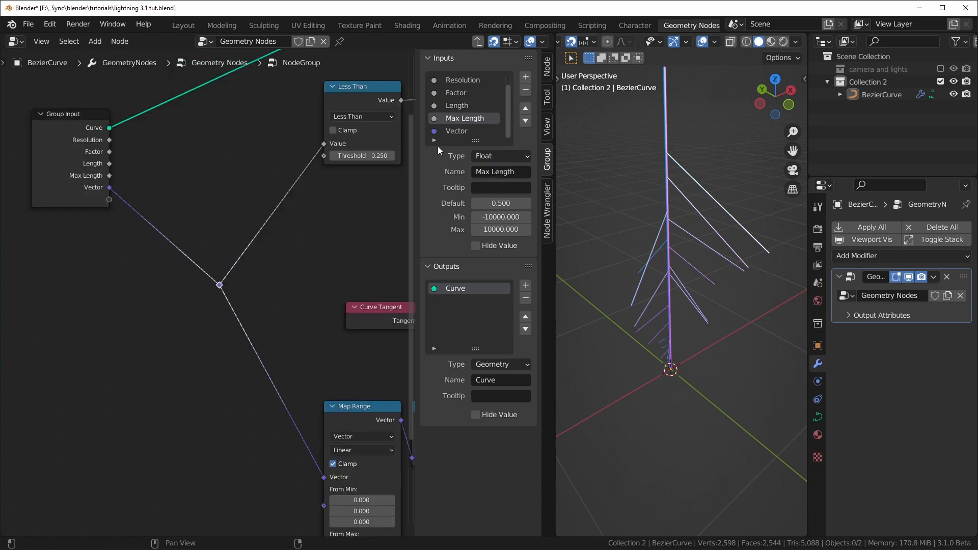
Rename the group's Vector input to Noise
{"action": "left_click", "coordinate": [449, 130]}
{"action": "double_click", "coordinate": [514, 174]}
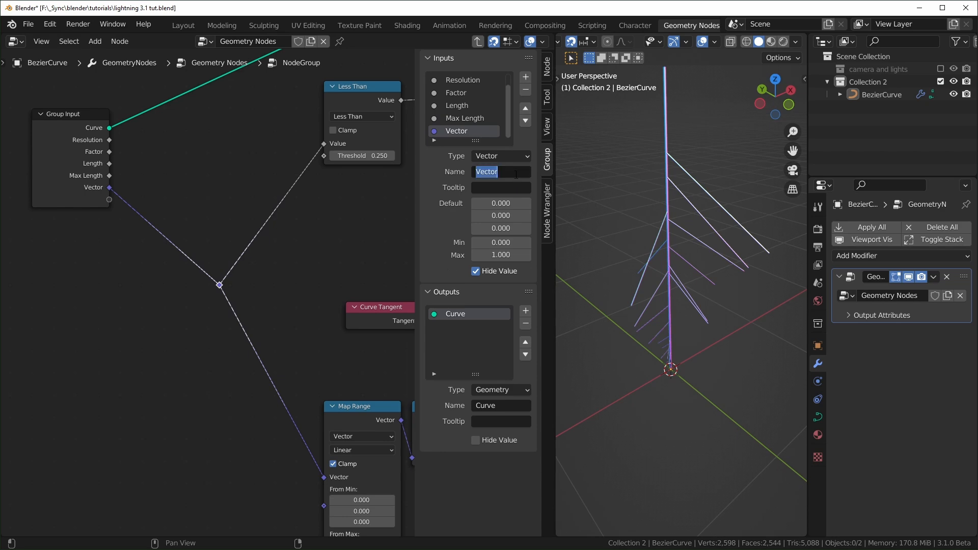
{"action": "type", "text": "Noise"}
{"action": "key", "text": "Return"}
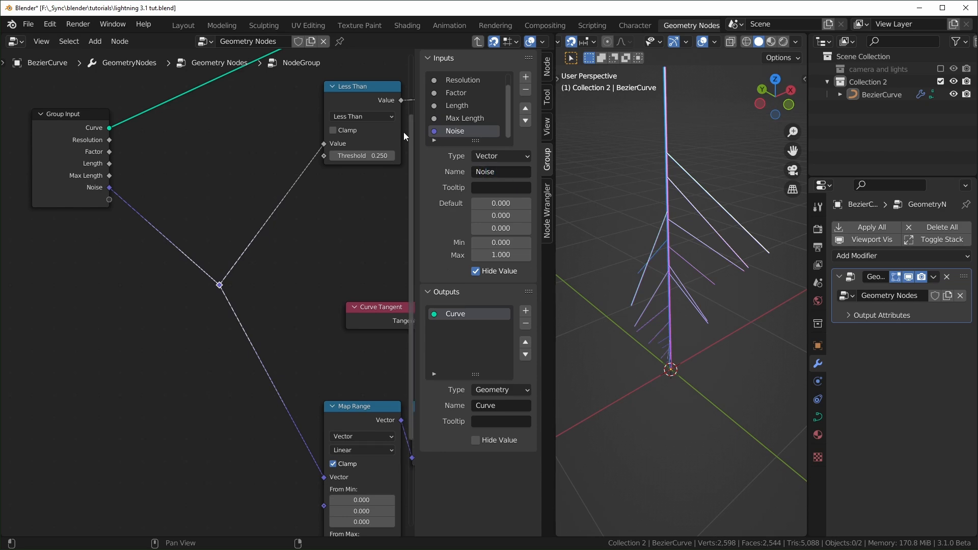
Add a Combine XYZ node, connect it to the Curve Line's End, and set its Z to 1
{"action": "scroll", "coordinate": [224, 308], "scroll_direction": "down", "scroll_amount": 3}
{"action": "scroll", "coordinate": [326, 219], "scroll_direction": "up", "scroll_amount": 2}
{"action": "middle_click_drag", "start_coordinate": [403, 236], "coordinate": [204, 232]}
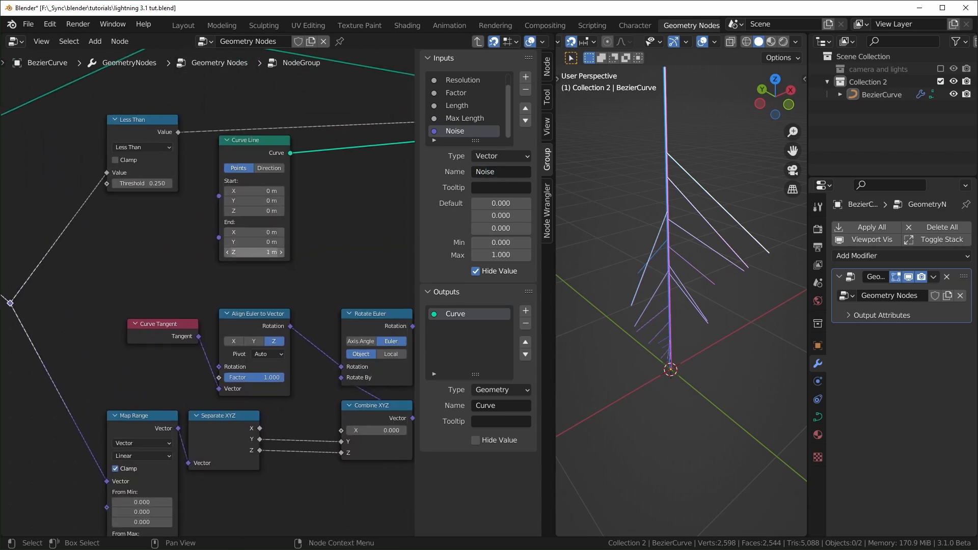
{"action": "middle_click_drag", "start_coordinate": [107, 276], "coordinate": [229, 275]}
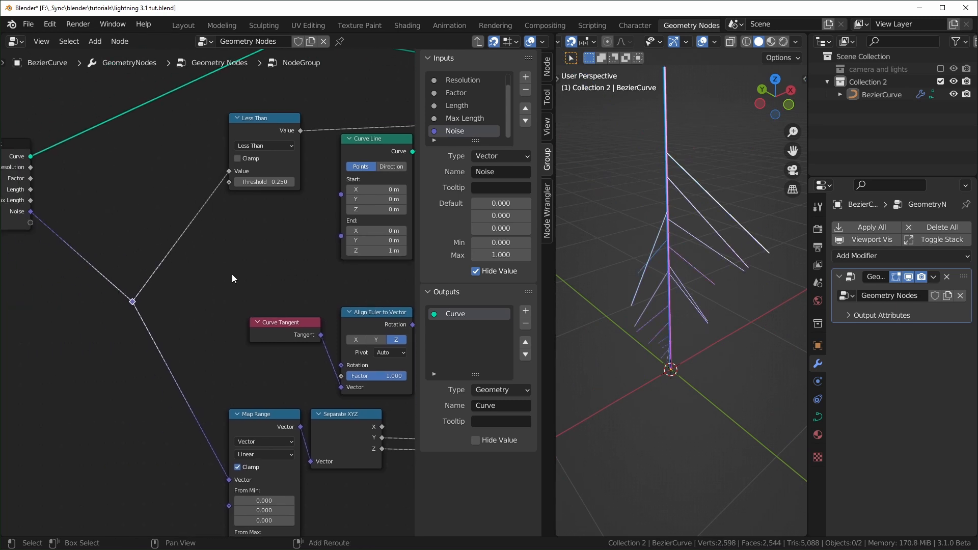
{"action": "key", "text": "shift+a"}
{"action": "type", "text": "combine"}
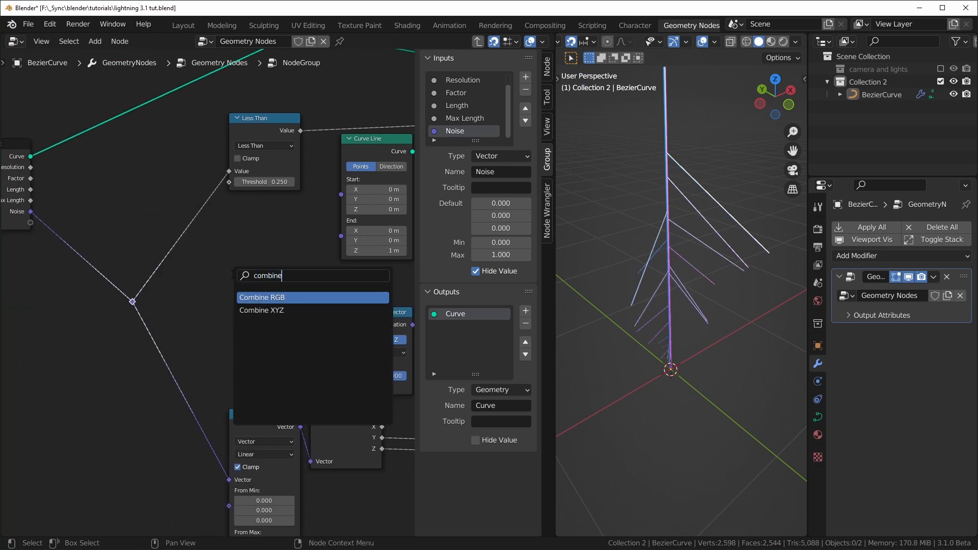
{"action": "left_click", "coordinate": [261, 310]}
{"action": "left_click", "coordinate": [270, 240]}
{"action": "left_click_drag", "start_coordinate": [305, 248], "coordinate": [341, 224]}
{"action": "left_click", "coordinate": [270, 283]}
{"action": "type", "text": "1"}
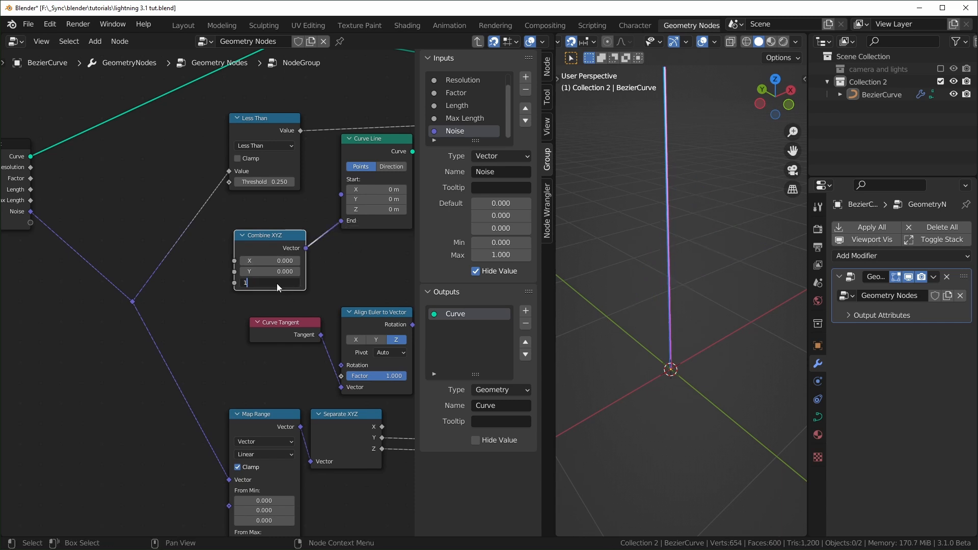
{"action": "key", "text": "Return"}
Expose the Combine XYZ node's Z as a group input named Branch Length and exit the node group
{"action": "left_click_drag", "start_coordinate": [31, 222], "coordinate": [234, 284]}
{"action": "left_click_drag", "start_coordinate": [233, 284], "coordinate": [234, 283]}
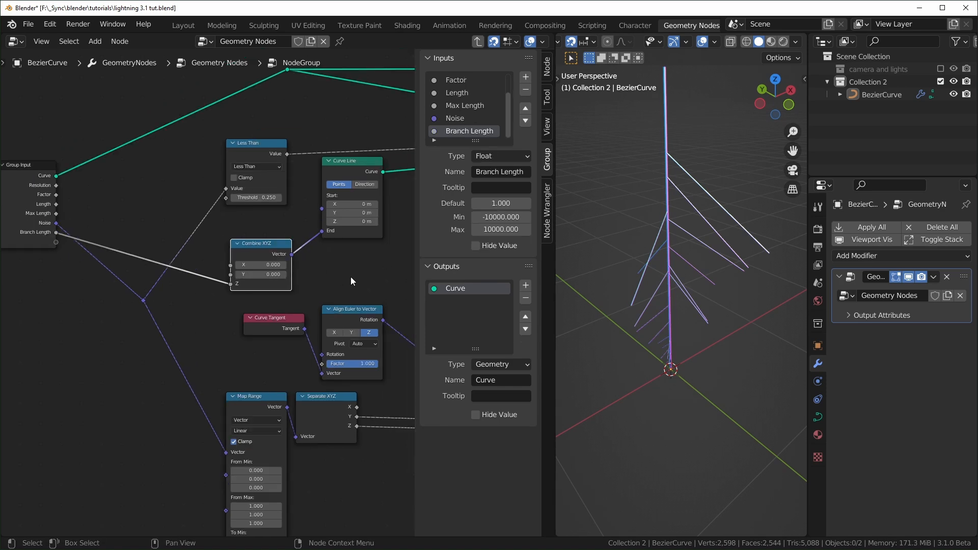
{"action": "middle_click_drag", "start_coordinate": [350, 277], "coordinate": [61, 264]}
{"action": "middle_click_drag", "start_coordinate": [403, 285], "coordinate": [182, 294]}
{"action": "key", "text": "Tab"}
{"action": "middle_click_drag", "start_coordinate": [260, 283], "coordinate": [71, 296]}
{"action": "scroll", "coordinate": [202, 285], "scroll_direction": "up", "scroll_amount": 5}
{"action": "middle_click_drag", "start_coordinate": [222, 216], "coordinate": [225, 301]}
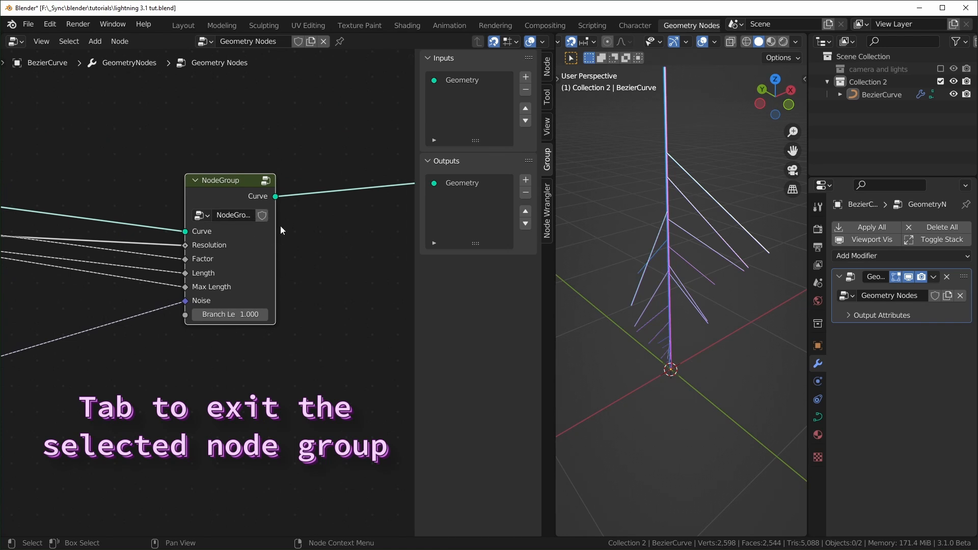
Re-enter the node group and place a duplicate of the Group Input node below Join Geometry
{"action": "key", "text": "Tab"}
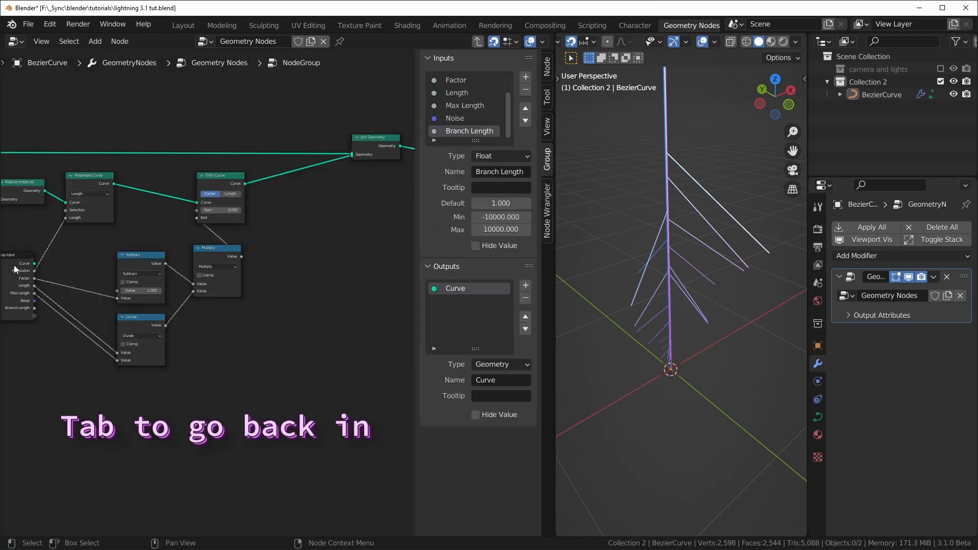
{"action": "left_click", "coordinate": [16, 266]}
{"action": "key", "text": "shift+d"}
{"action": "left_click", "coordinate": [329, 262]}
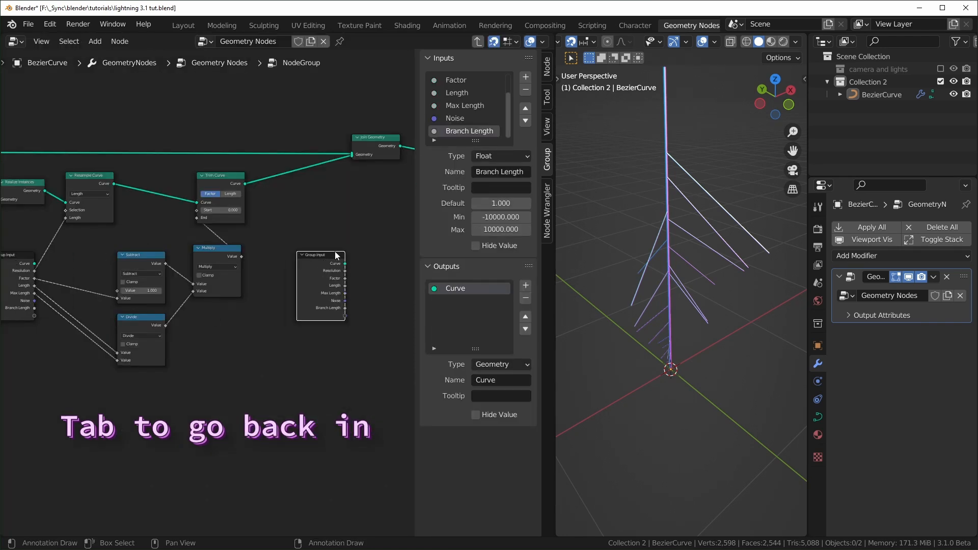
{"action": "middle_click_drag", "start_coordinate": [361, 241], "coordinate": [218, 266]}
{"action": "scroll", "coordinate": [219, 266], "scroll_direction": "up", "scroll_amount": 5}
{"action": "left_click_drag", "start_coordinate": [184, 271], "coordinate": [256, 201]}
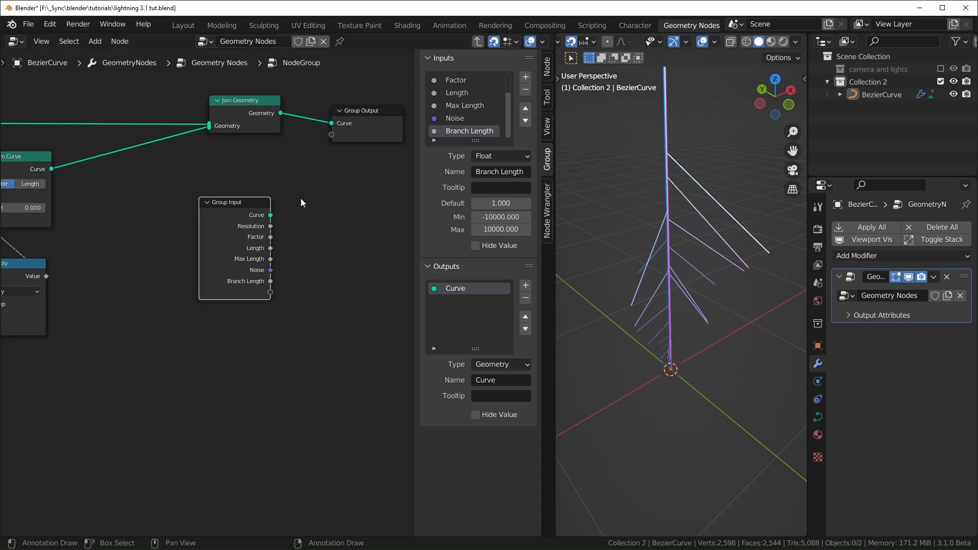
Connect Resolution, Noise and Branch Length from the duplicated Group Input to new sockets on the Group Output
{"action": "middle_click_drag", "start_coordinate": [295, 203], "coordinate": [255, 224]}
{"action": "scroll", "coordinate": [257, 229], "scroll_direction": "up", "scroll_amount": 2}
{"action": "left_click_drag", "start_coordinate": [235, 236], "coordinate": [312, 122]}
{"action": "left_click_drag", "start_coordinate": [235, 293], "coordinate": [316, 150]}
{"action": "left_click_drag", "start_coordinate": [193, 209], "coordinate": [103, 199]}
Exit the node group and duplicate its node, placing the copy beside the original
{"action": "key", "text": "Tab"}
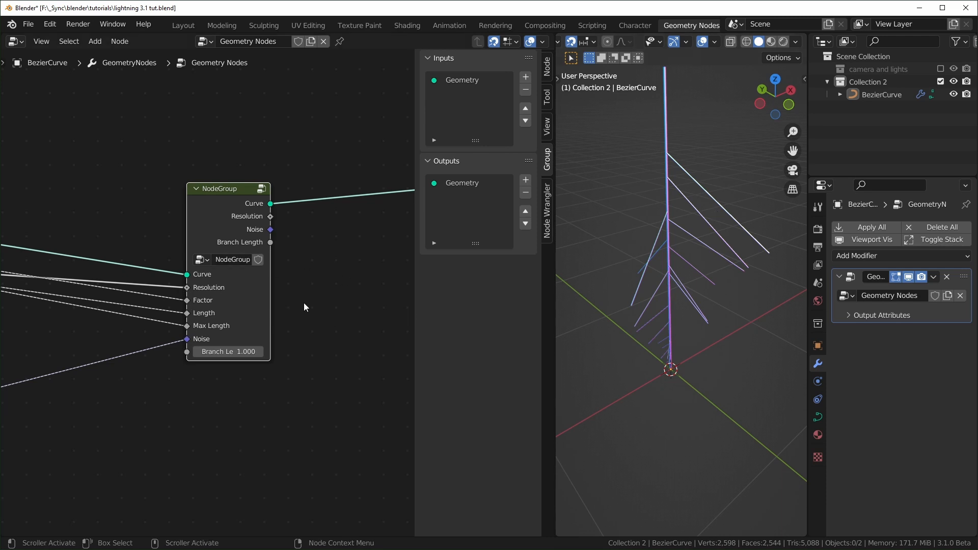
{"action": "key", "text": "shift+d"}
{"action": "left_click", "coordinate": [356, 323]}
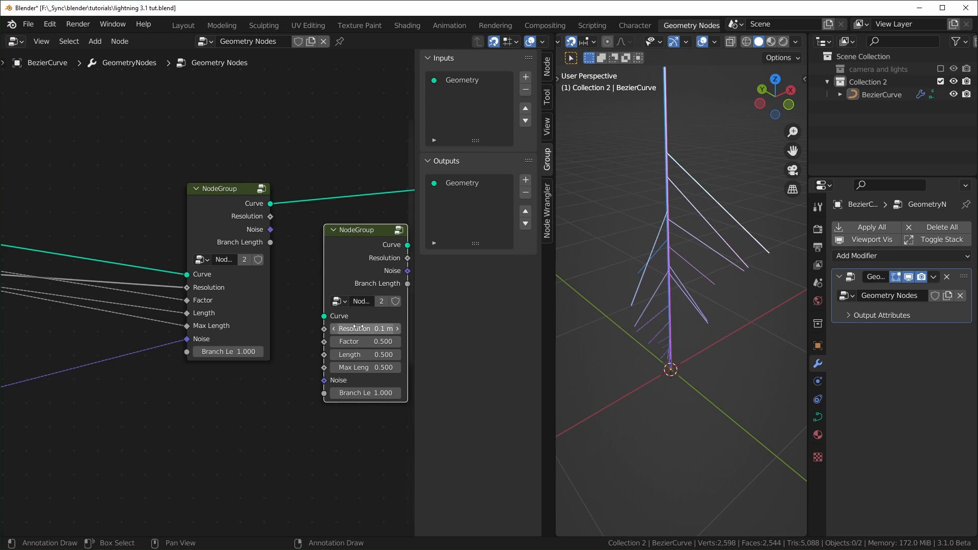
Inside the original node group, remove Join Geometry, connect Trim Curve directly to the Group Output's Curve socket, and exit the group
{"action": "left_click", "coordinate": [233, 200]}
{"action": "key", "text": "Tab"}
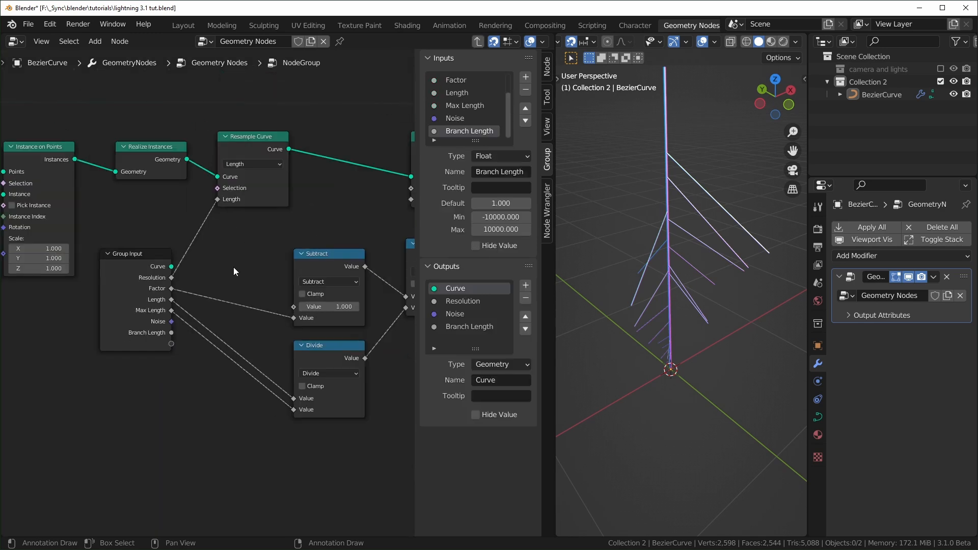
{"action": "scroll", "coordinate": [459, 118], "scroll_direction": "up", "scroll_amount": 2}
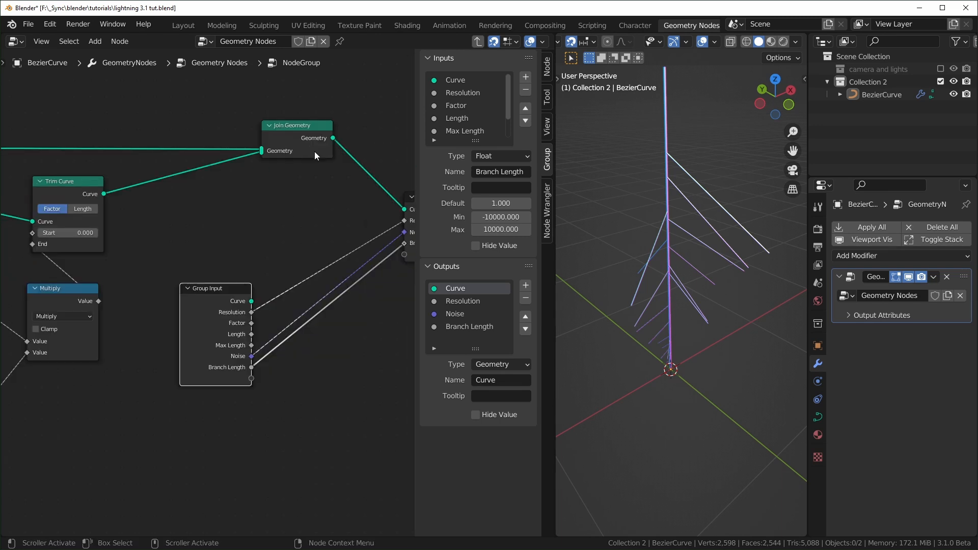
{"action": "left_click", "coordinate": [297, 127]}
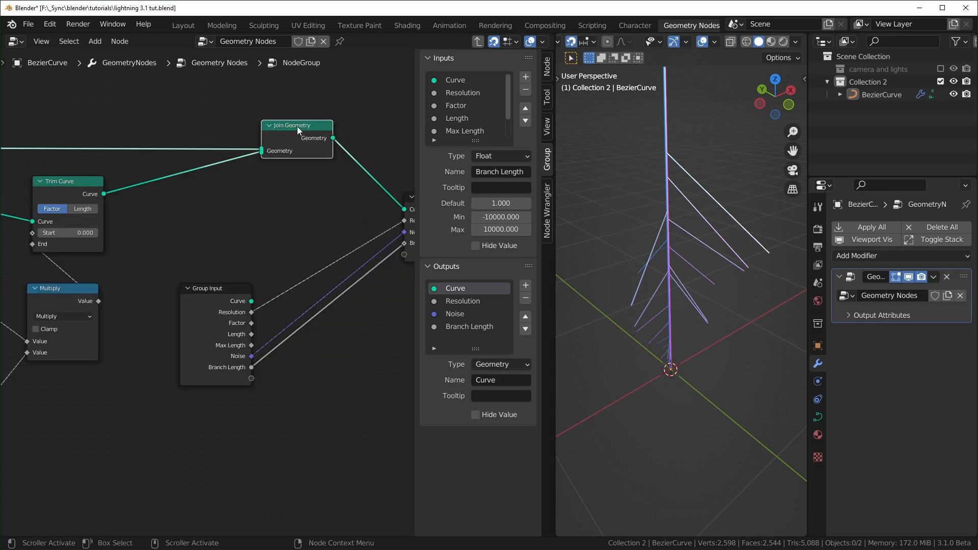
{"action": "key", "text": "ctrl+x"}
{"action": "left_click_drag", "start_coordinate": [104, 194], "coordinate": [328, 208]}
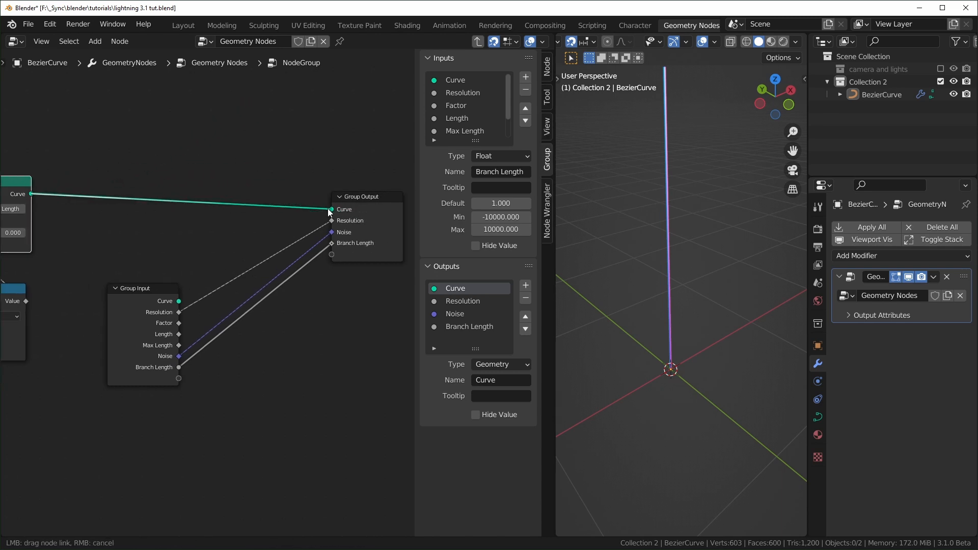
{"action": "left_click_drag", "start_coordinate": [327, 208], "coordinate": [327, 208]}
{"action": "key", "text": "Tab"}
Add a Join Geometry node on the link leaving the original node group's Curve output
{"action": "key", "text": "shift+a"}
{"action": "type", "text": "s"}
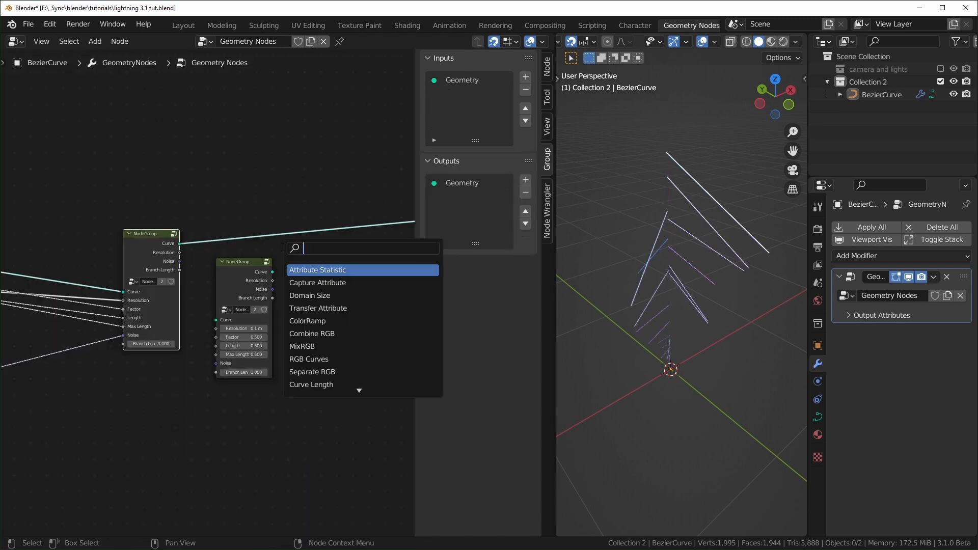
{"action": "type", "text": "join"}
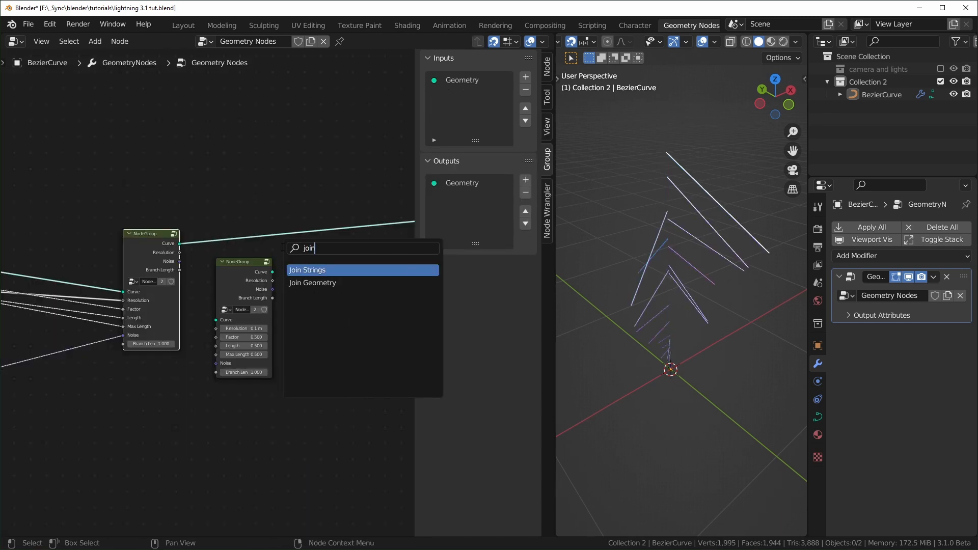
{"action": "key", "text": "Down"}
{"action": "key", "text": "Return"}
{"action": "left_click", "coordinate": [328, 247]}
Move the White Noise Texture node closer to the node groups and connect the main curve's Capture Attribute geometry to Join Geometry
{"action": "scroll", "coordinate": [328, 246], "scroll_direction": "down", "scroll_amount": 2}
{"action": "key", "text": "Home"}
{"action": "left_click_drag", "start_coordinate": [20, 216], "coordinate": [192, 408]}
{"action": "key", "text": "g"}
{"action": "left_click", "coordinate": [310, 406]}
{"action": "right_click_drag", "start_coordinate": [42, 179], "coordinate": [357, 266], "text": "alt"}
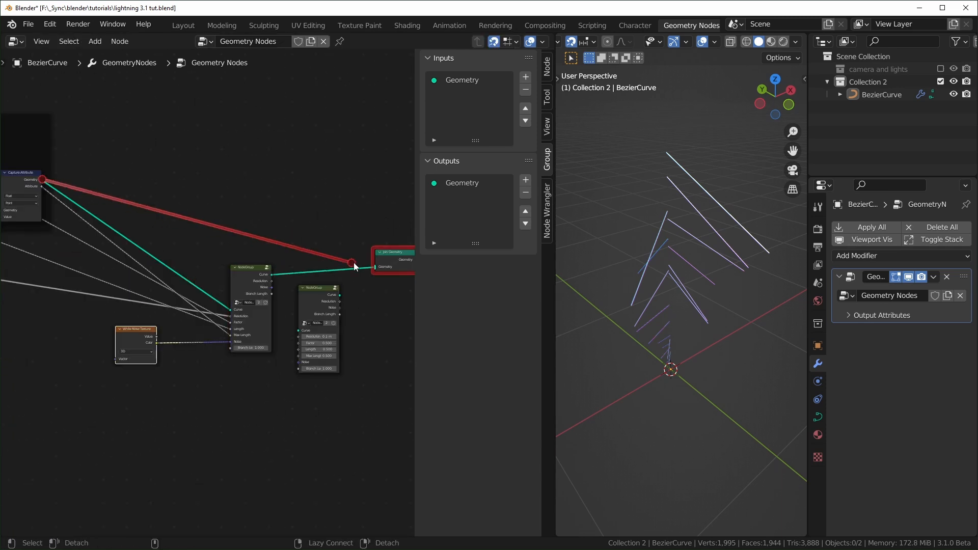
Enter the node group and insert a Capture Attribute node between Trim Curve and the Group Output
{"action": "key", "text": "Tab"}
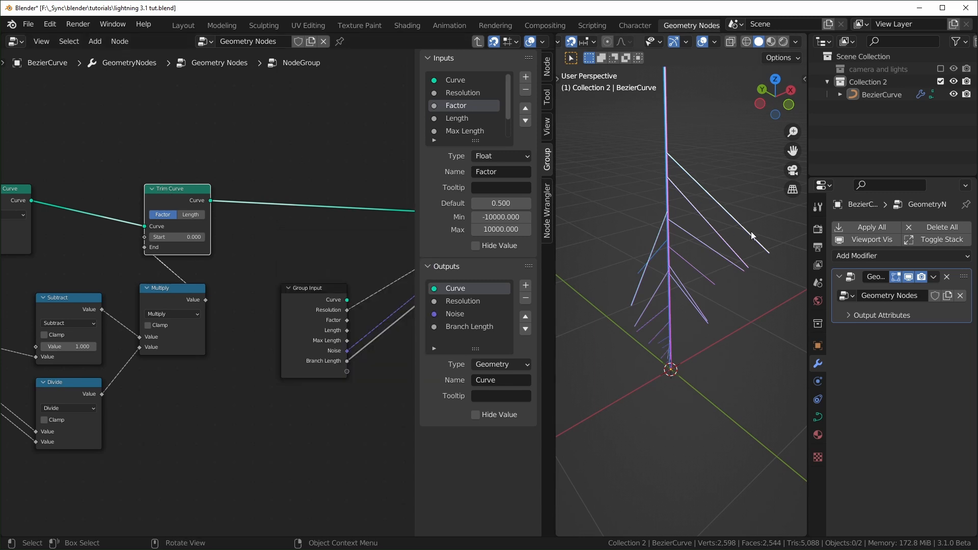
{"action": "key", "text": "shift+a"}
{"action": "type", "text": "capture"}
{"action": "key", "text": "Return"}
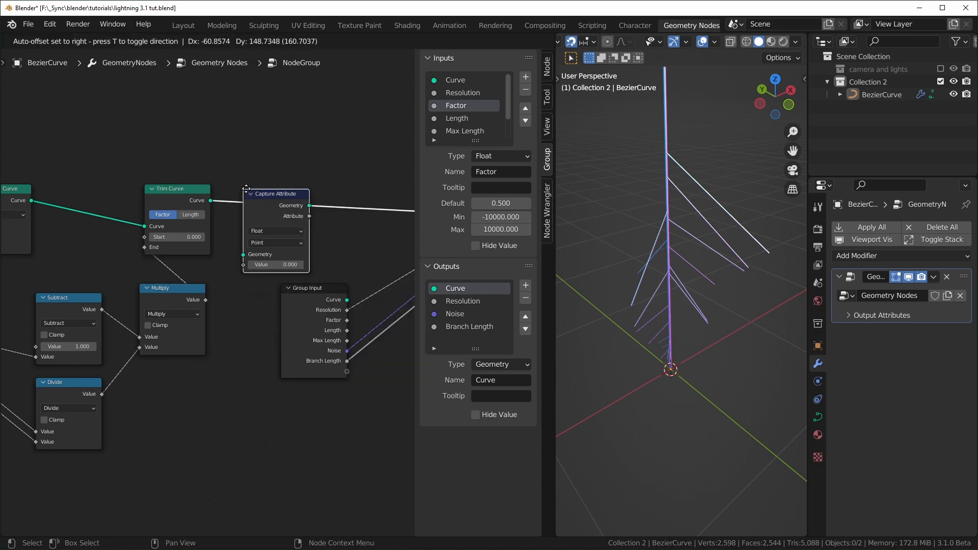
{"action": "left_click", "coordinate": [284, 175]}
Add a Spline Parameter node above Capture Attribute and connect the captured attribute to a Factor socket on the Group Output
{"action": "key", "text": "shift+a"}
{"action": "type", "text": "spl"}
{"action": "key", "text": "Return"}
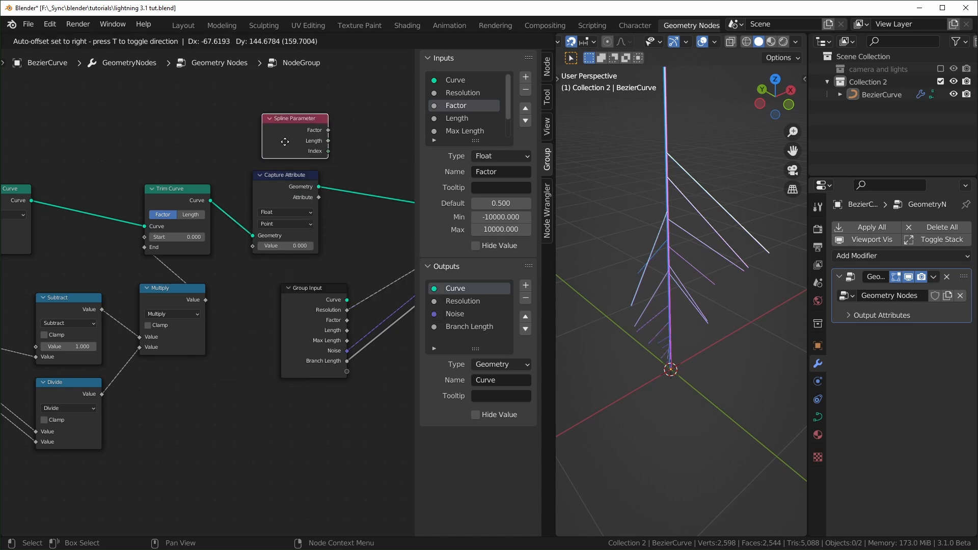
{"action": "left_click", "coordinate": [287, 147]}
{"action": "left_click_drag", "start_coordinate": [316, 141], "coordinate": [211, 183]}
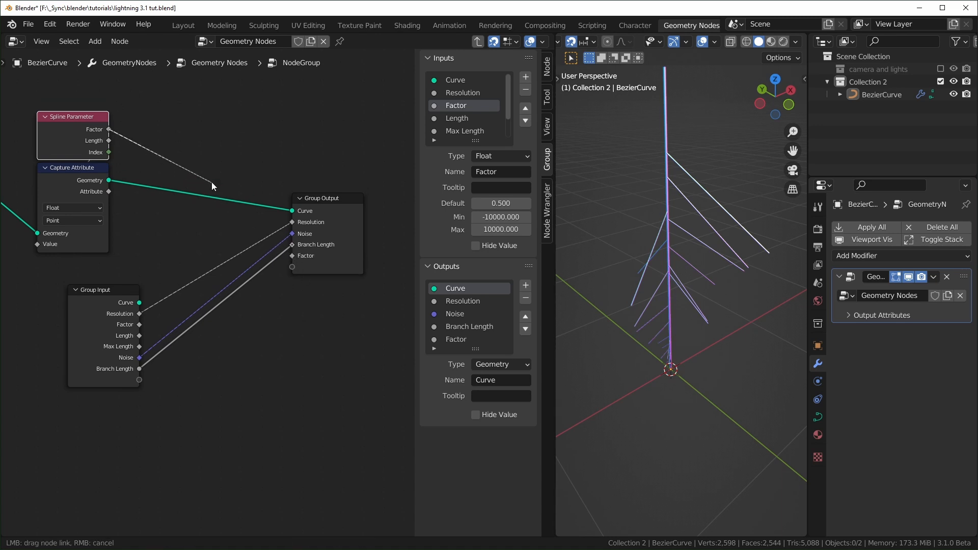
{"action": "left_click_drag", "start_coordinate": [108, 192], "coordinate": [292, 255]}
Reorder the group outputs so that Factor sits directly above Noise, matching the input order
{"action": "left_click", "coordinate": [488, 338]}
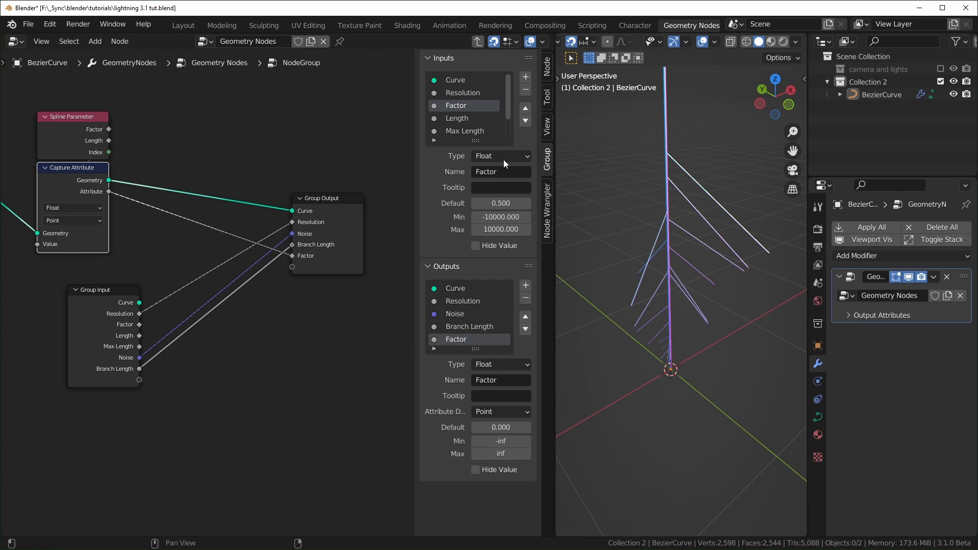
{"action": "left_click", "coordinate": [525, 317]}
{"action": "left_click", "coordinate": [526, 317]}
{"action": "middle_click_drag", "start_coordinate": [72, 283], "coordinate": [249, 281]}
{"action": "left_click", "coordinate": [463, 117]}
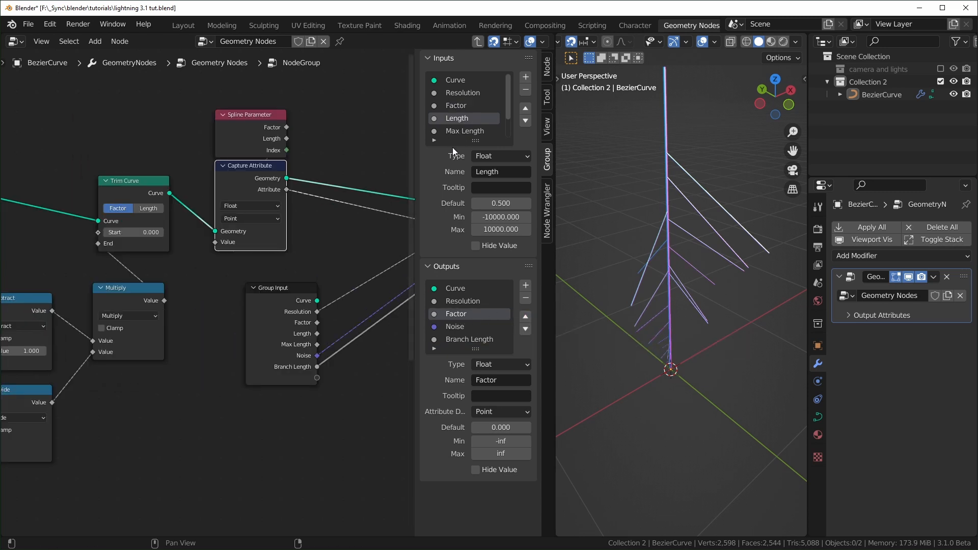
Duplicate the Capture Attribute node and insert the copy on the curve link just before Trim Curve
{"action": "left_click_drag", "start_coordinate": [272, 155], "coordinate": [261, 155], "text": "shift"}
{"action": "left_click", "coordinate": [288, 234]}
{"action": "scroll", "coordinate": [290, 243], "scroll_direction": "down", "scroll_amount": 1}
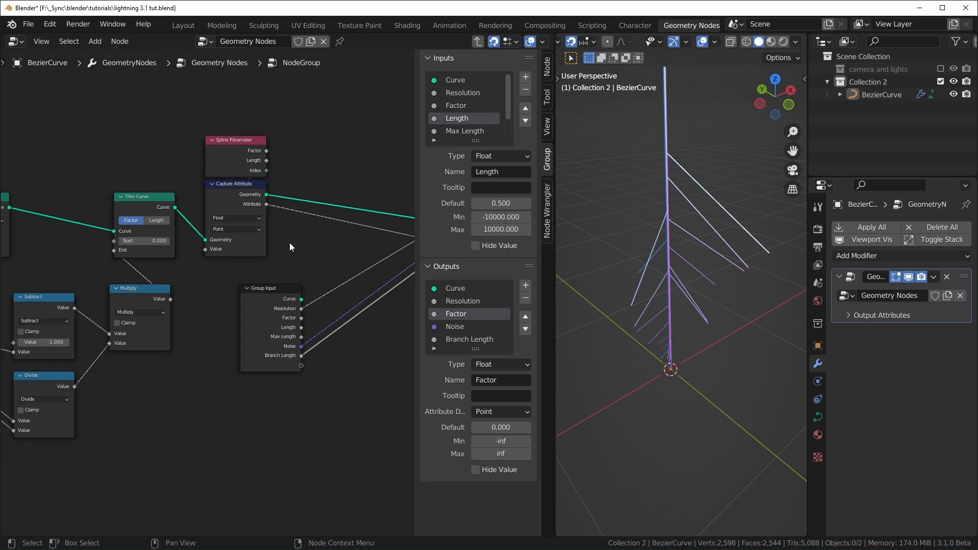
{"action": "left_click", "coordinate": [224, 180]}
{"action": "key", "text": "shift+d"}
{"action": "left_click", "coordinate": [41, 200]}
{"action": "middle_click_drag", "start_coordinate": [82, 209], "coordinate": [188, 194]}
{"action": "left_click_drag", "start_coordinate": [176, 161], "coordinate": [191, 178]}
Insert another Capture Attribute copy between the existing post-trim Capture Attribute and the Group Output
{"action": "middle_click_drag", "start_coordinate": [235, 195], "coordinate": [72, 194]}
{"action": "key", "text": "shift+d"}
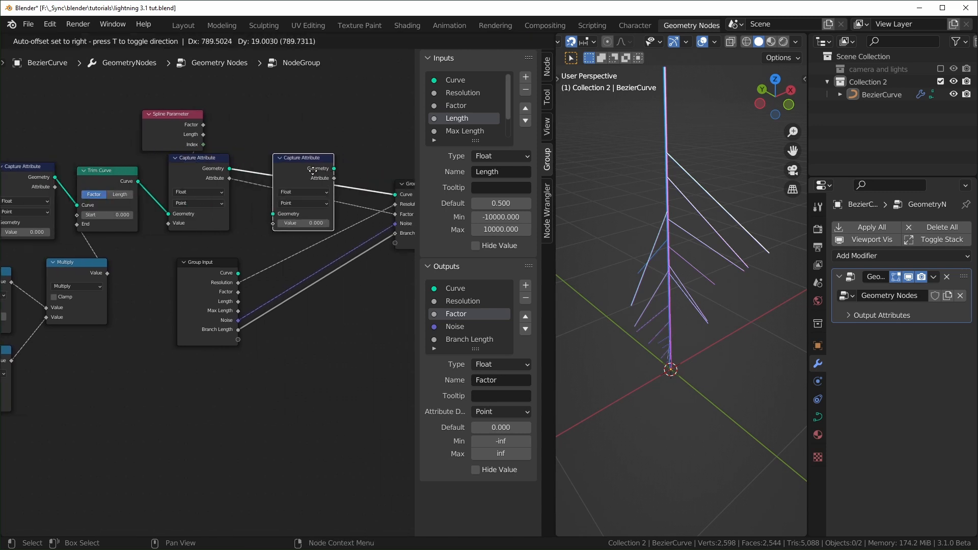
{"action": "left_click", "coordinate": [281, 162]}
Add a Spline Length node above the pre-trim Capture Attribute and connect its Length to that node's Value
{"action": "scroll", "coordinate": [184, 231], "scroll_direction": "up", "scroll_amount": 1}
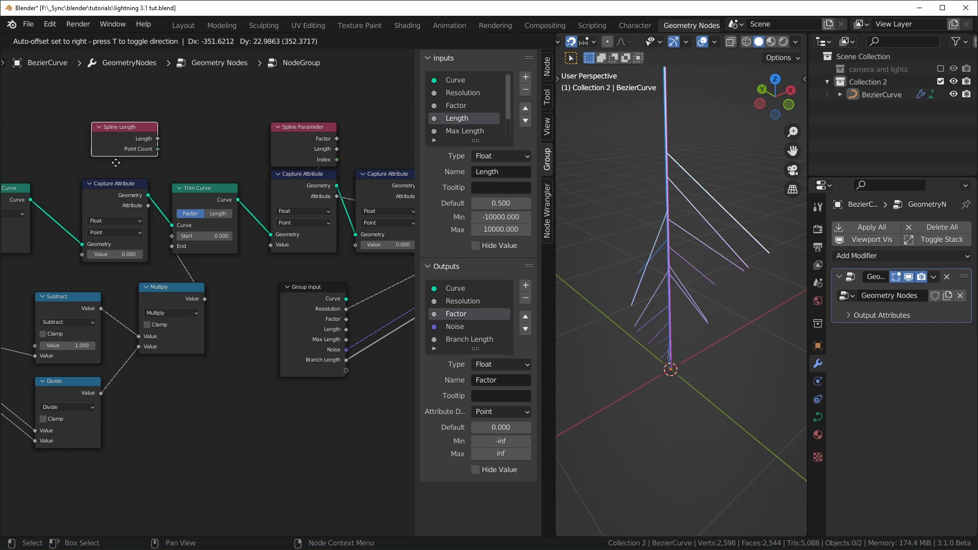
{"action": "left_click", "coordinate": [116, 163]}
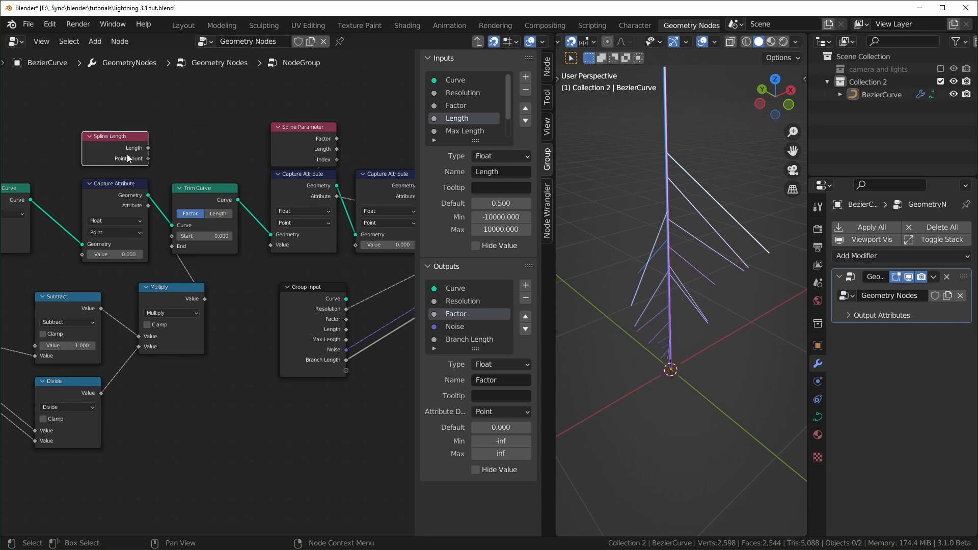
{"action": "left_click_drag", "start_coordinate": [149, 148], "coordinate": [87, 256]}
{"action": "left_click_drag", "start_coordinate": [148, 148], "coordinate": [82, 255]}
{"action": "middle_click_drag", "start_coordinate": [173, 139], "coordinate": [87, 155]}
Expose the captured spline lengths as Length and Max Length group outputs, ordered between Factor and Noise, and exit the node group
{"action": "right_click_drag", "start_coordinate": [53, 159], "coordinate": [291, 243], "text": "alt"}
{"action": "scroll", "coordinate": [225, 289], "scroll_direction": "down", "scroll_amount": 3}
{"action": "middle_click_drag", "start_coordinate": [223, 289], "coordinate": [220, 264]}
{"action": "left_click_drag", "start_coordinate": [368, 230], "coordinate": [364, 231]}
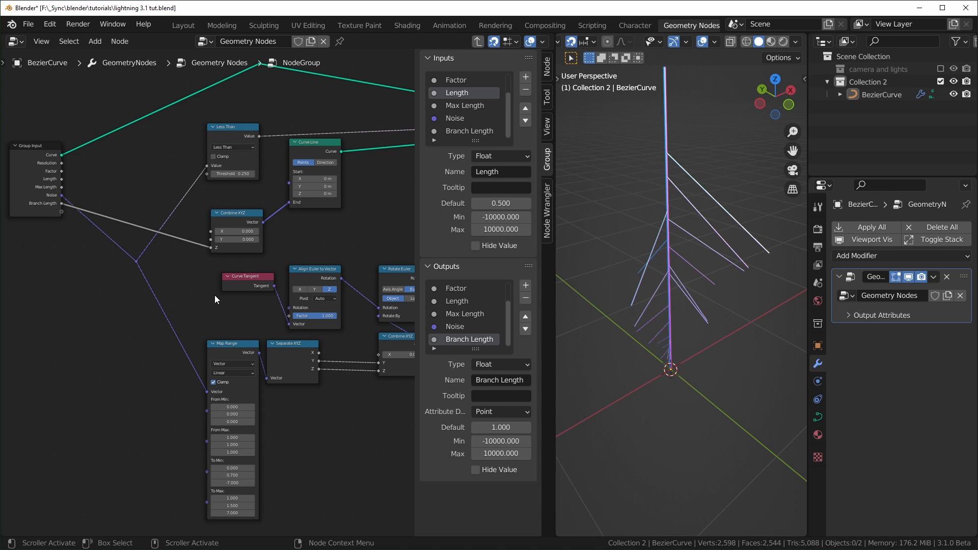
{"action": "key", "text": "Tab"}
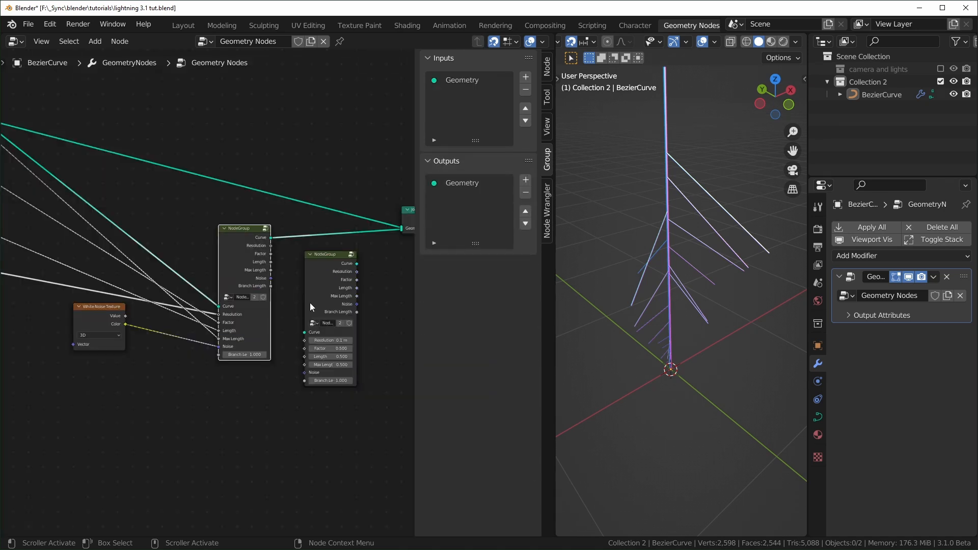
Reposition the duplicate node group and connect the first group's Curve output to its Curve input
{"action": "scroll", "coordinate": [223, 320], "scroll_direction": "up", "scroll_amount": 2}
{"action": "middle_click_drag", "start_coordinate": [223, 320], "coordinate": [196, 321]}
{"action": "left_click_drag", "start_coordinate": [263, 265], "coordinate": [281, 256]}
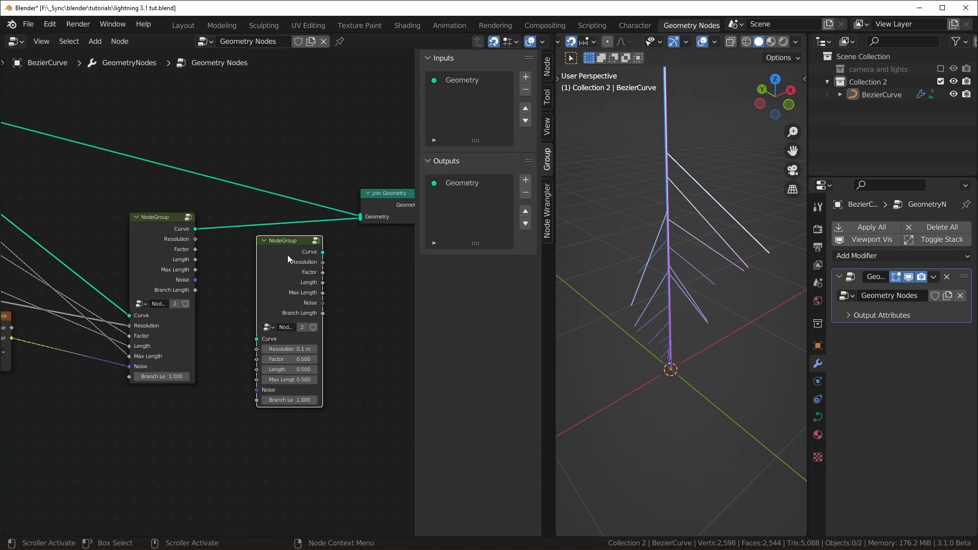
{"action": "left_click_drag", "start_coordinate": [195, 228], "coordinate": [256, 339]}
{"action": "middle_click_drag", "start_coordinate": [177, 247], "coordinate": [189, 234]}
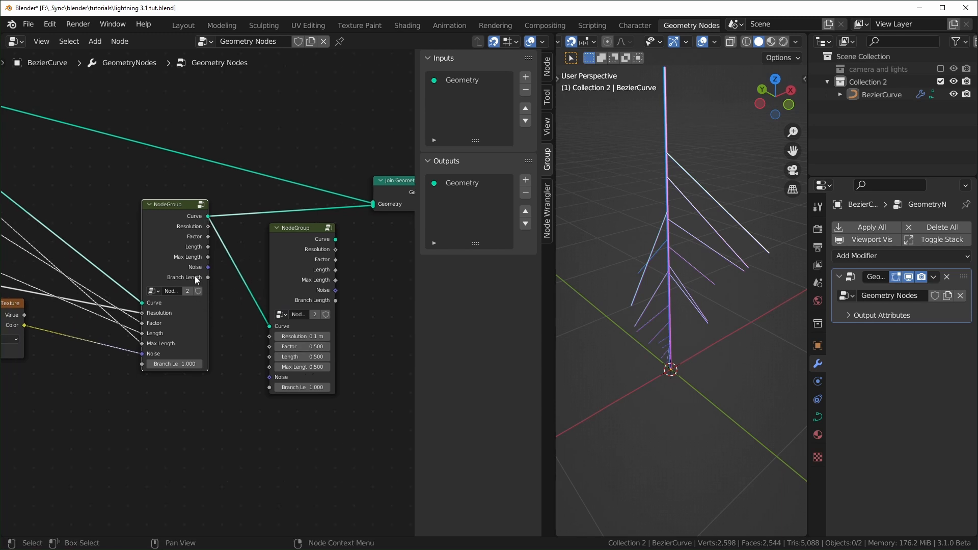
Link the first NodeGroup's Resolution, Factor, Length, Max Length, Noise and Branch Length outputs to the matching inputs of the second NodeGroup
{"action": "scroll", "coordinate": [352, 310], "scroll_direction": "up", "scroll_amount": 2}
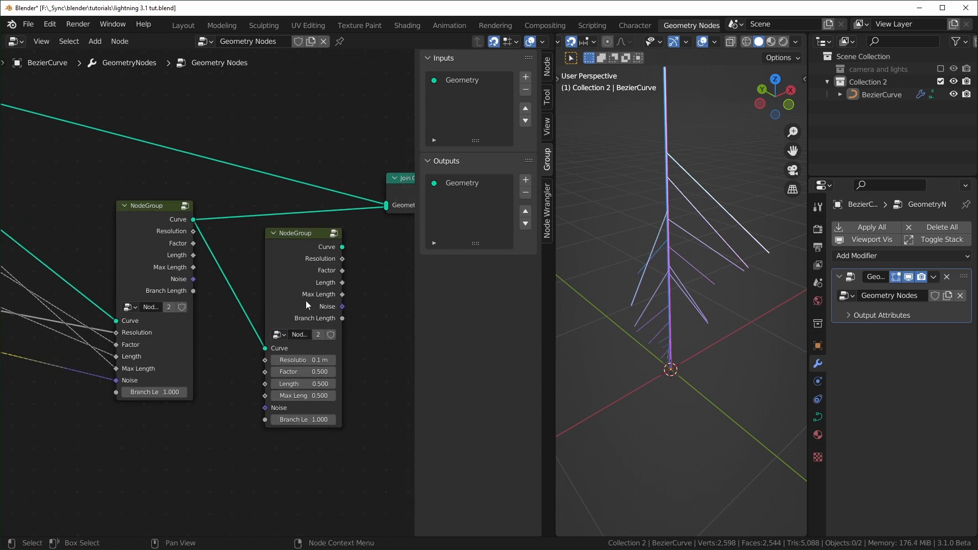
{"action": "key", "text": "c"}
{"action": "mouse_move", "coordinate": [193, 283]}
{"action": "left_mouse_down"}
{"action": "mouse_move", "coordinate": [268, 316]}
{"action": "mouse_move", "coordinate": [230, 341]}
{"action": "left_mouse_up"}
{"action": "key", "text": "Escape"}
{"action": "key", "text": "f"}
{"action": "key", "text": "f"}
{"action": "key", "text": "f"}
{"action": "key", "text": "f"}
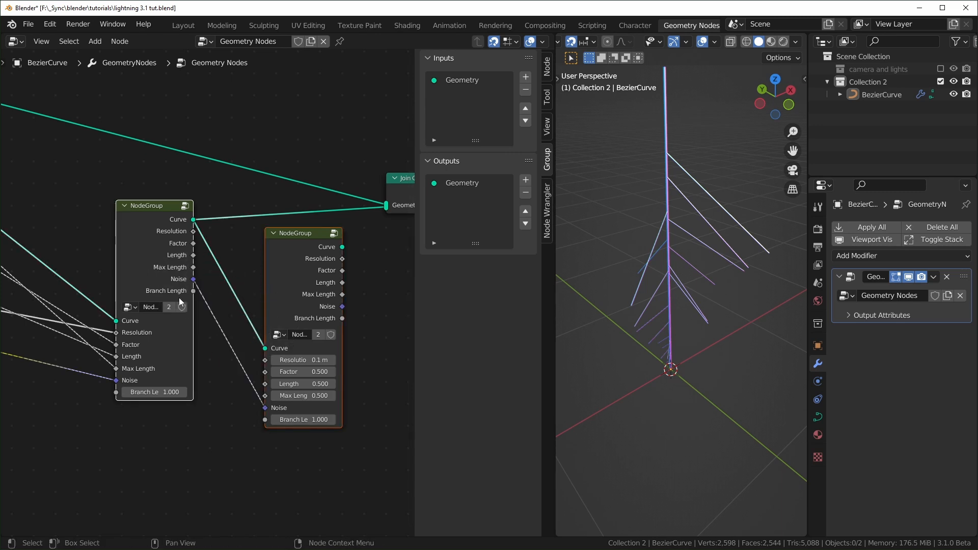
{"action": "key", "text": "f"}
{"action": "key", "text": "f"}
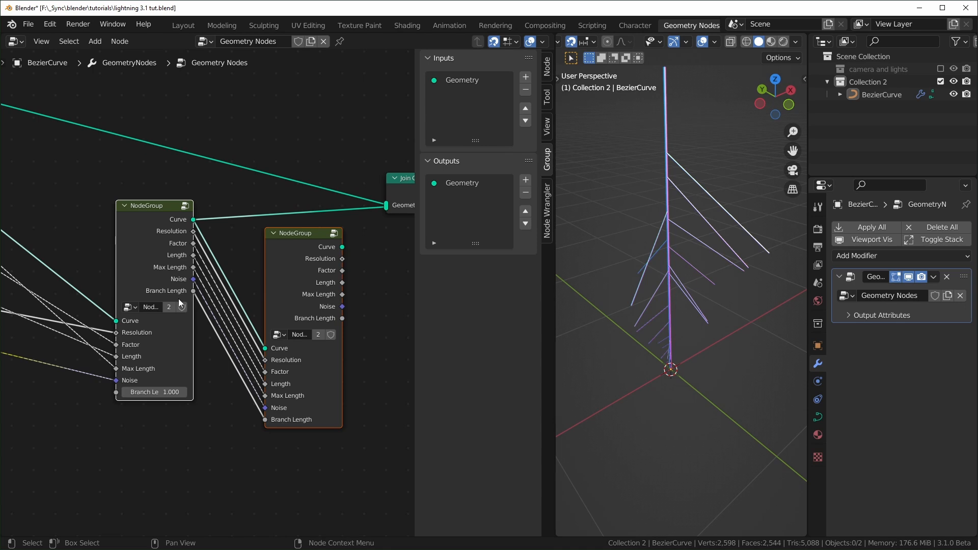
Link the second NodeGroup's Curve output to the Join Geometry node and inspect the resulting sub-branches
{"action": "scroll", "coordinate": [267, 266], "scroll_direction": "right", "scroll_amount": 5}
{"action": "left_click_drag", "start_coordinate": [306, 199], "coordinate": [317, 154]}
{"action": "left_click_drag", "start_coordinate": [227, 267], "coordinate": [283, 183]}
{"action": "middle_click_drag", "start_coordinate": [642, 285], "coordinate": [630, 258]}
{"action": "middle_click_drag", "start_coordinate": [606, 383], "coordinate": [657, 341]}
{"action": "scroll", "coordinate": [182, 400], "scroll_direction": "down", "scroll_amount": 2}
{"action": "middle_click_drag", "start_coordinate": [25, 453], "coordinate": [133, 382]}
{"action": "scroll", "coordinate": [138, 398], "scroll_direction": "up", "scroll_amount": 2}
{"action": "left_click_drag", "start_coordinate": [220, 345], "coordinate": [199, 346]}
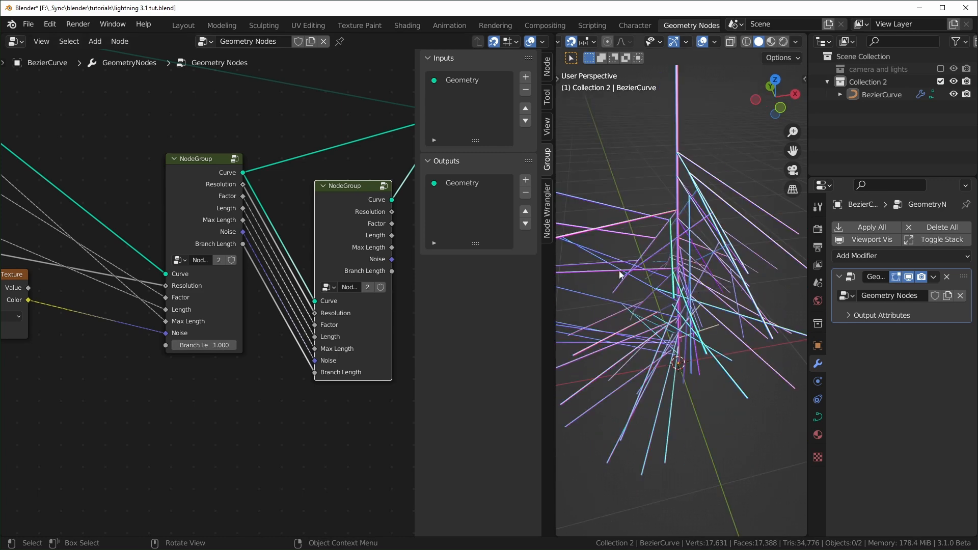
Inside the node group, insert a Multiply node between Branch Length and Combine XYZ's Z, with a new group input feeding its second value
{"action": "scroll", "coordinate": [197, 179], "scroll_direction": "down", "scroll_amount": 2}
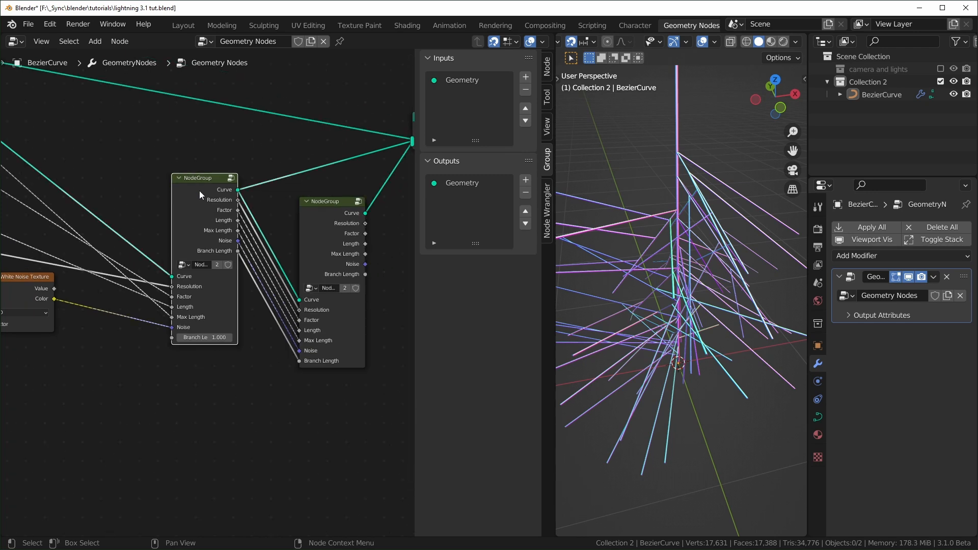
{"action": "key", "text": "Tab"}
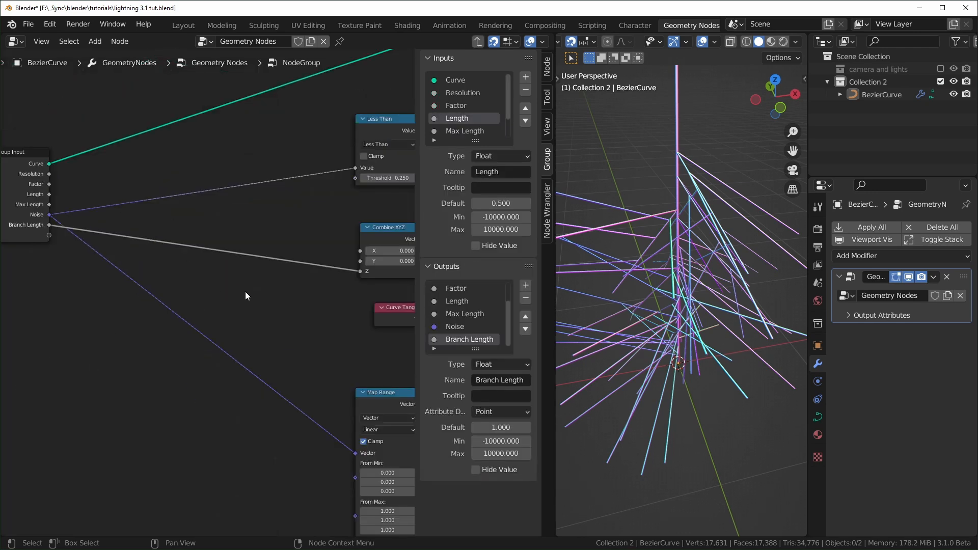
{"action": "key", "text": "shift+a"}
{"action": "type", "text": "math"}
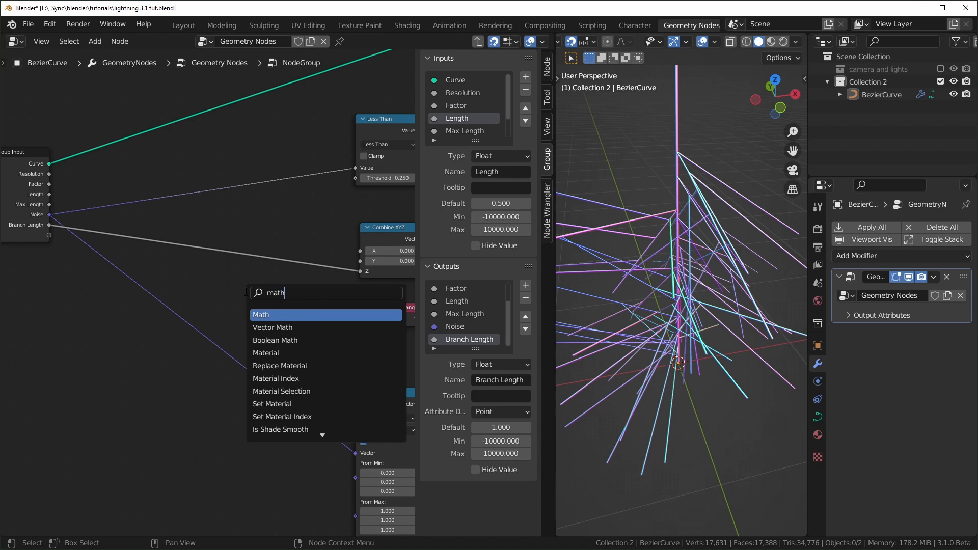
{"action": "key", "text": "Return"}
{"action": "left_click", "coordinate": [254, 274]}
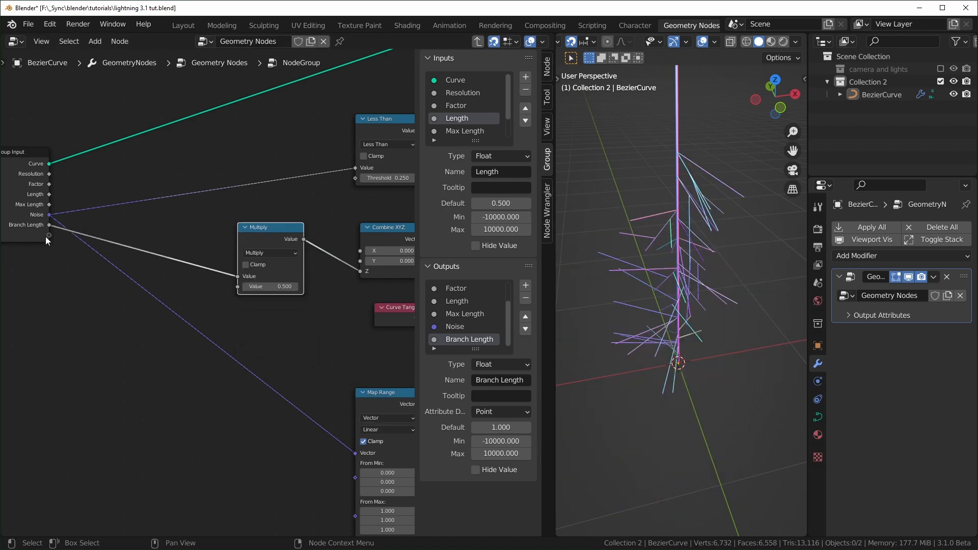
{"action": "left_click_drag", "start_coordinate": [47, 235], "coordinate": [239, 286]}
{"action": "scroll", "coordinate": [240, 286], "scroll_direction": "up", "scroll_amount": 1}
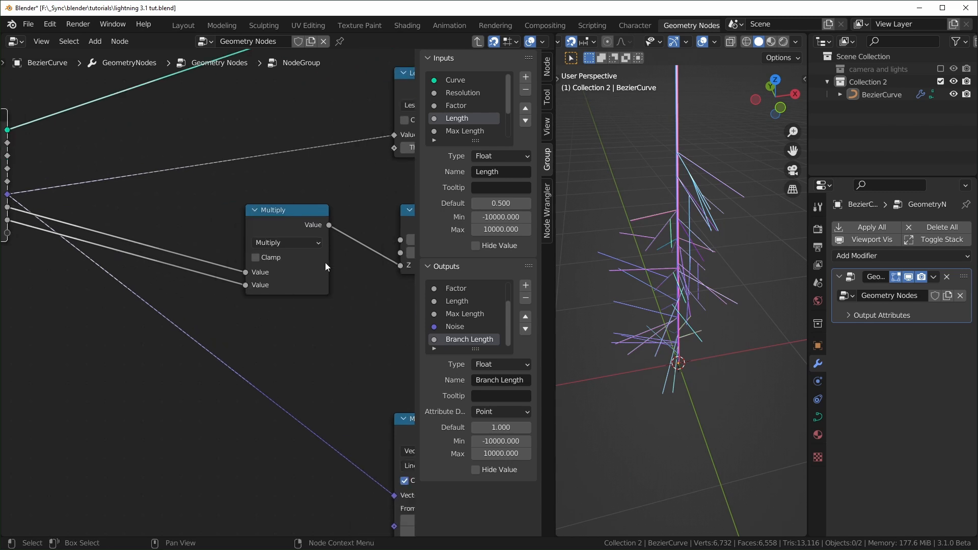
Rename the new group input to "Branch Length Multiple"
{"action": "scroll", "coordinate": [483, 131], "scroll_direction": "down", "scroll_amount": 3}
{"action": "left_click", "coordinate": [484, 131]}
{"action": "left_click", "coordinate": [505, 172]}
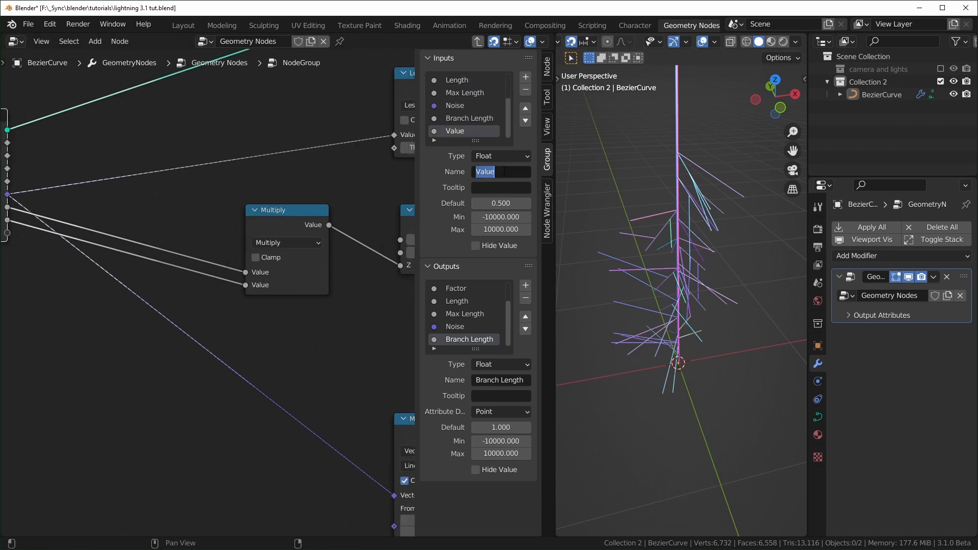
{"action": "type", "text": "Branch Length Multiple"}
{"action": "key", "text": "Return"}
Link Branch Length Multiple from the Group Input beside the Group Output to a new output socket
{"action": "scroll", "coordinate": [326, 265], "scroll_direction": "down", "scroll_amount": 6}
{"action": "middle_click_drag", "start_coordinate": [326, 265], "coordinate": [411, 365]}
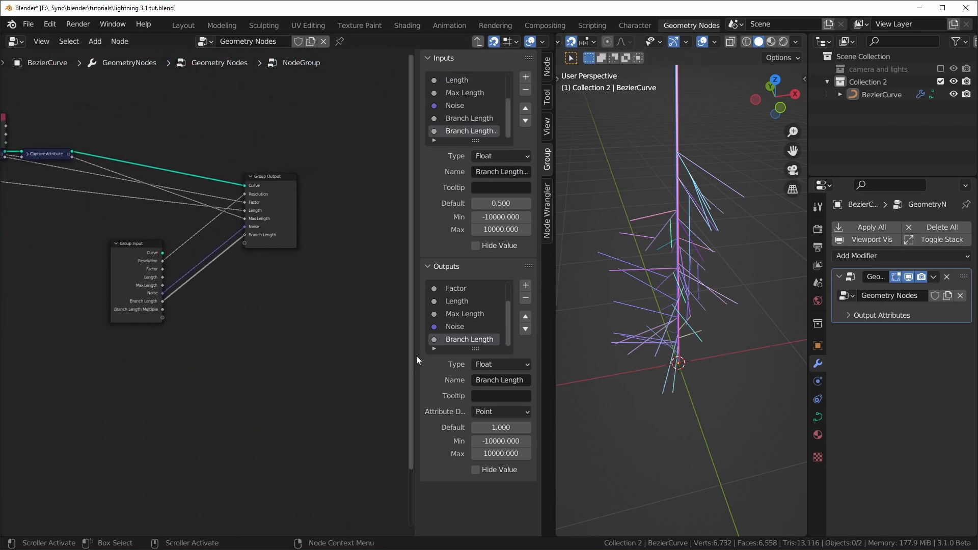
{"action": "scroll", "coordinate": [432, 348], "scroll_direction": "up", "scroll_amount": 1}
{"action": "scroll", "coordinate": [153, 314], "scroll_direction": "up", "scroll_amount": 5}
{"action": "left_click_drag", "start_coordinate": [146, 317], "coordinate": [241, 327]}
{"action": "left_click_drag", "start_coordinate": [76, 238], "coordinate": [4, 250]}
Link the Multiply node's result to the Group Output's Branch Length socket and leave the node group
{"action": "scroll", "coordinate": [43, 307], "scroll_direction": "down", "scroll_amount": 4}
{"action": "middle_click_drag", "start_coordinate": [7, 305], "coordinate": [381, 305]}
{"action": "middle_click_drag", "start_coordinate": [67, 320], "coordinate": [433, 327]}
{"action": "middle_click_drag", "start_coordinate": [20, 322], "coordinate": [309, 293]}
{"action": "middle_click_drag", "start_coordinate": [130, 302], "coordinate": [194, 307]}
{"action": "scroll", "coordinate": [210, 259], "scroll_direction": "up", "scroll_amount": 3}
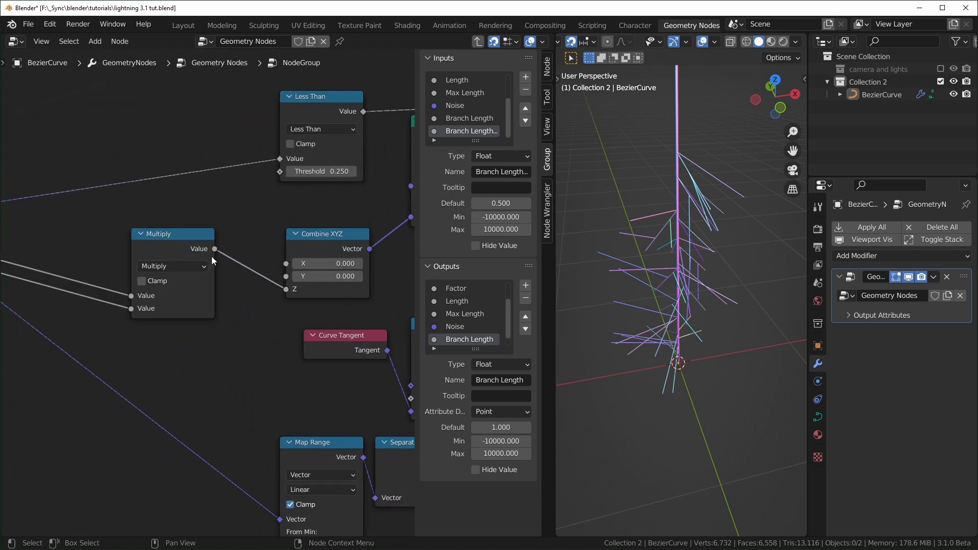
{"action": "left_click_drag", "start_coordinate": [215, 249], "coordinate": [311, 145]}
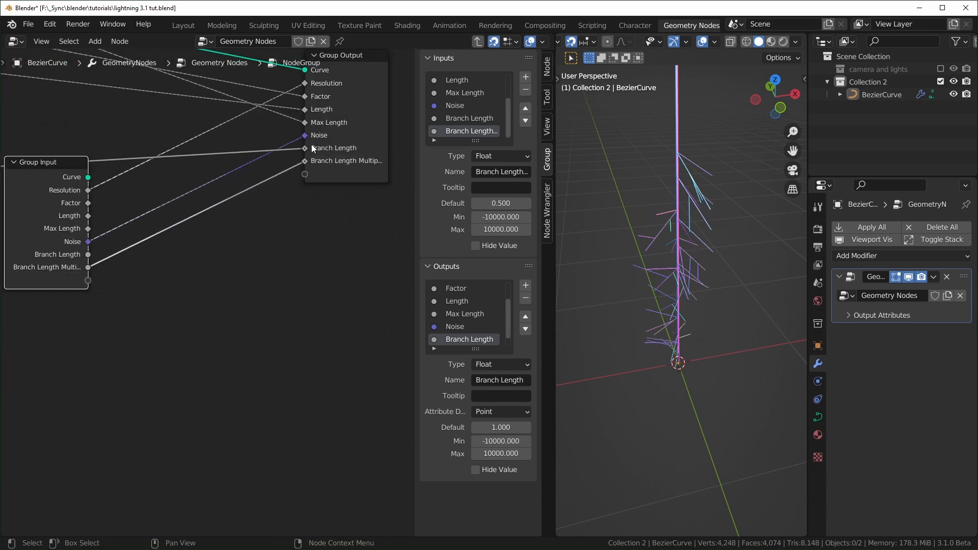
{"action": "key", "text": "Tab"}
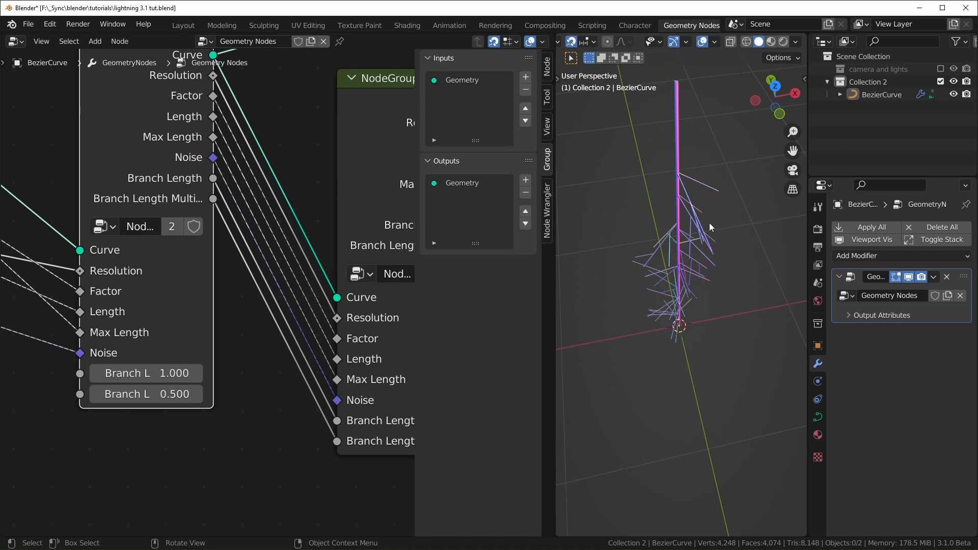
Inside the node group, expose the Less Than node's Threshold as a group input and pass it through to the Group Output
{"action": "scroll", "coordinate": [274, 246], "scroll_direction": "down", "scroll_amount": 4}
{"action": "middle_click_drag", "start_coordinate": [274, 245], "coordinate": [407, 270]}
{"action": "scroll", "coordinate": [283, 186], "scroll_direction": "down", "scroll_amount": 4}
{"action": "key", "text": "Tab"}
{"action": "mouse_move", "coordinate": [284, 186]}
{"action": "middle_mouse_down"}
{"action": "mouse_move", "coordinate": [210, 307]}
{"action": "mouse_move", "coordinate": [331, 310]}
{"action": "middle_mouse_up"}
{"action": "mouse_move", "coordinate": [102, 322]}
{"action": "middle_mouse_down"}
{"action": "mouse_move", "coordinate": [346, 315]}
{"action": "mouse_move", "coordinate": [152, 309]}
{"action": "middle_mouse_up"}
{"action": "middle_click_drag", "start_coordinate": [100, 252], "coordinate": [192, 267]}
{"action": "scroll", "coordinate": [104, 285], "scroll_direction": "down", "scroll_amount": 1}
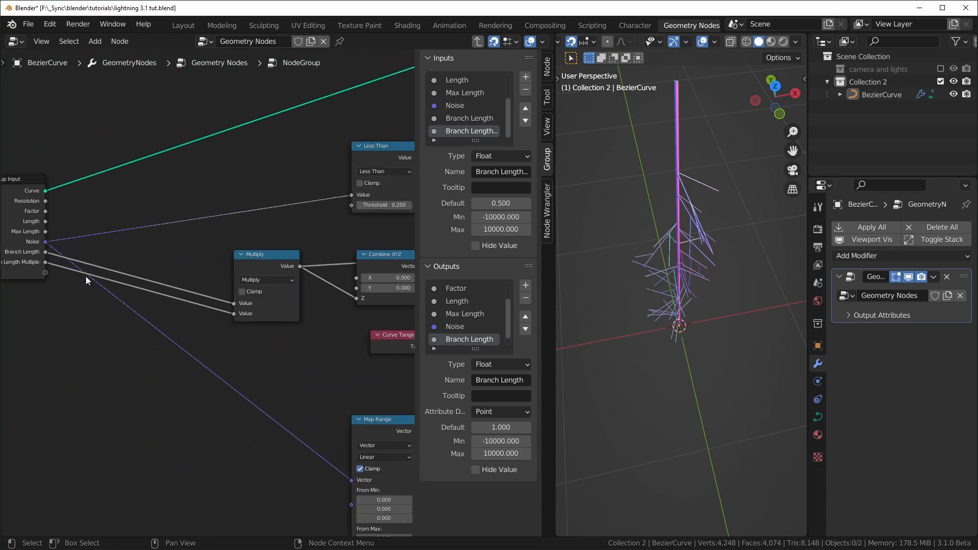
{"action": "left_click_drag", "start_coordinate": [45, 272], "coordinate": [353, 204]}
{"action": "left_click_drag", "start_coordinate": [354, 204], "coordinate": [353, 203]}
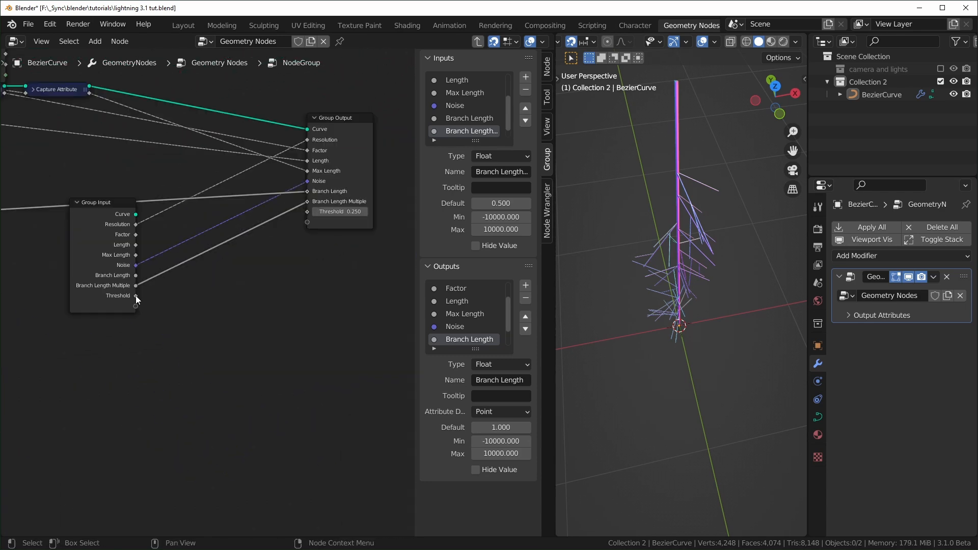
{"action": "left_click_drag", "start_coordinate": [135, 295], "coordinate": [310, 215]}
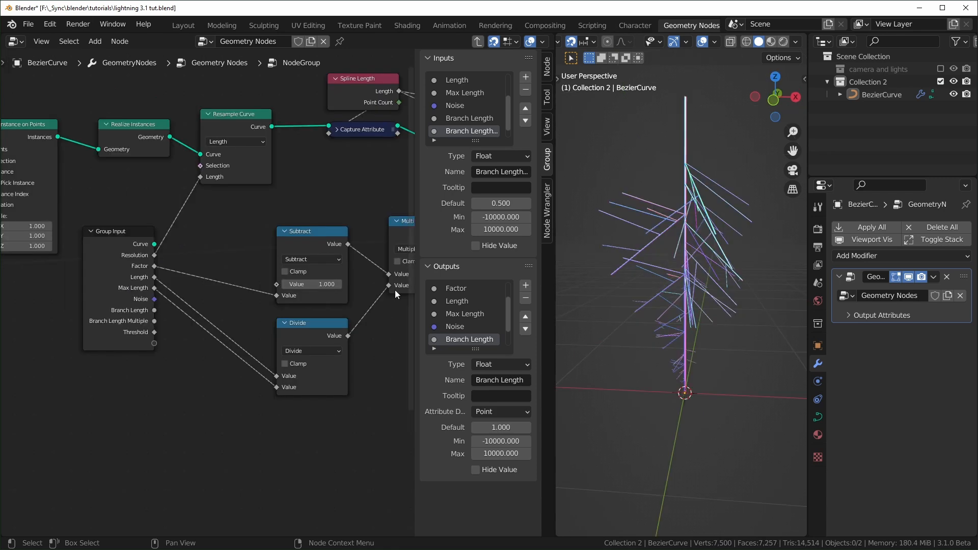
Move the Subtract, Divide and Multiply nodes closer to their Group Input and insert a duplicate Multiply node after the existing one
{"action": "mouse_move", "coordinate": [706, 214]}
{"action": "middle_mouse_down"}
{"action": "mouse_move", "coordinate": [700, 226]}
{"action": "mouse_move", "coordinate": [693, 220]}
{"action": "middle_mouse_up"}
{"action": "key", "text": "KP_1"}
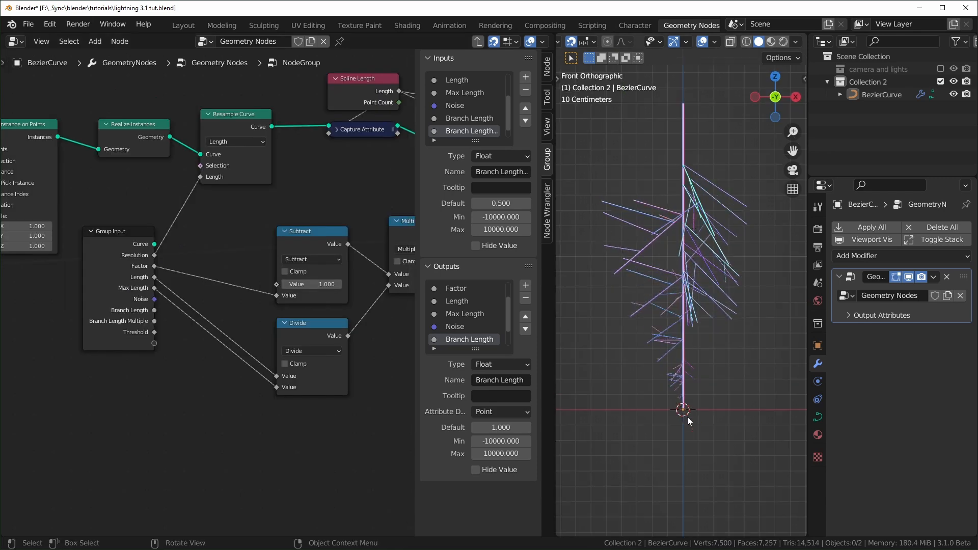
{"action": "scroll", "coordinate": [137, 206], "scroll_direction": "down", "scroll_amount": 2}
{"action": "left_click_drag", "start_coordinate": [220, 208], "coordinate": [197, 208]}
{"action": "left_click_drag", "start_coordinate": [221, 277], "coordinate": [198, 277]}
{"action": "left_click_drag", "start_coordinate": [307, 198], "coordinate": [283, 233]}
{"action": "key", "text": "shift+d"}
{"action": "left_click", "coordinate": [334, 212]}
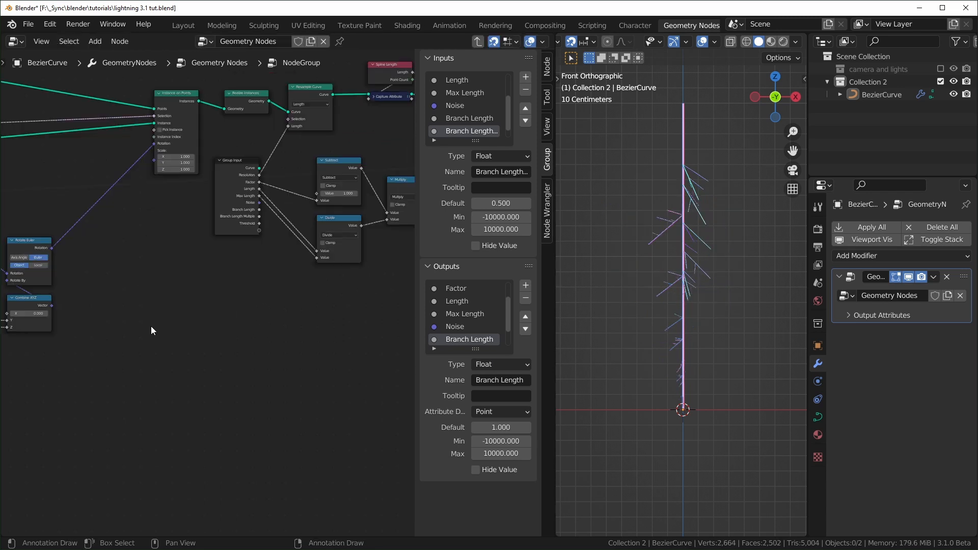
Link the X output of the Separate XYZ node to the duplicated Multiply node
{"action": "middle_click_drag", "start_coordinate": [151, 326], "coordinate": [352, 305]}
{"action": "scroll", "coordinate": [148, 334], "scroll_direction": "up", "scroll_amount": 3}
{"action": "middle_click_drag", "start_coordinate": [22, 331], "coordinate": [280, 338]}
{"action": "middle_click_drag", "start_coordinate": [351, 311], "coordinate": [167, 300]}
{"action": "scroll", "coordinate": [167, 301], "scroll_direction": "up", "scroll_amount": 1}
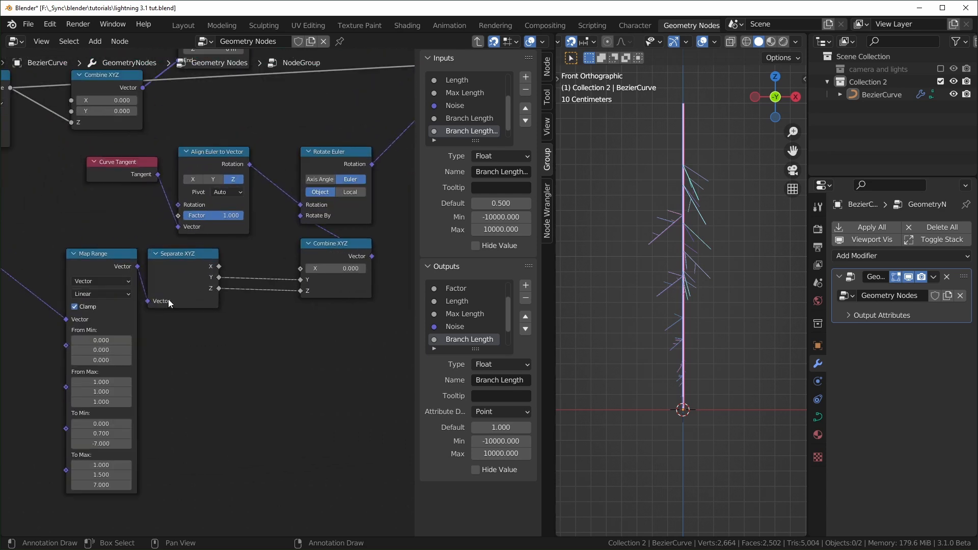
{"action": "left_click_drag", "start_coordinate": [209, 266], "coordinate": [105, 177]}
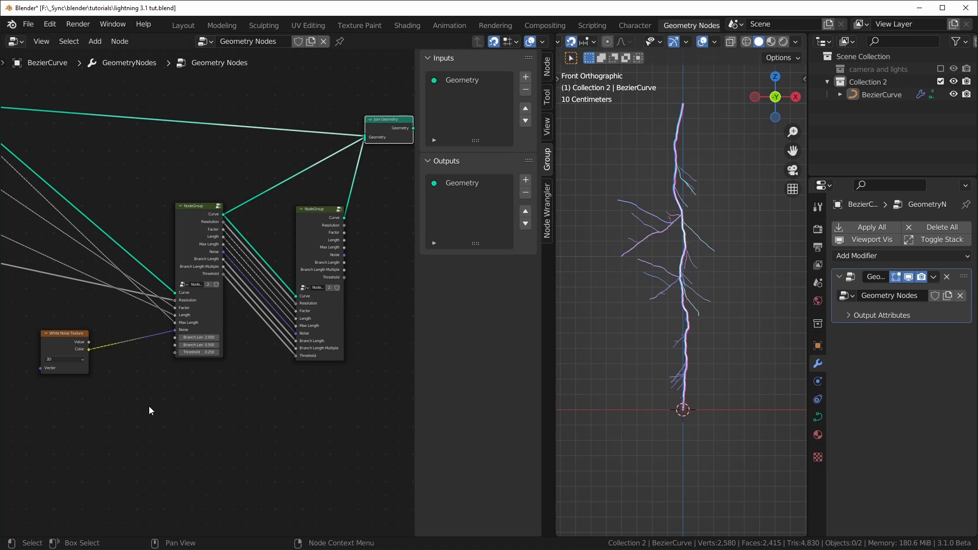
Switch the White Noise Texture in the main node tree to 4D and set its W value to 3.450
{"action": "scroll", "coordinate": [166, 408], "scroll_direction": "up", "scroll_amount": 3}
{"action": "left_click", "coordinate": [153, 359]}
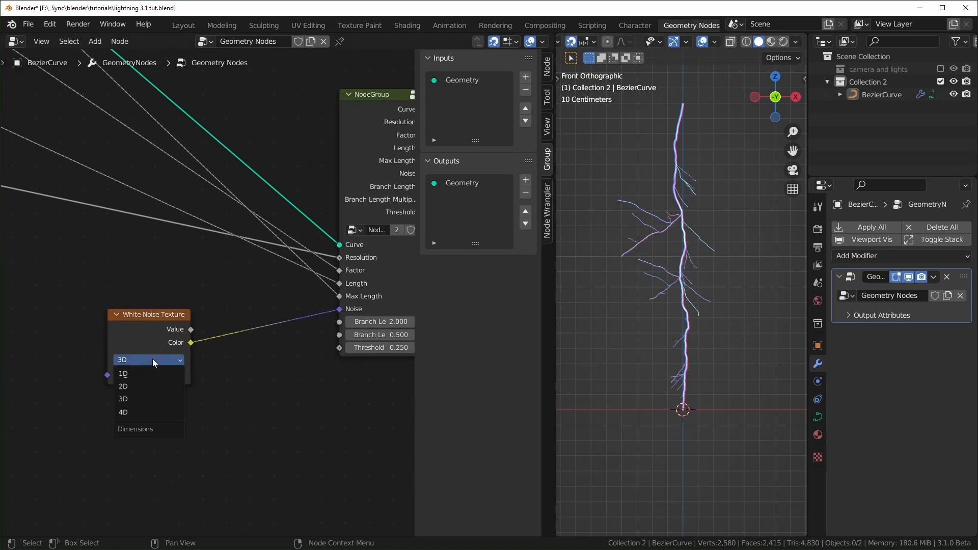
{"action": "left_click", "coordinate": [130, 412]}
{"action": "left_click_drag", "start_coordinate": [156, 389], "coordinate": [179, 389]}
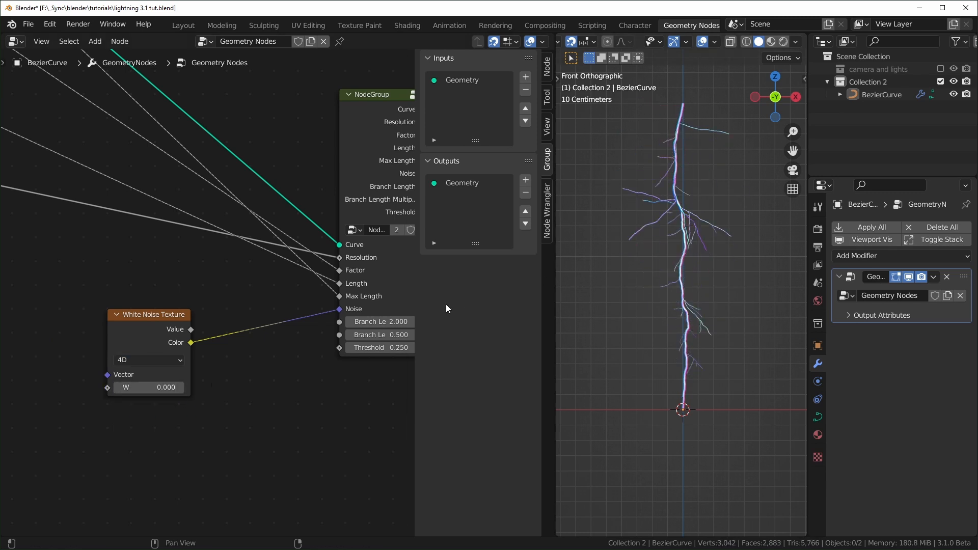
{"action": "left_click_drag", "start_coordinate": [153, 387], "coordinate": [235, 438]}
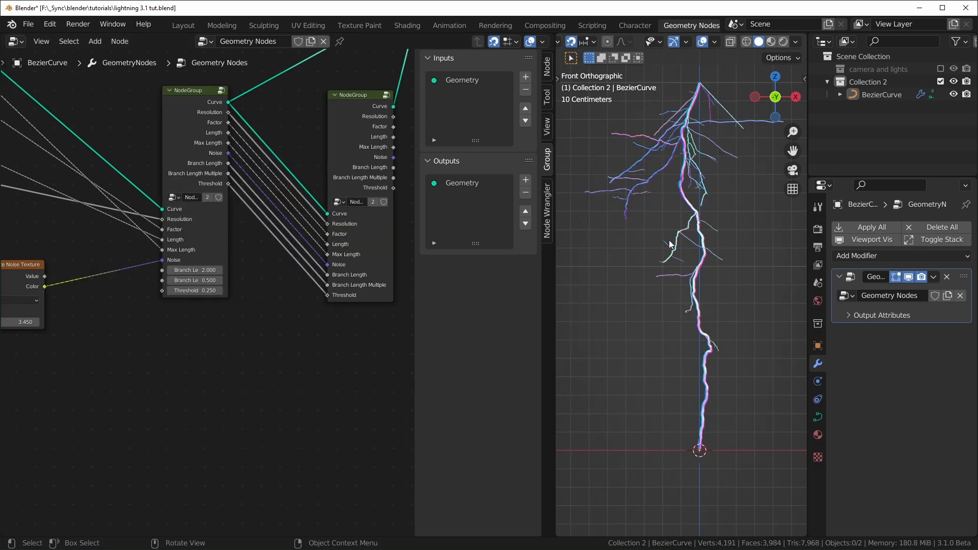
Examine the branches growing from the top end of the lightning bolt from several angles
{"action": "middle_click_drag", "start_coordinate": [670, 245], "coordinate": [637, 152]}
{"action": "mouse_move", "coordinate": [715, 251]}
{"action": "middle_mouse_down"}
{"action": "mouse_move", "coordinate": [765, 289]}
{"action": "mouse_move", "coordinate": [708, 207]}
{"action": "mouse_move", "coordinate": [733, 248]}
{"action": "middle_mouse_up"}
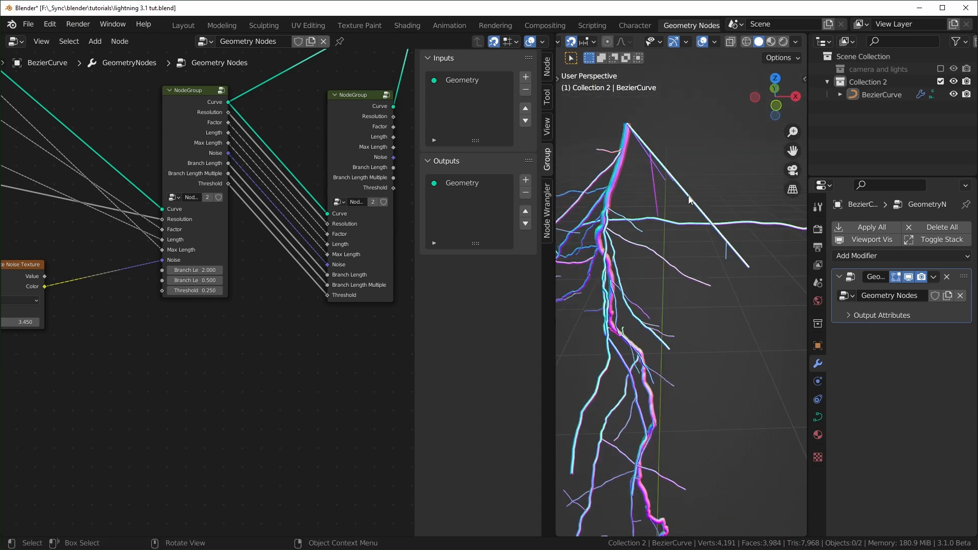
{"action": "scroll", "coordinate": [735, 286], "scroll_direction": "down", "scroll_amount": 4}
{"action": "middle_click_drag", "start_coordinate": [663, 422], "coordinate": [686, 316], "text": "shift"}
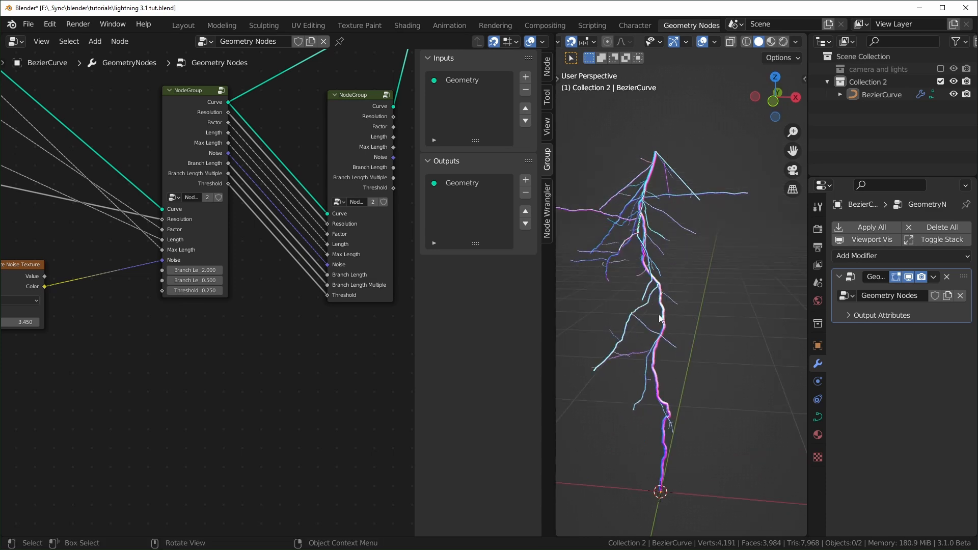
{"action": "scroll", "coordinate": [665, 151], "scroll_direction": "up", "scroll_amount": 3}
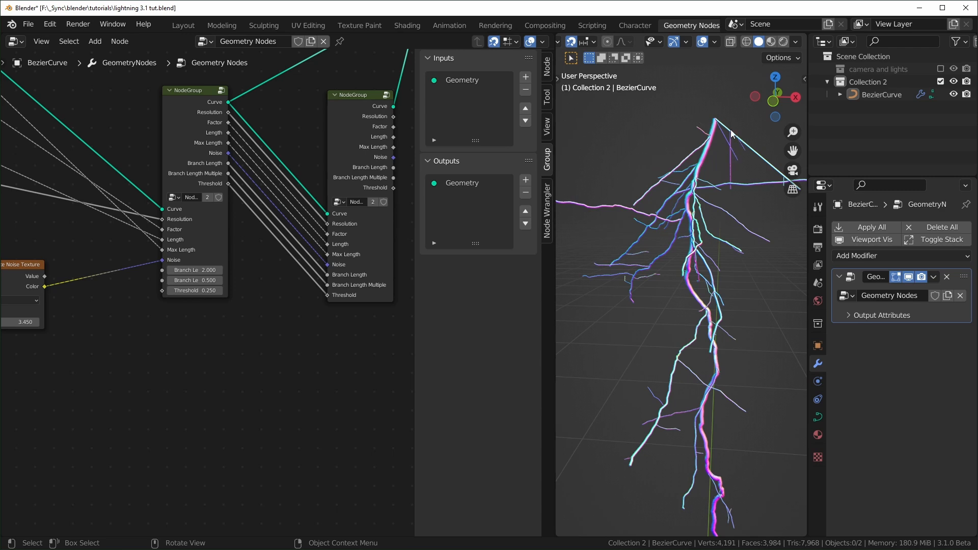
Inside the node group, add an Endpoint Selection node below the Less Than node
{"action": "left_click", "coordinate": [207, 104]}
{"action": "key", "text": "Tab"}
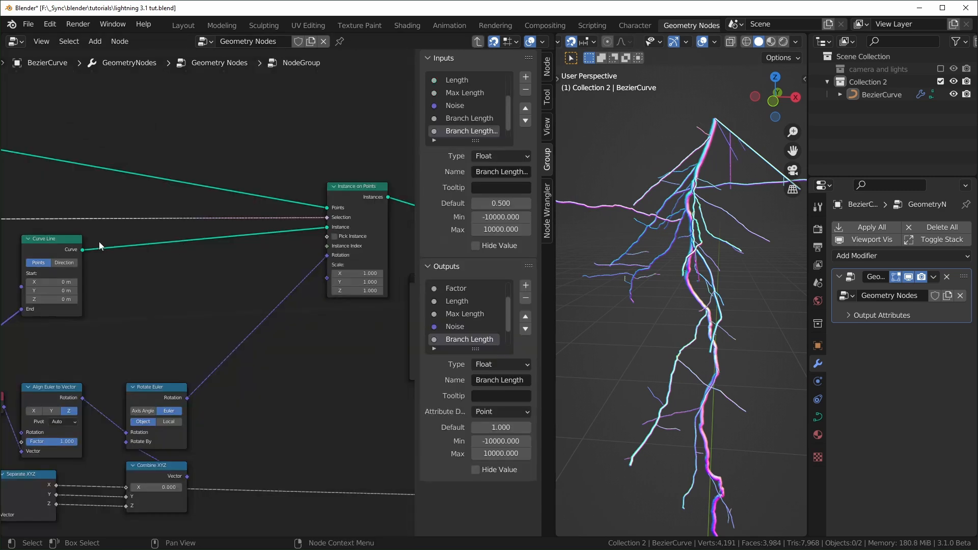
{"action": "middle_click_drag", "start_coordinate": [132, 316], "coordinate": [308, 286]}
{"action": "scroll", "coordinate": [275, 286], "scroll_direction": "down", "scroll_amount": 2}
{"action": "middle_click_drag", "start_coordinate": [61, 294], "coordinate": [276, 283]}
{"action": "scroll", "coordinate": [178, 279], "scroll_direction": "up", "scroll_amount": 3}
{"action": "middle_click_drag", "start_coordinate": [252, 242], "coordinate": [77, 250]}
{"action": "middle_click_drag", "start_coordinate": [230, 228], "coordinate": [164, 232]}
{"action": "scroll", "coordinate": [151, 188], "scroll_direction": "up", "scroll_amount": 2}
{"action": "key", "text": "KP_1"}
{"action": "middle_click_drag", "start_coordinate": [84, 310], "coordinate": [162, 309]}
{"action": "key", "text": "shift+a"}
{"action": "type", "text": "sendoi"}
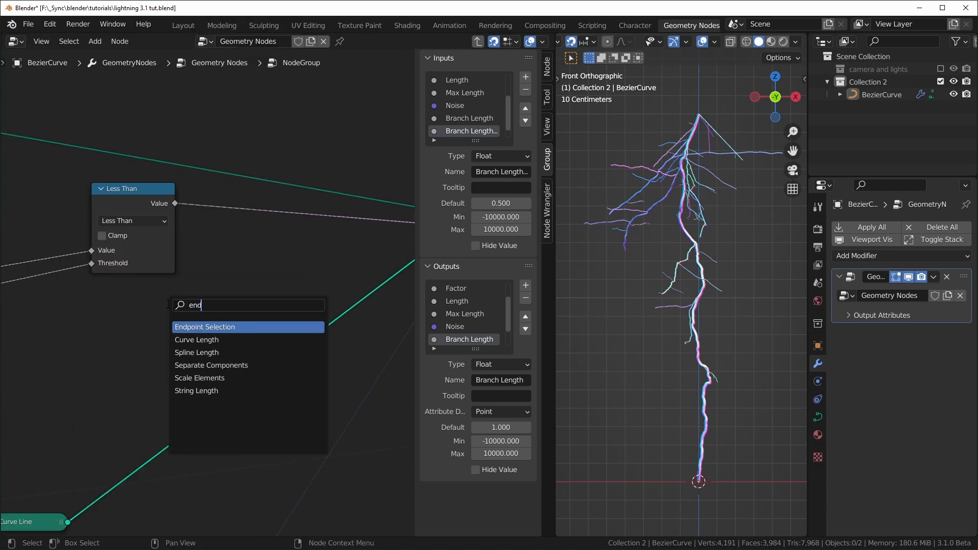
{"action": "key", "text": "Return"}
{"action": "left_click", "coordinate": [85, 291]}
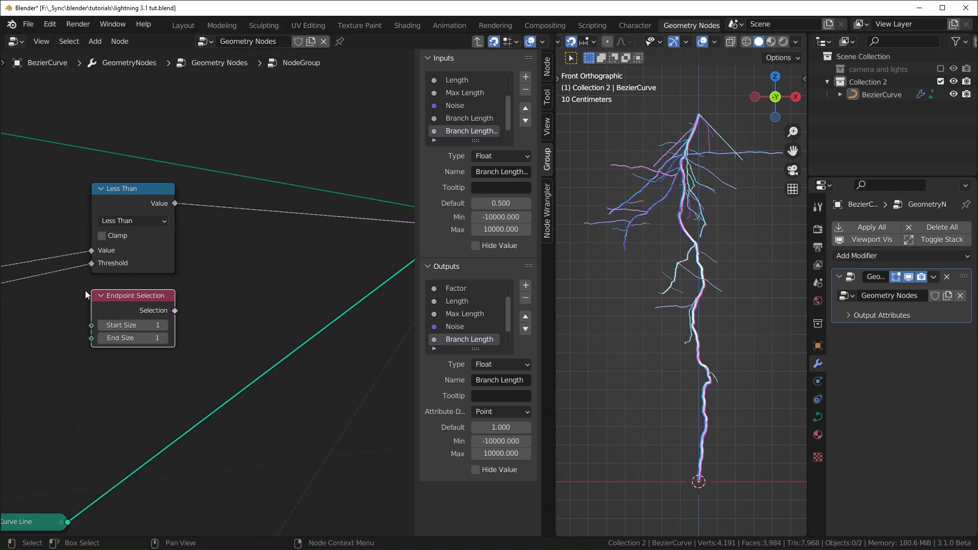
Link the Endpoint Selection output to the Selection input of Instance on Points
{"action": "scroll", "coordinate": [227, 312], "scroll_direction": "down", "scroll_amount": 2}
{"action": "middle_click_drag", "start_coordinate": [197, 309], "coordinate": [157, 306]}
{"action": "left_click_drag", "start_coordinate": [141, 308], "coordinate": [369, 234]}
Try a Start Size and End Size of 22 on the Endpoint Selection node
{"action": "scroll", "coordinate": [201, 294], "scroll_direction": "up", "scroll_amount": 1}
{"action": "left_click_drag", "start_coordinate": [97, 322], "coordinate": [139, 334]}
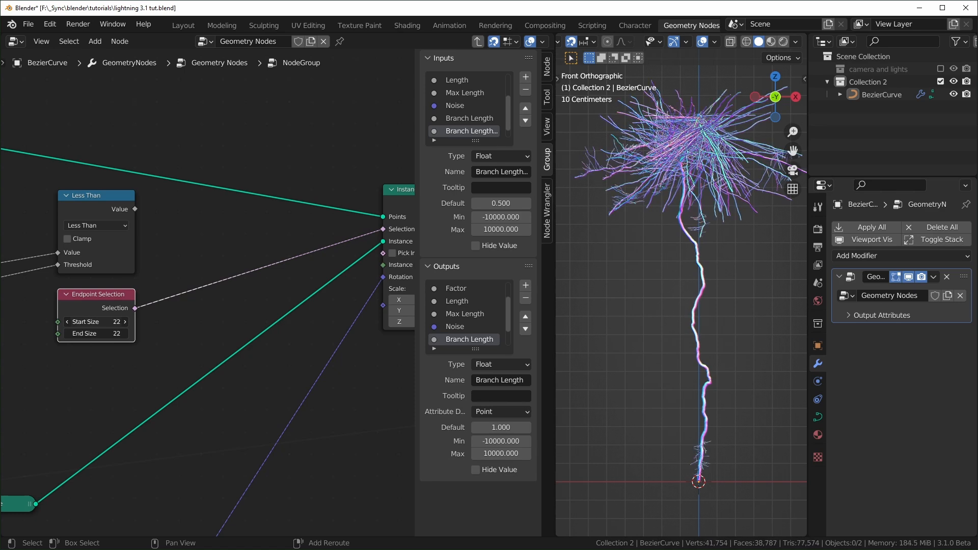
{"action": "right_click", "coordinate": [97, 323]}
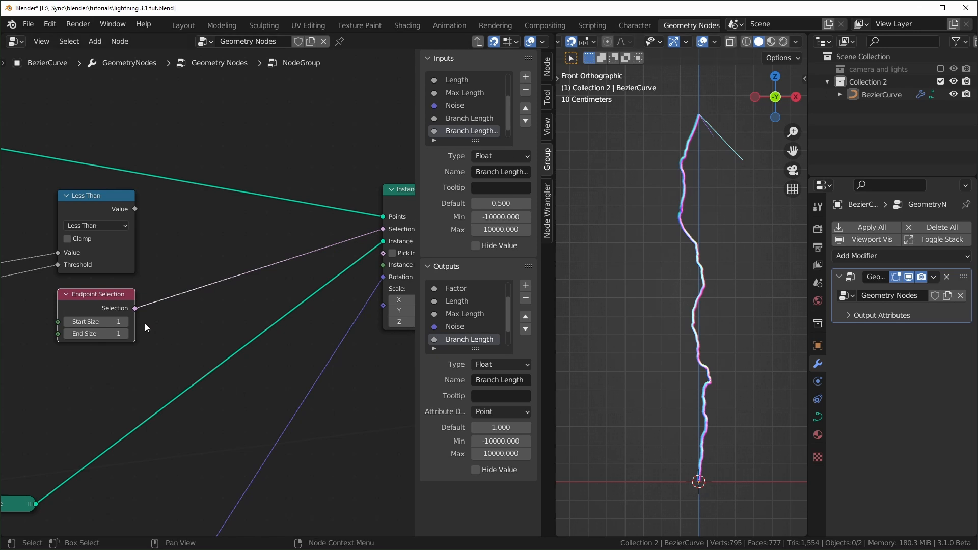
Insert a Boolean Math node between Endpoint Selection and Instance on Points and set its operation to Not
{"action": "key", "text": "shift+a"}
{"action": "key", "text": "s"}
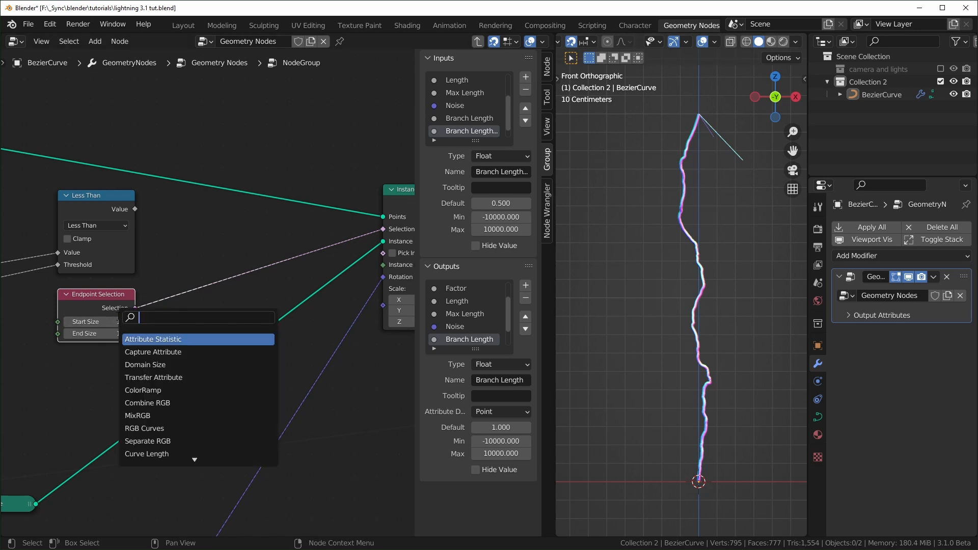
{"action": "type", "text": "bool"}
{"action": "key", "text": "Down"}
{"action": "key", "text": "Down"}
{"action": "key", "text": "Return"}
{"action": "left_click", "coordinate": [207, 294]}
{"action": "left_click", "coordinate": [207, 292]}
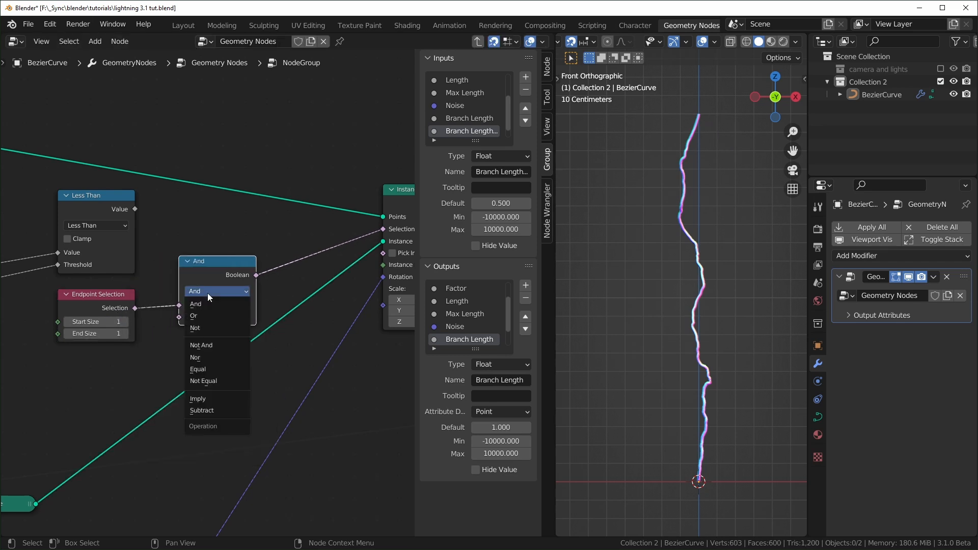
{"action": "left_click", "coordinate": [210, 328]}
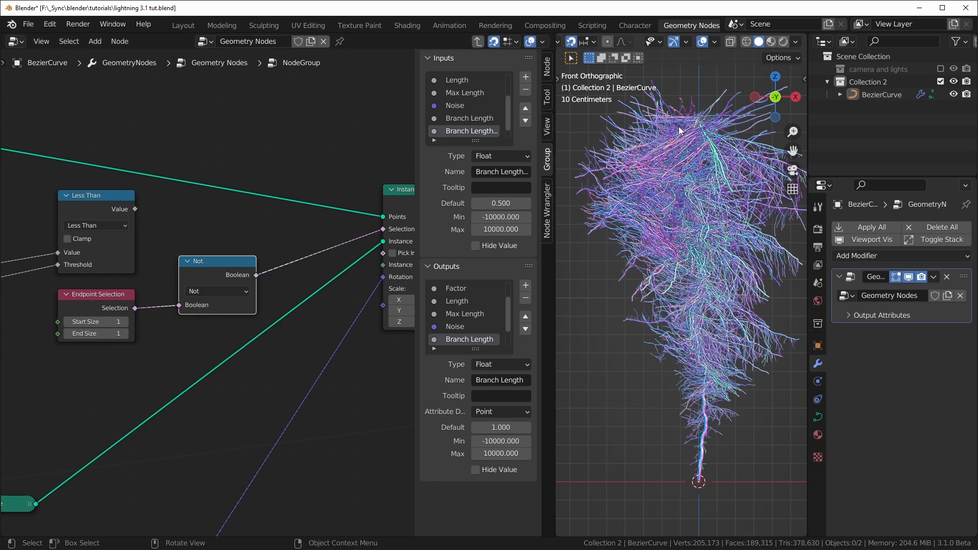
Duplicate the Not node before Instance on Points' Selection, set the copy to And, and feed it from Less Than and Not
{"action": "left_click_drag", "start_coordinate": [213, 265], "coordinate": [133, 297]}
{"action": "left_click_drag", "start_coordinate": [105, 198], "coordinate": [131, 197]}
{"action": "left_click", "coordinate": [145, 302]}
{"action": "key", "text": "shift+d"}
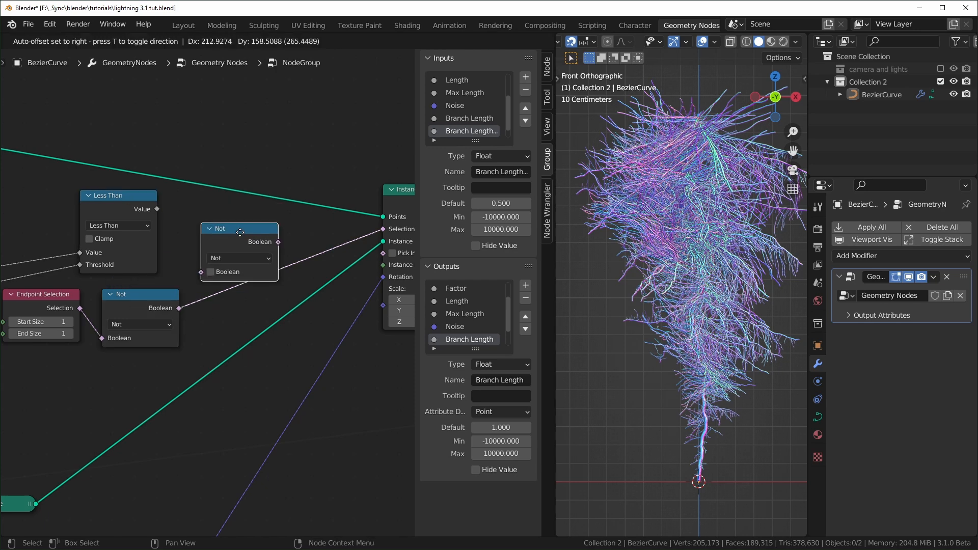
{"action": "left_click", "coordinate": [240, 233]}
{"action": "left_click", "coordinate": [257, 257]}
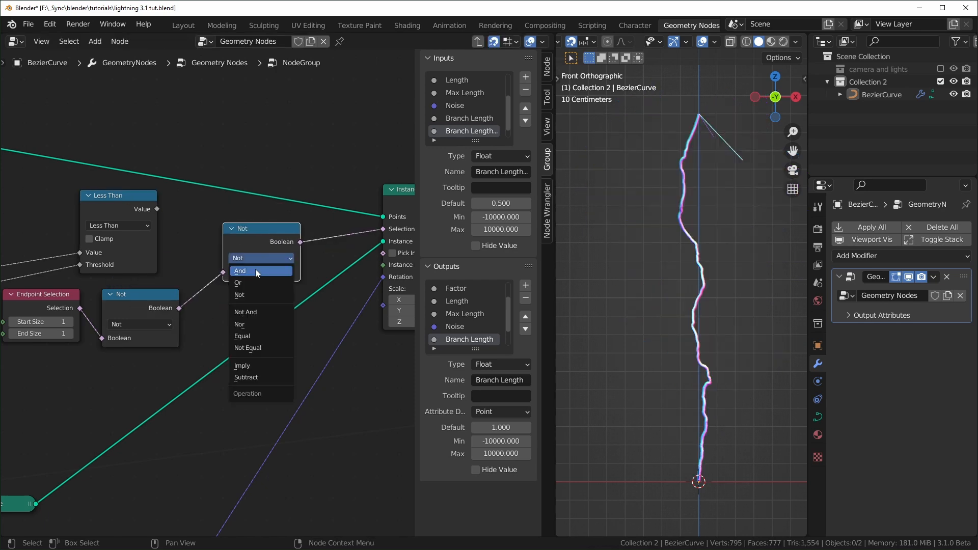
{"action": "left_click", "coordinate": [255, 271]}
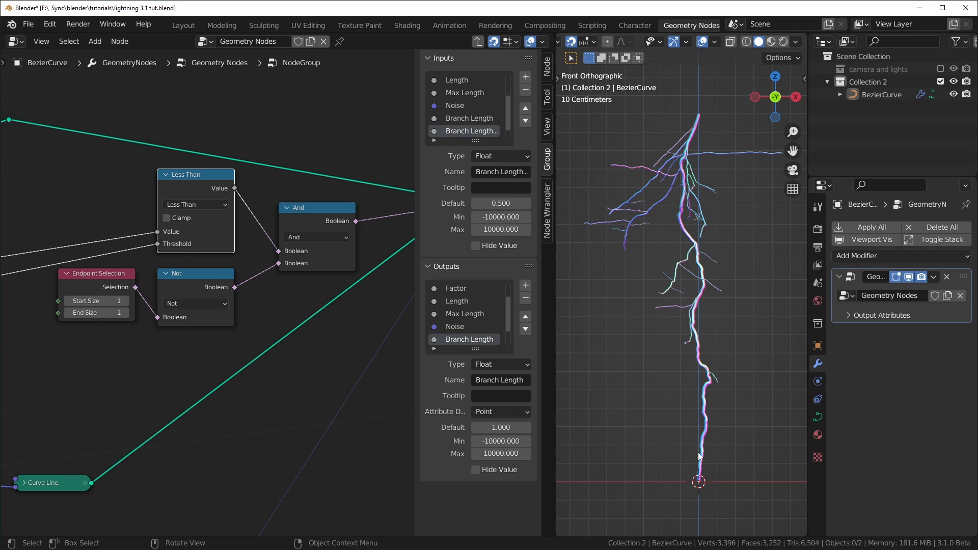
Set both the Start Size and End Size of the Endpoint Selection node to 5
{"action": "scroll", "coordinate": [159, 352], "scroll_direction": "up", "scroll_amount": 2}
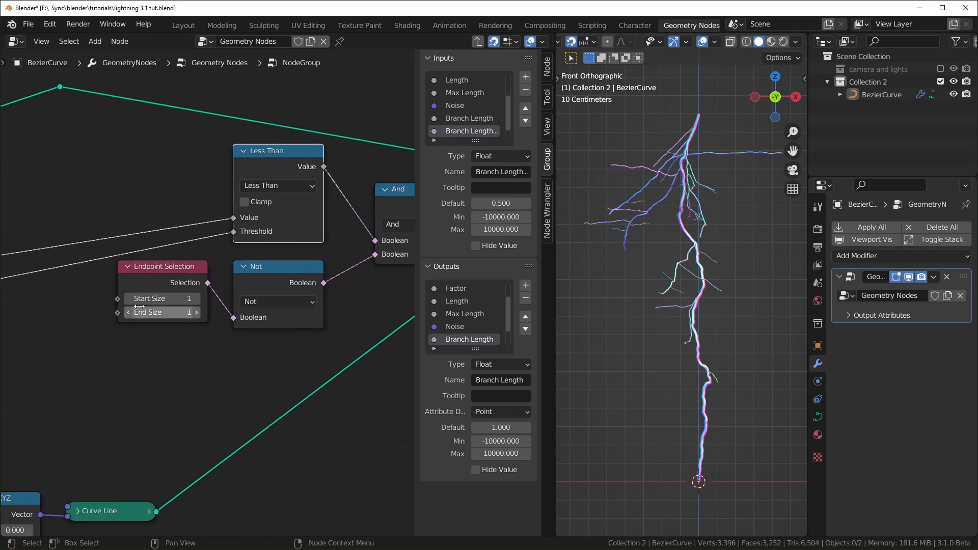
{"action": "double_click", "coordinate": [168, 299]}
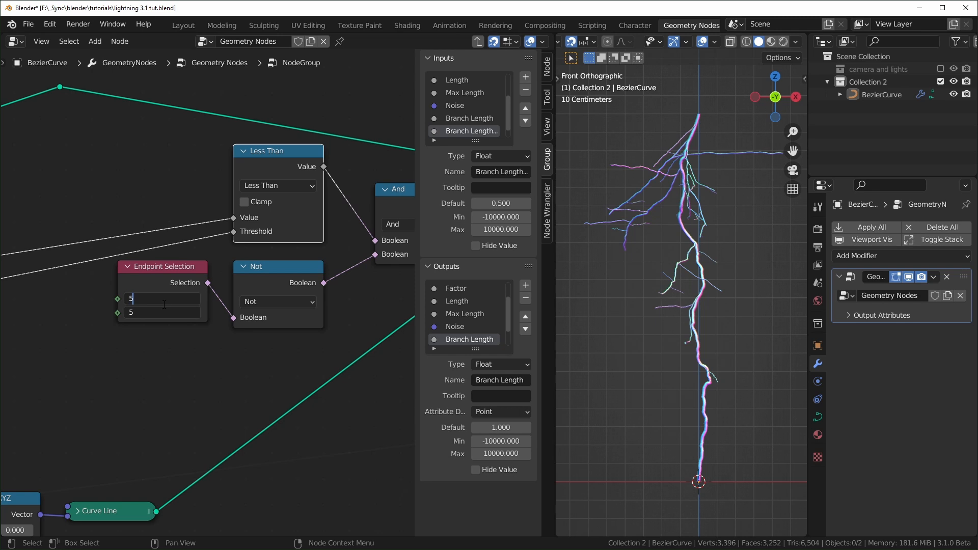
{"action": "key", "text": "Return"}
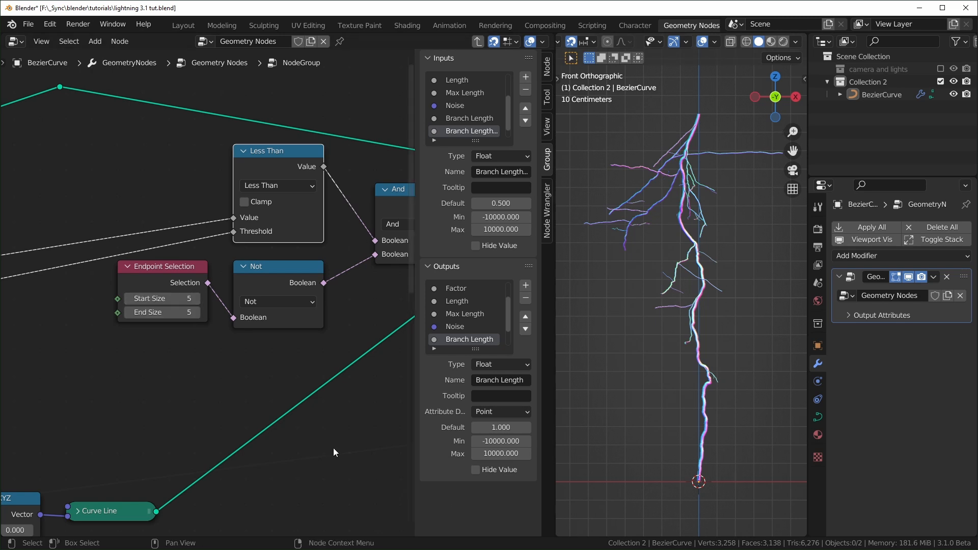
{"action": "scroll", "coordinate": [209, 292], "scroll_direction": "down", "scroll_amount": 1}
Collapse the Less Than, Endpoint Selection, Not and And nodes and move Not up beneath Less Than
{"action": "left_click", "coordinate": [182, 276]}
{"action": "middle_click_drag", "start_coordinate": [183, 277], "coordinate": [53, 281]}
{"action": "left_click_drag", "start_coordinate": [58, 191], "coordinate": [225, 312]}
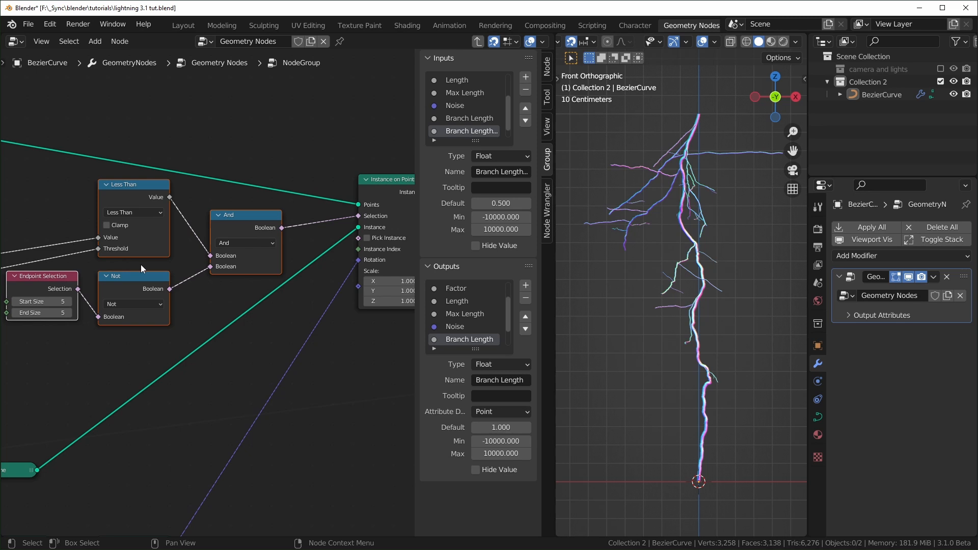
{"action": "key", "text": "ctrl+h"}
{"action": "key", "text": "g"}
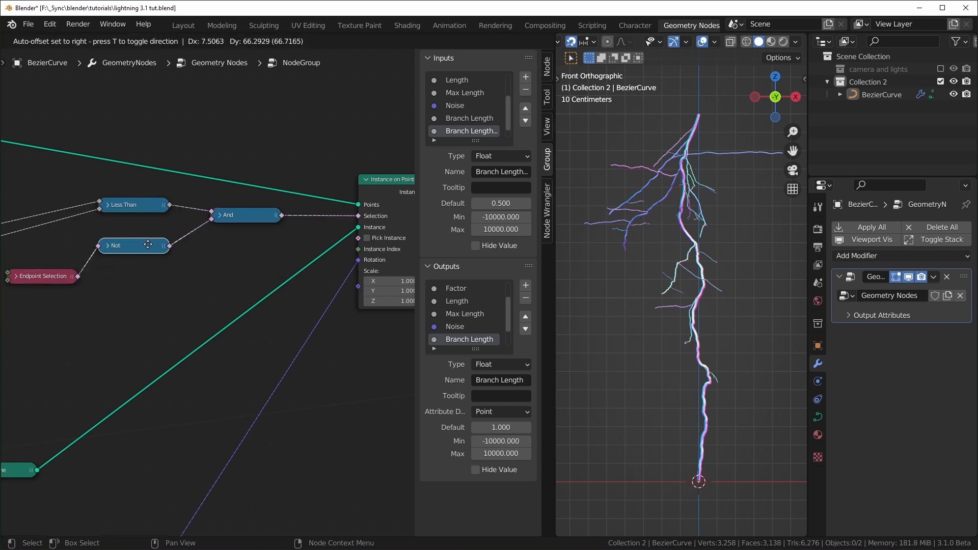
{"action": "left_click", "coordinate": [206, 362]}
Exit the node group and save the file
{"action": "key", "text": "Tab"}
{"action": "key", "text": "ctrl+s"}
Make room before Join Geometry and insert a duplicate of the second NodeGroup node on its link to Join Geometry
{"action": "middle_click_drag", "start_coordinate": [235, 311], "coordinate": [238, 338]}
{"action": "left_click_drag", "start_coordinate": [263, 164], "coordinate": [315, 158]}
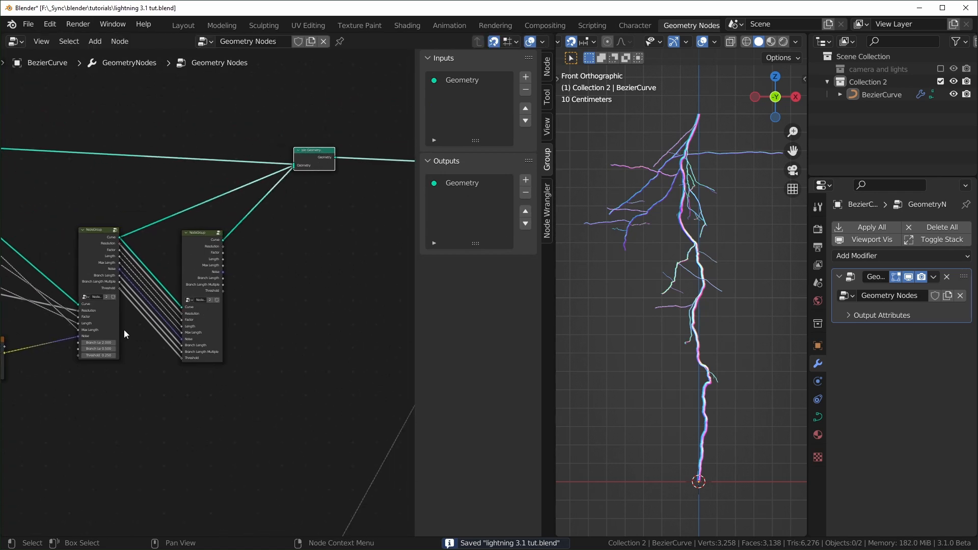
{"action": "left_click_drag", "start_coordinate": [200, 242], "coordinate": [175, 249]}
{"action": "scroll", "coordinate": [204, 293], "scroll_direction": "up", "scroll_amount": 3}
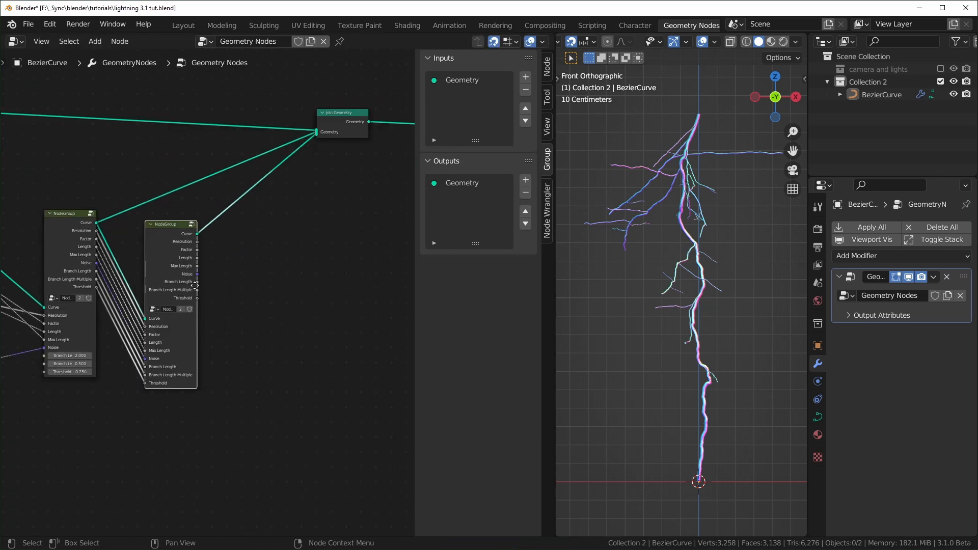
{"action": "key", "text": "shift+d"}
{"action": "left_click", "coordinate": [273, 234]}
{"action": "left_click_drag", "start_coordinate": [273, 234], "coordinate": [272, 244]}
{"action": "middle_click_drag", "start_coordinate": [306, 274], "coordinate": [267, 297]}
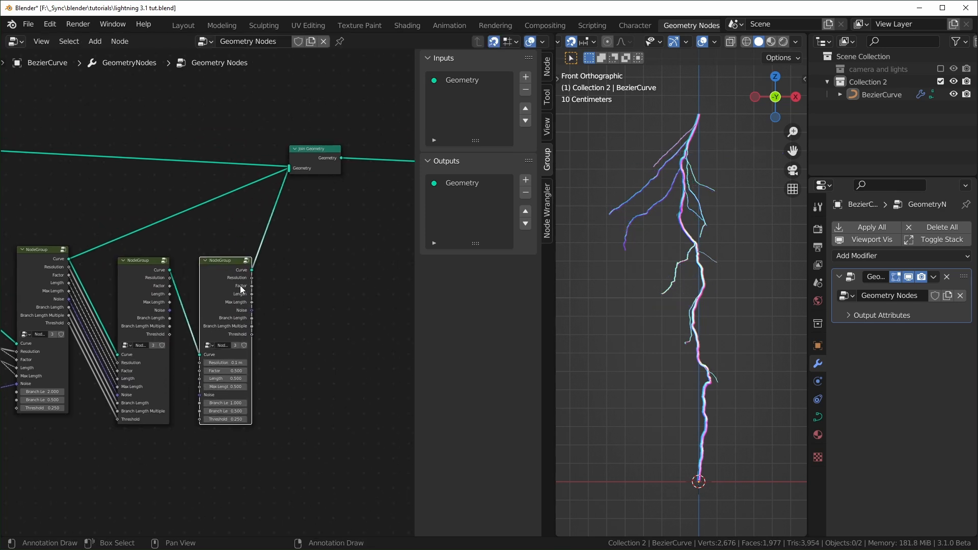
Connect the second NodeGroup's outputs to the third's matching inputs, and link the second's Curve output to Join Geometry
{"action": "scroll", "coordinate": [241, 286], "scroll_direction": "up", "scroll_amount": 2}
{"action": "middle_click_drag", "start_coordinate": [259, 237], "coordinate": [249, 210]}
{"action": "right_click_drag", "start_coordinate": [188, 231], "coordinate": [306, 374], "text": "alt"}
{"action": "right_click_drag", "start_coordinate": [170, 308], "coordinate": [242, 351], "text": "alt"}
{"action": "right_click_drag", "start_coordinate": [186, 334], "coordinate": [250, 369], "text": "alt"}
{"action": "scroll", "coordinate": [216, 234], "scroll_direction": "down", "scroll_amount": 2}
{"action": "middle_click_drag", "start_coordinate": [212, 216], "coordinate": [171, 268]}
{"action": "left_click_drag", "start_coordinate": [170, 268], "coordinate": [314, 152]}
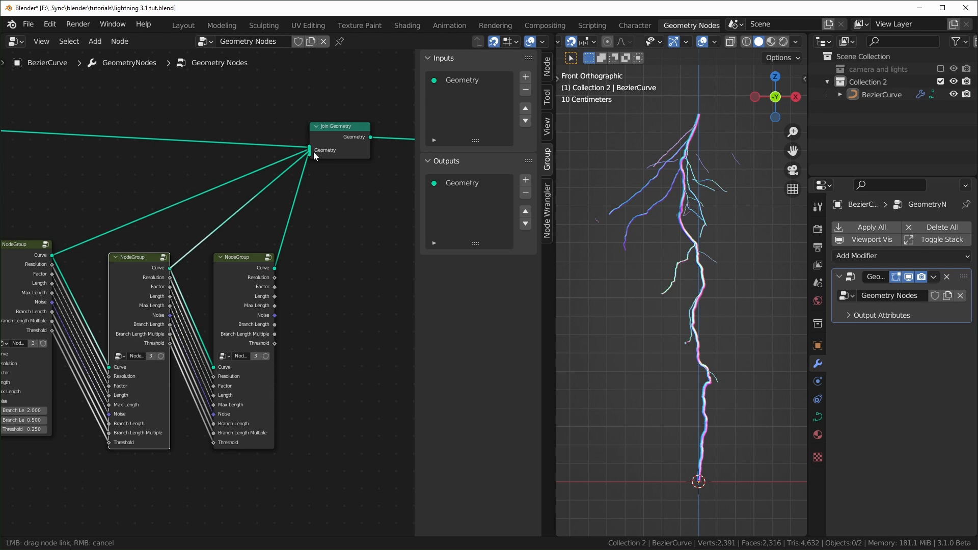
{"action": "middle_click_drag", "start_coordinate": [678, 285], "coordinate": [607, 337]}
Try out the End value of the Trim Curve node in the main branch and leave it at 1
{"action": "middle_click_drag", "start_coordinate": [193, 327], "coordinate": [252, 312]}
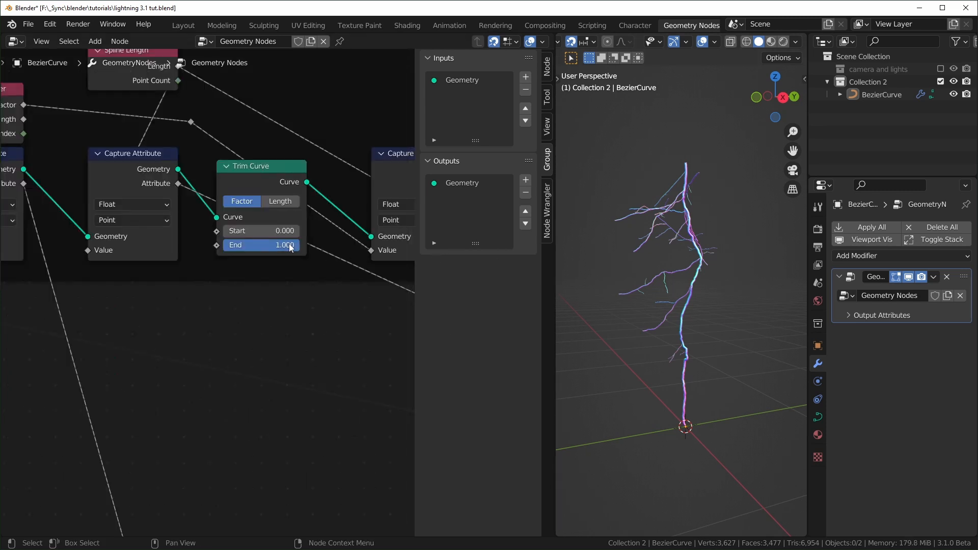
{"action": "mouse_move", "coordinate": [295, 245]}
{"action": "left_mouse_down"}
{"action": "mouse_move", "coordinate": [224, 245]}
{"action": "mouse_move", "coordinate": [299, 245]}
{"action": "left_mouse_up"}
{"action": "scroll", "coordinate": [348, 325], "scroll_direction": "down", "scroll_amount": 2}
Rearrange the first NodeGroup and move the White Noise Texture node closer to it
{"action": "middle_click_drag", "start_coordinate": [349, 328], "coordinate": [23, 274]}
{"action": "scroll", "coordinate": [303, 348], "scroll_direction": "up", "scroll_amount": 3}
{"action": "middle_click_drag", "start_coordinate": [304, 349], "coordinate": [227, 316]}
{"action": "scroll", "coordinate": [153, 338], "scroll_direction": "up", "scroll_amount": 2}
{"action": "left_click_drag", "start_coordinate": [173, 316], "coordinate": [283, 198]}
{"action": "middle_click_drag", "start_coordinate": [122, 239], "coordinate": [376, 249]}
{"action": "left_click_drag", "start_coordinate": [203, 274], "coordinate": [175, 273]}
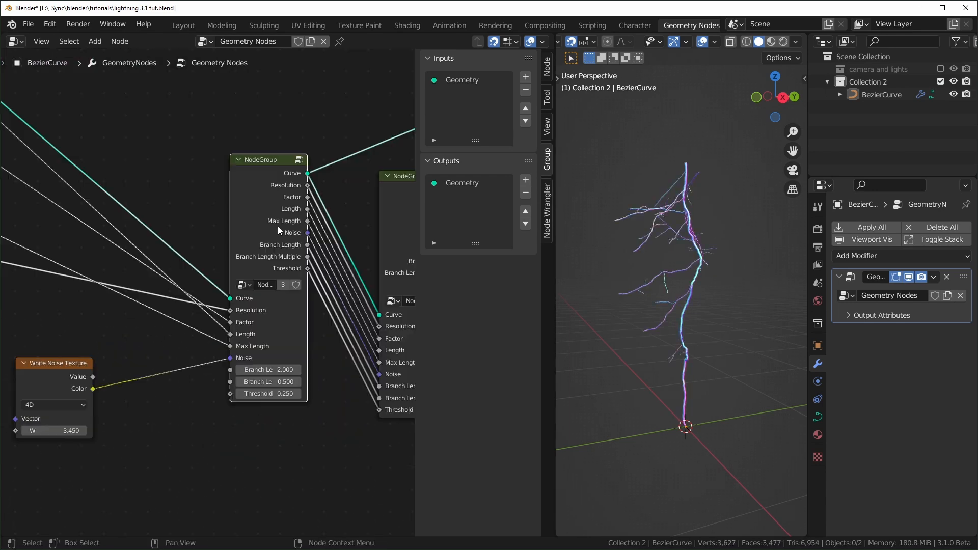
{"action": "left_click_drag", "start_coordinate": [32, 379], "coordinate": [99, 378]}
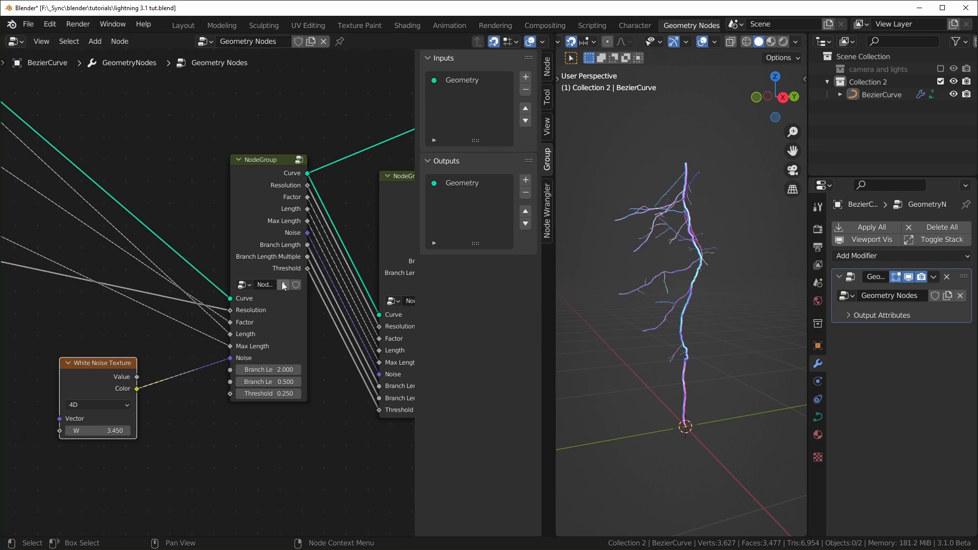
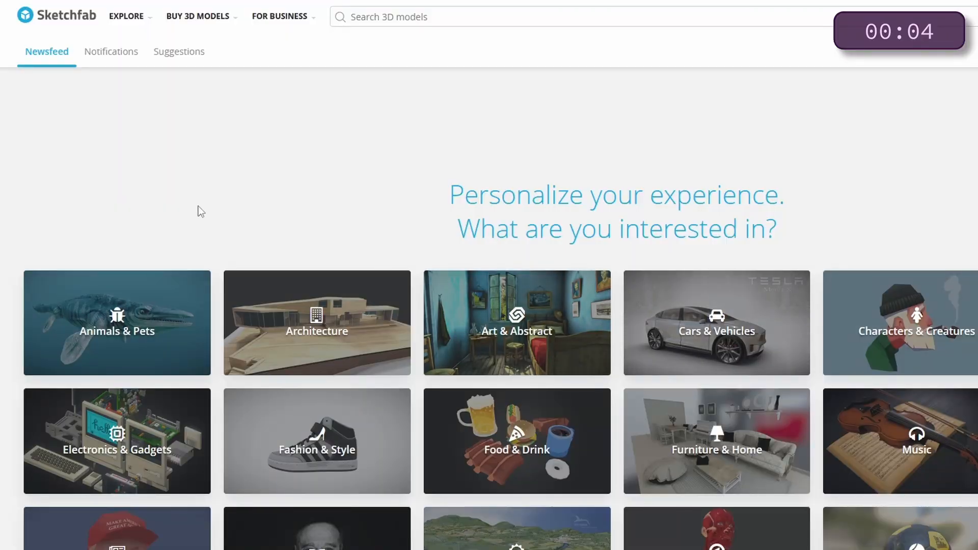
Switch to the Sketchfab website and open its Challenges page
{"action": "mouse_move", "coordinate": [125, 23]}
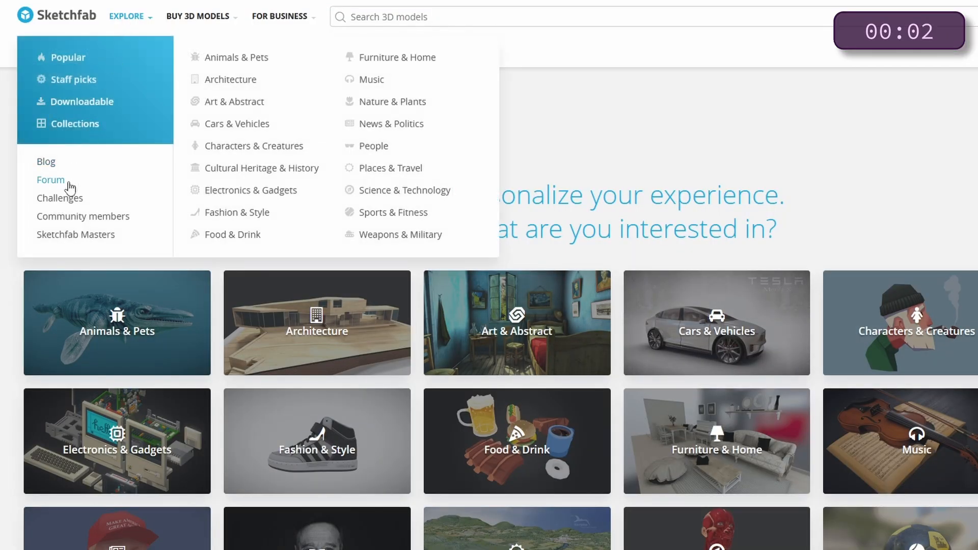
{"action": "left_click", "coordinate": [69, 197]}
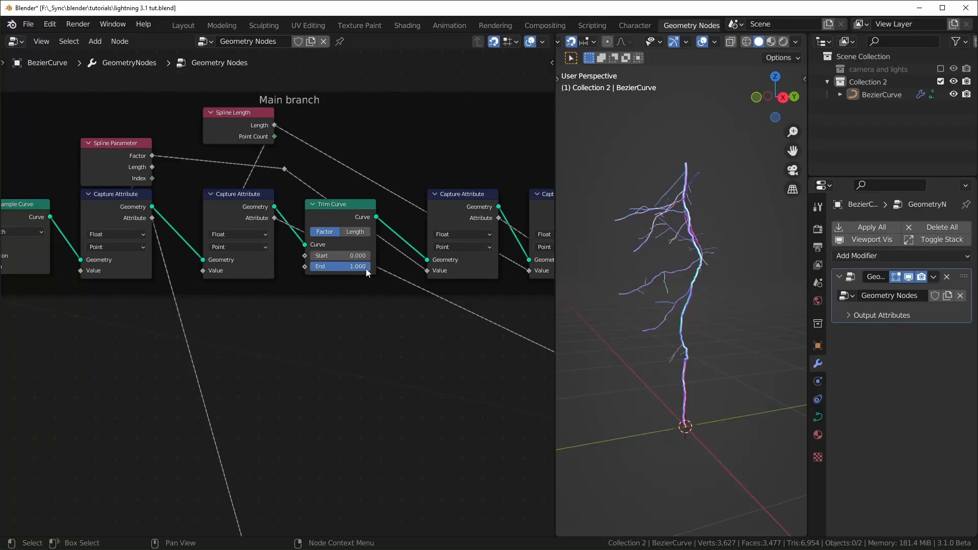
Expose the Trim Curve's End value through the Group Input node and try it out in the modifier
{"action": "mouse_move", "coordinate": [366, 272]}
{"action": "left_mouse_down"}
{"action": "mouse_move", "coordinate": [320, 268]}
{"action": "mouse_move", "coordinate": [370, 268]}
{"action": "left_mouse_up"}
{"action": "scroll", "coordinate": [333, 330], "scroll_direction": "down", "scroll_amount": 3}
{"action": "middle_click_drag", "start_coordinate": [159, 339], "coordinate": [231, 319]}
{"action": "scroll", "coordinate": [200, 316], "scroll_direction": "up", "scroll_amount": 2}
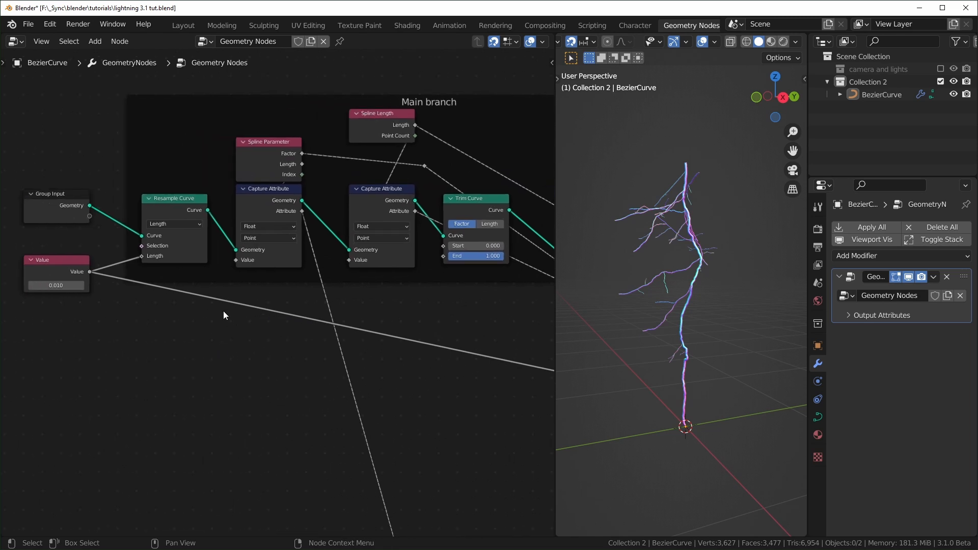
{"action": "scroll", "coordinate": [60, 221], "scroll_direction": "up", "scroll_amount": 1}
{"action": "left_click_drag", "start_coordinate": [47, 204], "coordinate": [472, 249]}
{"action": "mouse_move", "coordinate": [941, 316]}
{"action": "left_mouse_down"}
{"action": "mouse_move", "coordinate": [905, 315]}
{"action": "mouse_move", "coordinate": [941, 315]}
{"action": "left_mouse_up"}
{"action": "left_click_drag", "start_coordinate": [941, 316], "coordinate": [912, 315]}
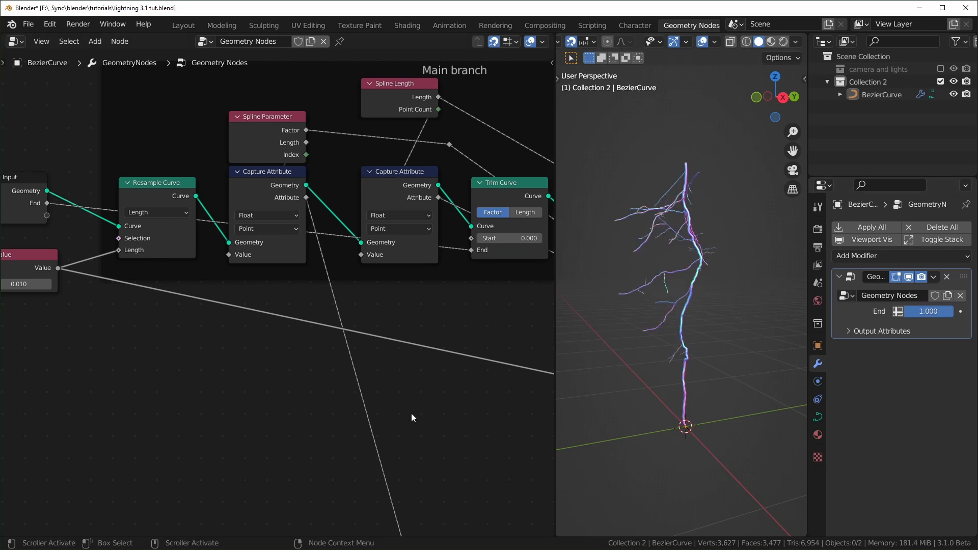
Set the maximum of the End group input to 2 and the modifier's End value to 1.816
{"action": "key", "text": "n"}
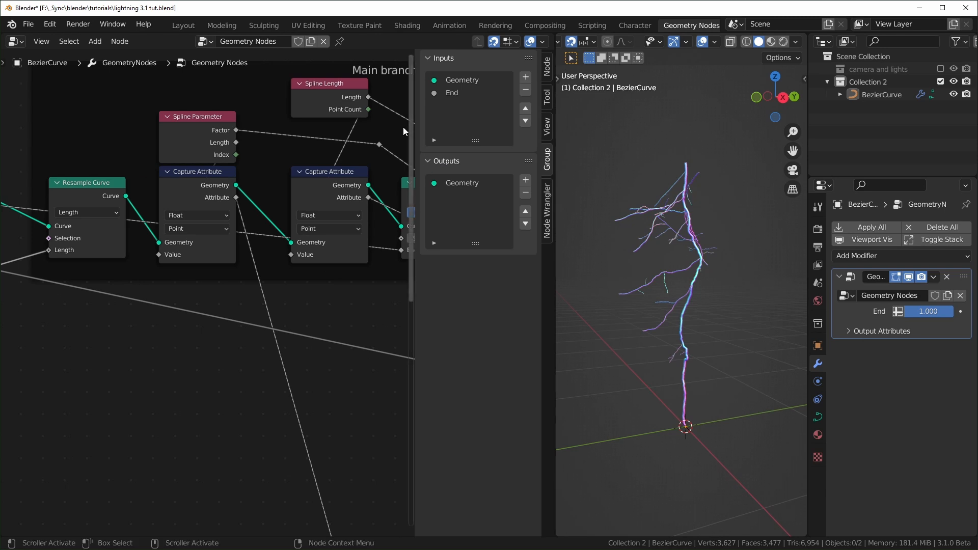
{"action": "left_click", "coordinate": [465, 92]}
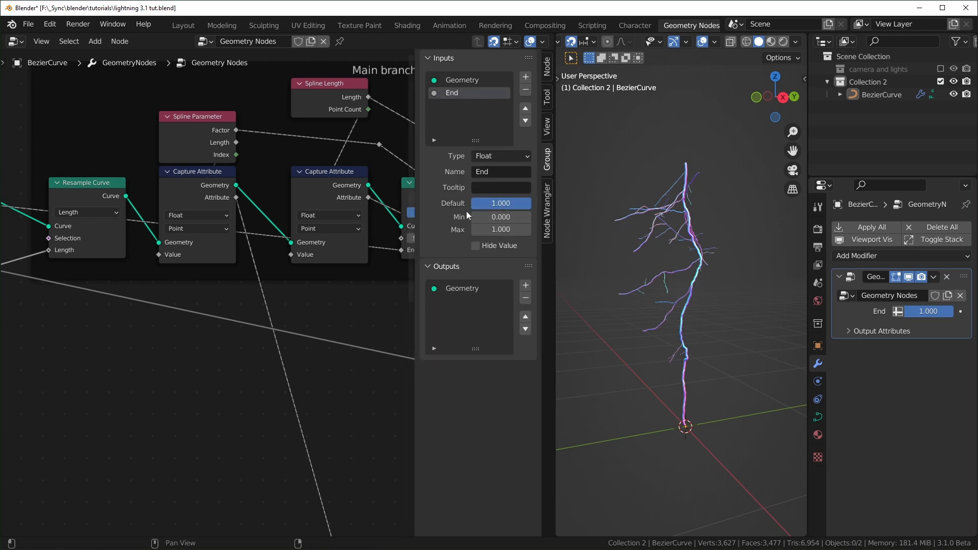
{"action": "middle_click_drag", "start_coordinate": [329, 308], "coordinate": [229, 311]}
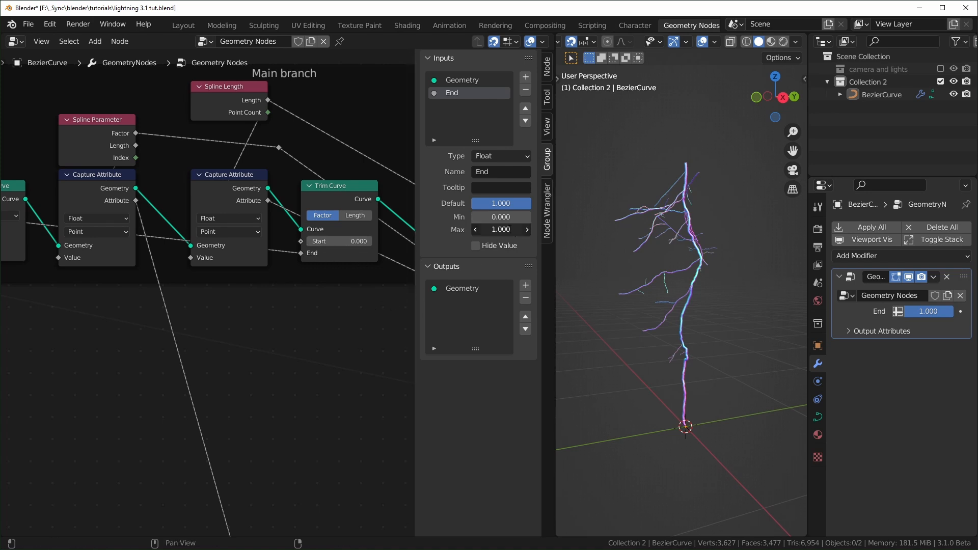
{"action": "key", "text": "Return"}
{"action": "left_click_drag", "start_coordinate": [928, 311], "coordinate": [926, 311]}
Try unlinking the Trim Curve's End input and undo the change
{"action": "left_click_drag", "start_coordinate": [302, 254], "coordinate": [245, 292]}
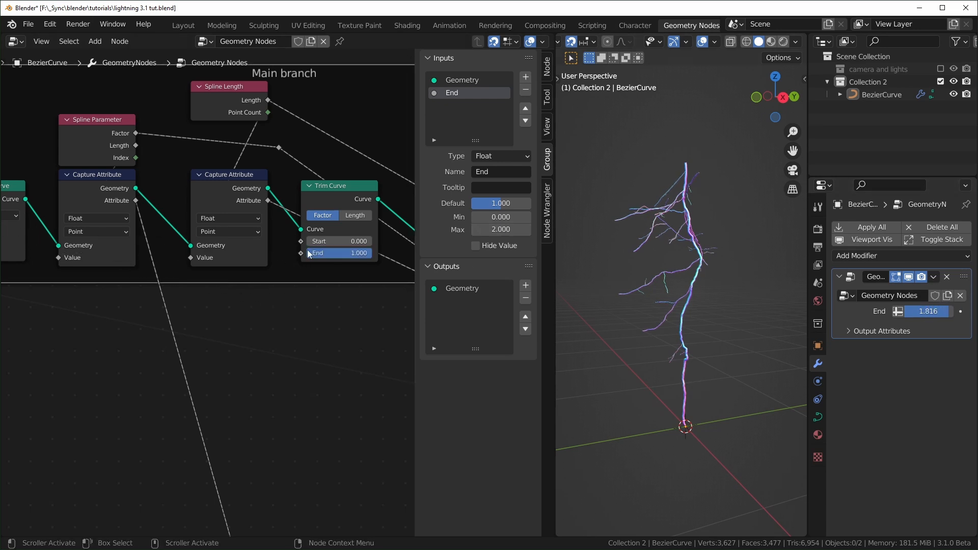
{"action": "key", "text": "ctrl+z"}
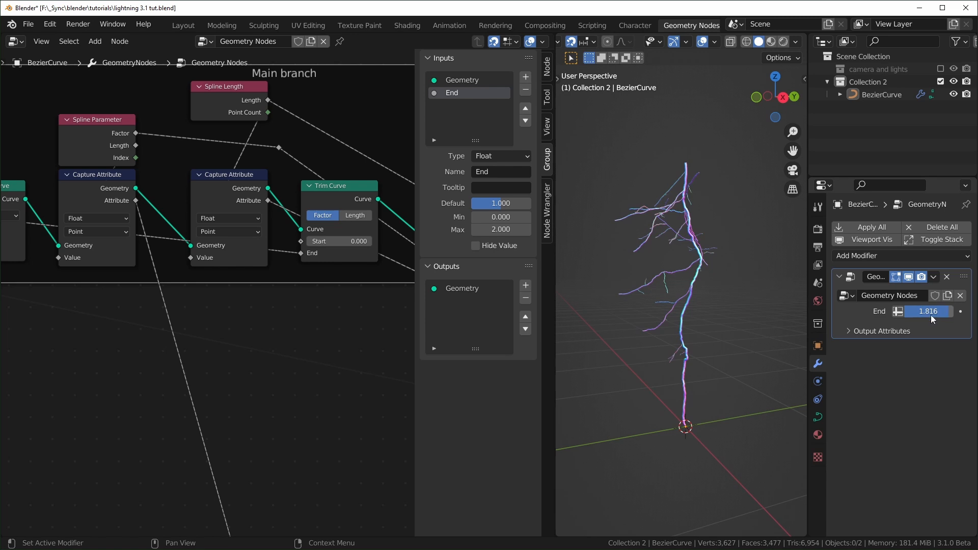
Link the Attribute output of the Capture Attribute node right after Trim Curve to a new Group Output socket
{"action": "scroll", "coordinate": [255, 429], "scroll_direction": "down", "scroll_amount": 5}
{"action": "key", "text": "n"}
{"action": "middle_click_drag", "start_coordinate": [262, 376], "coordinate": [460, 317]}
{"action": "middle_click_drag", "start_coordinate": [389, 329], "coordinate": [333, 338]}
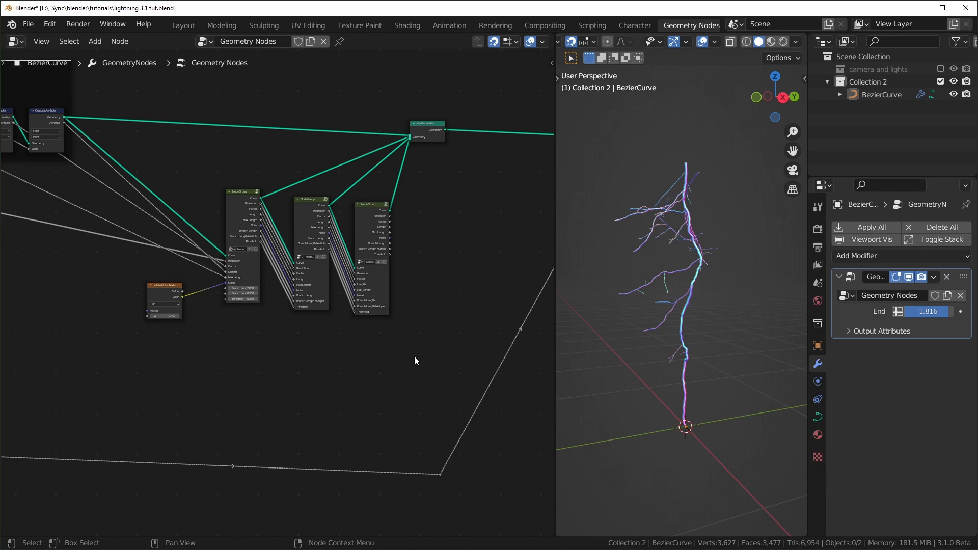
{"action": "middle_click_drag", "start_coordinate": [448, 349], "coordinate": [706, 434]}
{"action": "scroll", "coordinate": [151, 184], "scroll_direction": "up", "scroll_amount": 6}
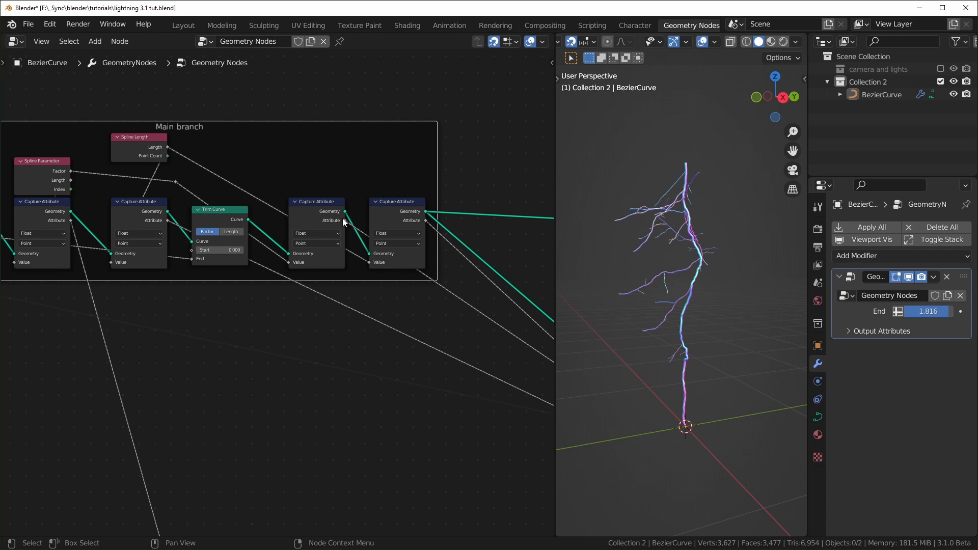
{"action": "left_click_drag", "start_coordinate": [345, 220], "coordinate": [362, 259]}
{"action": "left_click_drag", "start_coordinate": [362, 258], "coordinate": [373, 258]}
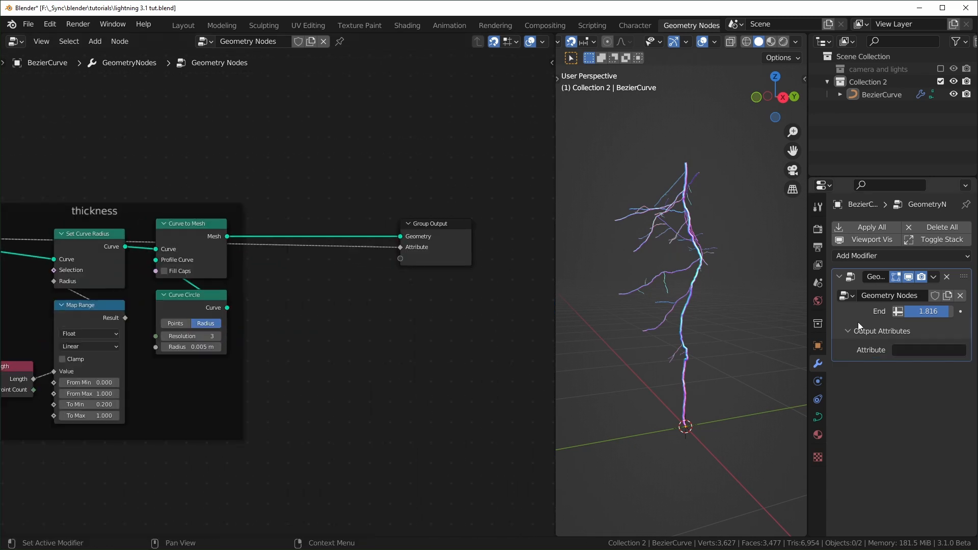
Rename the group's Attribute output to Material Factor
{"action": "left_click", "coordinate": [853, 329]}
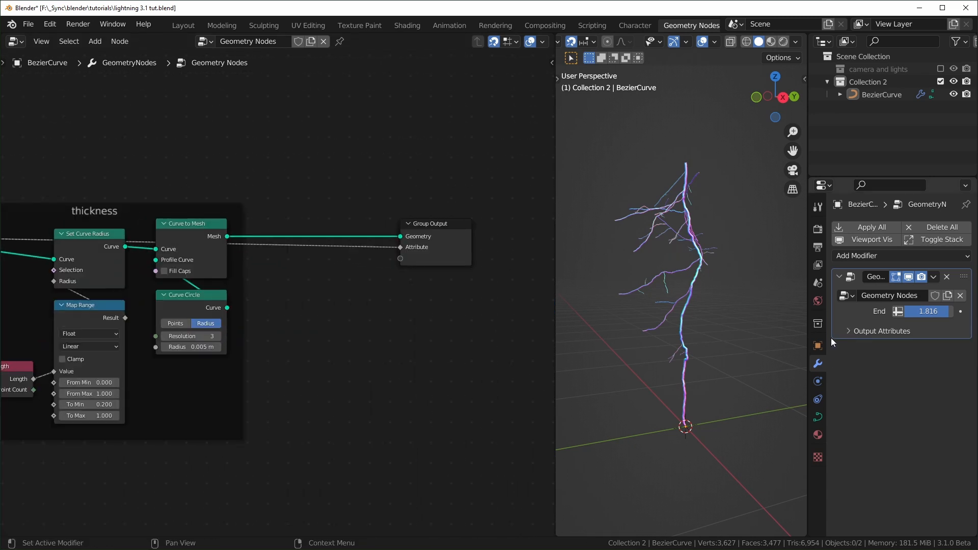
{"action": "left_click", "coordinate": [848, 331]}
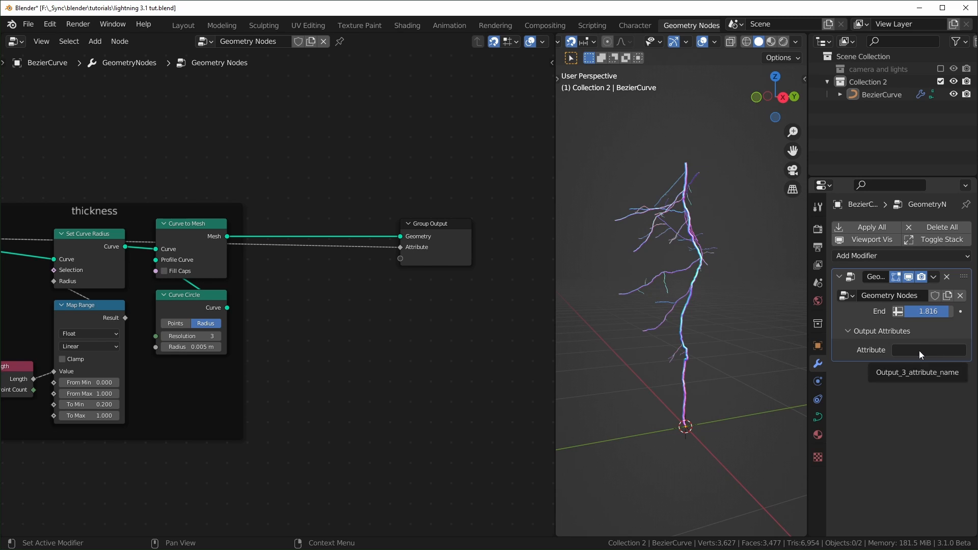
{"action": "left_click", "coordinate": [439, 261]}
{"action": "key", "text": "n"}
{"action": "left_click", "coordinate": [466, 301]}
{"action": "left_click", "coordinate": [513, 383]}
{"action": "key", "text": "BackSpace"}
{"action": "type", "text": "M"}
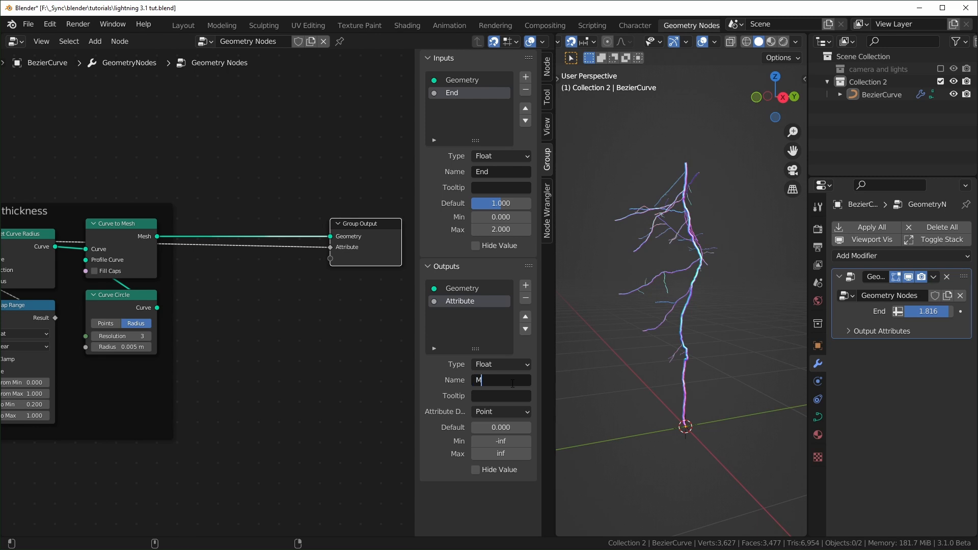
{"action": "type", "text": "aterial Factor"}
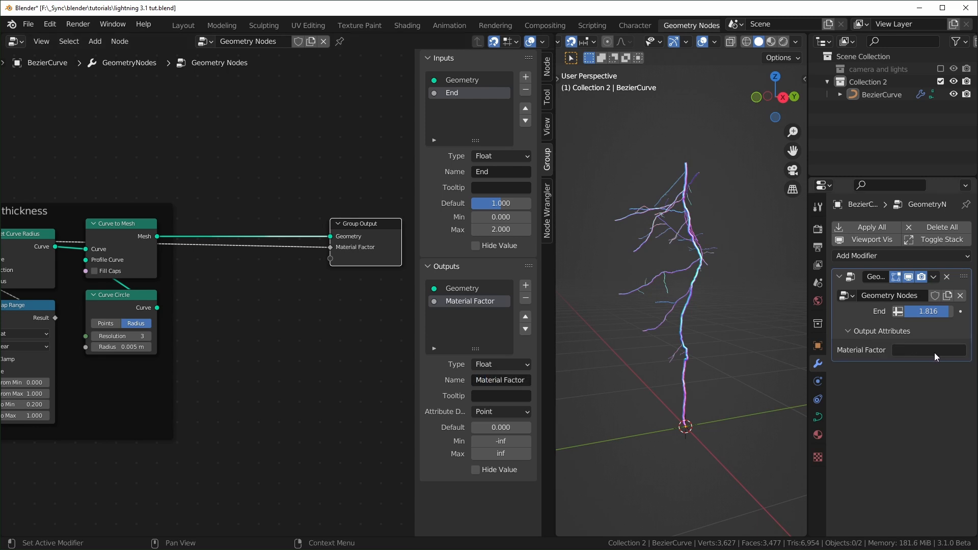
Set the modifier's Material Factor output attribute name to Factor
{"action": "left_click", "coordinate": [925, 349]}
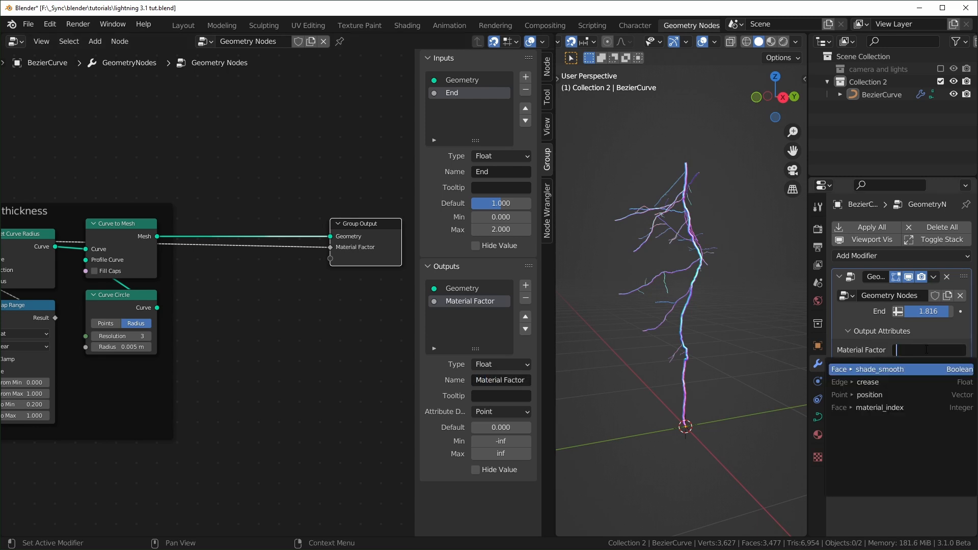
{"action": "type", "text": "Factor"}
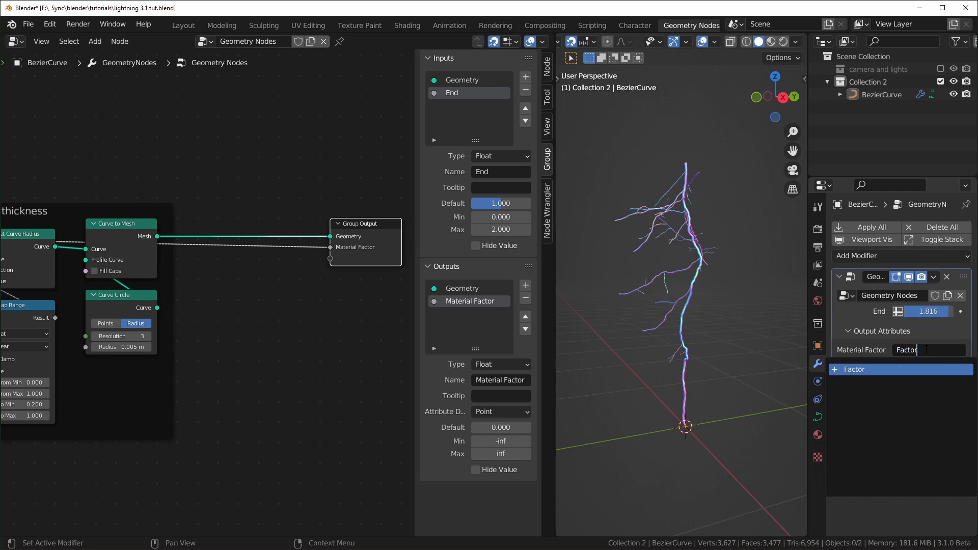
{"action": "key", "text": "Return"}
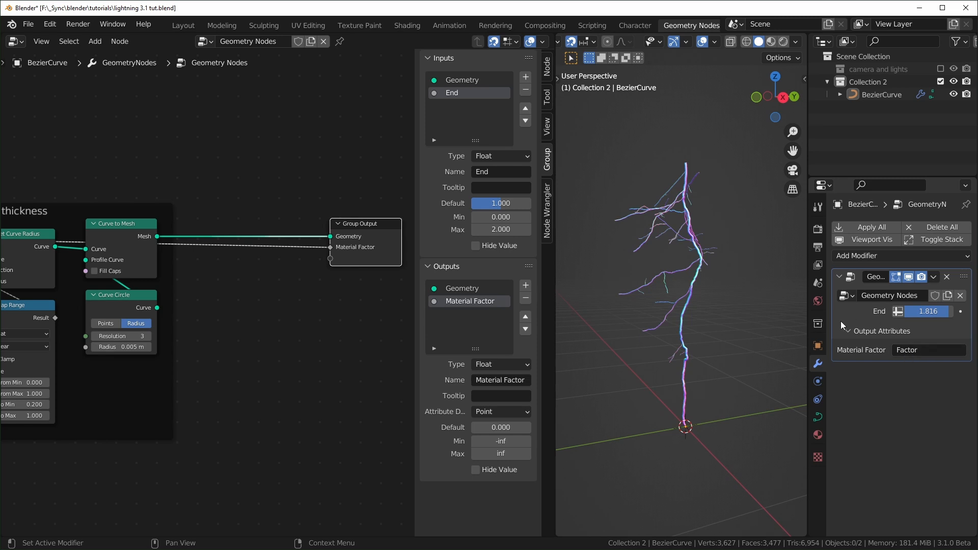
Add a Set Material node on the link between Curve to Mesh and the Group Output's Geometry input
{"action": "scroll", "coordinate": [391, 225], "scroll_direction": "down", "scroll_amount": 4}
{"action": "middle_click_drag", "start_coordinate": [391, 225], "coordinate": [308, 240]}
{"action": "left_click_drag", "start_coordinate": [307, 240], "coordinate": [359, 240]}
{"action": "scroll", "coordinate": [271, 325], "scroll_direction": "up", "scroll_amount": 1}
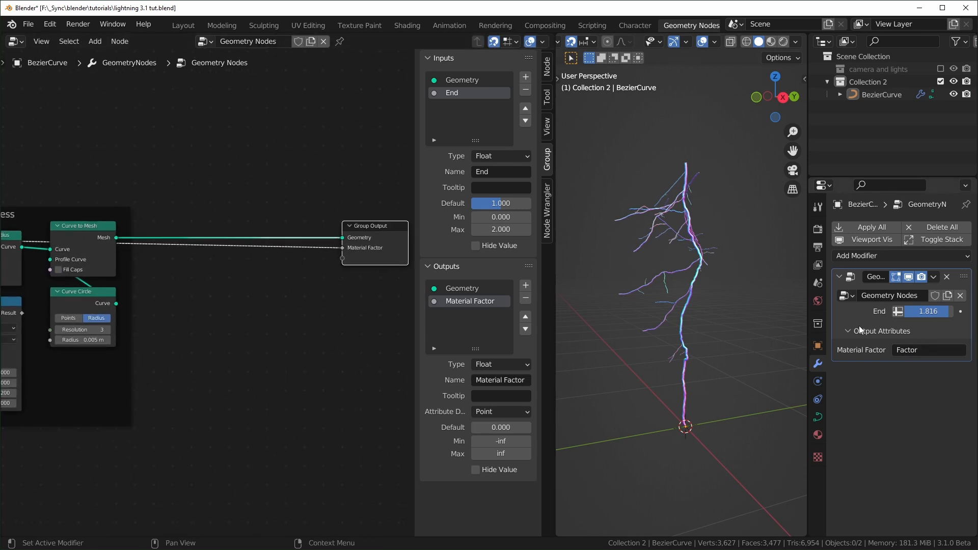
{"action": "scroll", "coordinate": [262, 328], "scroll_direction": "up", "scroll_amount": 1}
{"action": "key", "text": "shift+a"}
{"action": "type", "text": "set"}
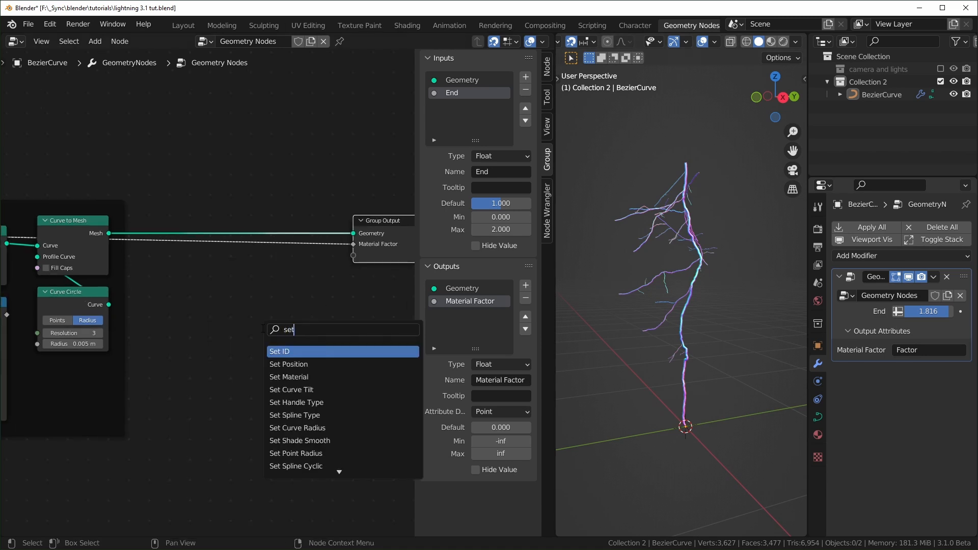
{"action": "left_click", "coordinate": [326, 377]}
{"action": "left_click", "coordinate": [295, 195]}
{"action": "mouse_move", "coordinate": [295, 195]}
{"action": "left_mouse_down"}
{"action": "mouse_move", "coordinate": [305, 205]}
{"action": "mouse_move", "coordinate": [306, 195]}
{"action": "left_mouse_up"}
Create a new material named Lightning and assign it in the Set Material node
{"action": "left_click", "coordinate": [817, 436]}
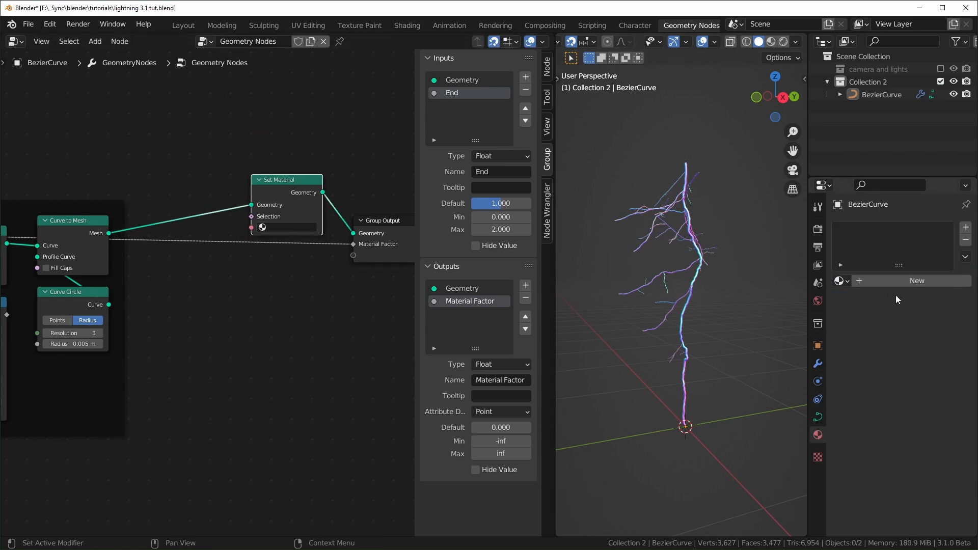
{"action": "left_click", "coordinate": [901, 281]}
{"action": "left_click", "coordinate": [894, 285]}
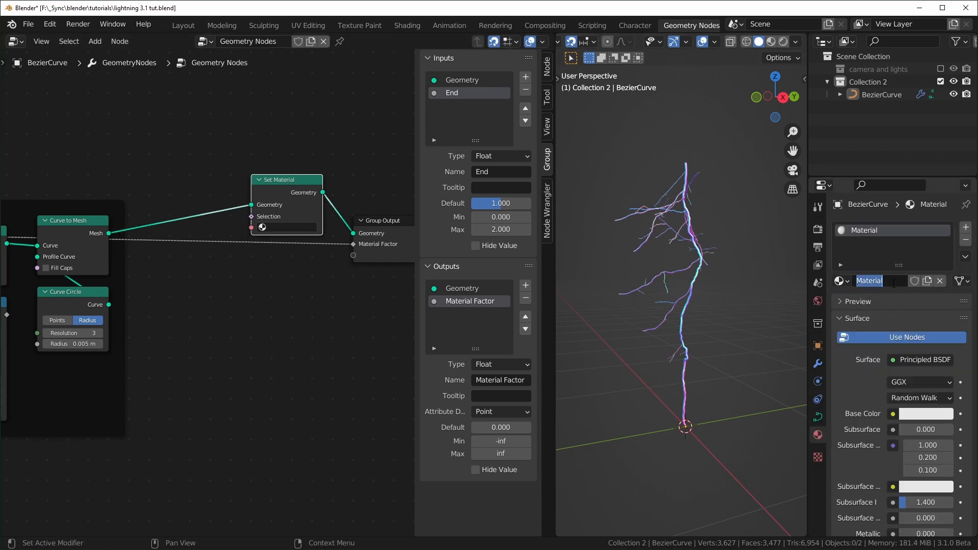
{"action": "type", "text": "Lightning"}
{"action": "key", "text": "Return"}
{"action": "left_click", "coordinate": [280, 227]}
{"action": "left_click", "coordinate": [285, 253]}
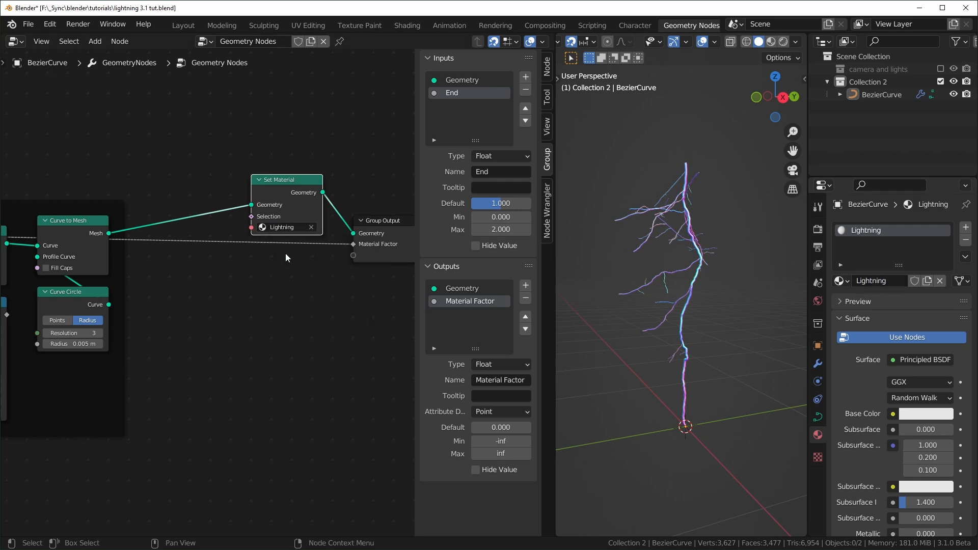
In the Shading workspace, replace the Lightning material's Principled BSDF with an Emission shader linked to the Material Output surface
{"action": "left_click", "coordinate": [413, 25]}
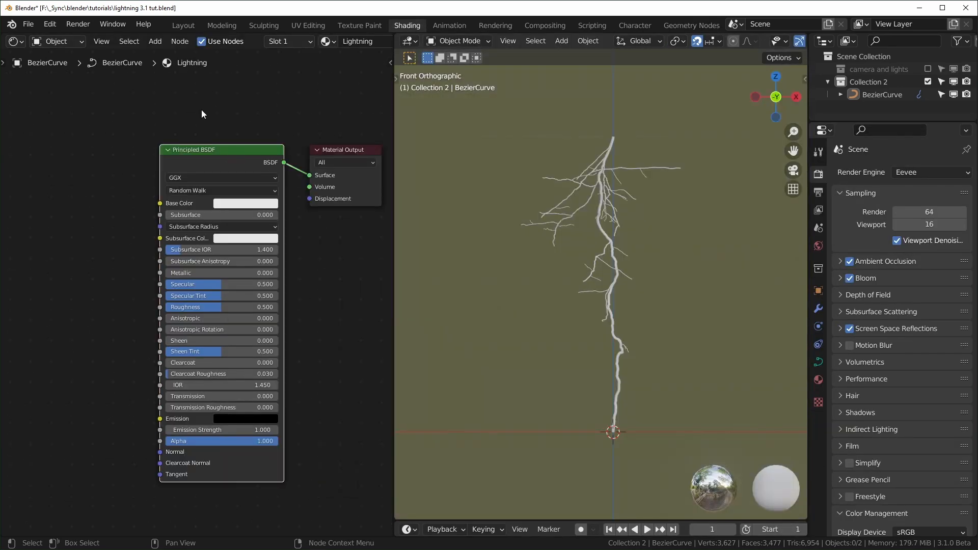
{"action": "key", "text": "x"}
{"action": "key", "text": "shift+a"}
{"action": "type", "text": "semis"}
{"action": "key", "text": "Return"}
{"action": "left_click", "coordinate": [152, 184]}
{"action": "right_click_drag", "start_coordinate": [219, 201], "coordinate": [325, 179], "text": "alt"}
{"action": "left_click_drag", "start_coordinate": [190, 188], "coordinate": [243, 168]}
{"action": "middle_click_drag", "start_coordinate": [126, 230], "coordinate": [200, 245]}
Add an Attribute node before the Emission shader and set its Name to Factor
{"action": "key", "text": "shift+a"}
{"action": "type", "text": "satt"}
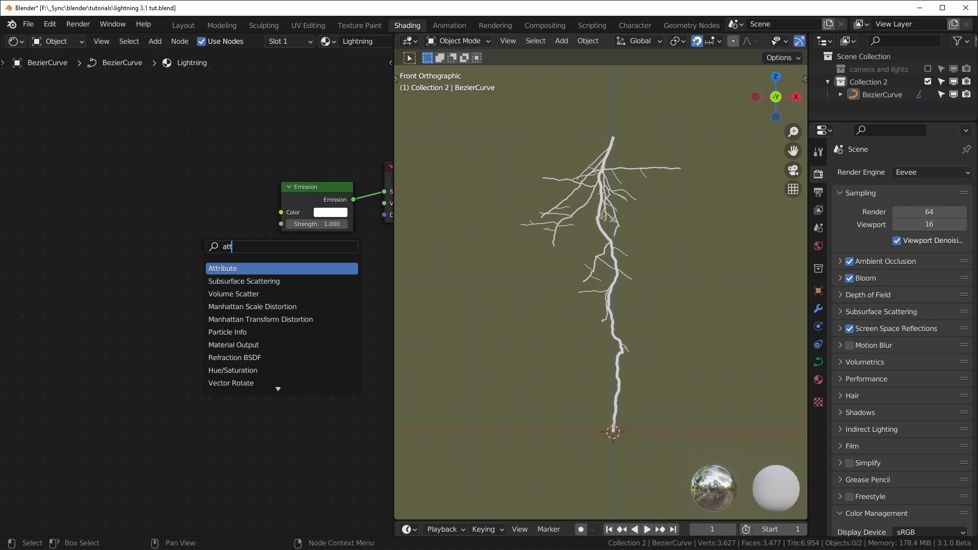
{"action": "key", "text": "Return"}
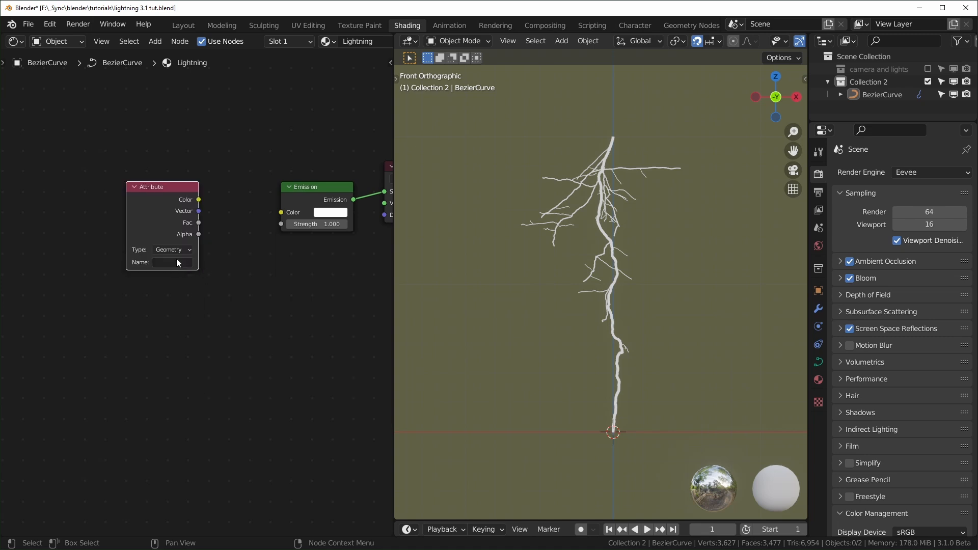
{"action": "left_click", "coordinate": [818, 309]}
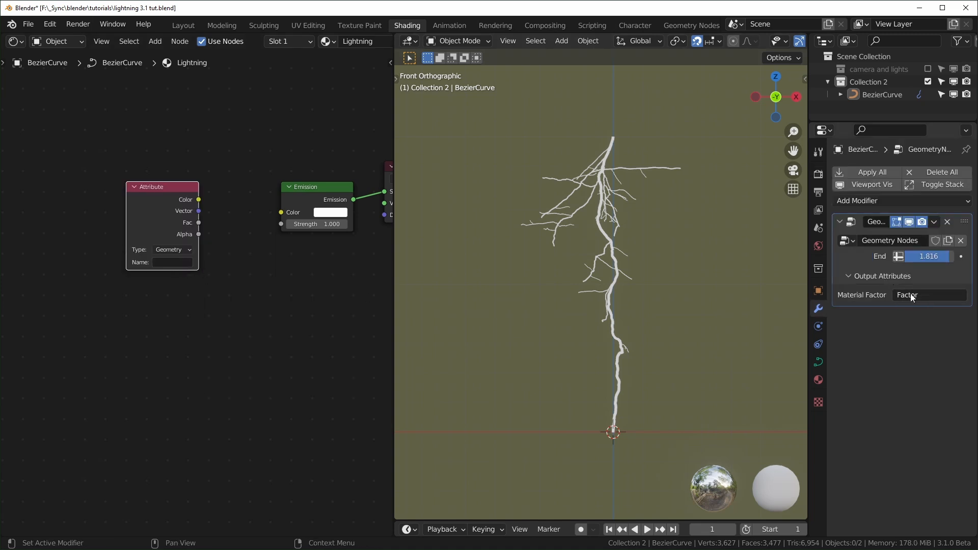
{"action": "scroll", "coordinate": [181, 305], "scroll_direction": "up", "scroll_amount": 2}
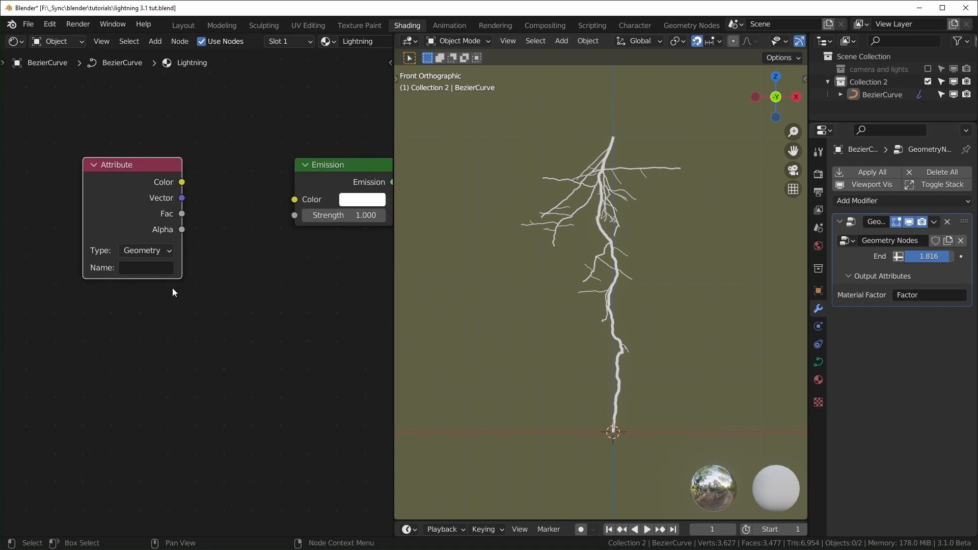
{"action": "type", "text": "F"}
{"action": "key", "text": "Return"}
Link the Attribute node's Color output to the Emission Color input and set the modifier's End value to 1.000
{"action": "scroll", "coordinate": [210, 251], "scroll_direction": "down", "scroll_amount": 3}
{"action": "middle_click_drag", "start_coordinate": [210, 252], "coordinate": [65, 266]}
{"action": "left_click_drag", "start_coordinate": [44, 212], "coordinate": [71, 175]}
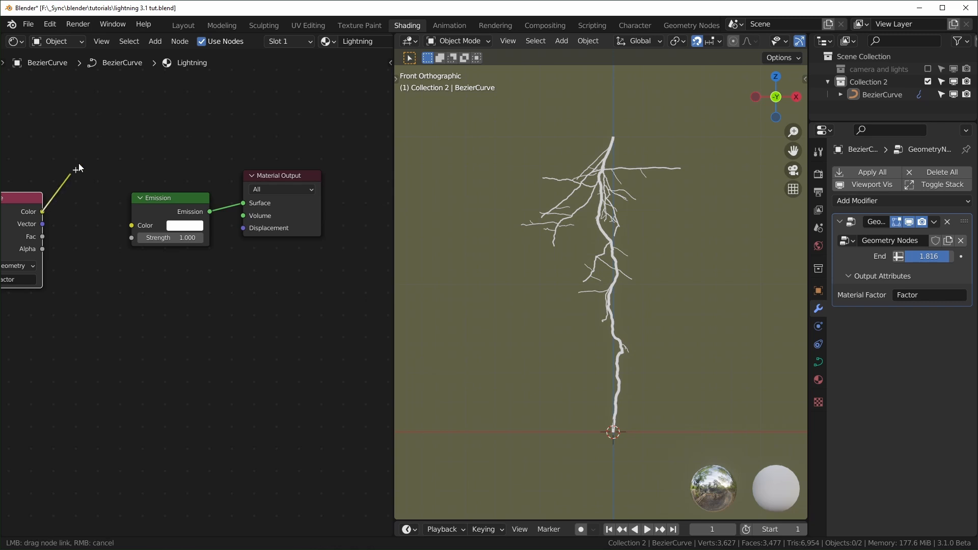
{"action": "left_click_drag", "start_coordinate": [141, 222], "coordinate": [138, 226]}
{"action": "middle_click_drag", "start_coordinate": [64, 284], "coordinate": [203, 279]}
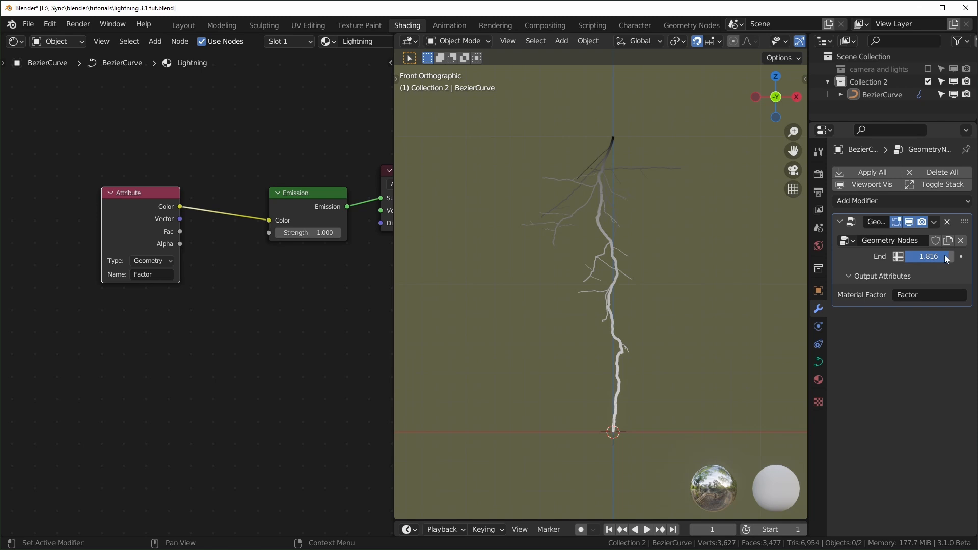
{"action": "left_click_drag", "start_coordinate": [929, 257], "coordinate": [912, 257]}
{"action": "left_click_drag", "start_coordinate": [928, 256], "coordinate": [913, 256]}
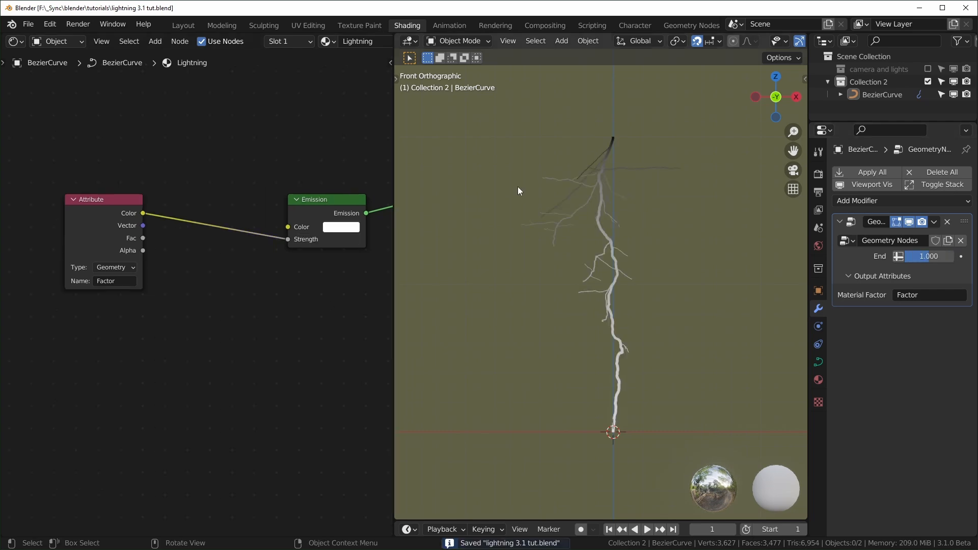
Return to the Geometry Nodes workspace and move the reroute point of the Material Factor link below the thickness frame
{"action": "left_click", "coordinate": [692, 24]}
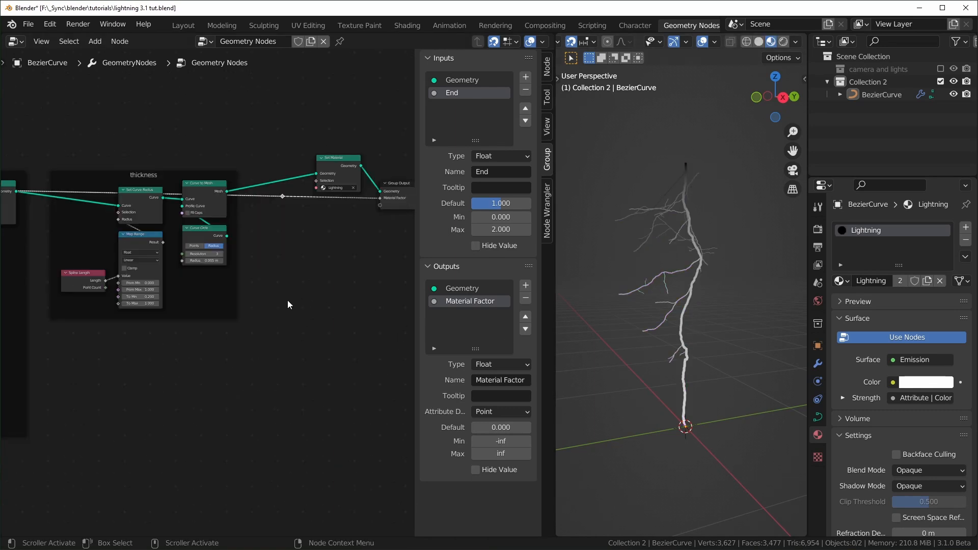
{"action": "key", "text": "g"}
{"action": "left_click", "coordinate": [275, 504]}
Insert a Math node set to Add on the Material Factor link below the three branch groups
{"action": "scroll", "coordinate": [153, 481], "scroll_direction": "down", "scroll_amount": 5}
{"action": "middle_click_drag", "start_coordinate": [108, 471], "coordinate": [289, 457]}
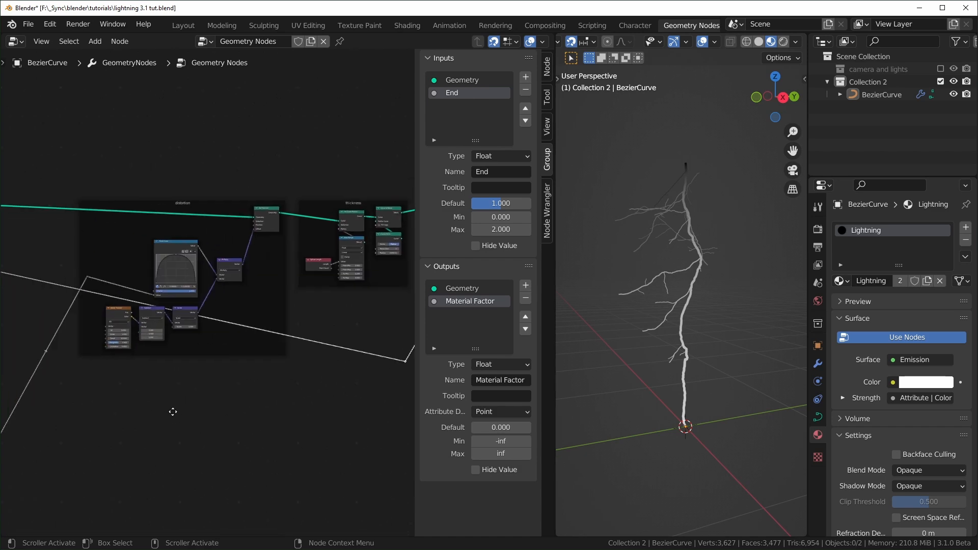
{"action": "middle_click_drag", "start_coordinate": [97, 400], "coordinate": [284, 388]}
{"action": "scroll", "coordinate": [67, 356], "scroll_direction": "up", "scroll_amount": 6}
{"action": "middle_click_drag", "start_coordinate": [67, 357], "coordinate": [358, 343]}
{"action": "middle_click_drag", "start_coordinate": [344, 245], "coordinate": [282, 252]}
{"action": "key", "text": "shift+a"}
{"action": "type", "text": "smath"}
{"action": "key", "text": "Return"}
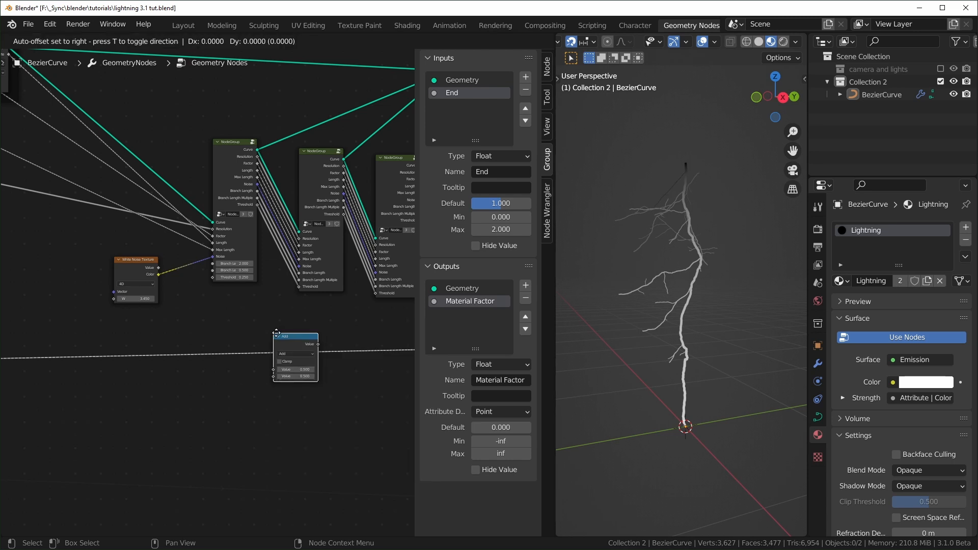
{"action": "left_click", "coordinate": [284, 324]}
Link the first branch group's Factor output to the Add node's first Value input
{"action": "scroll", "coordinate": [284, 320], "scroll_direction": "up", "scroll_amount": 3}
{"action": "left_click_drag", "start_coordinate": [250, 121], "coordinate": [284, 373]}
{"action": "middle_click_drag", "start_coordinate": [307, 335], "coordinate": [239, 341]}
{"action": "left_click_drag", "start_coordinate": [239, 341], "coordinate": [237, 351]}
Duplicate the Add node twice along the Material Factor link and feed in the second and third branch groups' Factor outputs
{"action": "key", "text": "shift+d"}
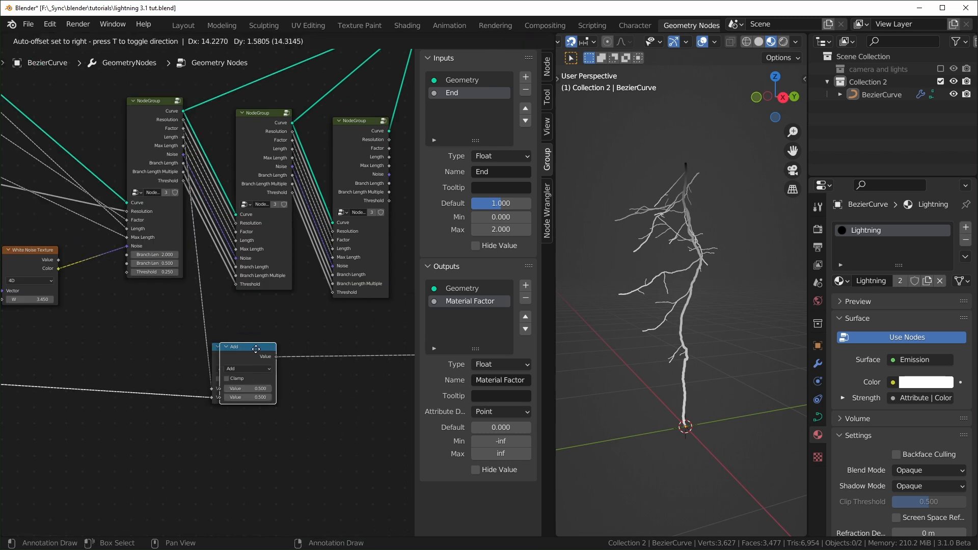
{"action": "left_click", "coordinate": [362, 350]}
{"action": "left_click_drag", "start_coordinate": [293, 140], "coordinate": [332, 396]}
{"action": "middle_click_drag", "start_coordinate": [366, 356], "coordinate": [189, 346]}
{"action": "key", "text": "shift+d"}
{"action": "left_click", "coordinate": [314, 338]}
{"action": "left_click_drag", "start_coordinate": [211, 139], "coordinate": [288, 379]}
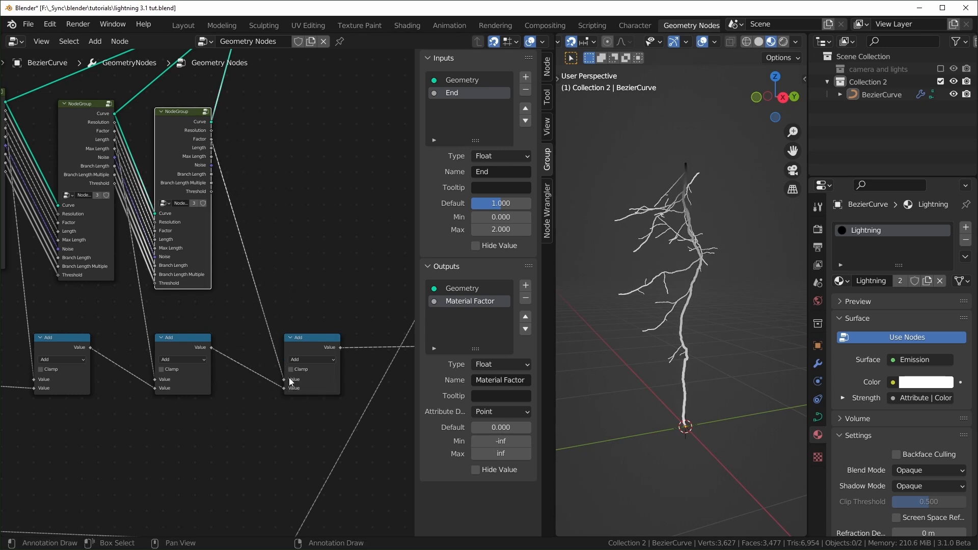
Temporarily disconnect the second Add node from the third one and inspect the bolt's shading from several angles
{"action": "scroll", "coordinate": [301, 383], "scroll_direction": "up", "scroll_amount": 2}
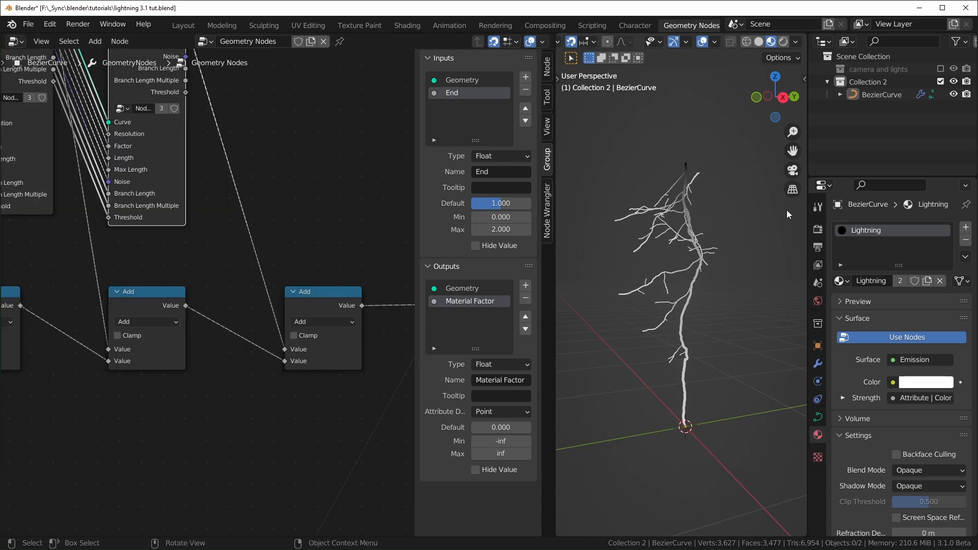
{"action": "left_click_drag", "start_coordinate": [285, 361], "coordinate": [231, 368]}
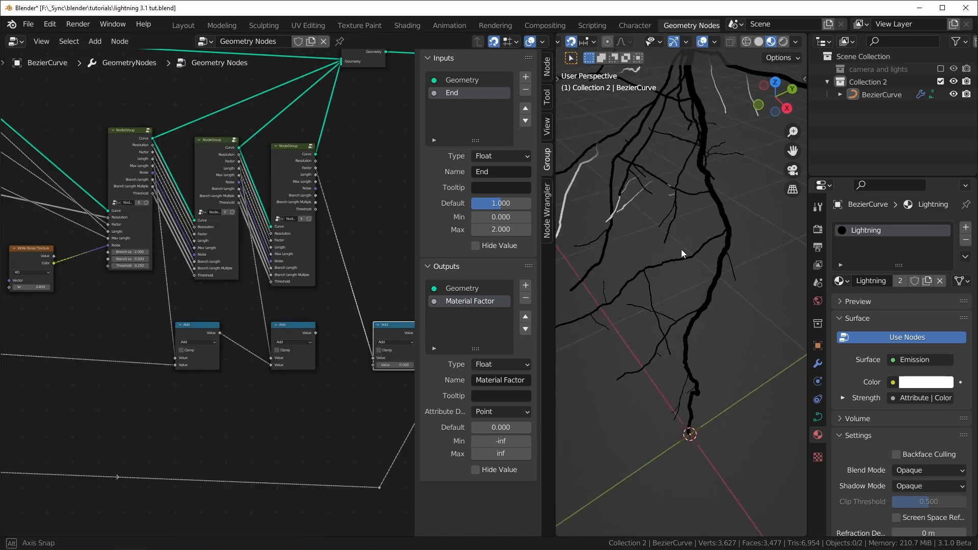
{"action": "middle_click_drag", "start_coordinate": [681, 250], "coordinate": [692, 216]}
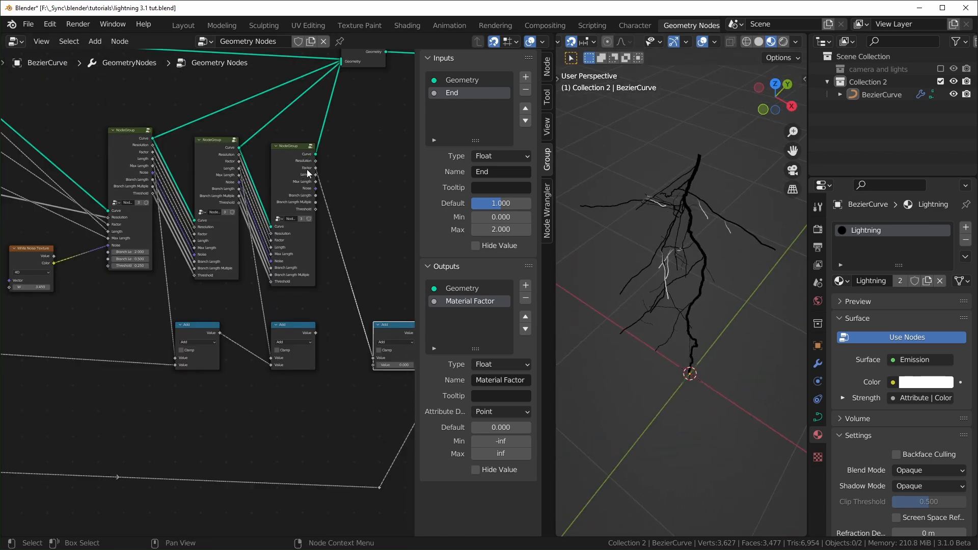
{"action": "middle_click_drag", "start_coordinate": [625, 255], "coordinate": [544, 267]}
{"action": "middle_click_drag", "start_coordinate": [130, 181], "coordinate": [104, 234]}
{"action": "scroll", "coordinate": [695, 232], "scroll_direction": "up", "scroll_amount": 2}
{"action": "middle_click_drag", "start_coordinate": [695, 232], "coordinate": [717, 234]}
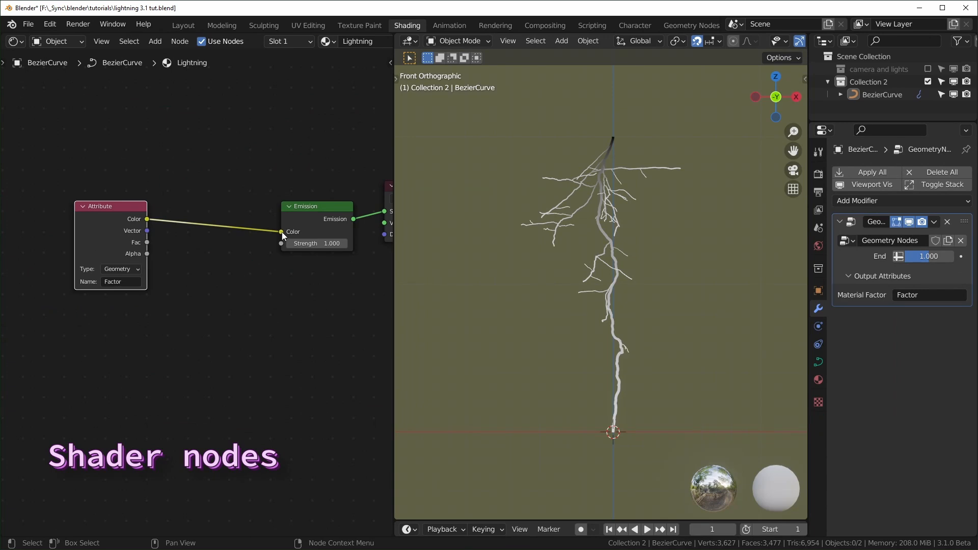
In the Lightning shader, move the Attribute Color link from the Emission Color input to its Strength input
{"action": "left_click_drag", "start_coordinate": [281, 232], "coordinate": [281, 244]}
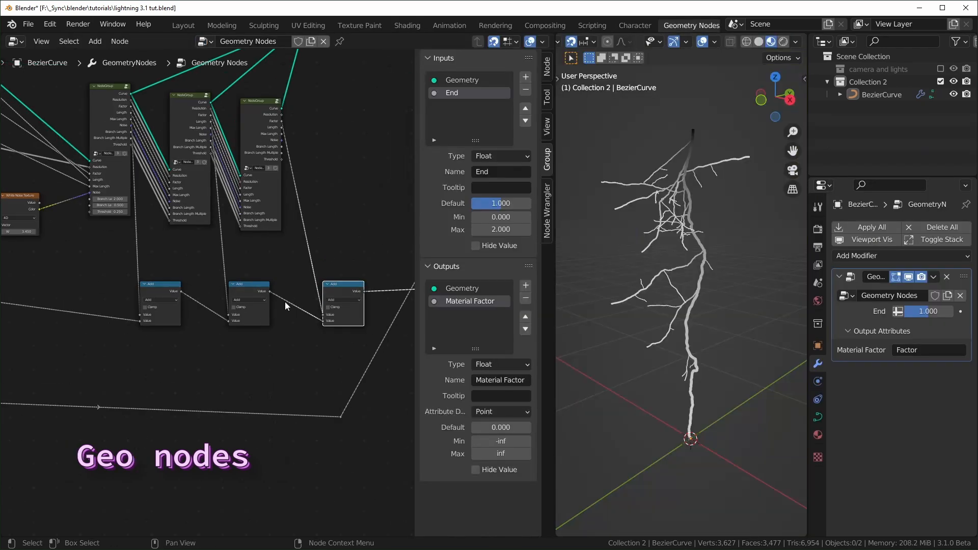
Add a Switch node after the third Add node and undo its insertion into the Material Factor link
{"action": "middle_click_drag", "start_coordinate": [331, 313], "coordinate": [185, 316]}
{"action": "middle_click_drag", "start_coordinate": [331, 314], "coordinate": [194, 308]}
{"action": "middle_click_drag", "start_coordinate": [270, 317], "coordinate": [199, 312]}
{"action": "middle_click_drag", "start_coordinate": [302, 314], "coordinate": [259, 312]}
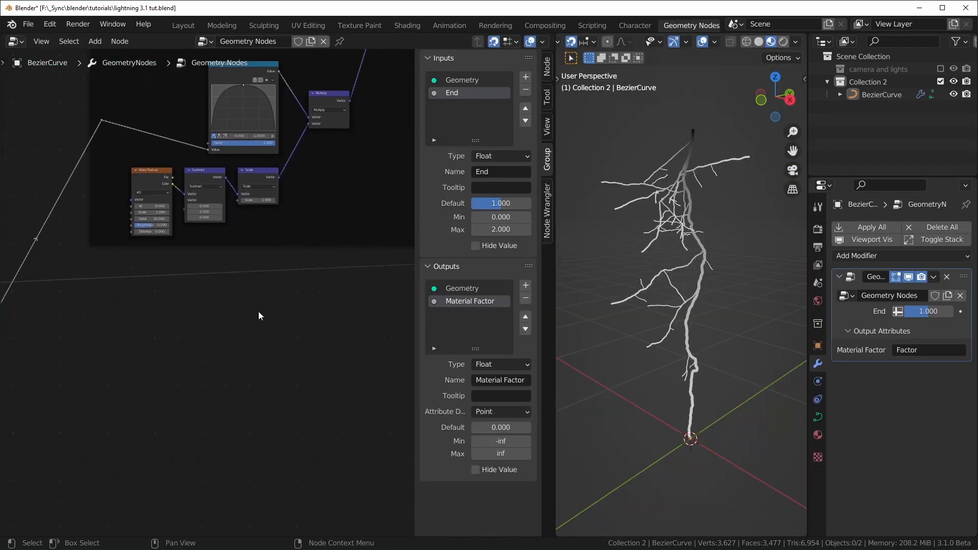
{"action": "scroll", "coordinate": [209, 328], "scroll_direction": "up", "scroll_amount": 3}
{"action": "middle_click_drag", "start_coordinate": [160, 349], "coordinate": [303, 378]}
{"action": "left_click", "coordinate": [346, 316]}
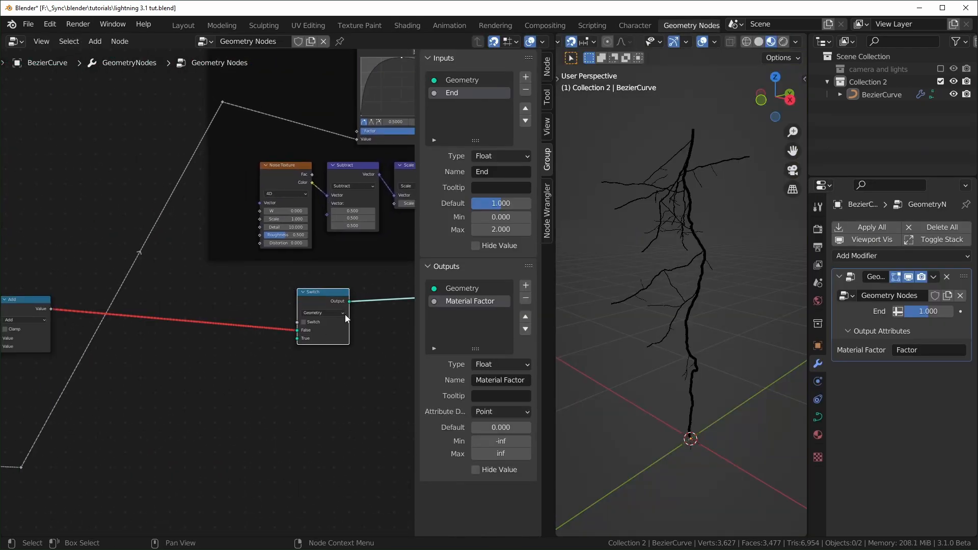
{"action": "middle_click_drag", "start_coordinate": [314, 305], "coordinate": [332, 294]}
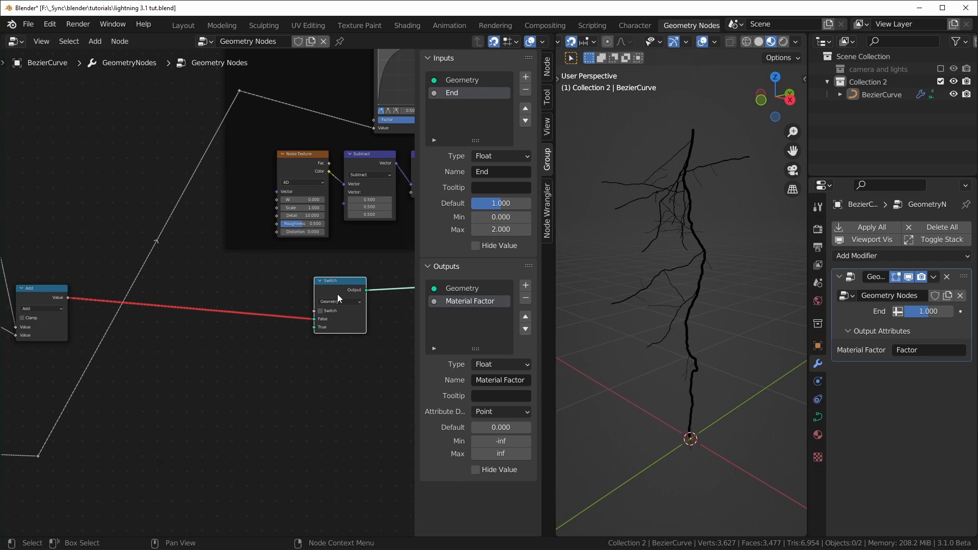
{"action": "key", "text": "ctrl+z"}
Set the Switch node's type to Float and insert it on the Material Factor link after the last Add node
{"action": "left_click", "coordinate": [349, 387]}
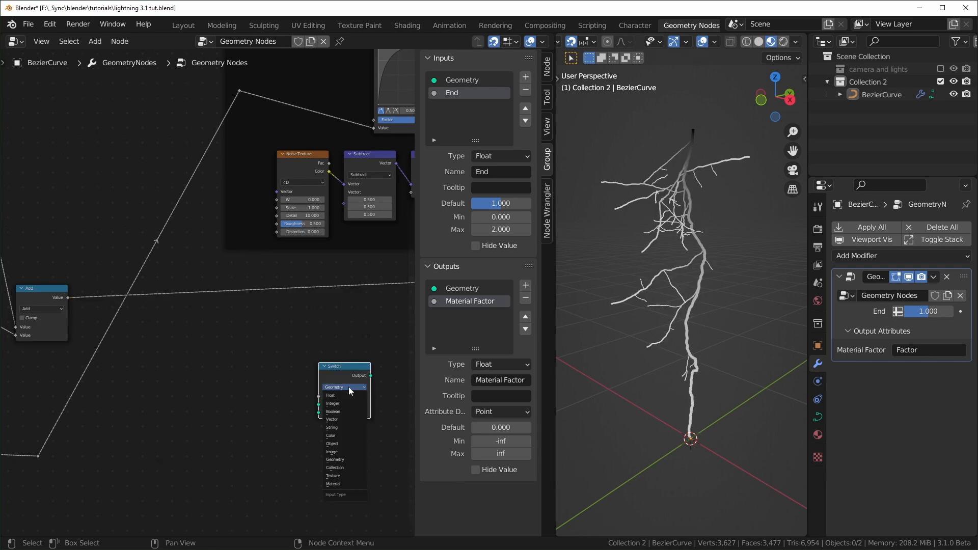
{"action": "left_click", "coordinate": [239, 332]}
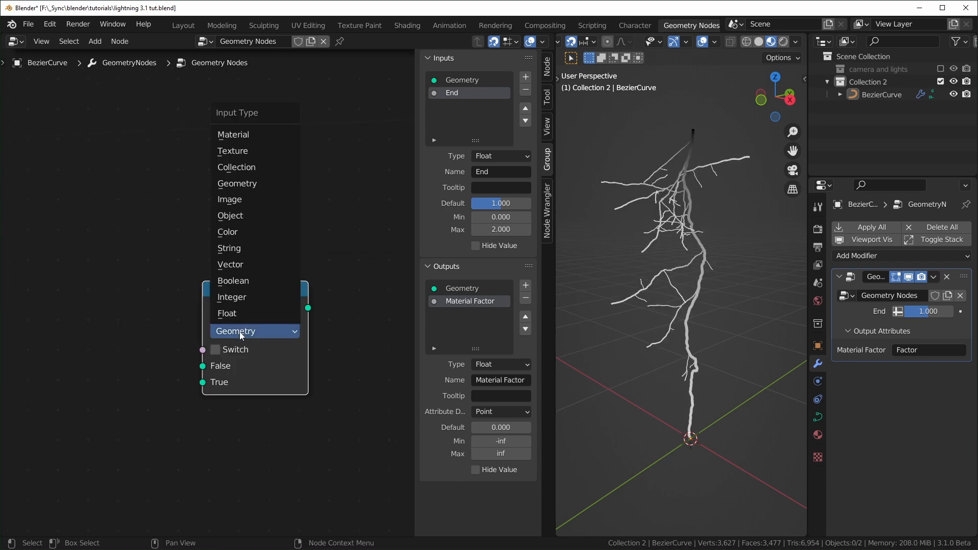
{"action": "key", "text": "f"}
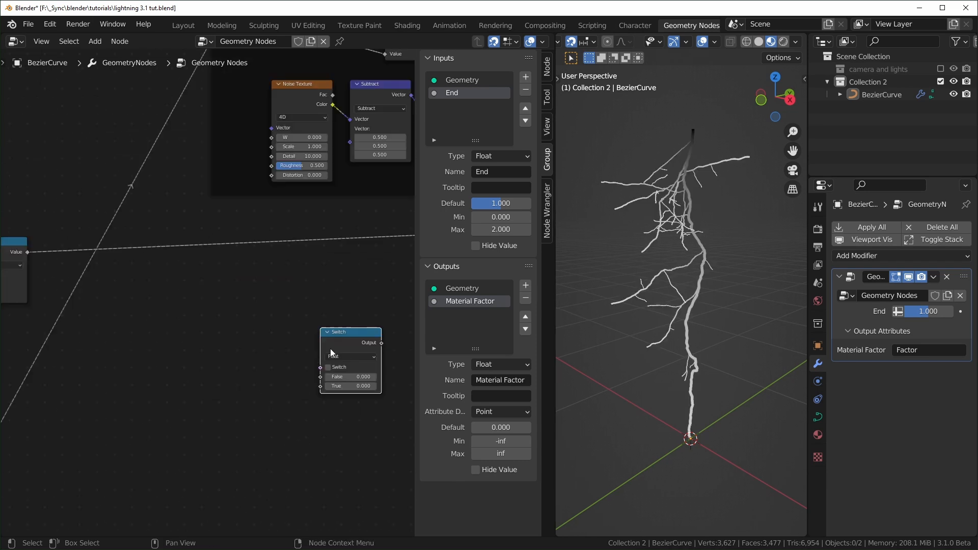
{"action": "left_click_drag", "start_coordinate": [331, 349], "coordinate": [306, 248]}
{"action": "scroll", "coordinate": [255, 314], "scroll_direction": "up", "scroll_amount": 2}
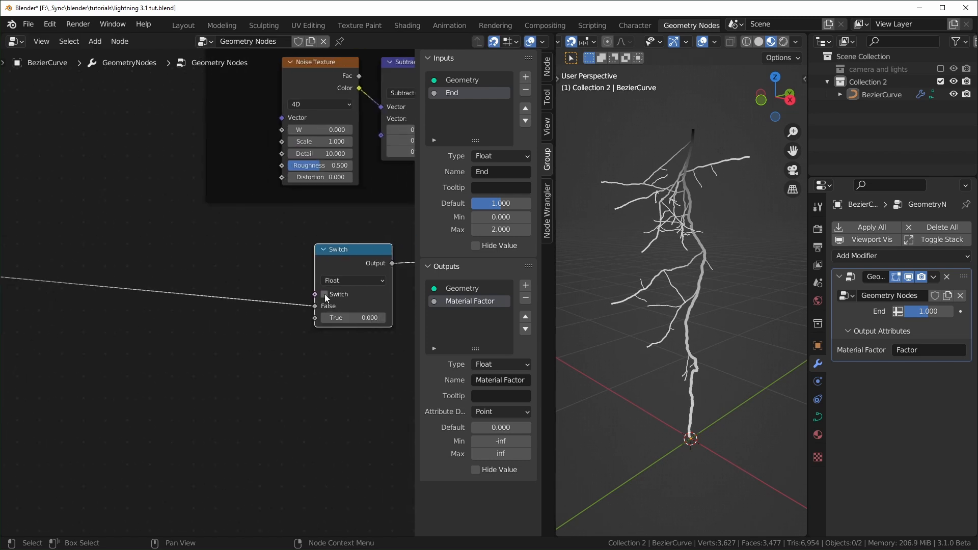
Set the Switch node's True value to 50 and preview the bolt with the Switch option temporarily turned on
{"action": "scroll", "coordinate": [127, 373], "scroll_direction": "down", "scroll_amount": 3}
{"action": "middle_click_drag", "start_coordinate": [109, 367], "coordinate": [250, 371]}
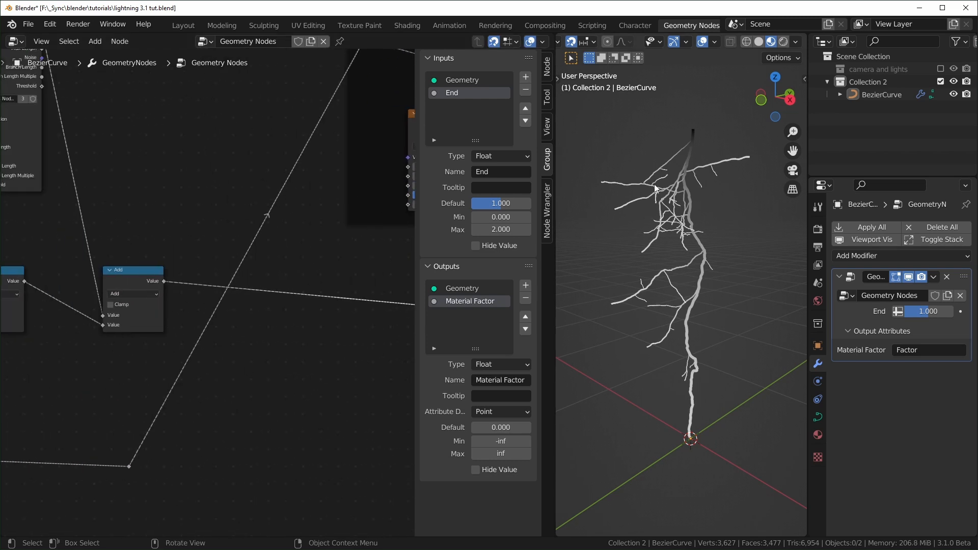
{"action": "middle_click_drag", "start_coordinate": [328, 334], "coordinate": [182, 341]}
{"action": "scroll", "coordinate": [194, 341], "scroll_direction": "up", "scroll_amount": 3}
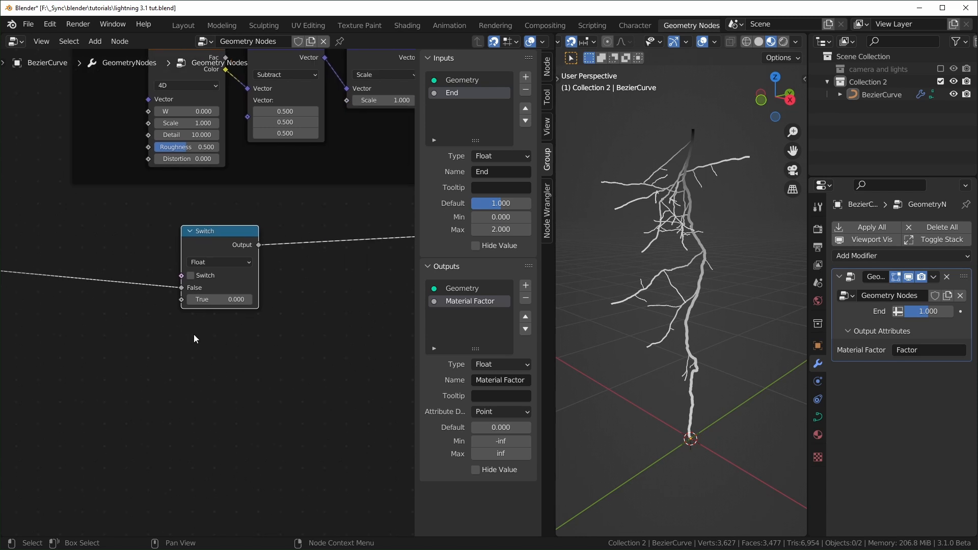
{"action": "scroll", "coordinate": [212, 357], "scroll_direction": "up", "scroll_amount": 2}
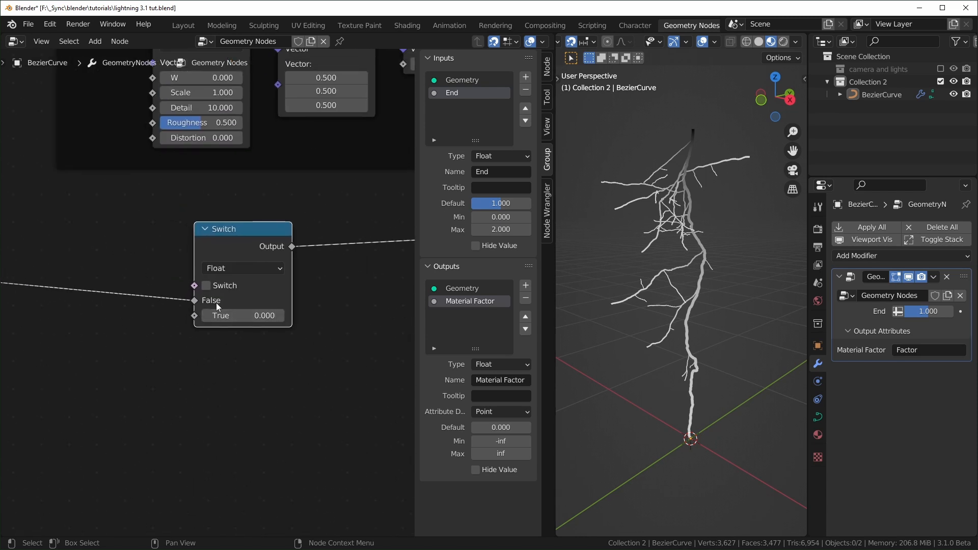
{"action": "left_click", "coordinate": [206, 289]}
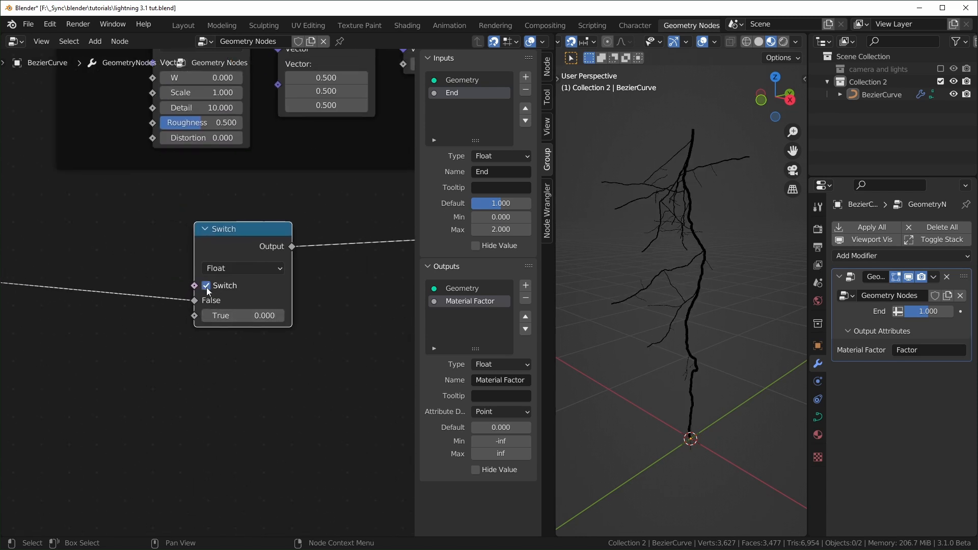
{"action": "left_click_drag", "start_coordinate": [243, 317], "coordinate": [339, 316], "text": "shift"}
{"action": "right_click", "coordinate": [247, 316]}
{"action": "left_click", "coordinate": [247, 316]}
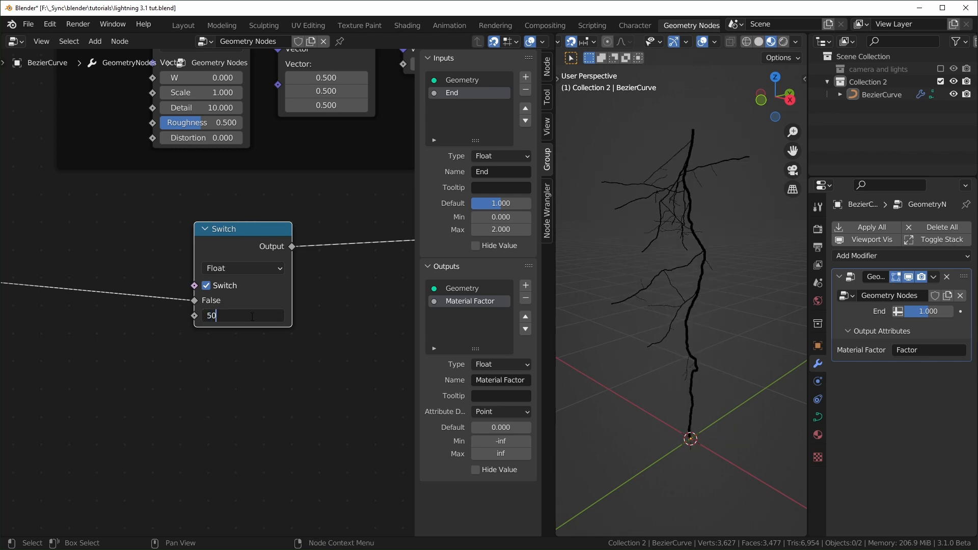
{"action": "type", "text": "50"}
{"action": "key", "text": "Return"}
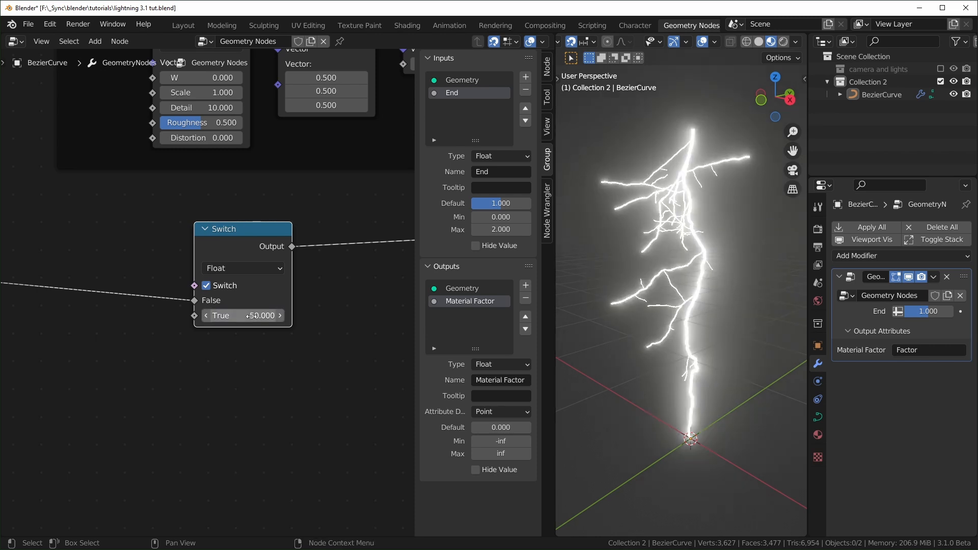
{"action": "left_click", "coordinate": [206, 285]}
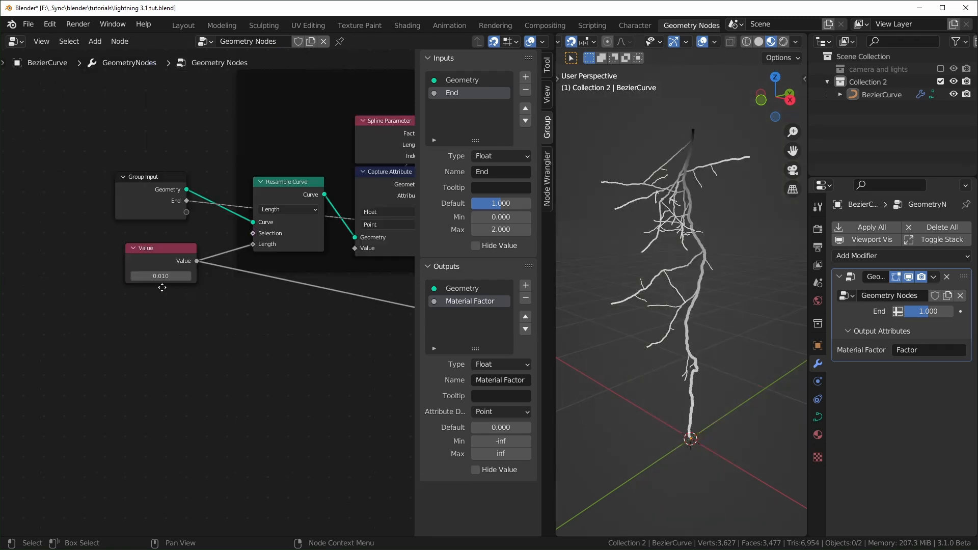
Duplicate the Group Input node and place the copy below and before the Switch node
{"action": "middle_click_drag", "start_coordinate": [162, 287], "coordinate": [232, 375]}
{"action": "left_click", "coordinate": [225, 278]}
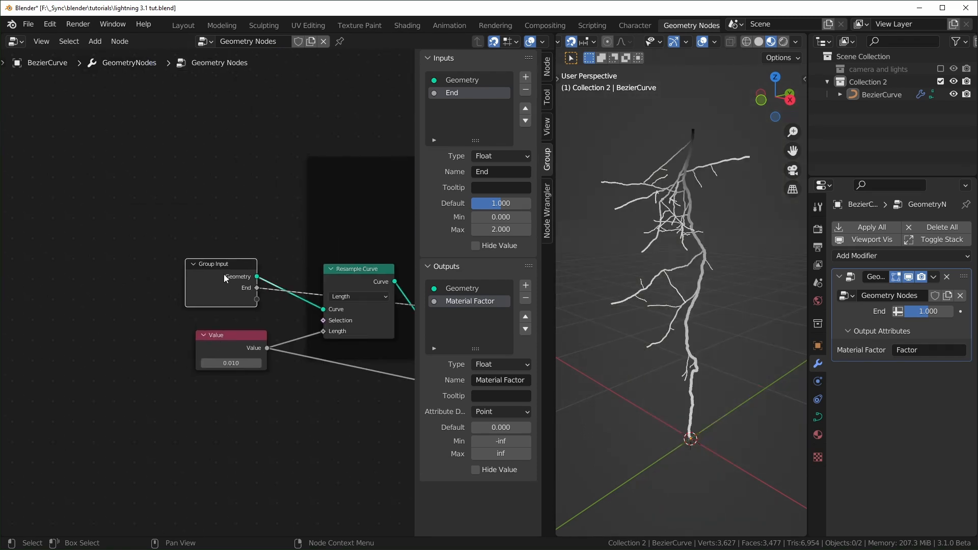
{"action": "key", "text": "shift+d"}
{"action": "left_click", "coordinate": [164, 411]}
{"action": "scroll", "coordinate": [171, 410], "scroll_direction": "down", "scroll_amount": 4}
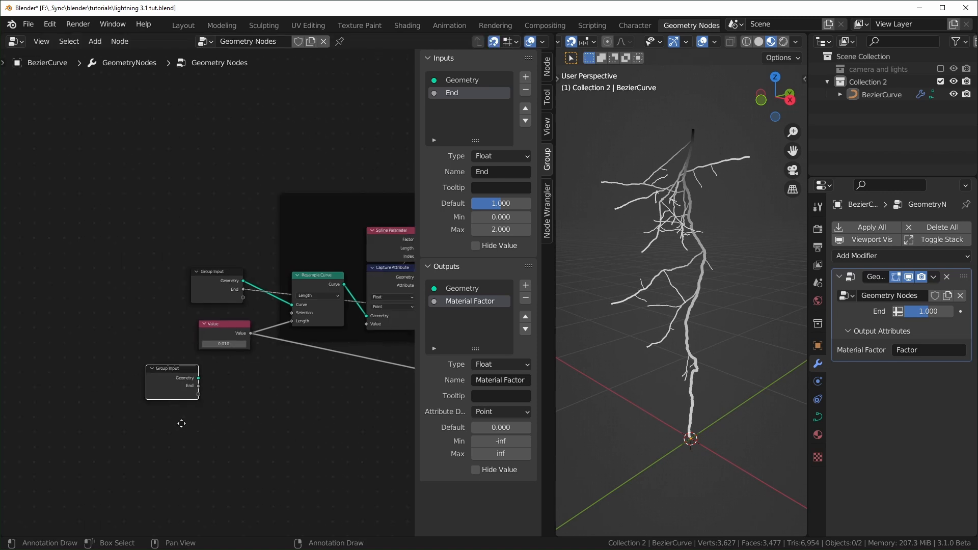
{"action": "middle_click_drag", "start_coordinate": [188, 426], "coordinate": [356, 332]}
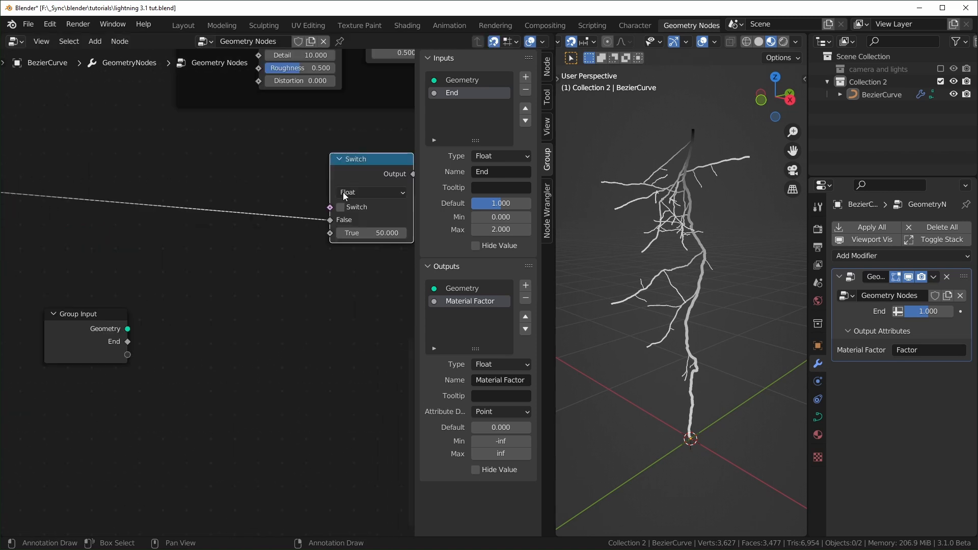
{"action": "left_click_drag", "start_coordinate": [127, 343], "coordinate": [189, 306]}
{"action": "left_click_drag", "start_coordinate": [937, 311], "coordinate": [932, 313]}
{"action": "right_click", "coordinate": [937, 312]}
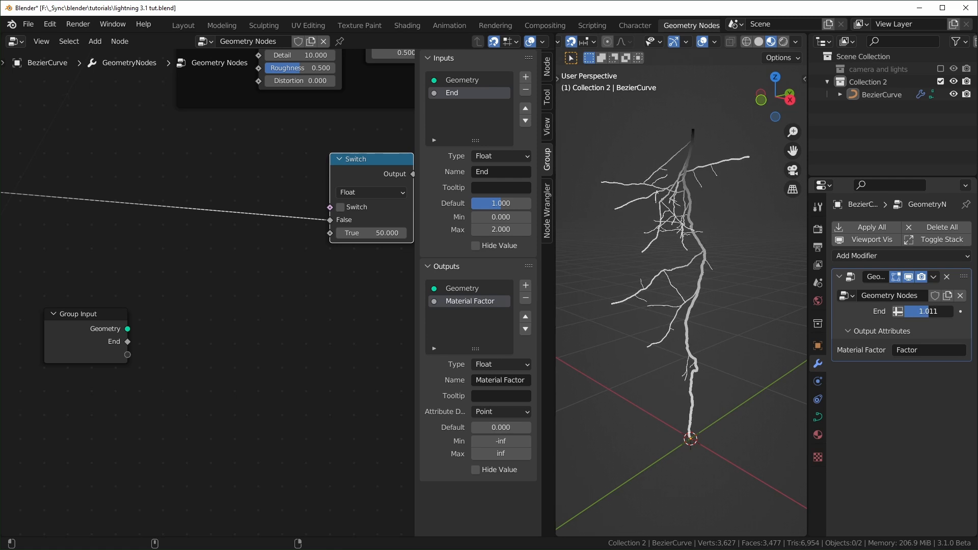
{"action": "right_click", "coordinate": [930, 313]}
Add a Compare node beside the duplicated Group Input and link End to its A input
{"action": "key", "text": "shift+a"}
{"action": "type", "text": "compa"}
{"action": "key", "text": "Return"}
{"action": "left_click", "coordinate": [187, 339]}
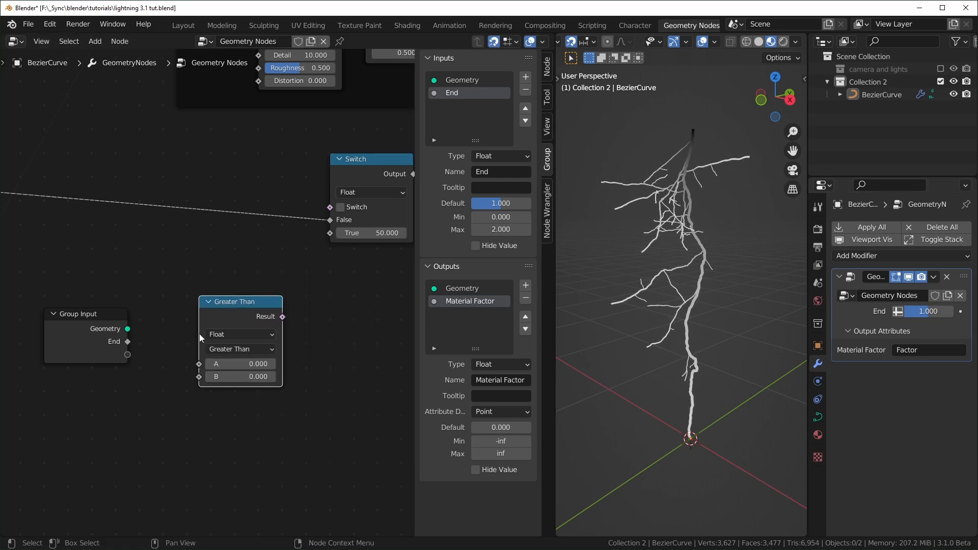
{"action": "left_click_drag", "start_coordinate": [130, 344], "coordinate": [199, 366]}
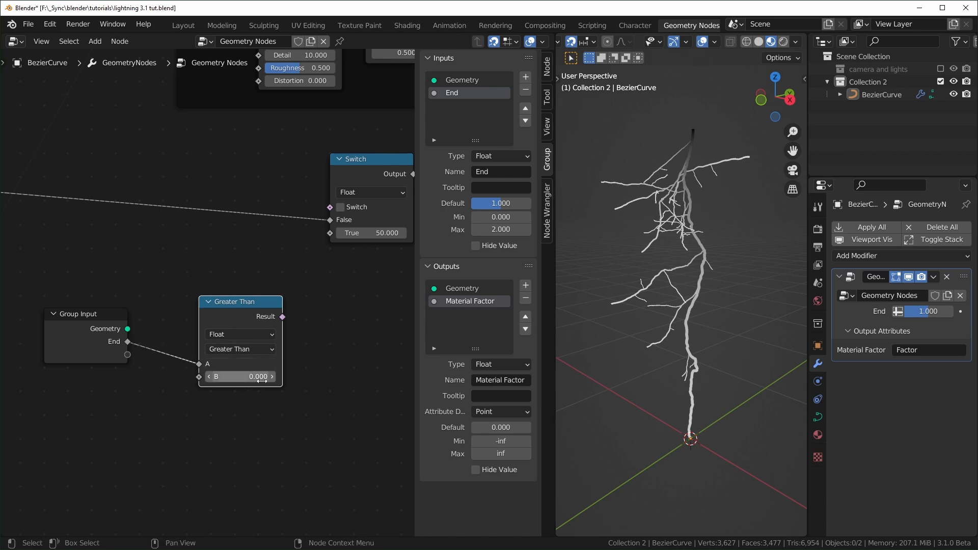
Set the Greater Than node's B value to 1 and link its Result to the Switch node's Switch input
{"action": "left_click", "coordinate": [243, 376]}
{"action": "type", "text": "1"}
{"action": "key", "text": "Return"}
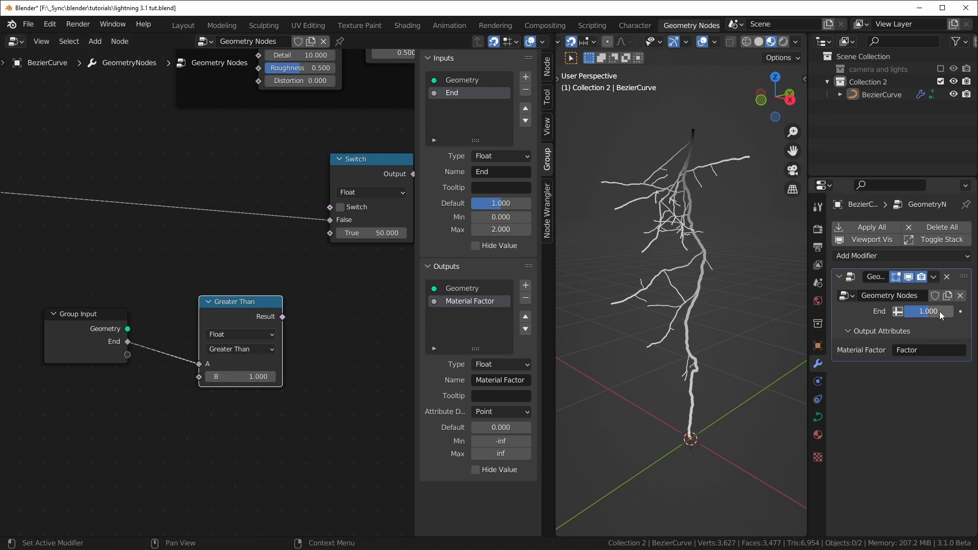
{"action": "left_click_drag", "start_coordinate": [228, 362], "coordinate": [204, 350]}
{"action": "left_click_drag", "start_coordinate": [259, 305], "coordinate": [332, 209]}
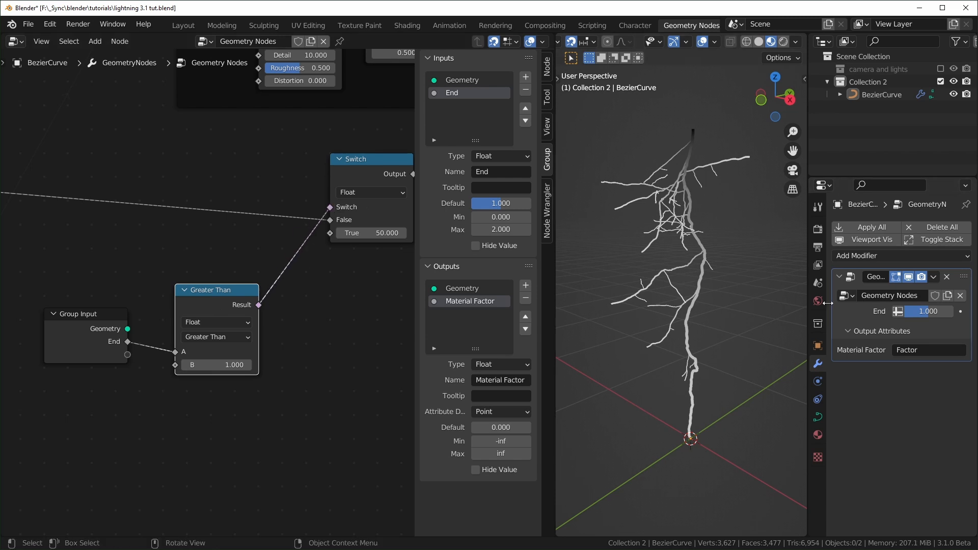
{"action": "left_click_drag", "start_coordinate": [927, 311], "coordinate": [926, 312]}
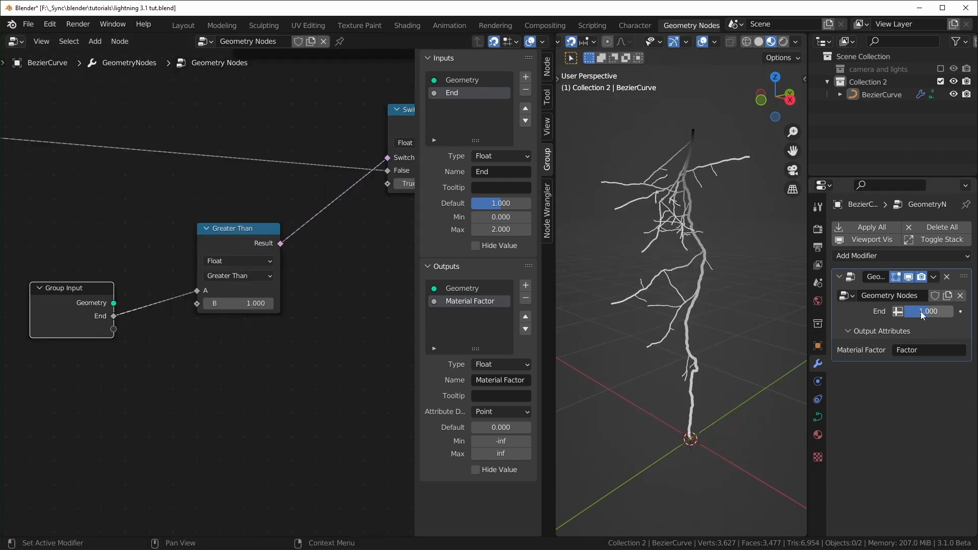
{"action": "mouse_move", "coordinate": [923, 316]}
{"action": "left_mouse_down"}
{"action": "mouse_move", "coordinate": [902, 316]}
{"action": "mouse_move", "coordinate": [932, 312]}
{"action": "left_mouse_up"}
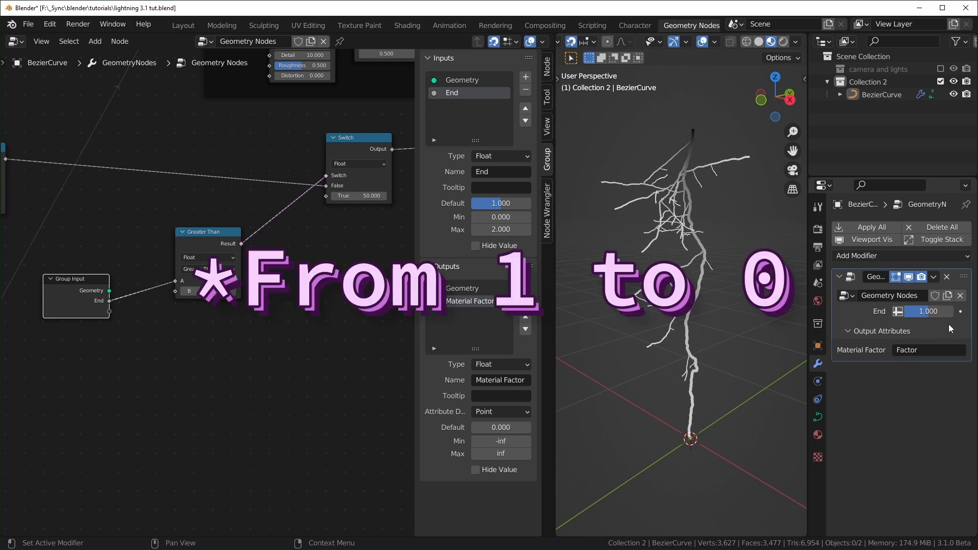
Add a Math node set to Subtract below the Greater Than node, subtracting 1 from the Group Input's End value
{"action": "scroll", "coordinate": [242, 348], "scroll_direction": "up", "scroll_amount": 2}
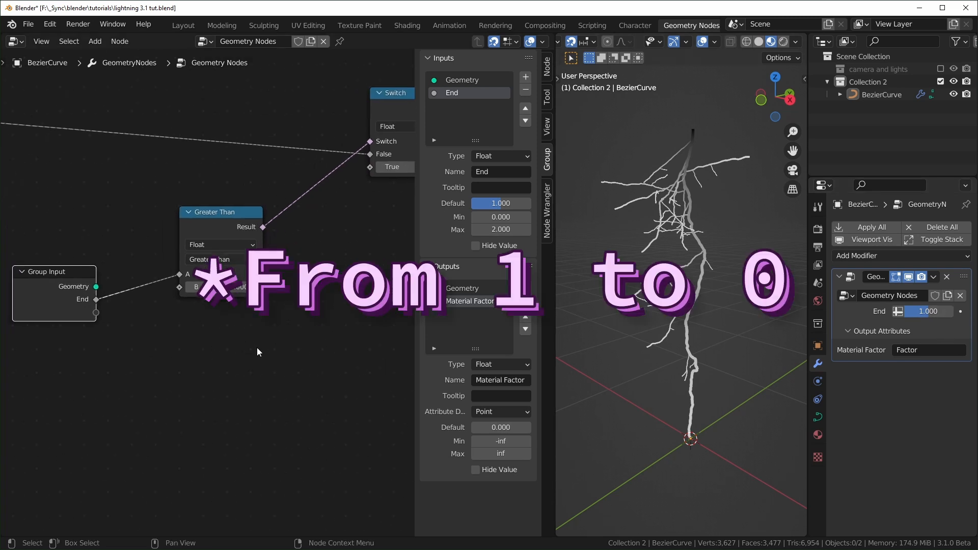
{"action": "key", "text": "shift+a"}
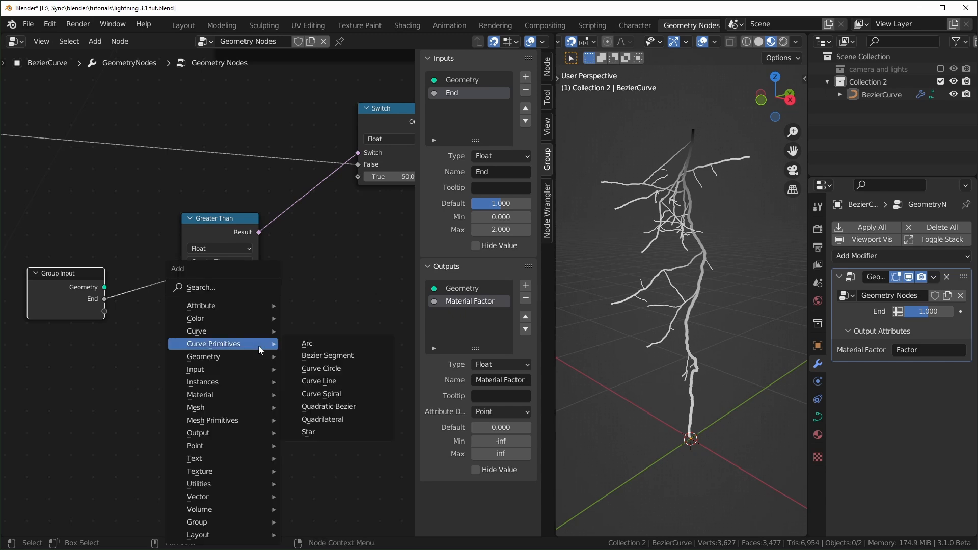
{"action": "scroll", "coordinate": [298, 358], "scroll_direction": "up", "scroll_amount": 1}
{"action": "key", "text": "shift+a"}
{"action": "type", "text": "math"}
{"action": "key", "text": "Return"}
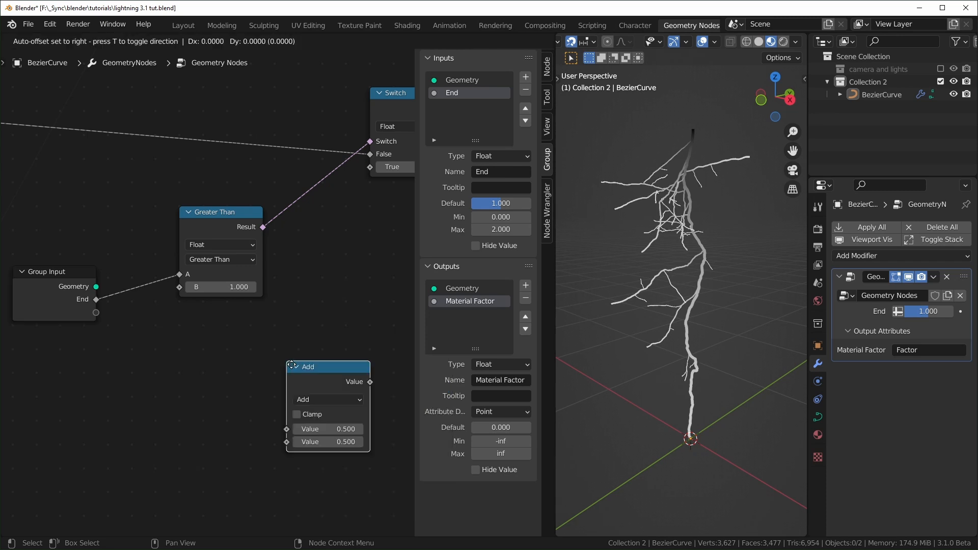
{"action": "left_click", "coordinate": [207, 330]}
{"action": "left_click_drag", "start_coordinate": [96, 300], "coordinate": [215, 392]}
{"action": "left_click", "coordinate": [236, 365]}
{"action": "left_click", "coordinate": [228, 409]}
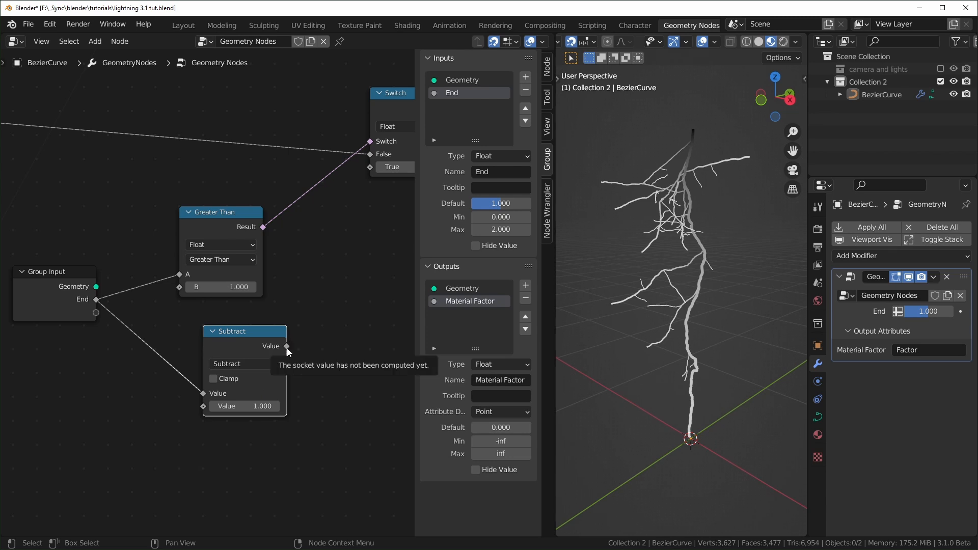
Duplicate the Subtract node beside the original and link the original's output to the copy's second Value input
{"action": "left_click_drag", "start_coordinate": [275, 350], "coordinate": [263, 351]}
{"action": "middle_click_drag", "start_coordinate": [291, 350], "coordinate": [259, 352]}
{"action": "key", "text": "shift+d"}
{"action": "left_click", "coordinate": [335, 331]}
{"action": "left_click_drag", "start_coordinate": [243, 348], "coordinate": [291, 397]}
Set the second Subtract node's first value to 1 and link its output to the Switch node's True input
{"action": "left_click", "coordinate": [339, 386]}
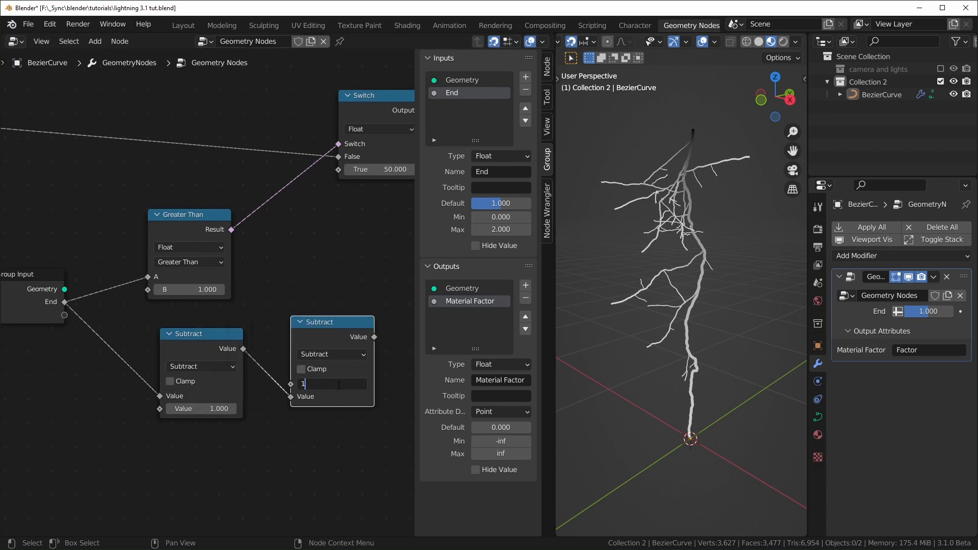
{"action": "type", "text": "1"}
{"action": "key", "text": "Return"}
{"action": "left_click_drag", "start_coordinate": [314, 337], "coordinate": [291, 348]}
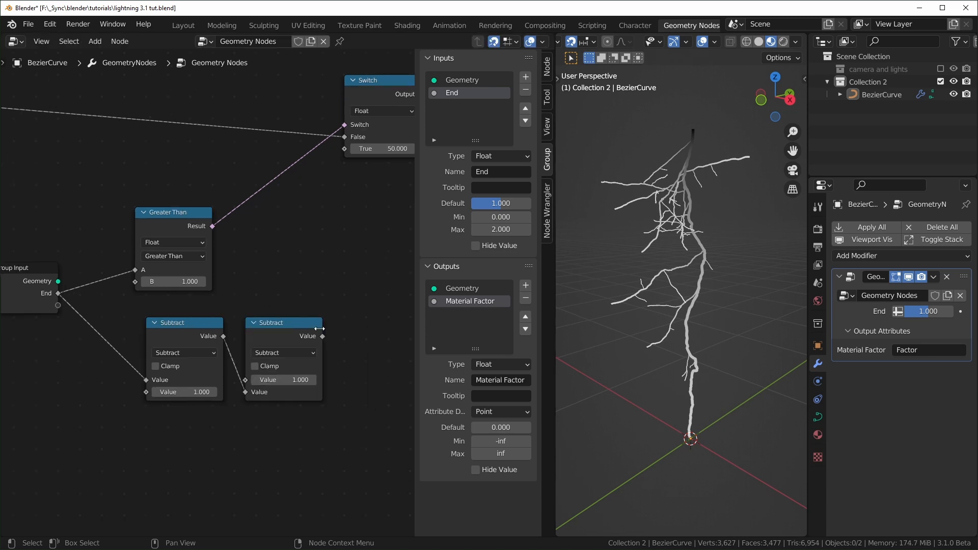
{"action": "left_click_drag", "start_coordinate": [322, 336], "coordinate": [350, 151]}
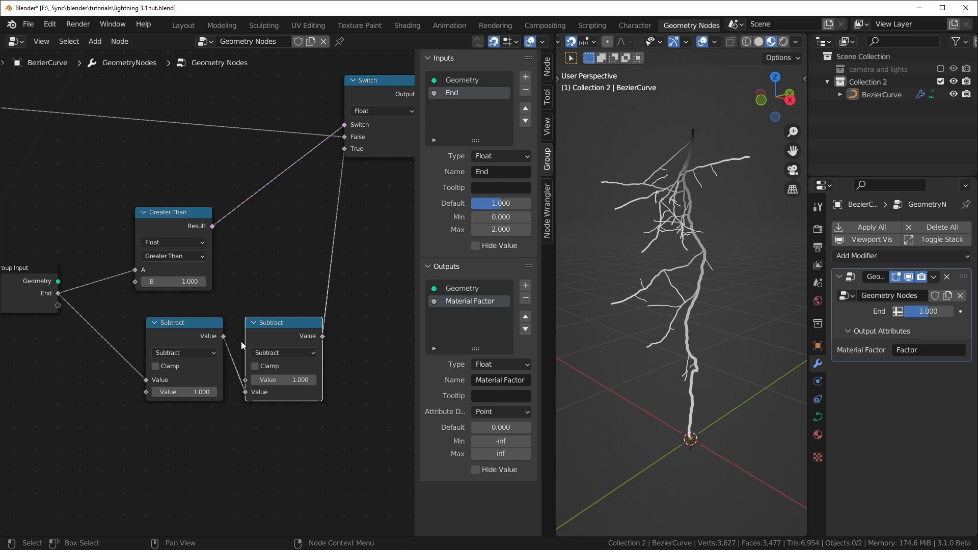
Preview the bolt with the modifier's End value raised to 2 and restore End to 1
{"action": "left_click_drag", "start_coordinate": [925, 311], "coordinate": [953, 311]}
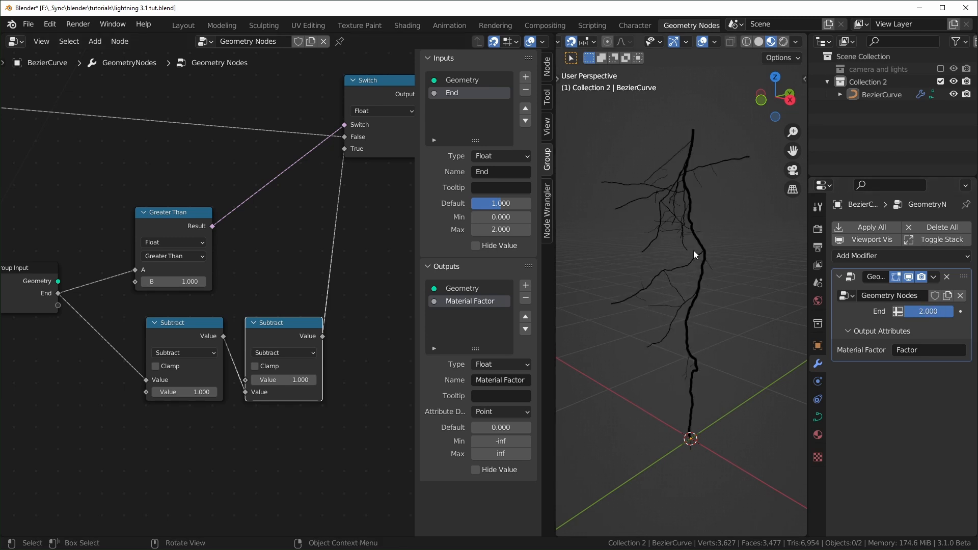
{"action": "type", "text": "1"}
{"action": "key", "text": "Return"}
Insert a copy of the second Subtract node before the Switch's True input, set to Multiply with a value of 50
{"action": "scroll", "coordinate": [201, 292], "scroll_direction": "down", "scroll_amount": 3}
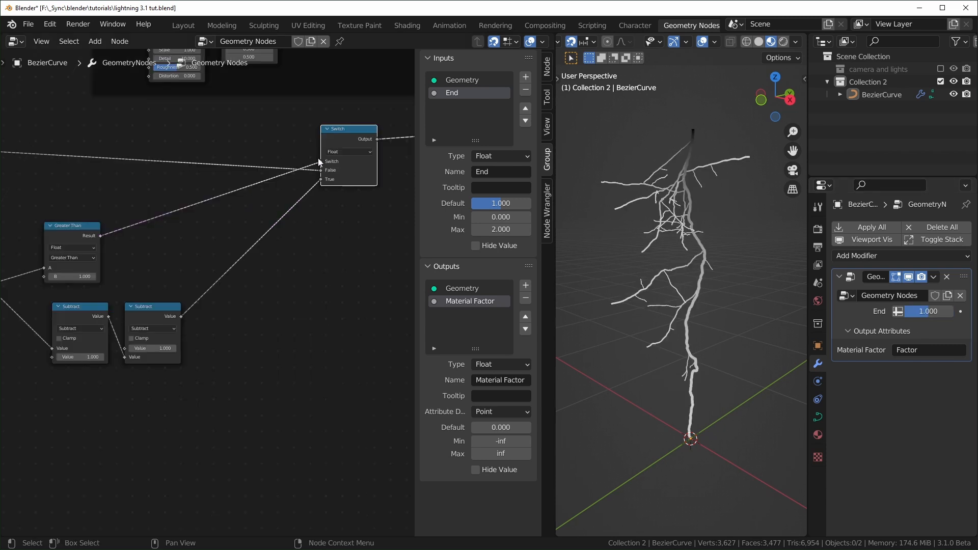
{"action": "left_click", "coordinate": [207, 304]}
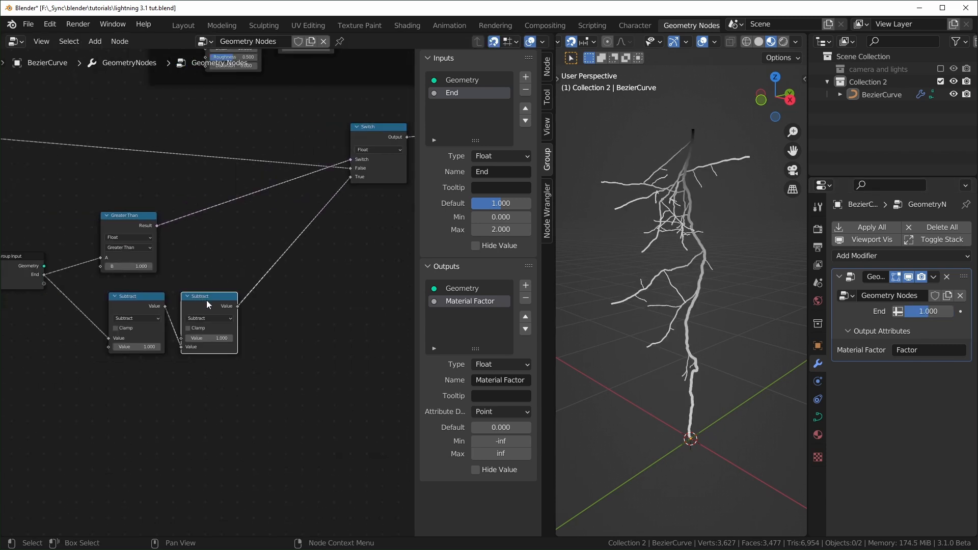
{"action": "key", "text": "shift+d"}
{"action": "left_click", "coordinate": [296, 288]}
{"action": "left_click", "coordinate": [296, 302]}
{"action": "left_click", "coordinate": [285, 341]}
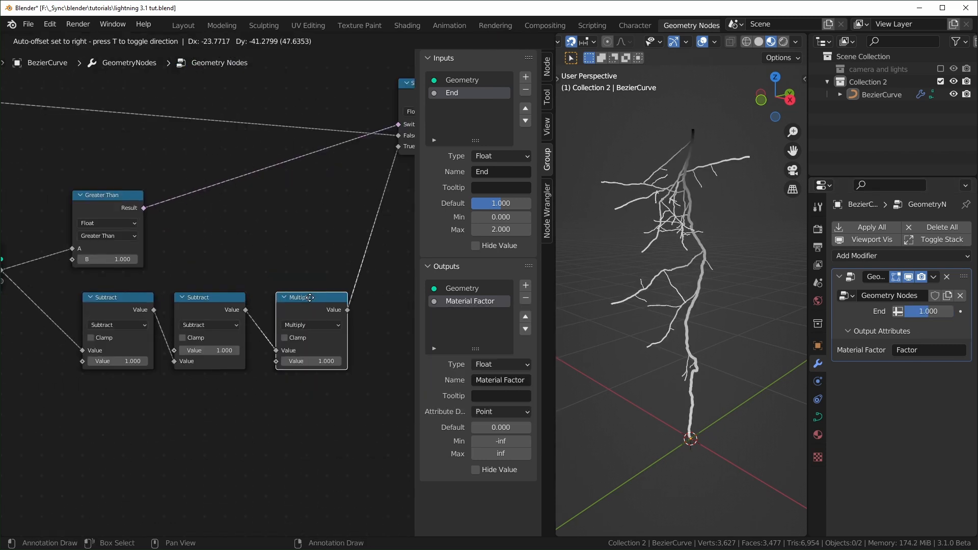
{"action": "scroll", "coordinate": [157, 288], "scroll_direction": "up", "scroll_amount": 1}
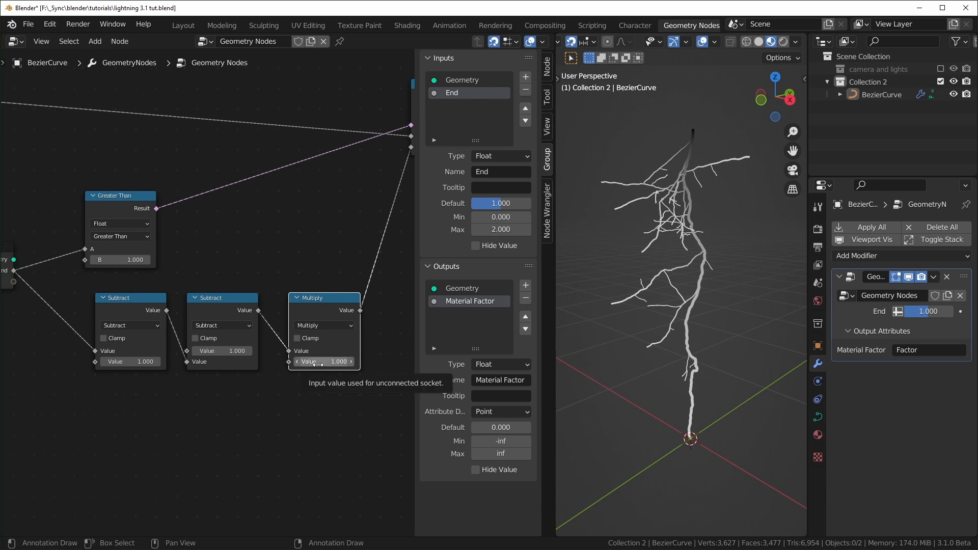
{"action": "key", "text": "Return"}
Switch to the Shading workspace and raise the modifier's End value to 2
{"action": "left_click_drag", "start_coordinate": [921, 311], "coordinate": [947, 311]}
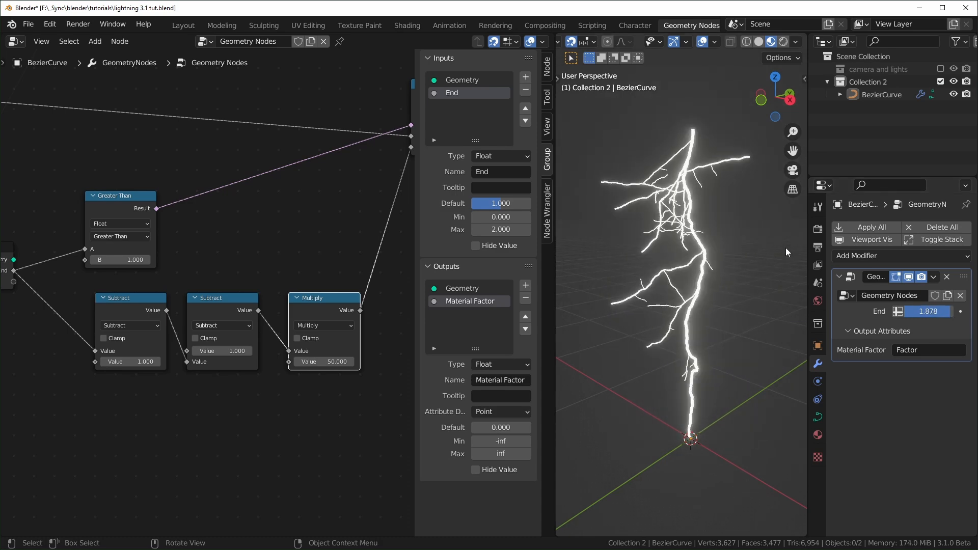
{"action": "left_click", "coordinate": [408, 26]}
{"action": "scroll", "coordinate": [347, 242], "scroll_direction": "down", "scroll_amount": 1}
{"action": "left_click_drag", "start_coordinate": [934, 258], "coordinate": [951, 258]}
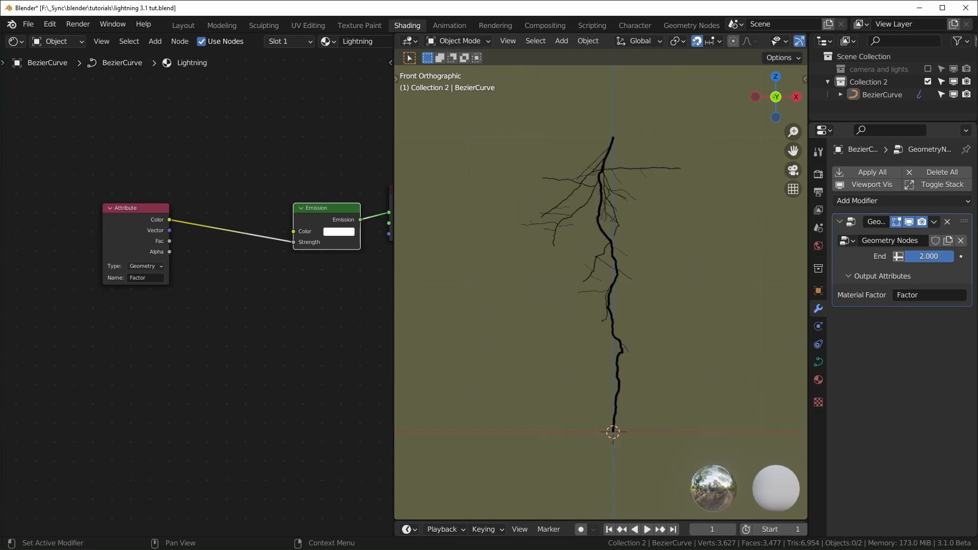
Spread out the Attribute and Emission nodes and add a Mix Shader node above the Emission node
{"action": "scroll", "coordinate": [125, 351], "scroll_direction": "down", "scroll_amount": 1}
{"action": "left_click_drag", "start_coordinate": [163, 218], "coordinate": [65, 210]}
{"action": "left_click_drag", "start_coordinate": [310, 223], "coordinate": [222, 258]}
{"action": "key", "text": "shift+a"}
{"action": "left_click", "coordinate": [248, 305]}
{"action": "type", "text": "mix"}
{"action": "left_click", "coordinate": [274, 341]}
{"action": "left_click", "coordinate": [229, 211]}
Move the Attribute Color link from Emission Strength to the Mix Shader's Fac, and link the Mix Shader to the Material Output's Surface
{"action": "scroll", "coordinate": [224, 224], "scroll_direction": "up", "scroll_amount": 2}
{"action": "left_click_drag", "start_coordinate": [201, 315], "coordinate": [125, 268]}
{"action": "left_click_drag", "start_coordinate": [185, 224], "coordinate": [202, 242]}
{"action": "middle_click_drag", "start_coordinate": [216, 255], "coordinate": [143, 246]}
{"action": "left_click_drag", "start_coordinate": [199, 201], "coordinate": [335, 233]}
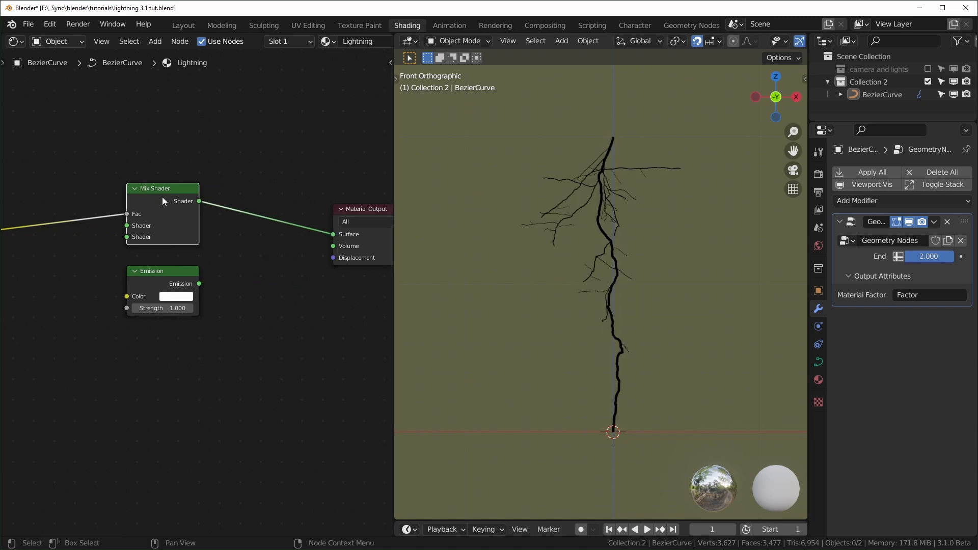
{"action": "left_click_drag", "start_coordinate": [163, 198], "coordinate": [235, 201]}
{"action": "left_click_drag", "start_coordinate": [235, 201], "coordinate": [235, 202]}
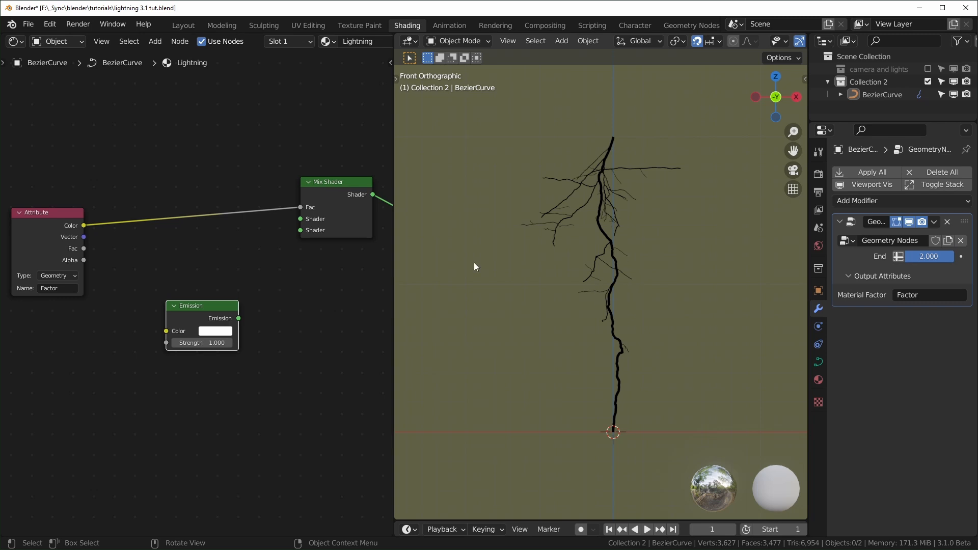
Add a Transparent BSDF, link it to the Mix Shader's first Shader input, and link Emission to the second
{"action": "key", "text": "shift+a"}
{"action": "type", "text": "tra"}
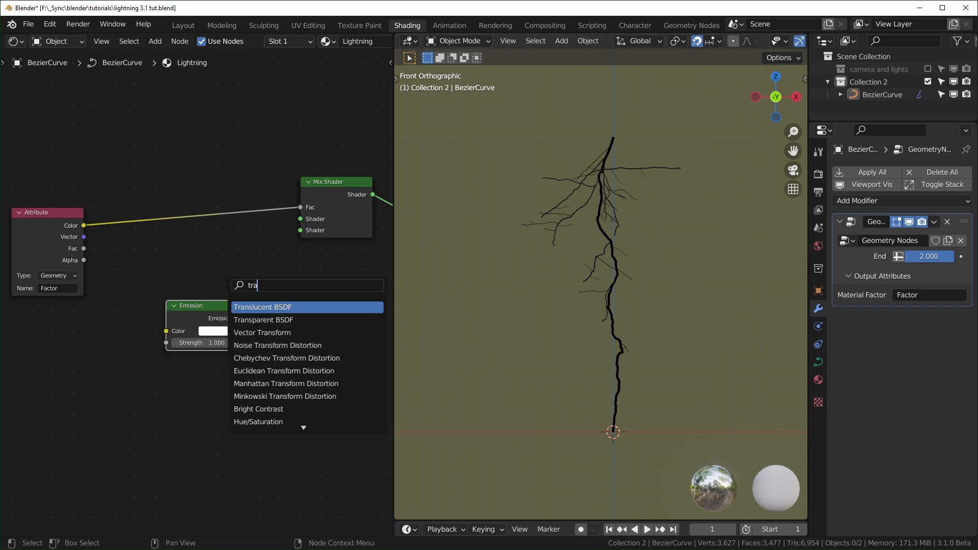
{"action": "left_click", "coordinate": [257, 320]}
{"action": "left_click", "coordinate": [196, 290]}
{"action": "left_click_drag", "start_coordinate": [239, 266], "coordinate": [301, 218]}
{"action": "left_click_drag", "start_coordinate": [238, 319], "coordinate": [304, 237]}
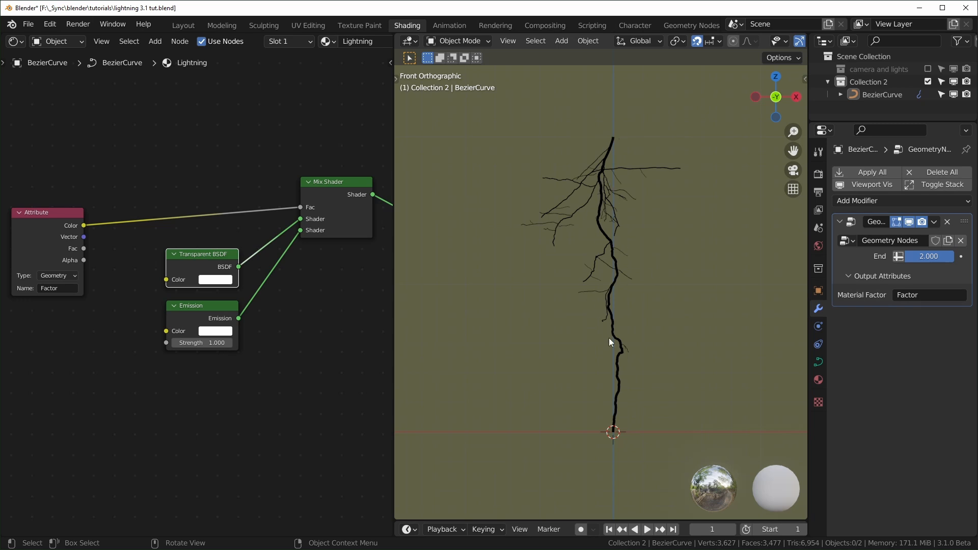
Set the Lightning material's Blend Mode to Alpha Blend and its Shadow Mode to None
{"action": "left_click", "coordinate": [818, 379]}
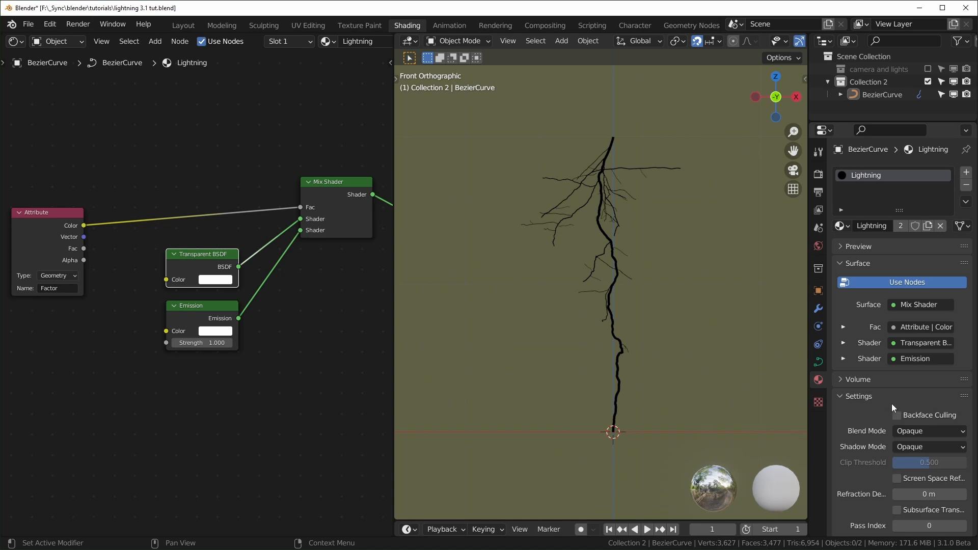
{"action": "scroll", "coordinate": [892, 403], "scroll_direction": "down", "scroll_amount": 2}
{"action": "left_click", "coordinate": [925, 392]}
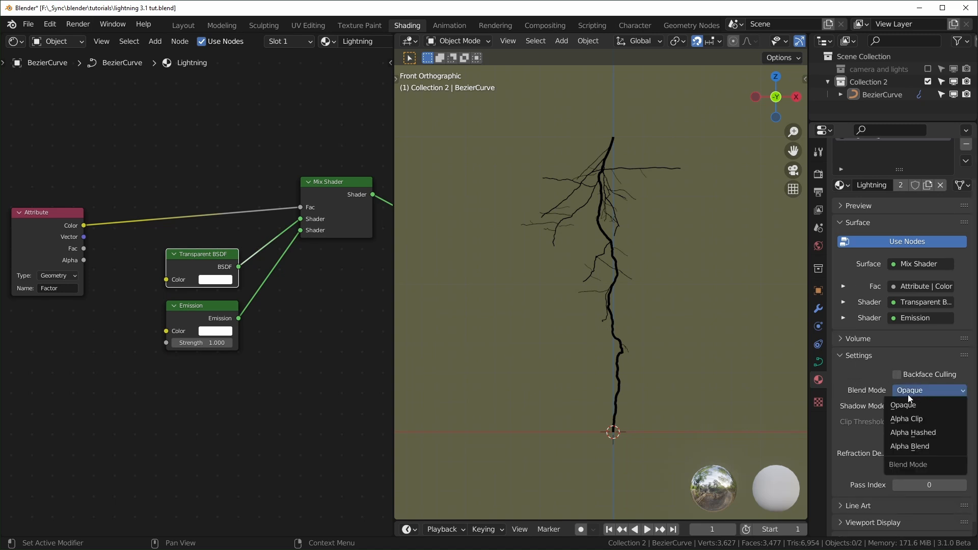
{"action": "left_click", "coordinate": [906, 447]}
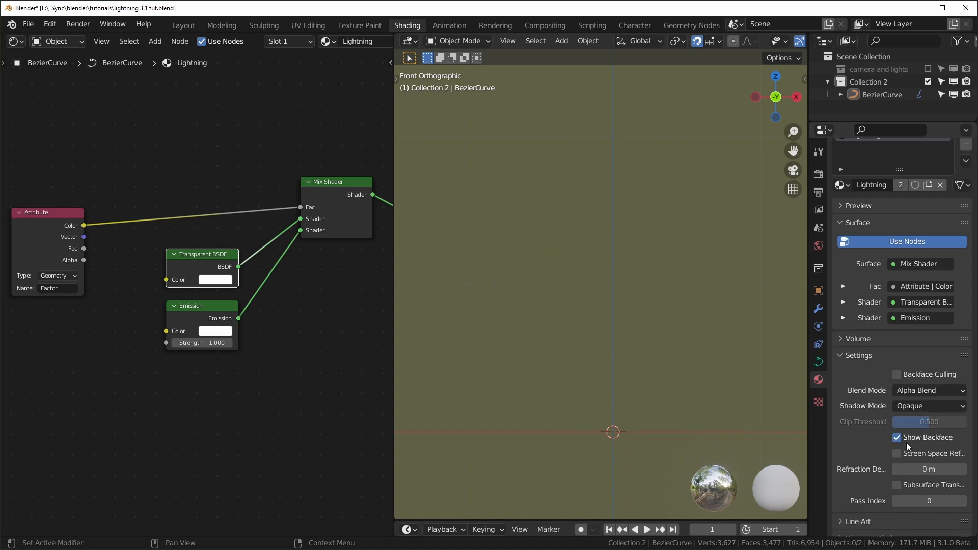
{"action": "left_click", "coordinate": [920, 407]}
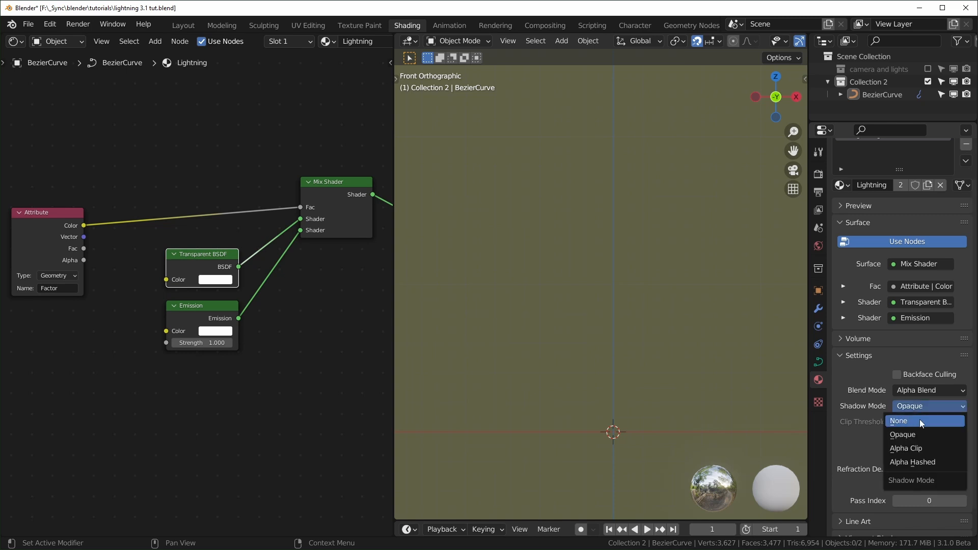
{"action": "left_click", "coordinate": [905, 421]}
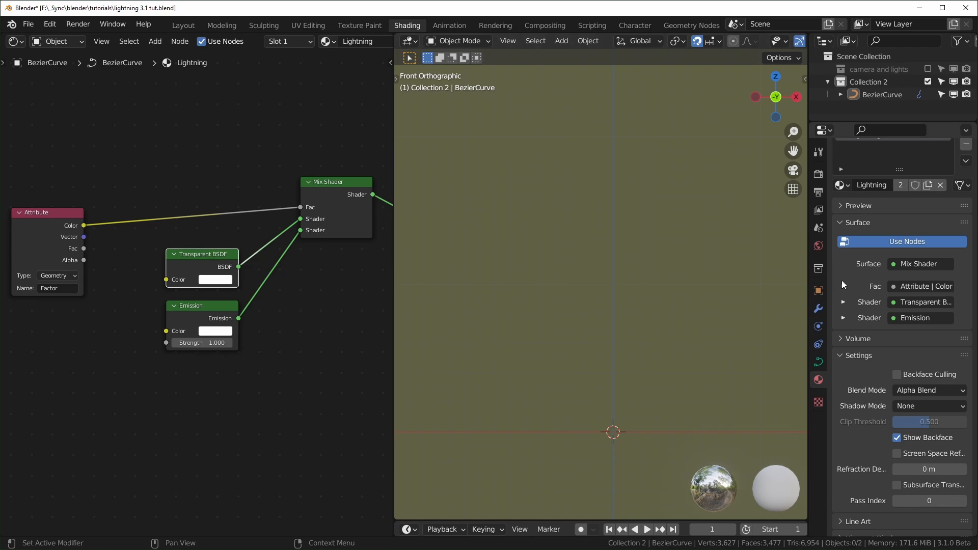
Set the modifier's End value to about 1.08 and insert a Clamp node between the Attribute Color and the Mix Shader's Fac
{"action": "left_click", "coordinate": [818, 308]}
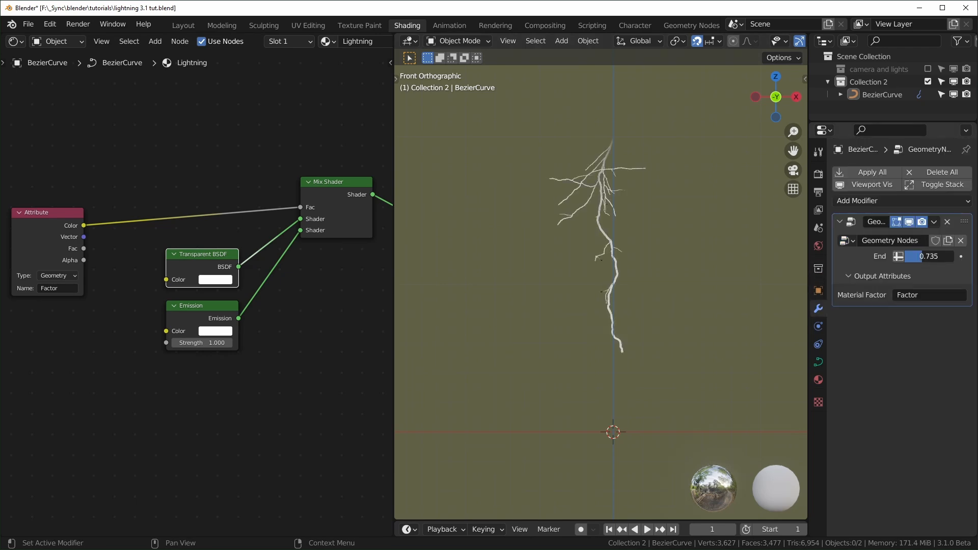
{"action": "mouse_move", "coordinate": [896, 257]}
{"action": "left_mouse_down"}
{"action": "mouse_move", "coordinate": [917, 257]}
{"action": "mouse_move", "coordinate": [888, 258]}
{"action": "left_mouse_up"}
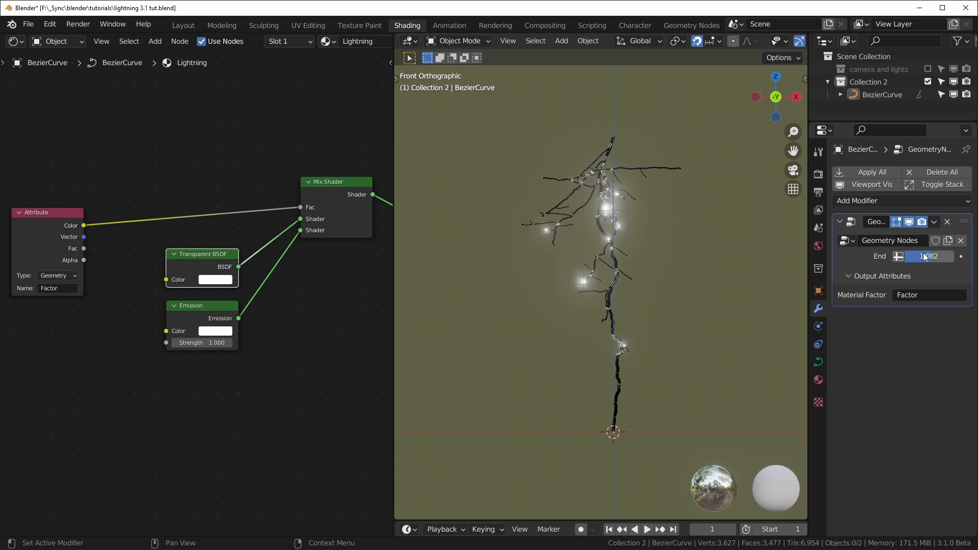
{"action": "key", "text": "shift+a"}
{"action": "left_click", "coordinate": [269, 265]}
{"action": "type", "text": "c"}
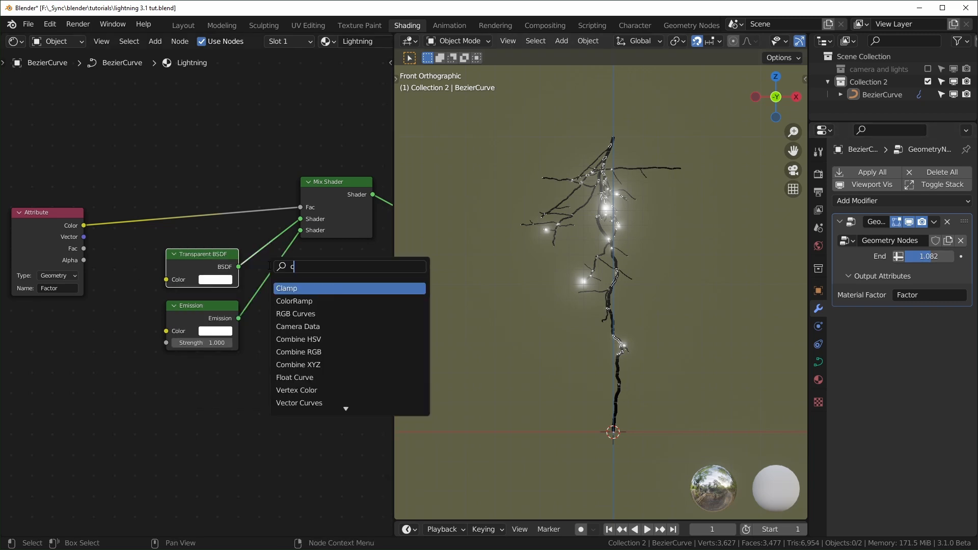
{"action": "key", "text": "Return"}
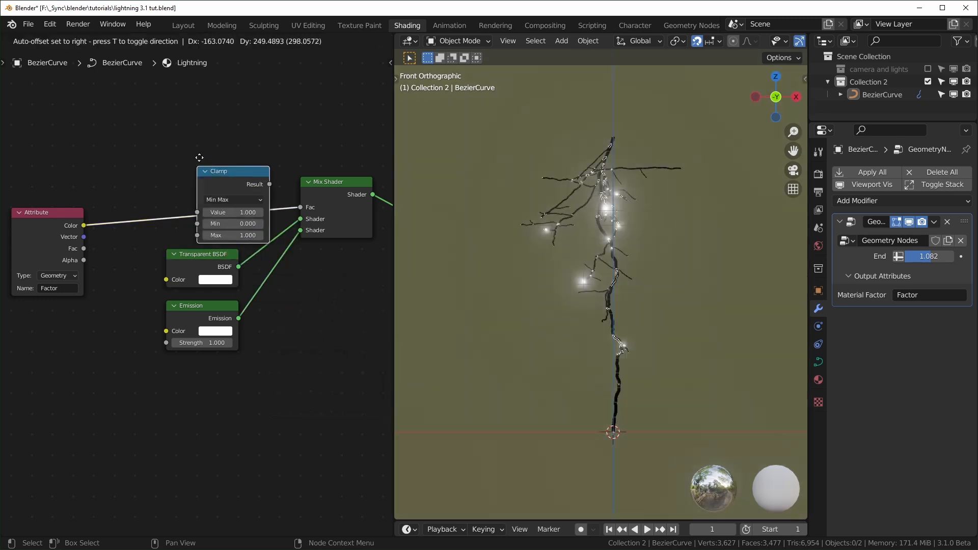
{"action": "left_click", "coordinate": [249, 247]}
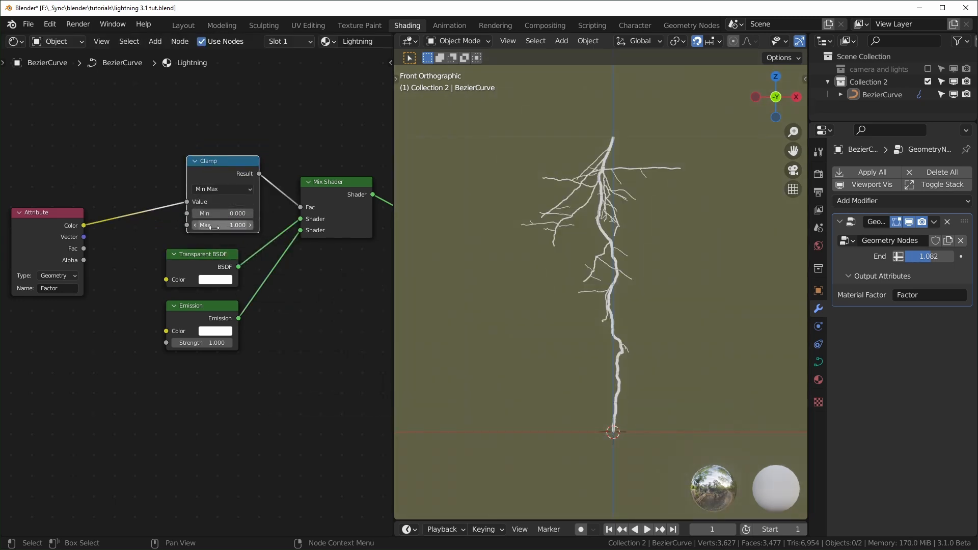
Link the Attribute Color to Emission Strength, keeping the Clamp node above the Transparent BSDF, and set End to 1
{"action": "left_click_drag", "start_coordinate": [78, 191], "coordinate": [228, 310]}
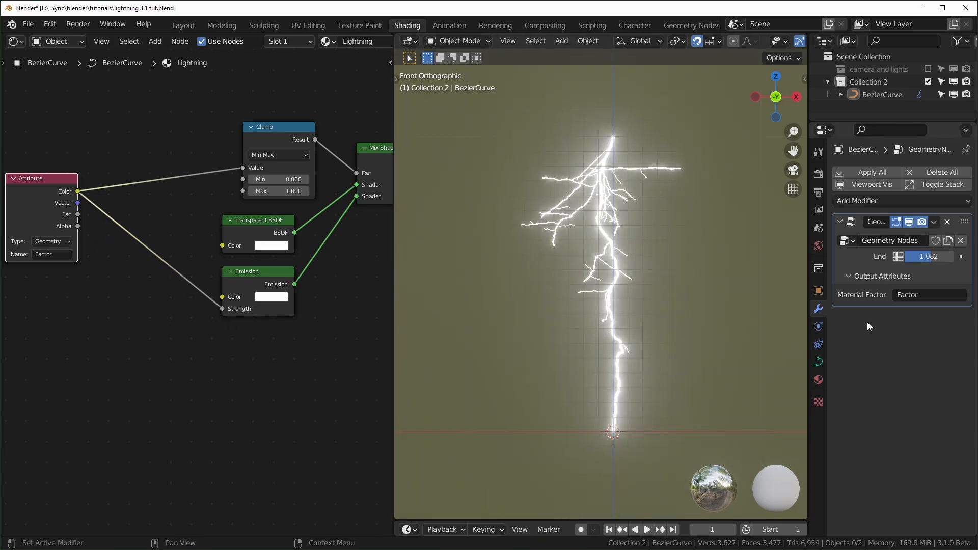
{"action": "left_click_drag", "start_coordinate": [281, 126], "coordinate": [273, 127]}
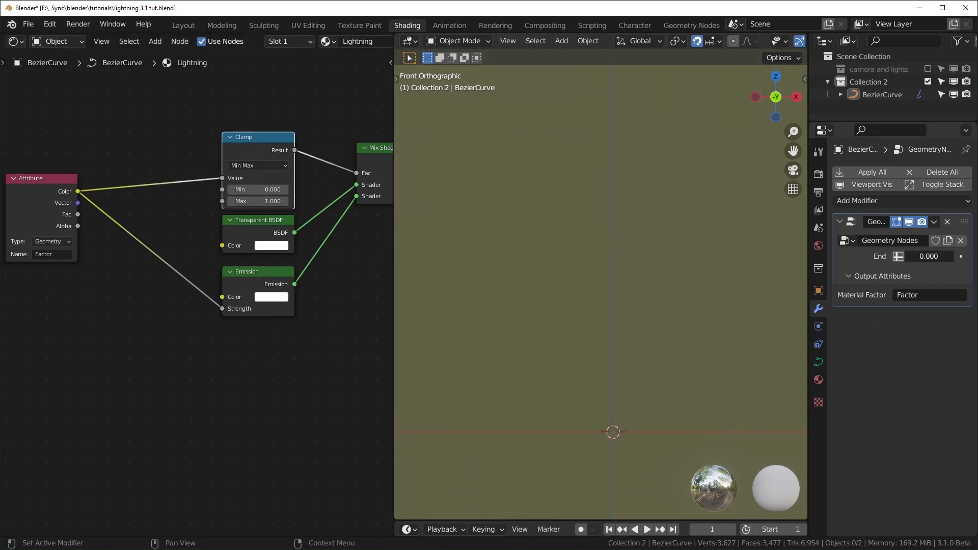
{"action": "mouse_move", "coordinate": [929, 256]}
{"action": "left_mouse_down"}
{"action": "mouse_move", "coordinate": [961, 257]}
{"action": "mouse_move", "coordinate": [948, 256]}
{"action": "left_mouse_up"}
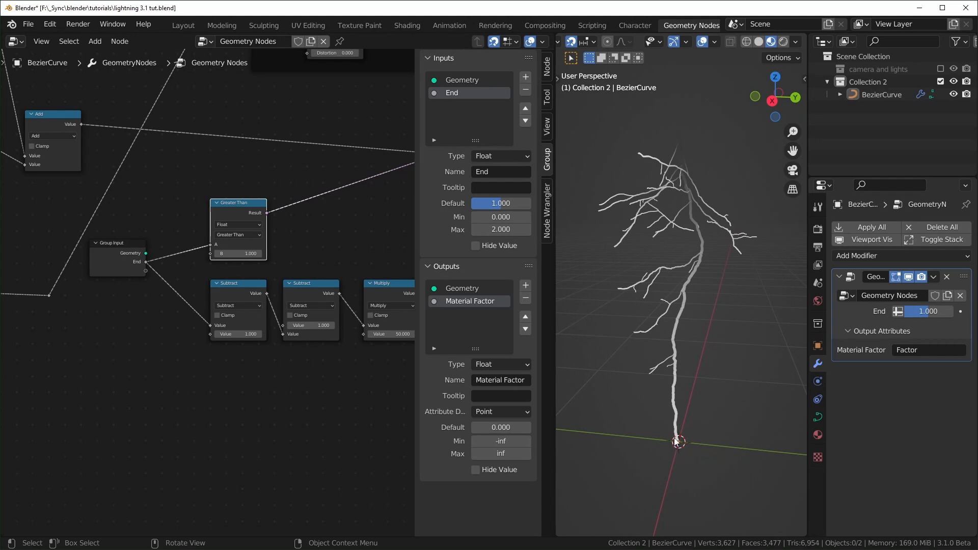
In the geometry node tree, duplicate an Add node and insert it between the first branch NodeGroup and its Add node
{"action": "middle_click_drag", "start_coordinate": [232, 415], "coordinate": [131, 521]}
{"action": "scroll", "coordinate": [180, 411], "scroll_direction": "up", "scroll_amount": 5}
{"action": "middle_click_drag", "start_coordinate": [195, 326], "coordinate": [227, 382]}
{"action": "left_click", "coordinate": [192, 314]}
{"action": "key", "text": "shift+d"}
{"action": "left_click", "coordinate": [167, 253]}
{"action": "left_click_drag", "start_coordinate": [166, 253], "coordinate": [218, 254]}
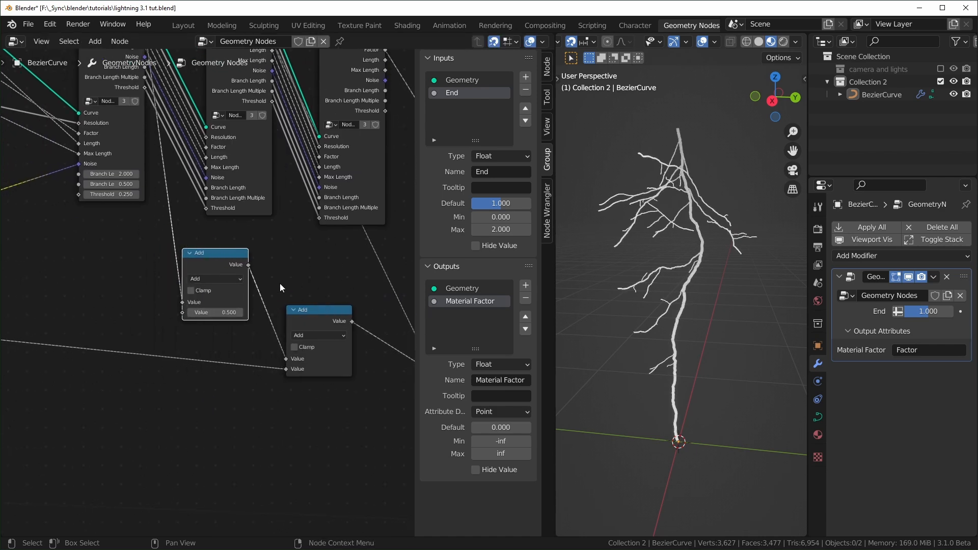
Change the inserted node to Power with exponent 0.5 and duplicate it into the links from the other two branch NodeGroups
{"action": "middle_click_drag", "start_coordinate": [276, 271], "coordinate": [209, 295]}
{"action": "left_click_drag", "start_coordinate": [252, 348], "coordinate": [152, 365]}
{"action": "scroll", "coordinate": [133, 305], "scroll_direction": "down", "scroll_amount": 4}
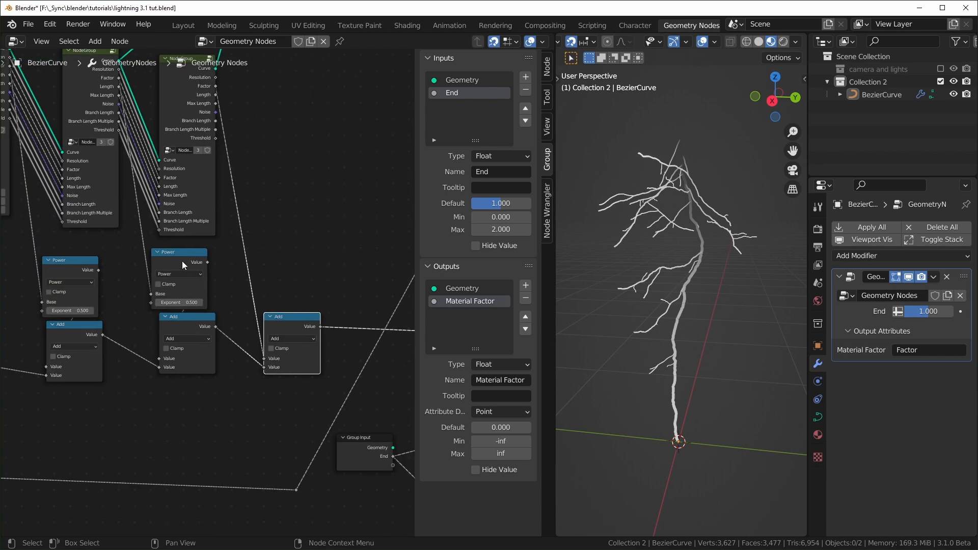
{"action": "key", "text": "shift+d"}
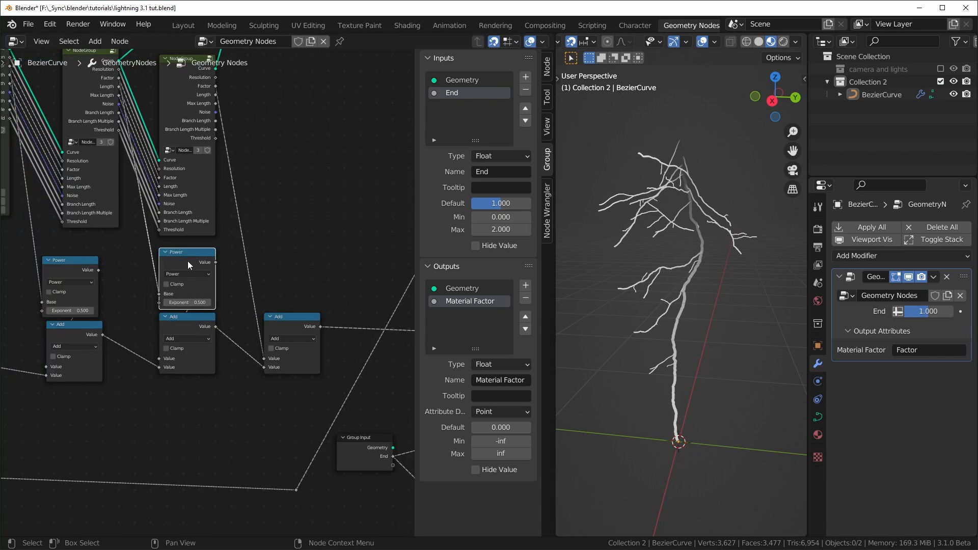
{"action": "left_click", "coordinate": [251, 247]}
{"action": "left_click_drag", "start_coordinate": [359, 316], "coordinate": [274, 309]}
{"action": "left_click", "coordinate": [301, 236]}
{"action": "left_click_drag", "start_coordinate": [325, 247], "coordinate": [292, 351]}
{"action": "left_click_drag", "start_coordinate": [271, 249], "coordinate": [271, 266]}
{"action": "left_click", "coordinate": [136, 398]}
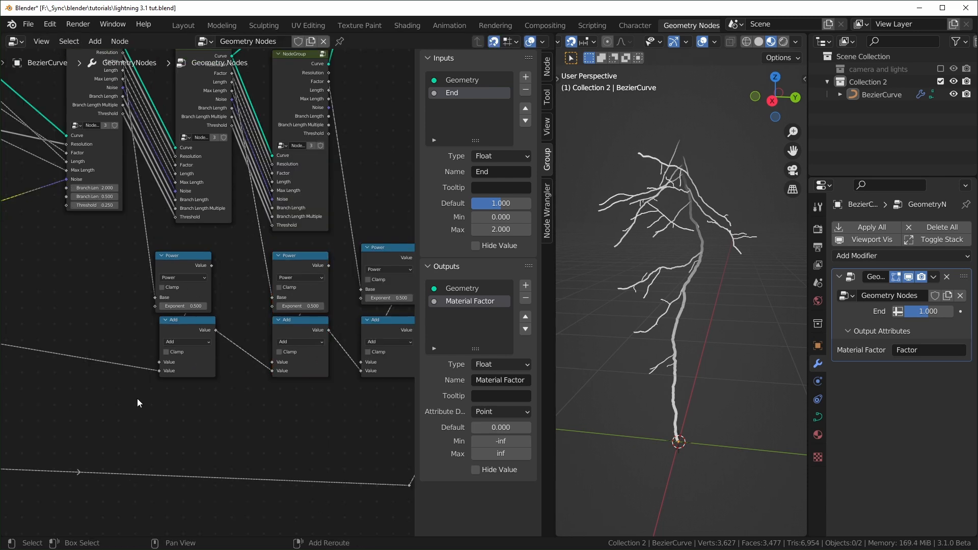
Add a Value node and link it to the Exponent of all three Power nodes
{"action": "key", "text": "shift+a"}
{"action": "type", "text": "val"}
{"action": "key", "text": "Return"}
{"action": "left_click", "coordinate": [62, 285]}
{"action": "left_click_drag", "start_coordinate": [120, 298], "coordinate": [272, 305]}
{"action": "right_click_drag", "start_coordinate": [100, 295], "coordinate": [407, 293], "text": "alt"}
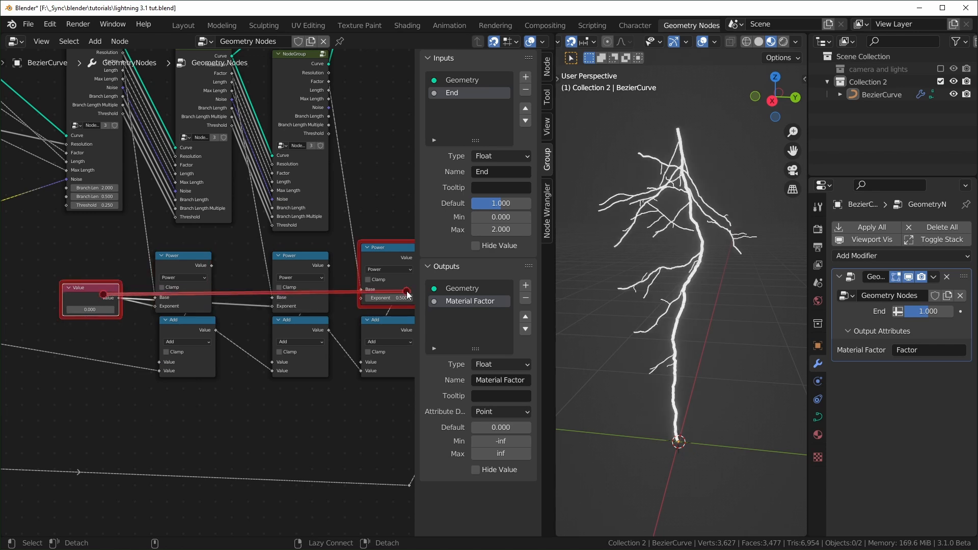
Duplicate a Power node and insert it into the link feeding the first Add node's second Value input
{"action": "left_click", "coordinate": [229, 216]}
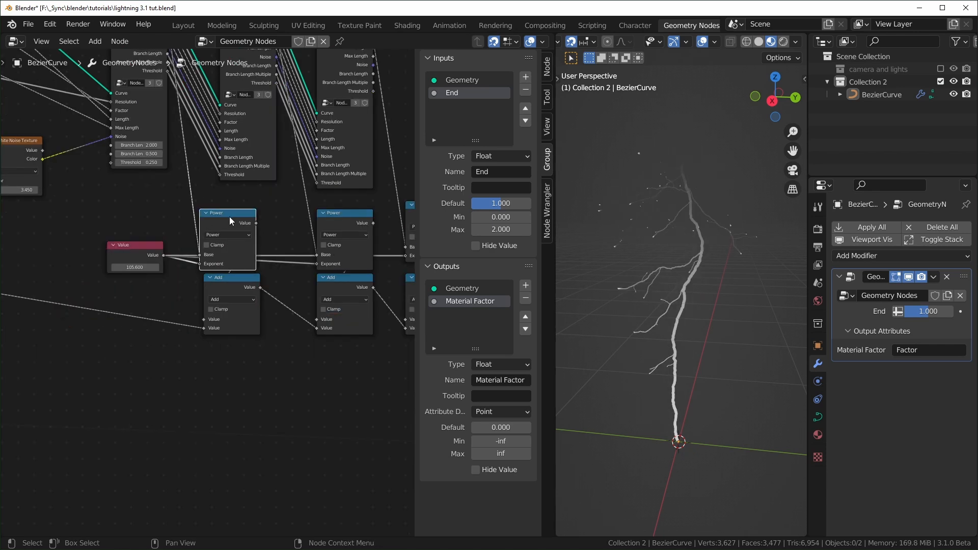
{"action": "key", "text": "shift+d"}
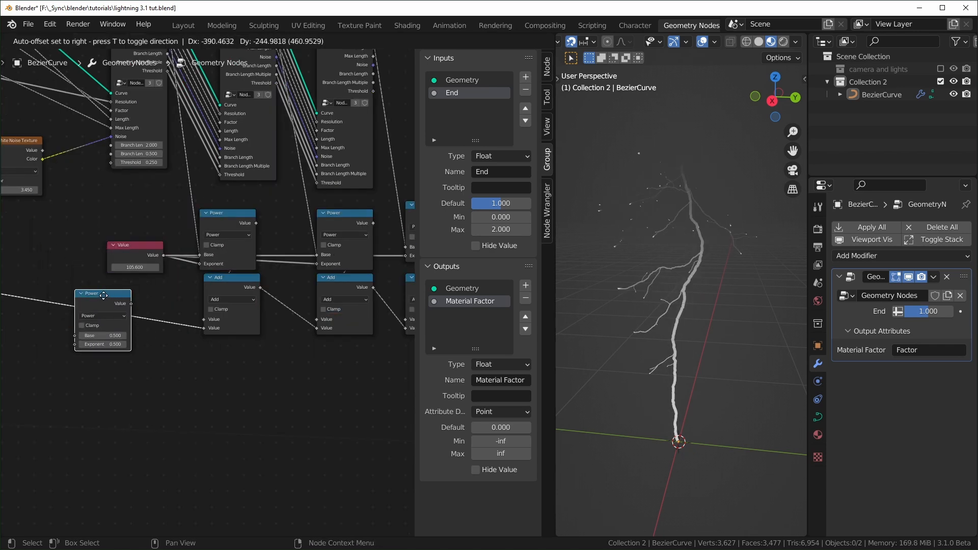
{"action": "left_click", "coordinate": [88, 289]}
{"action": "scroll", "coordinate": [70, 275], "scroll_direction": "up", "scroll_amount": 3}
{"action": "left_click_drag", "start_coordinate": [189, 251], "coordinate": [57, 354]}
Set the Value node that drives the three Power exponents to 10
{"action": "left_click_drag", "start_coordinate": [153, 266], "coordinate": [195, 266]}
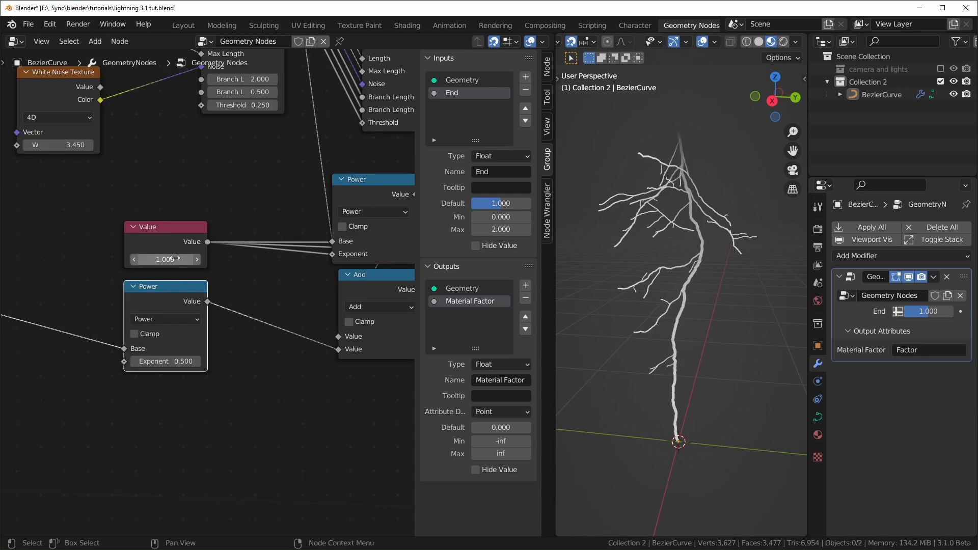
{"action": "mouse_move", "coordinate": [165, 259]}
{"action": "left_mouse_down"}
{"action": "mouse_move", "coordinate": [183, 259]}
{"action": "mouse_move", "coordinate": [176, 264]}
{"action": "left_mouse_up"}
{"action": "right_click", "coordinate": [175, 264]}
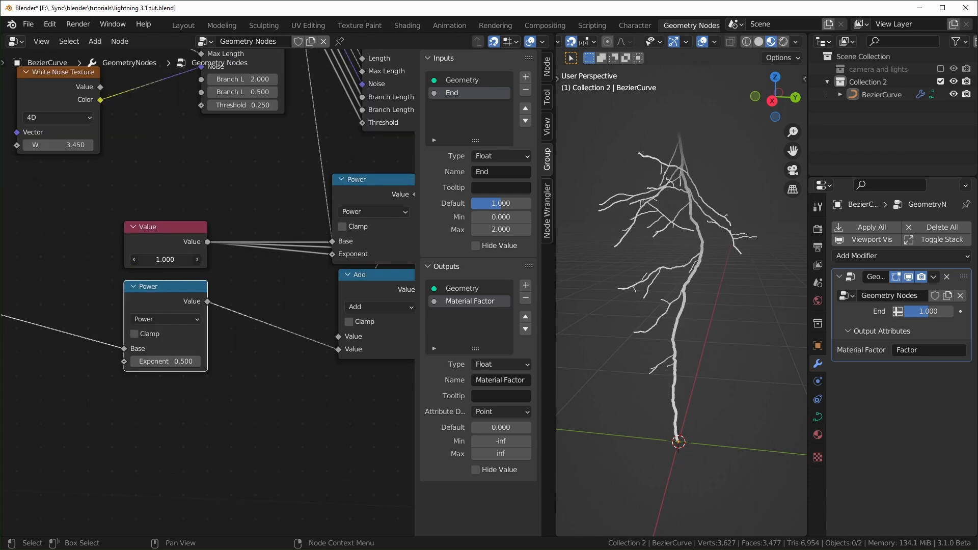
{"action": "key", "text": "Return"}
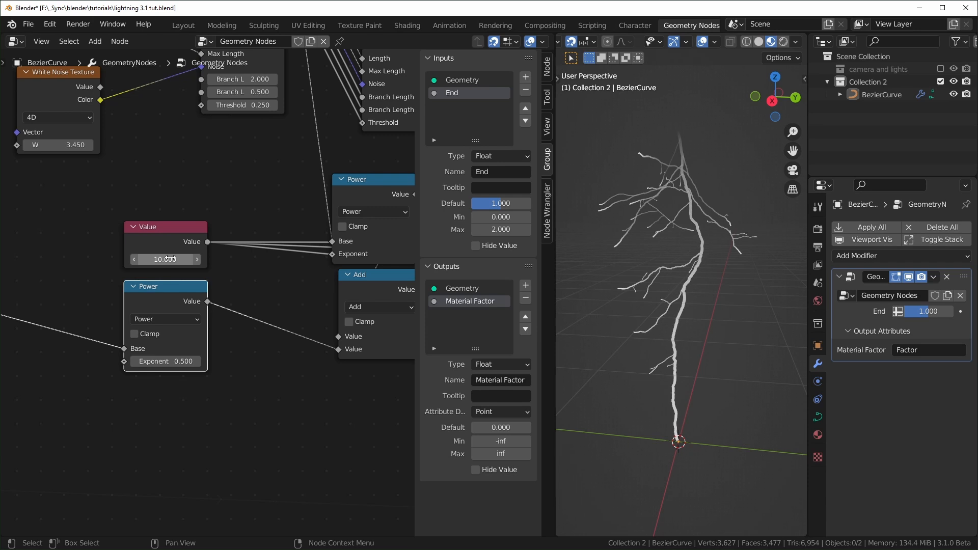
Set the exponent of the Power node beneath the Value node to 0.5, space it lower, and save the file
{"action": "double_click", "coordinate": [159, 361]}
{"action": "type", "text": ".5"}
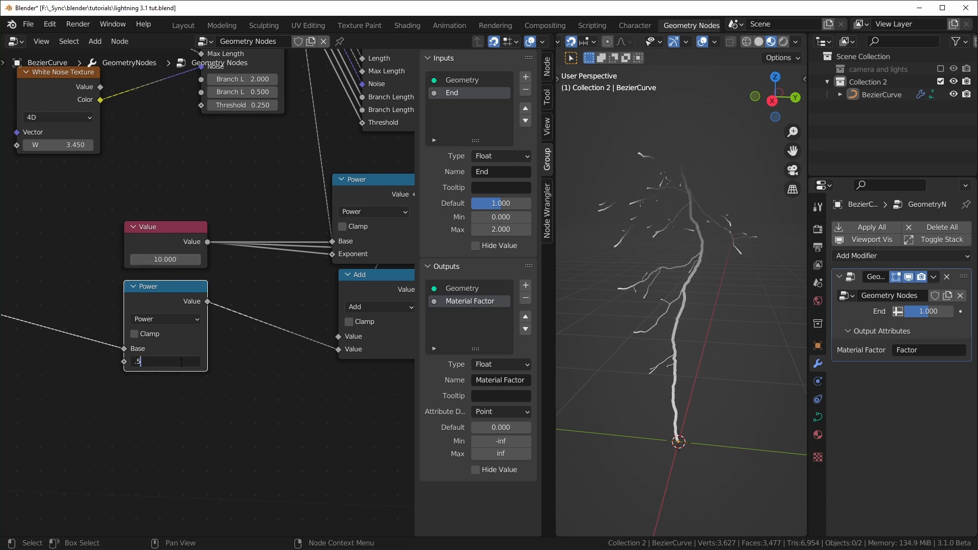
{"action": "key", "text": "Return"}
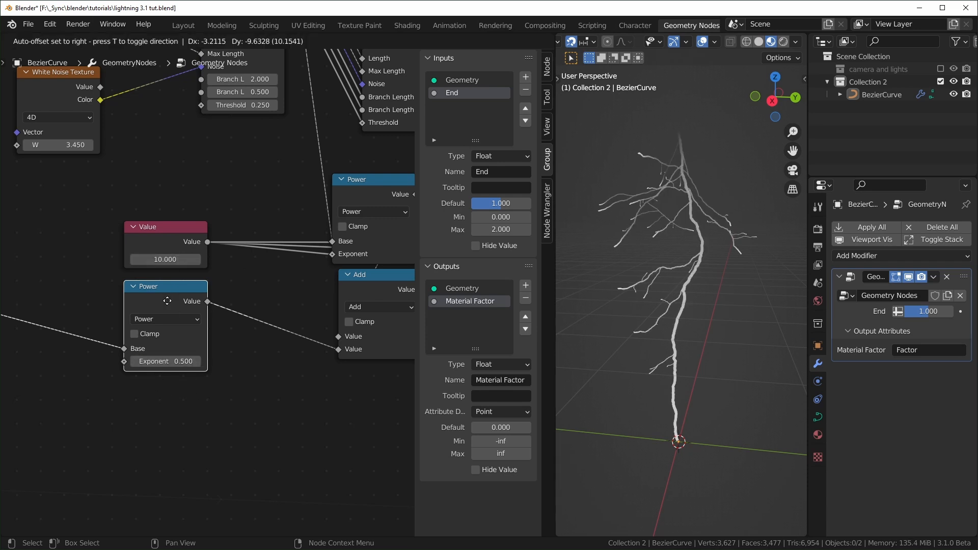
{"action": "left_click_drag", "start_coordinate": [168, 294], "coordinate": [168, 319]}
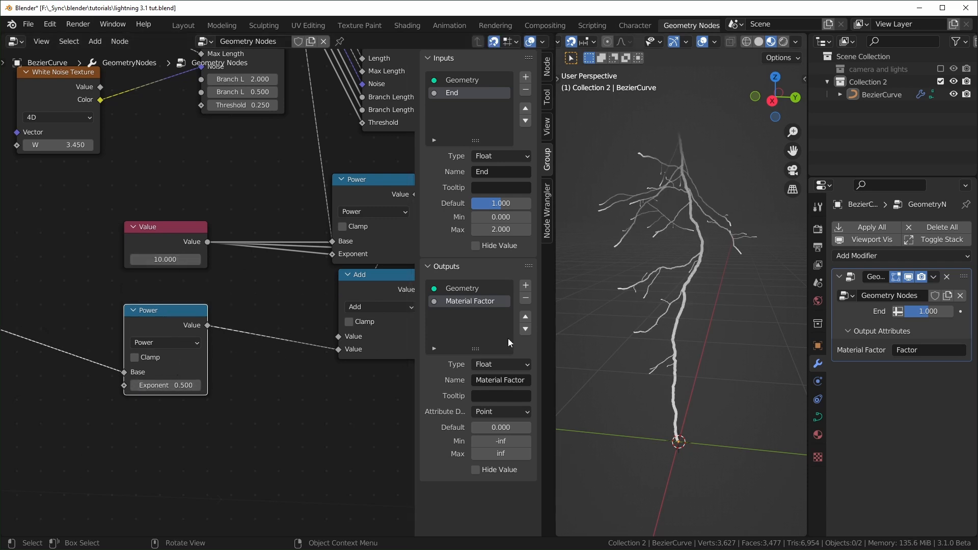
{"action": "key", "text": "ctrl+s"}
In the Shading workspace, insert a Math node set to Power between the Attribute Color and the Clamp node
{"action": "left_click", "coordinate": [406, 26]}
{"action": "scroll", "coordinate": [197, 284], "scroll_direction": "down", "scroll_amount": 1}
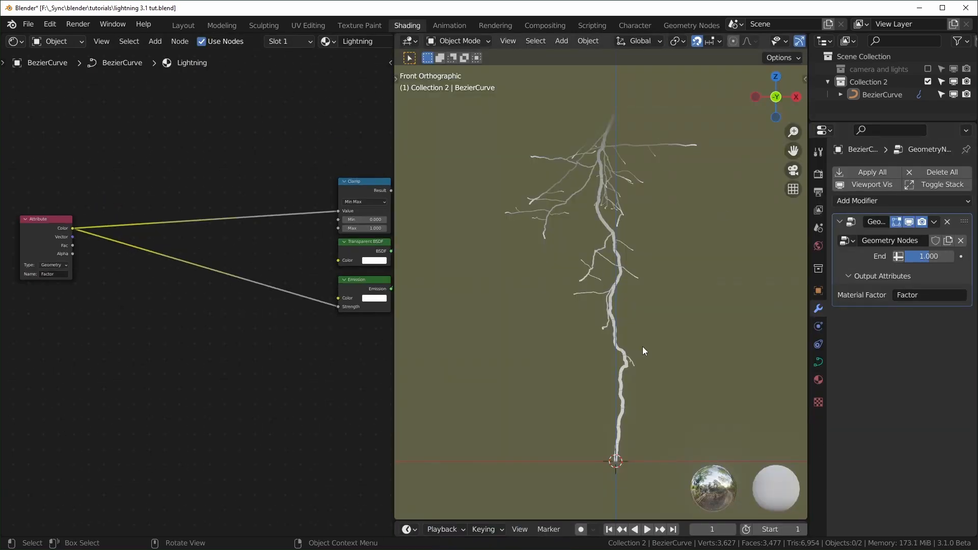
{"action": "scroll", "coordinate": [214, 372], "scroll_direction": "up", "scroll_amount": 2}
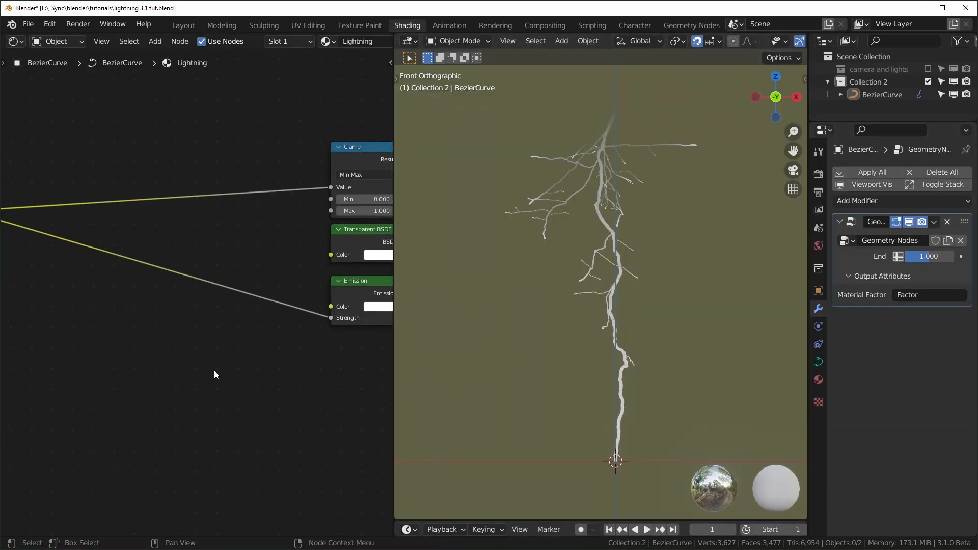
{"action": "scroll", "coordinate": [225, 360], "scroll_direction": "down", "scroll_amount": 1}
{"action": "key", "text": "shift+a"}
{"action": "left_click", "coordinate": [226, 357]}
{"action": "type", "text": "math"}
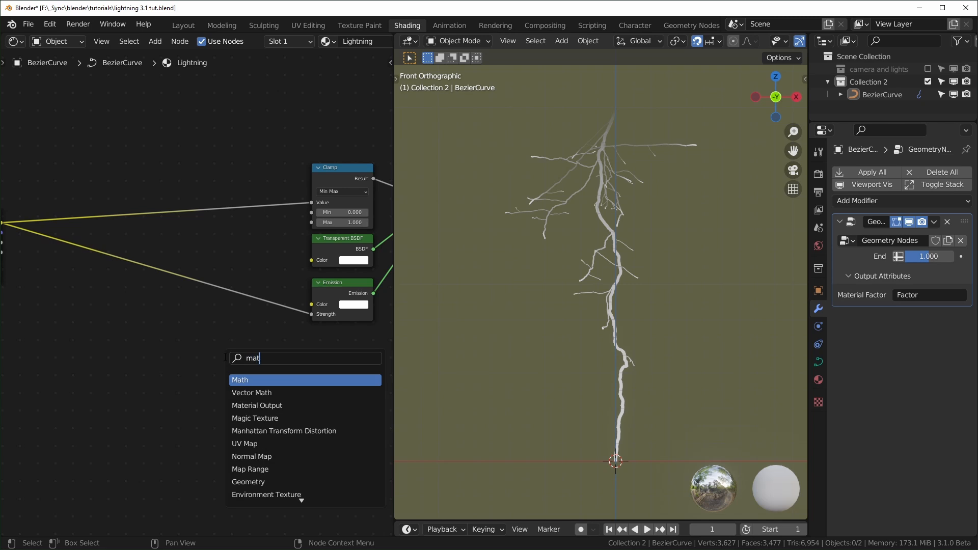
{"action": "key", "text": "Return"}
{"action": "left_click", "coordinate": [113, 181]}
{"action": "left_click", "coordinate": [150, 207]}
{"action": "key", "text": "p"}
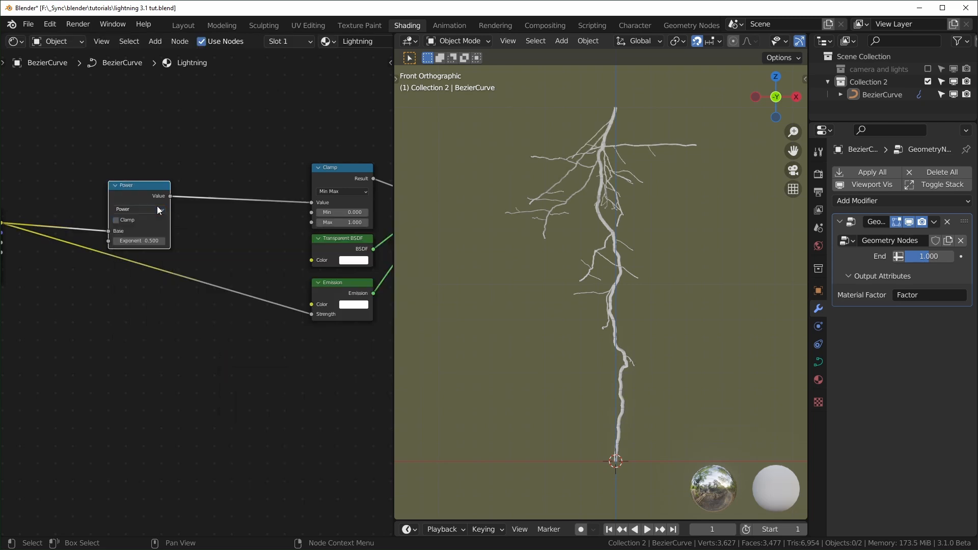
Insert an Add node before Emission Strength that sums the Attribute Color and the Power output, and set the Power exponent to 5
{"action": "key", "text": "shift+d"}
{"action": "left_click", "coordinate": [258, 248]}
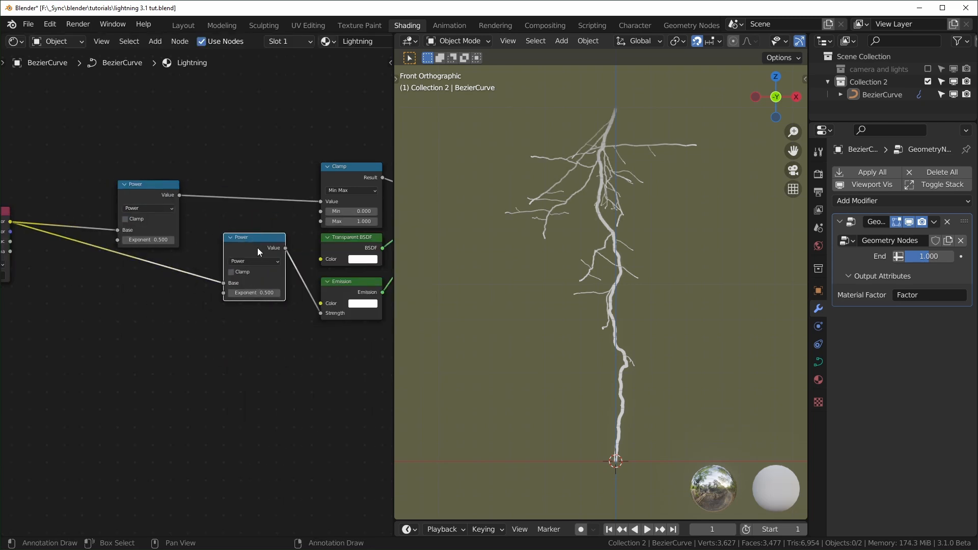
{"action": "key", "text": "BackSpace"}
{"action": "left_click_drag", "start_coordinate": [180, 196], "coordinate": [225, 281]}
{"action": "scroll", "coordinate": [147, 238], "scroll_direction": "up", "scroll_amount": 2}
{"action": "left_click_drag", "start_coordinate": [147, 239], "coordinate": [183, 246]}
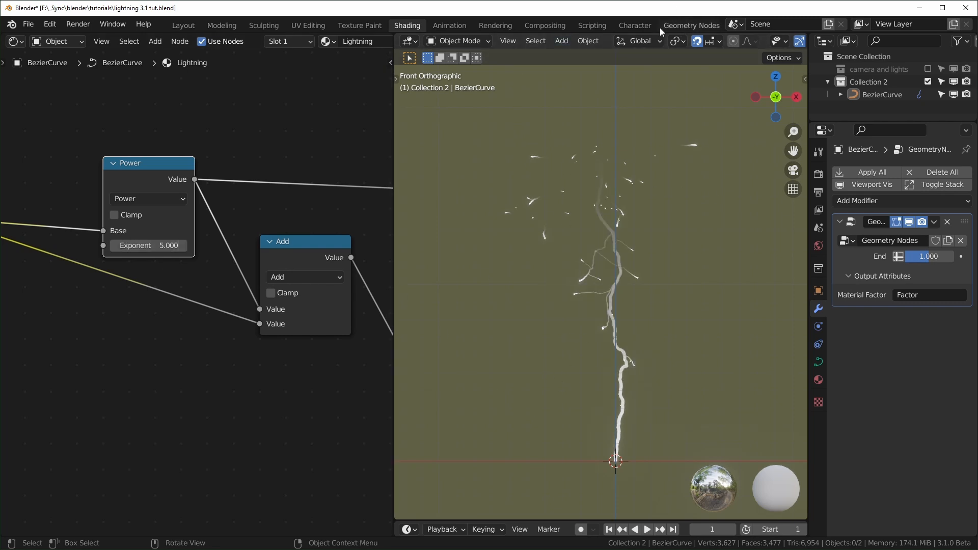
Switch to the Geometry Nodes workspace and scrub the modifier's End value to check the bolt's growth
{"action": "left_click", "coordinate": [698, 25]}
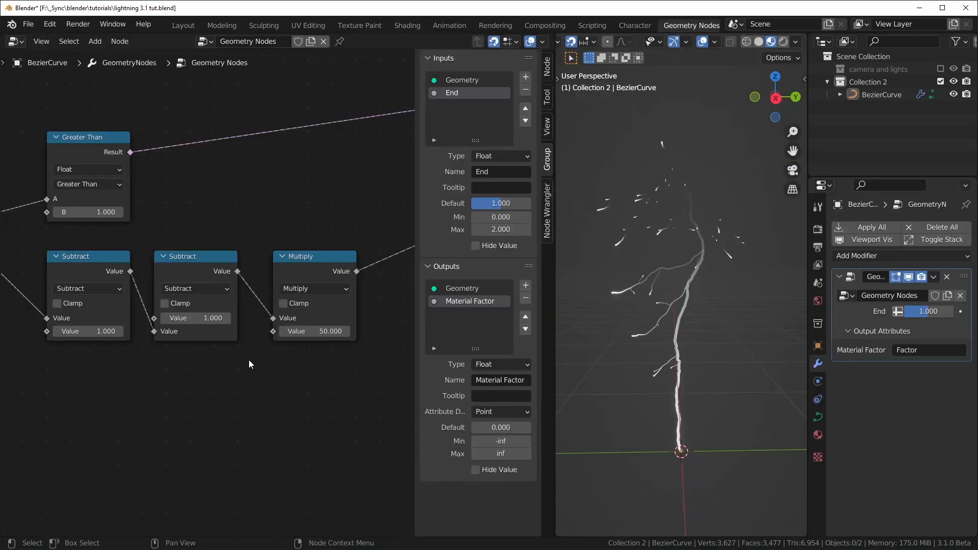
{"action": "middle_click_drag", "start_coordinate": [248, 359], "coordinate": [221, 354]}
{"action": "scroll", "coordinate": [298, 317], "scroll_direction": "down", "scroll_amount": 3}
{"action": "scroll", "coordinate": [335, 332], "scroll_direction": "up", "scroll_amount": 4}
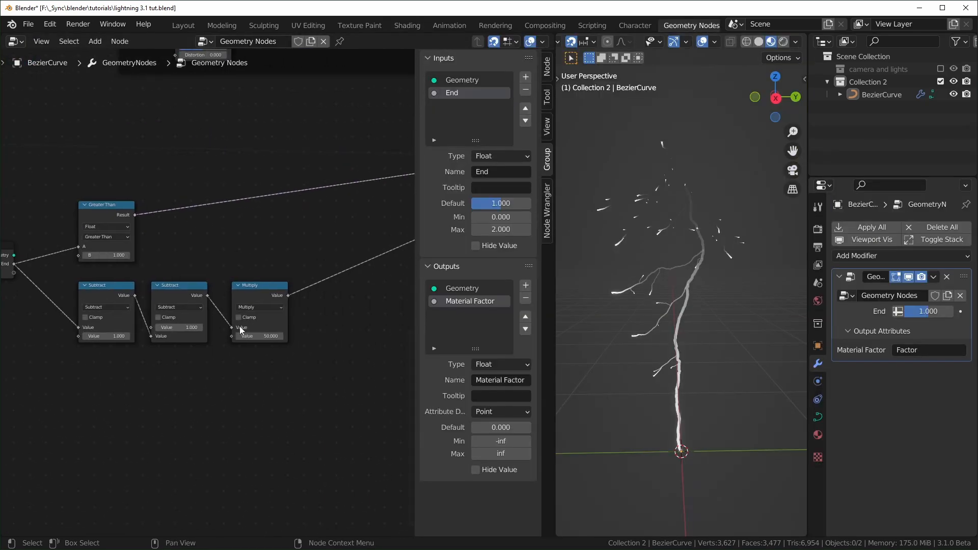
{"action": "left_click_drag", "start_coordinate": [924, 312], "coordinate": [930, 311]}
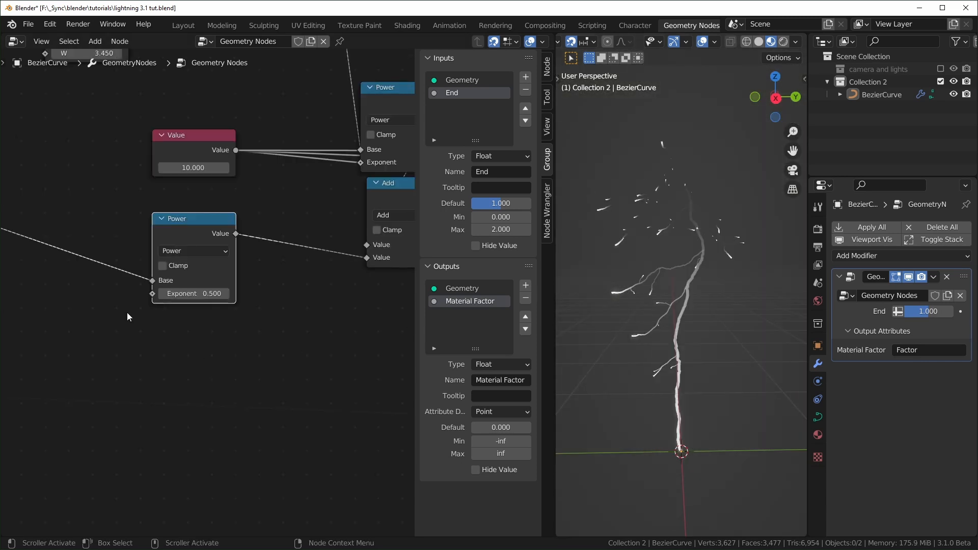
Set the exponent of the Power node beneath the Value node to 0.2
{"action": "double_click", "coordinate": [194, 293]}
{"action": "type", "text": "0.2"}
{"action": "key", "text": "Return"}
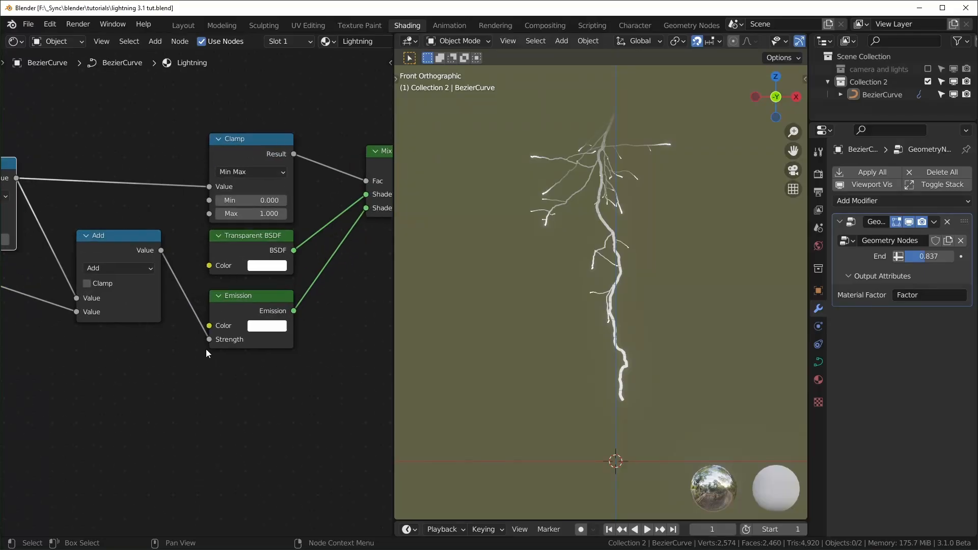
Change the Emission color in the Lightning material to a light violet-blue and inspect the tinted branches up close
{"action": "middle_click_drag", "start_coordinate": [205, 349], "coordinate": [241, 376]}
{"action": "left_click", "coordinate": [299, 349]}
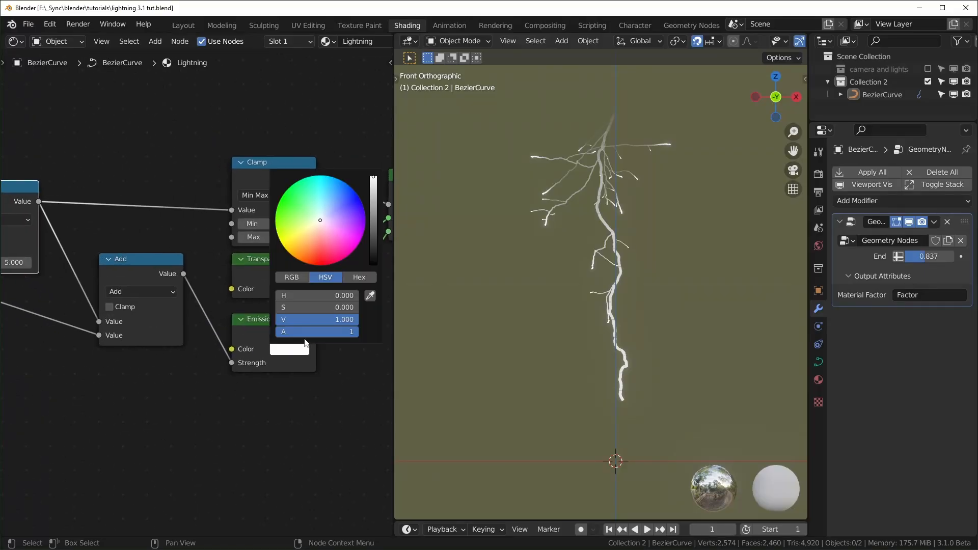
{"action": "mouse_move", "coordinate": [353, 222]}
{"action": "left_mouse_down"}
{"action": "mouse_move", "coordinate": [352, 188]}
{"action": "mouse_move", "coordinate": [336, 204]}
{"action": "left_mouse_up"}
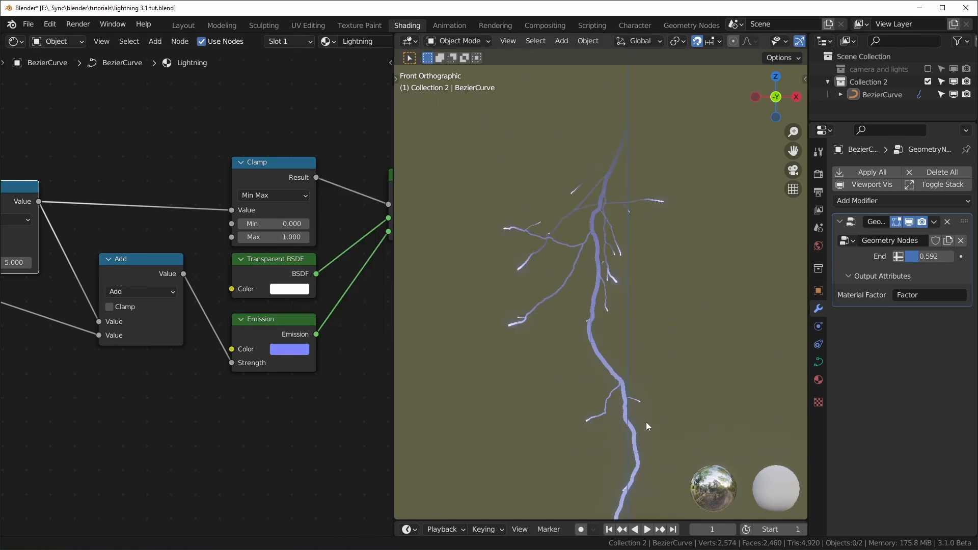
{"action": "middle_click_drag", "start_coordinate": [646, 422], "coordinate": [646, 457], "text": "shift"}
{"action": "scroll", "coordinate": [661, 307], "scroll_direction": "up", "scroll_amount": 3}
{"action": "middle_click_drag", "start_coordinate": [651, 171], "coordinate": [675, 239], "text": "shift"}
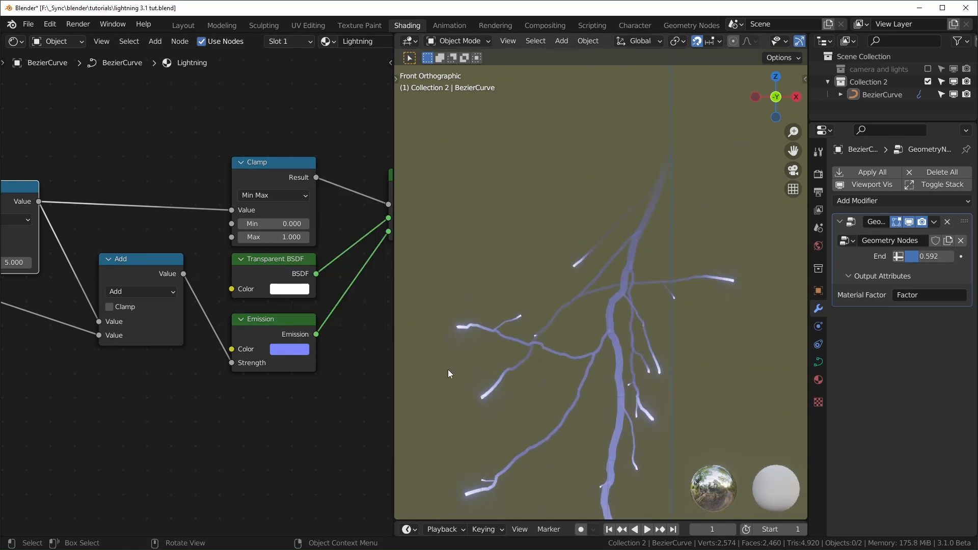
{"action": "scroll", "coordinate": [114, 374], "scroll_direction": "down", "scroll_amount": 3}
{"action": "middle_click_drag", "start_coordinate": [11, 353], "coordinate": [152, 366]}
{"action": "scroll", "coordinate": [159, 363], "scroll_direction": "down", "scroll_amount": 3}
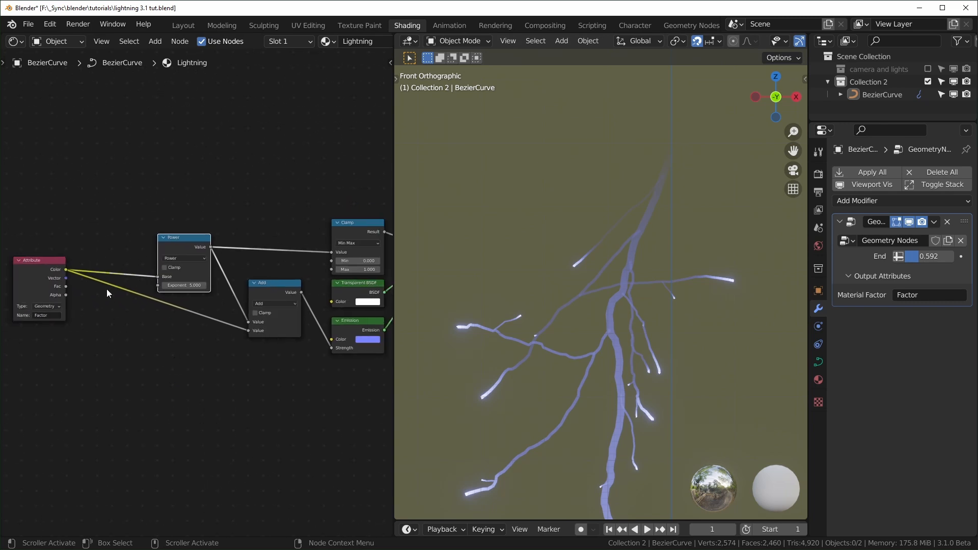
Duplicate the Power node in the Lightning material, place the copy above it, and set its operation to Less Than
{"action": "left_click", "coordinate": [37, 271]}
{"action": "middle_click_drag", "start_coordinate": [175, 206], "coordinate": [142, 207]}
{"action": "scroll", "coordinate": [155, 209], "scroll_direction": "down", "scroll_amount": 2}
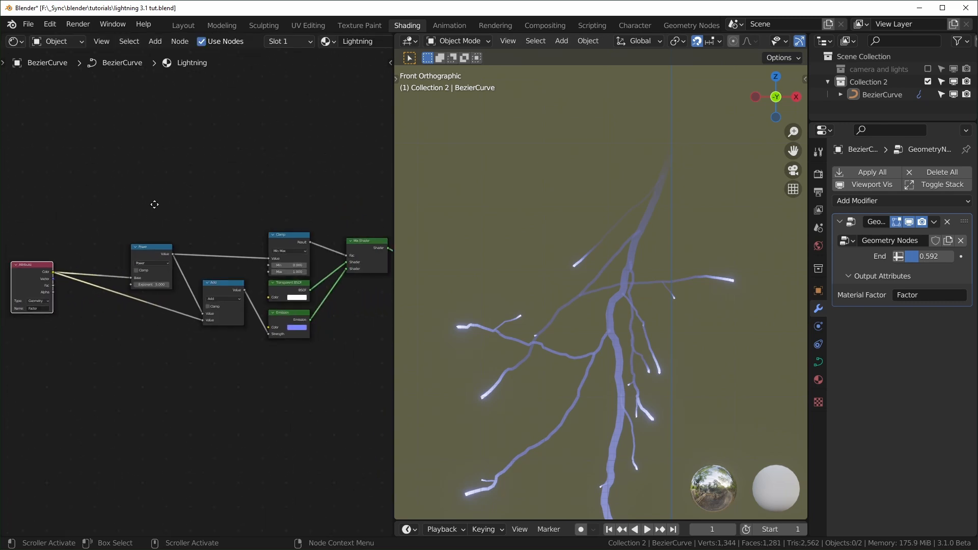
{"action": "scroll", "coordinate": [155, 208], "scroll_direction": "up", "scroll_amount": 2}
{"action": "left_click", "coordinate": [138, 224]}
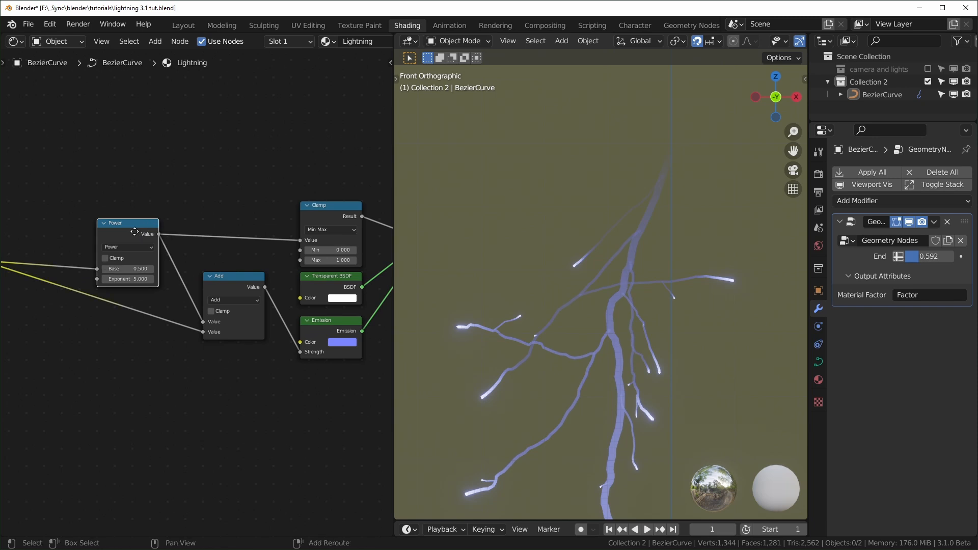
{"action": "key", "text": "shift+d"}
{"action": "left_click", "coordinate": [227, 131]}
{"action": "left_click", "coordinate": [232, 133]}
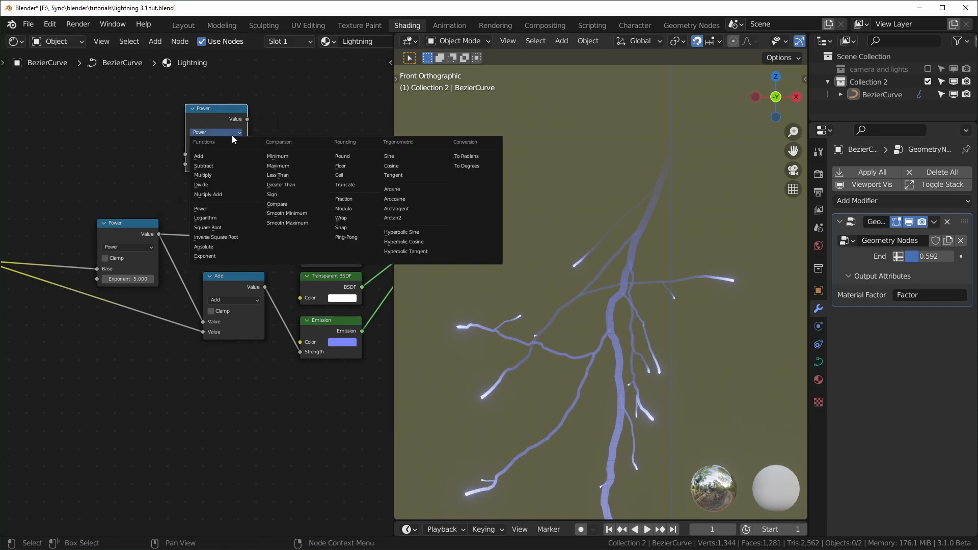
{"action": "left_click", "coordinate": [278, 175]}
Add a Voronoi Texture node before the Less Than node, above the Attribute and Power nodes
{"action": "middle_click_drag", "start_coordinate": [74, 182], "coordinate": [175, 192]}
{"action": "key", "text": "shift+a"}
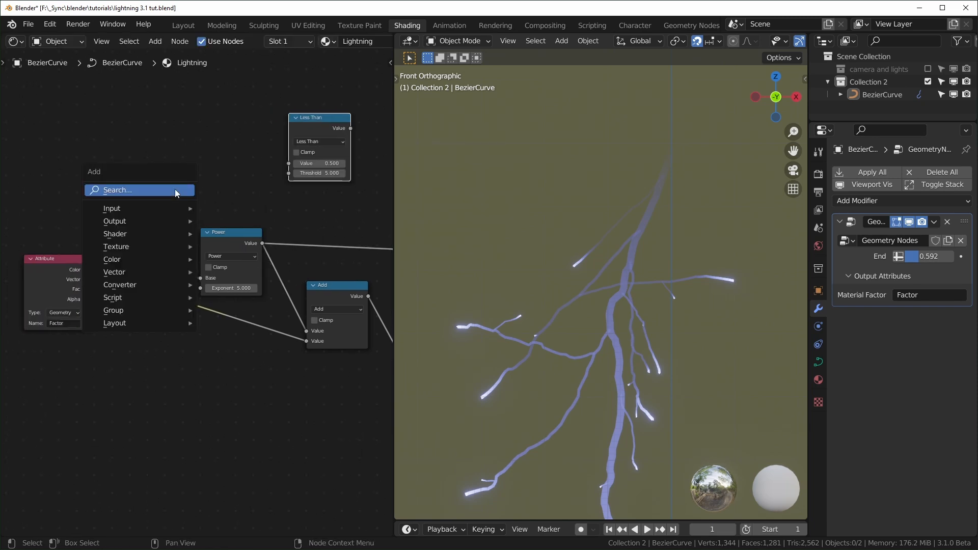
{"action": "left_click", "coordinate": [175, 189]}
{"action": "type", "text": "voro"}
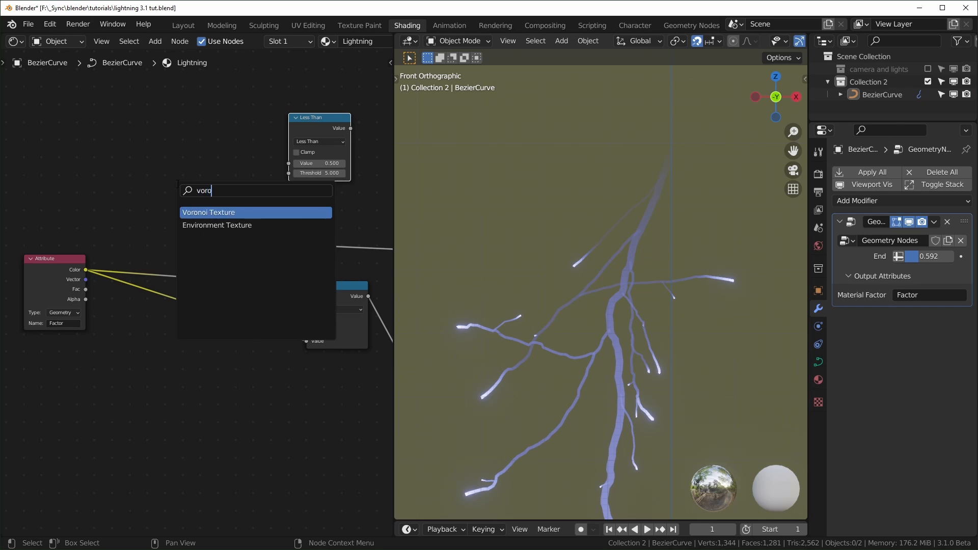
{"action": "key", "text": "Return"}
{"action": "left_click", "coordinate": [169, 110]}
Add a Texture Coordinate node before the Voronoi Texture and connect its Object output to the Voronoi Vector input
{"action": "middle_click_drag", "start_coordinate": [181, 91], "coordinate": [224, 178]}
{"action": "scroll", "coordinate": [185, 214], "scroll_direction": "up", "scroll_amount": 3}
{"action": "key", "text": "shift+a"}
{"action": "left_click", "coordinate": [115, 201]}
{"action": "type", "text": "texture coo"}
{"action": "key", "text": "Return"}
{"action": "left_click", "coordinate": [33, 140]}
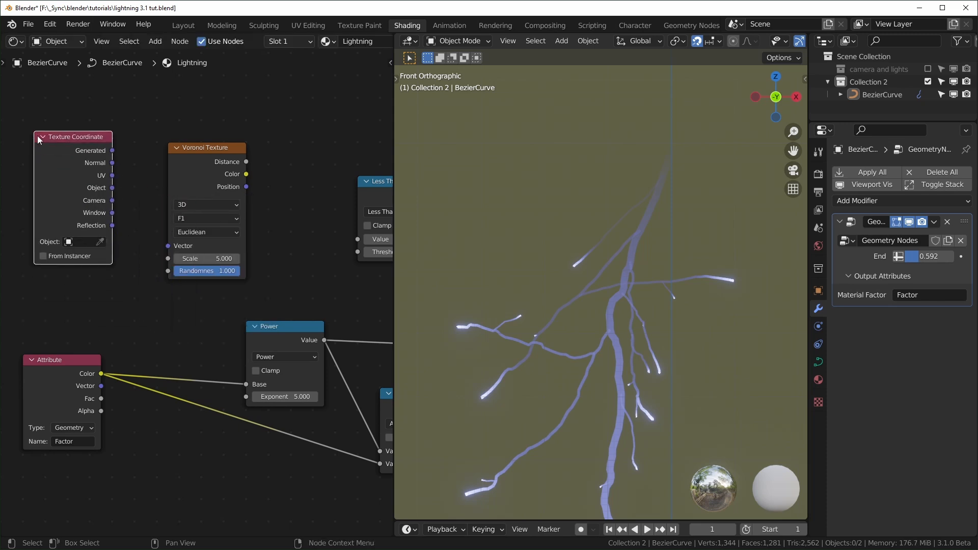
{"action": "left_click_drag", "start_coordinate": [112, 191], "coordinate": [168, 246]}
Connect the Voronoi Distance to the Less Than node's Threshold and the Attribute Color to its Value input
{"action": "middle_click_drag", "start_coordinate": [197, 168], "coordinate": [133, 169]}
{"action": "left_click_drag", "start_coordinate": [182, 164], "coordinate": [295, 253]}
{"action": "middle_click_drag", "start_coordinate": [167, 349], "coordinate": [187, 343]}
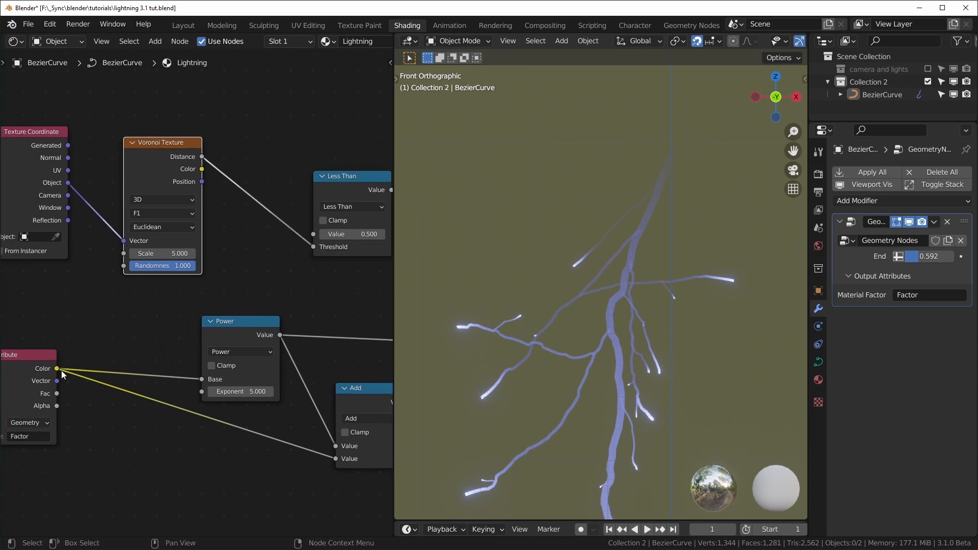
{"action": "left_click_drag", "start_coordinate": [62, 367], "coordinate": [314, 234]}
{"action": "middle_click_drag", "start_coordinate": [322, 277], "coordinate": [276, 280]}
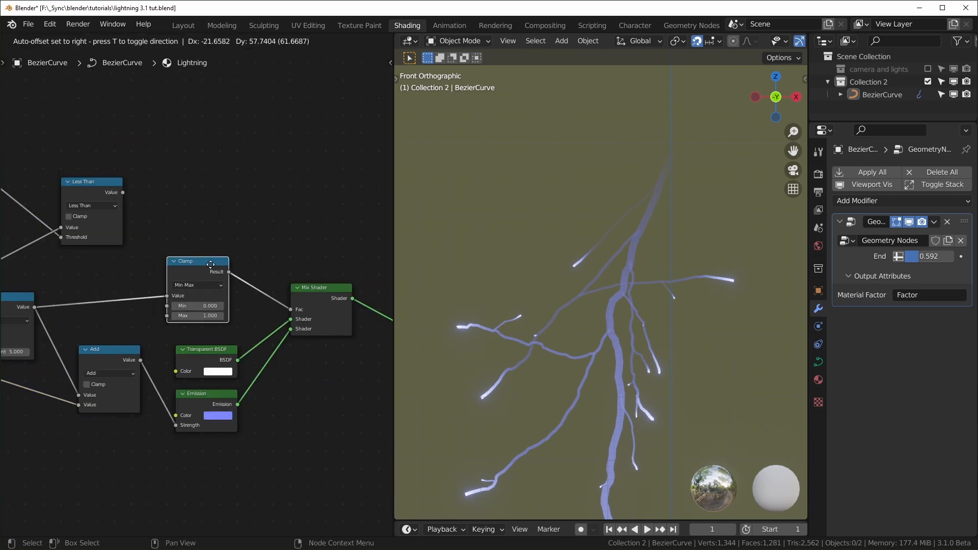
Move the Clamp node aside and connect the Less Than Value to the Mix Shader's Fac in its place
{"action": "left_click", "coordinate": [96, 212]}
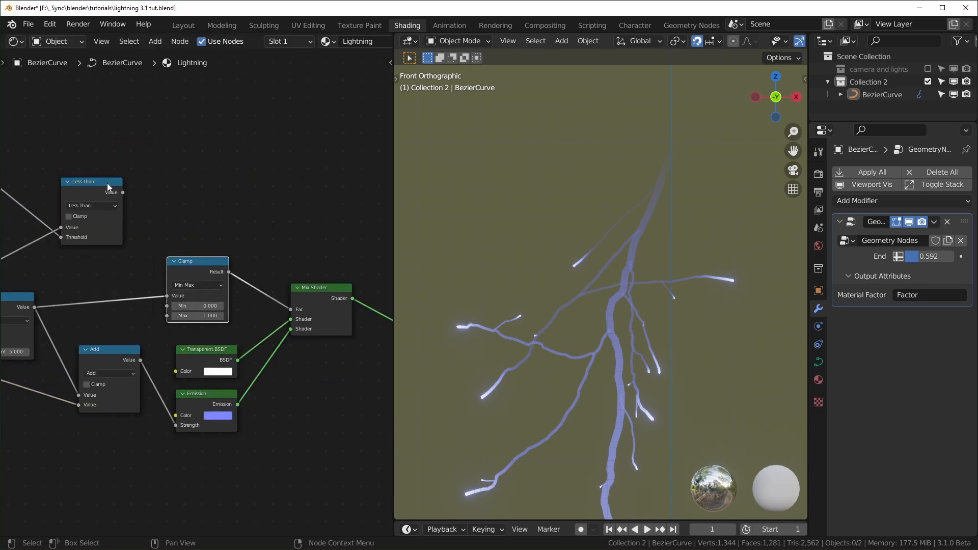
{"action": "left_click_drag", "start_coordinate": [202, 268], "coordinate": [114, 269]}
{"action": "left_click_drag", "start_coordinate": [123, 192], "coordinate": [291, 311]}
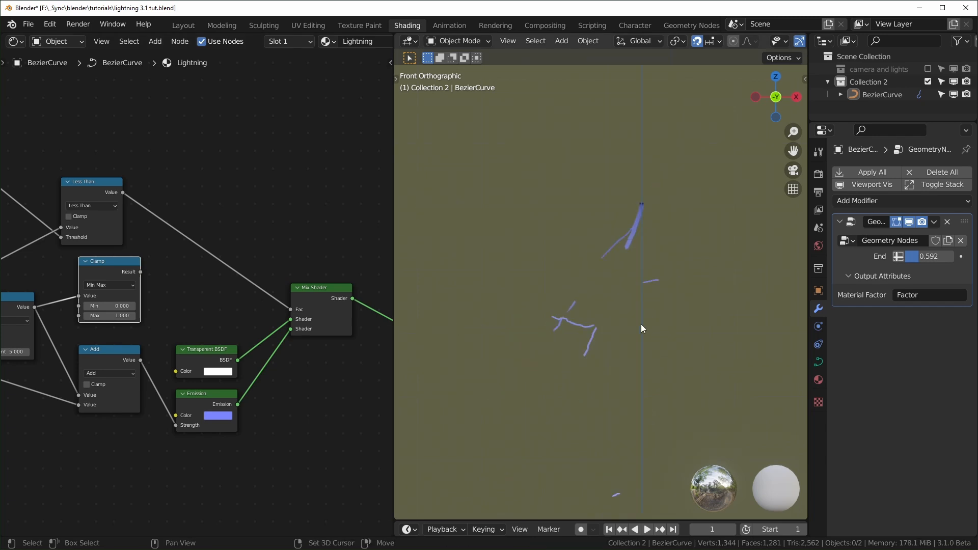
Raise the Voronoi Texture's Scale to 113.2 and scrub the modifier's End value to check the break-up of the bolt
{"action": "middle_click_drag", "start_coordinate": [76, 255], "coordinate": [358, 268]}
{"action": "scroll", "coordinate": [270, 271], "scroll_direction": "up", "scroll_amount": 3}
{"action": "middle_click_drag", "start_coordinate": [270, 271], "coordinate": [220, 277]}
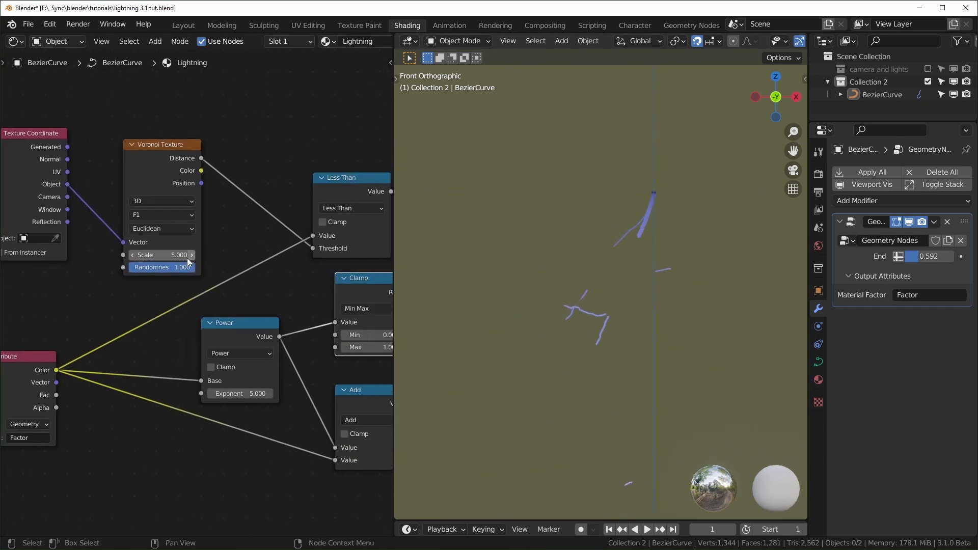
{"action": "left_click_drag", "start_coordinate": [153, 253], "coordinate": [199, 253]}
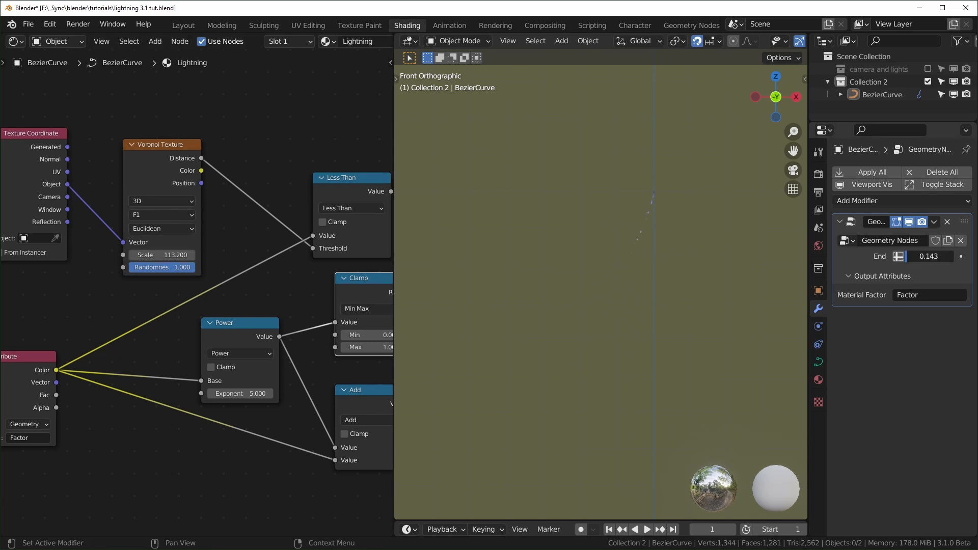
{"action": "left_click_drag", "start_coordinate": [920, 256], "coordinate": [932, 256]}
{"action": "scroll", "coordinate": [231, 229], "scroll_direction": "up", "scroll_amount": 1}
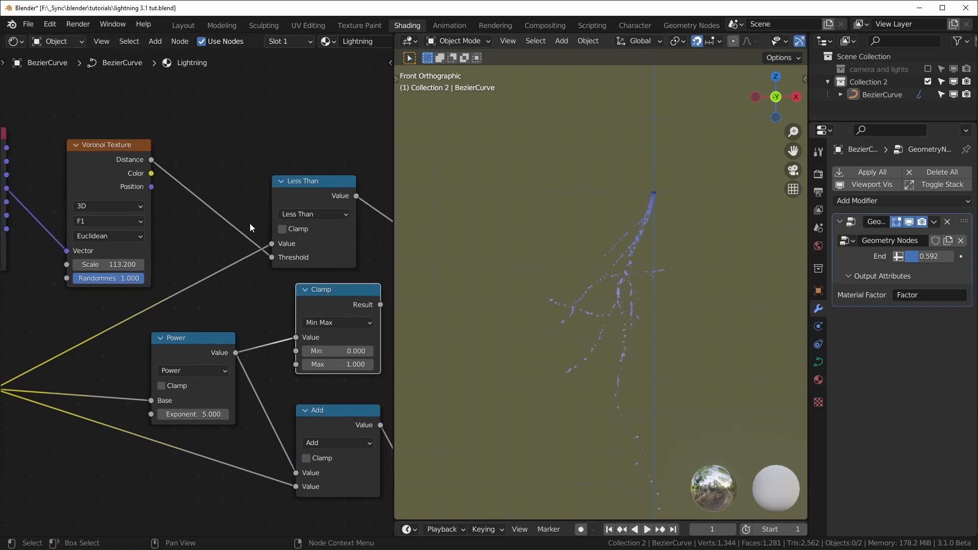
Change the Less Than node to Greater Than and scrub the End value to check the dissolve along the branches
{"action": "left_click", "coordinate": [310, 214]}
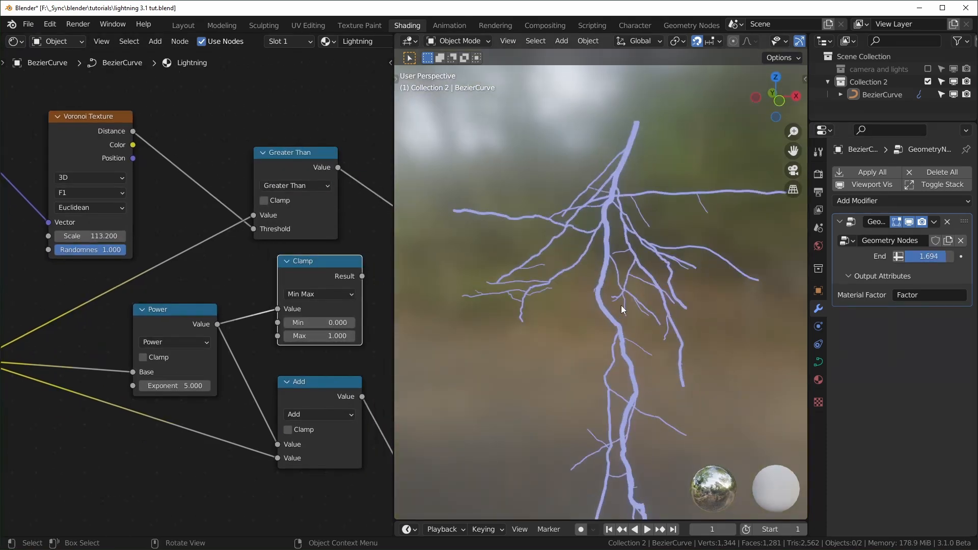
{"action": "scroll", "coordinate": [622, 305], "scroll_direction": "up", "scroll_amount": 3}
{"action": "left_click_drag", "start_coordinate": [943, 255], "coordinate": [922, 258]}
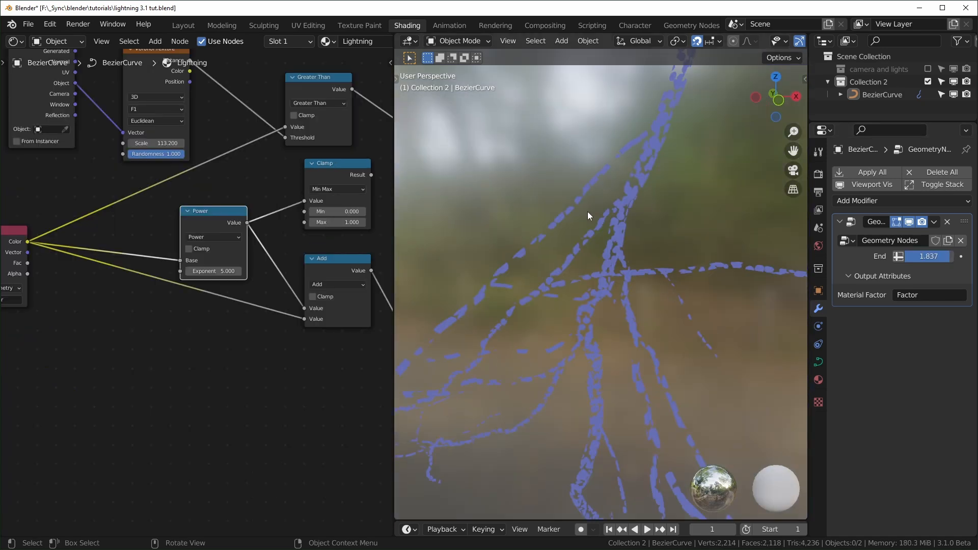
{"action": "scroll", "coordinate": [237, 268], "scroll_direction": "up", "scroll_amount": 3}
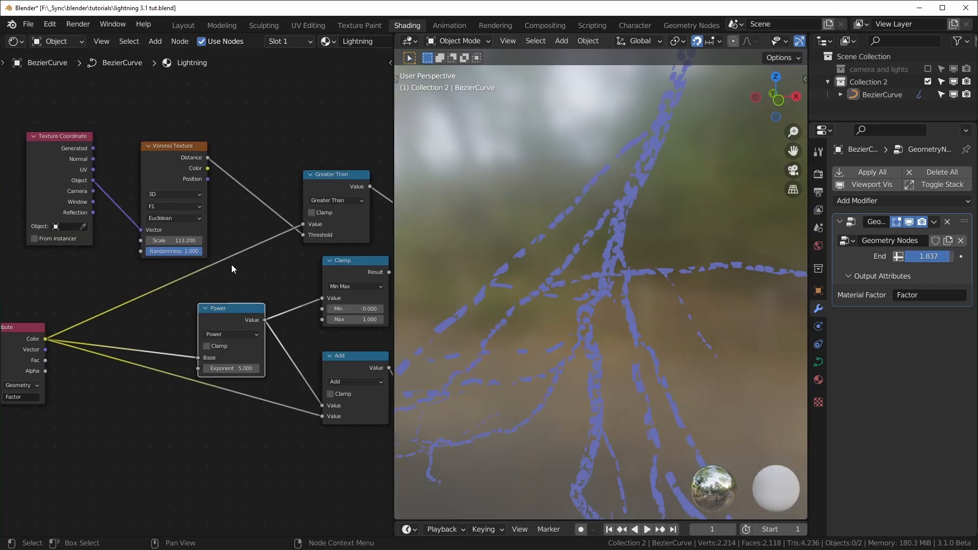
{"action": "left_click_drag", "start_coordinate": [229, 241], "coordinate": [306, 241]}
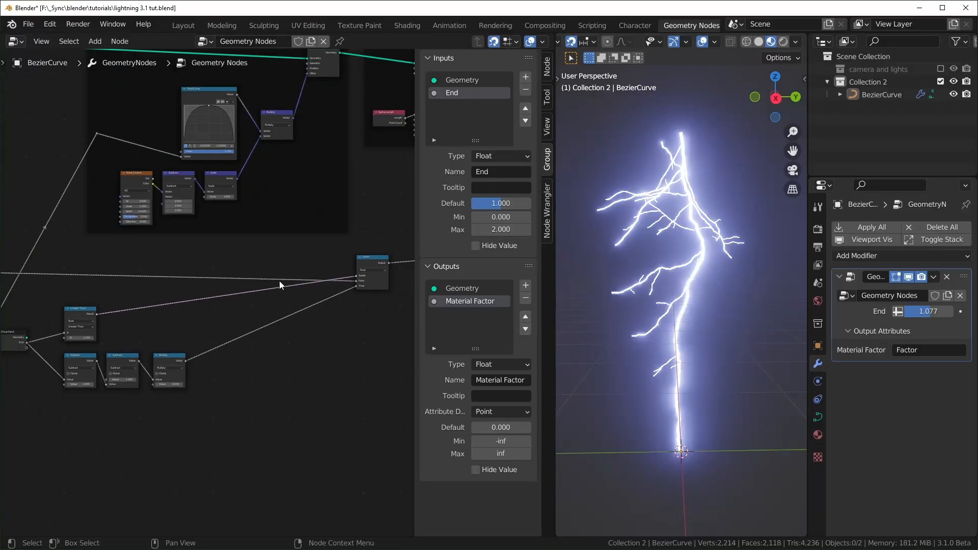
In the geometry node tree, duplicate the Switch node, place the copy beside Join Geometry, and set its type to Geometry
{"action": "middle_click_drag", "start_coordinate": [279, 281], "coordinate": [304, 297]}
{"action": "scroll", "coordinate": [266, 255], "scroll_direction": "up", "scroll_amount": 3}
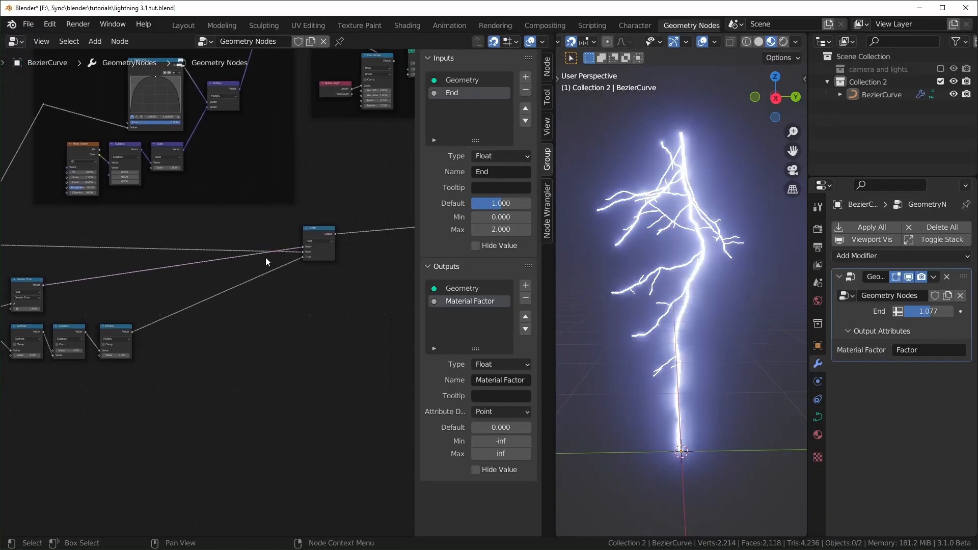
{"action": "left_click_drag", "start_coordinate": [350, 208], "coordinate": [292, 228]}
{"action": "key", "text": "shift+d"}
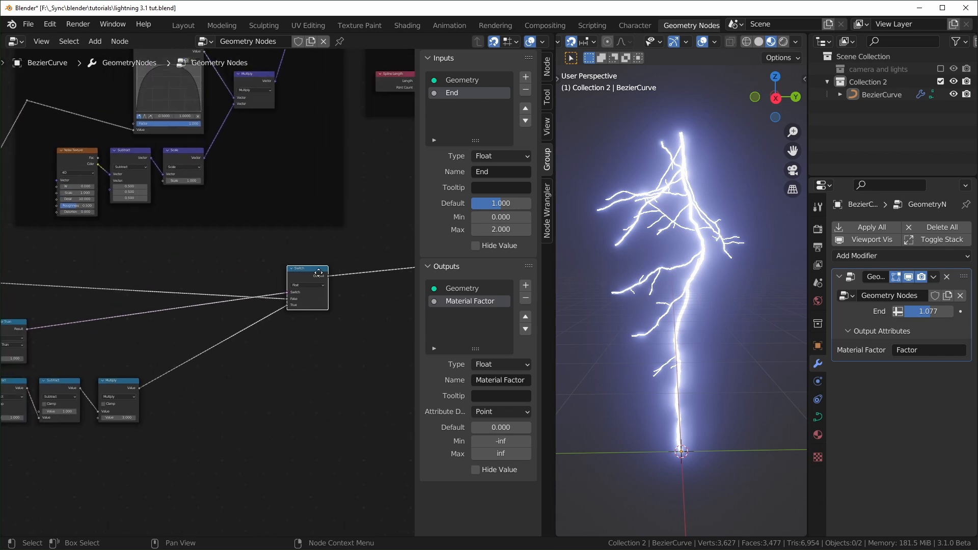
{"action": "left_click", "coordinate": [42, 191]}
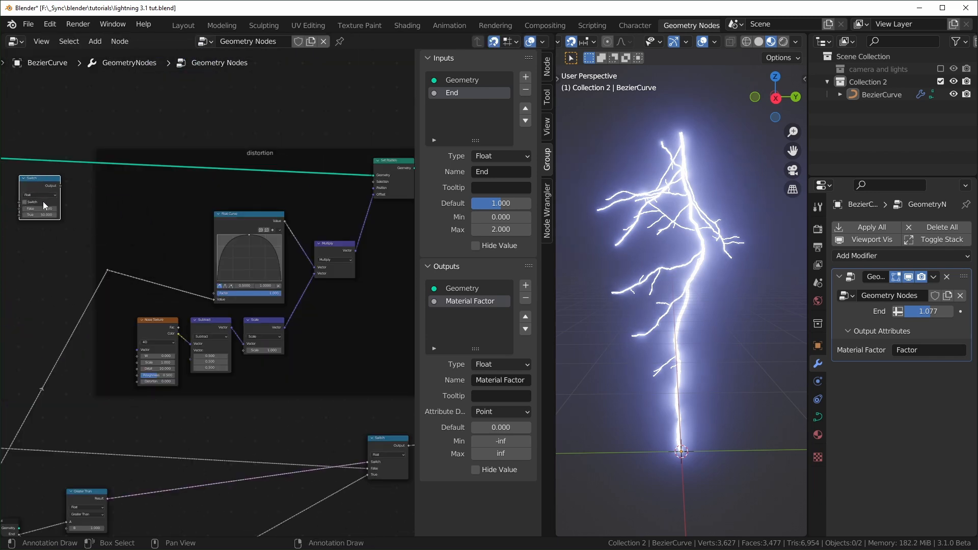
{"action": "middle_click_drag", "start_coordinate": [50, 190], "coordinate": [195, 253]}
{"action": "left_click_drag", "start_coordinate": [195, 253], "coordinate": [210, 198]}
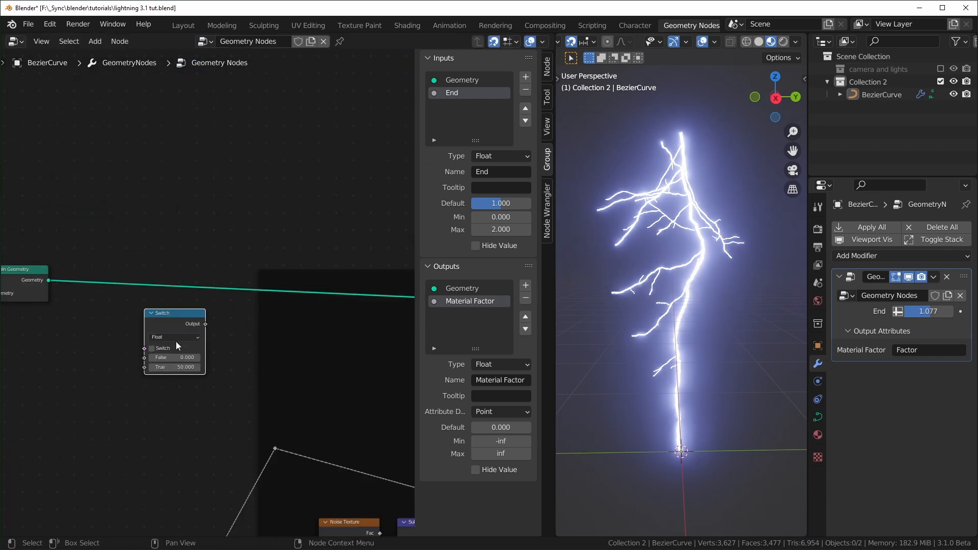
{"action": "left_click", "coordinate": [176, 337]}
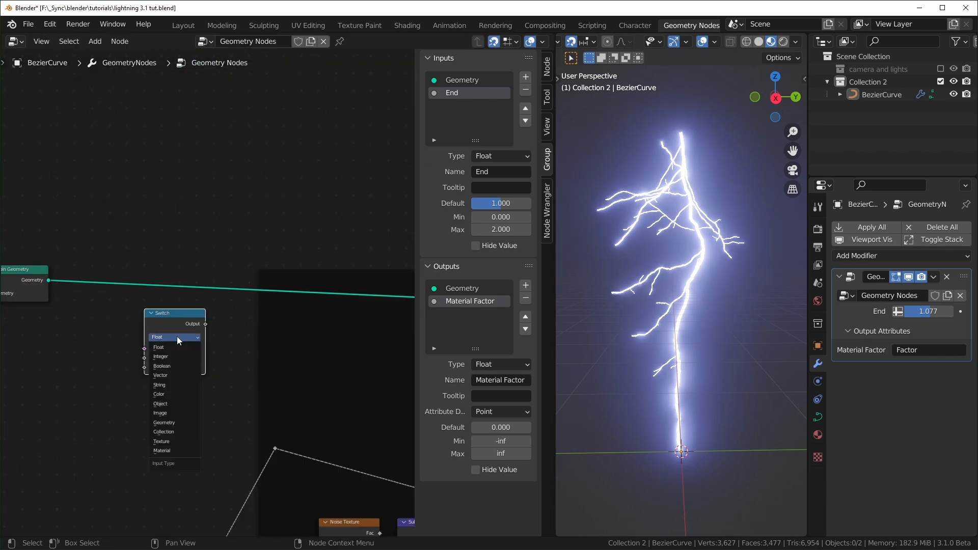
{"action": "key", "text": "g"}
Insert the Geometry Switch after Join Geometry, feeding the joined geometry into its True input, and enable its Switch option
{"action": "left_click_drag", "start_coordinate": [176, 314], "coordinate": [199, 282]}
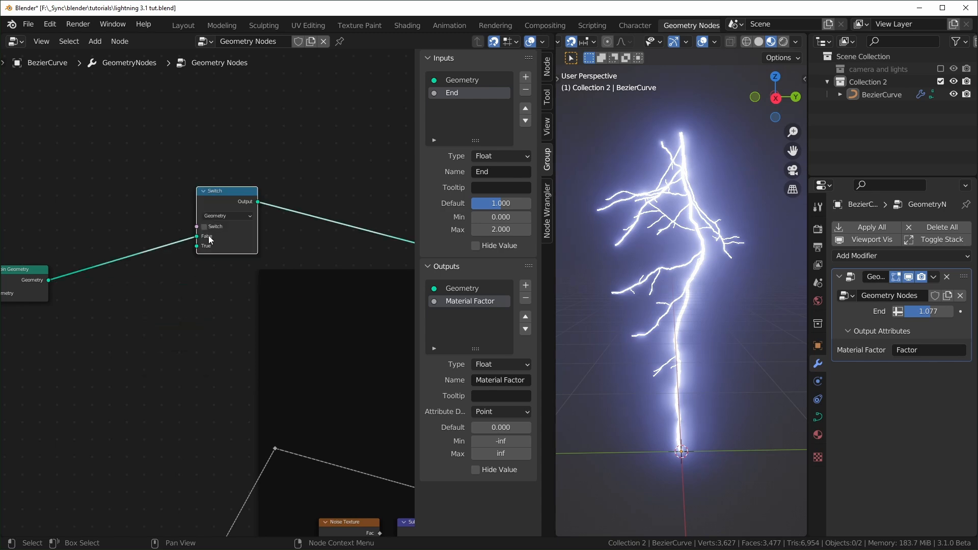
{"action": "mouse_move", "coordinate": [196, 237]}
{"action": "left_mouse_down"}
{"action": "mouse_move", "coordinate": [179, 246]}
{"action": "mouse_move", "coordinate": [203, 248]}
{"action": "left_mouse_up"}
{"action": "scroll", "coordinate": [199, 285], "scroll_direction": "down", "scroll_amount": 4}
{"action": "middle_click_drag", "start_coordinate": [117, 287], "coordinate": [75, 259]}
{"action": "scroll", "coordinate": [75, 259], "scroll_direction": "up", "scroll_amount": 1}
{"action": "left_click", "coordinate": [177, 208]}
{"action": "middle_click_drag", "start_coordinate": [181, 263], "coordinate": [227, 249]}
{"action": "scroll", "coordinate": [357, 255], "scroll_direction": "down", "scroll_amount": 1}
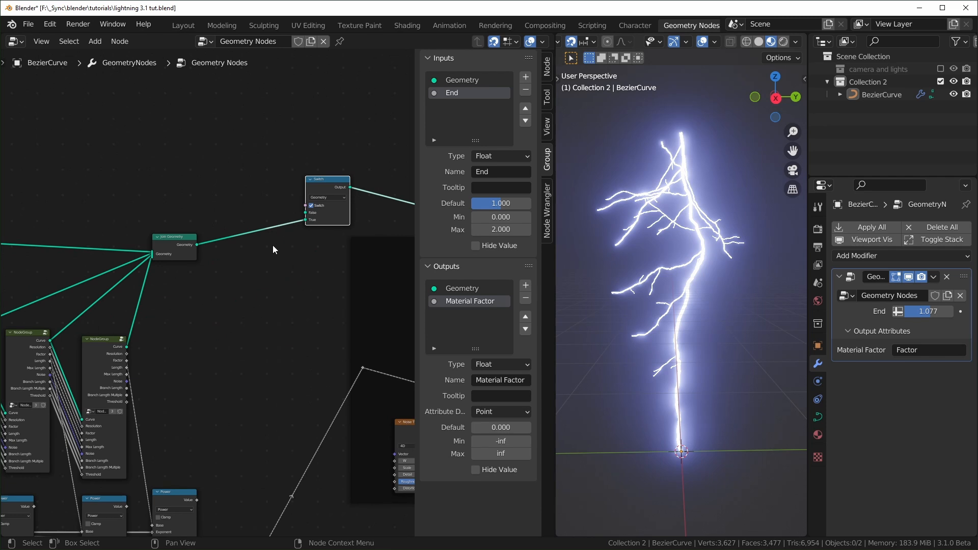
Route the main bolt's curve, without its branches, through a reroute into the False input of the Geometry Switch
{"action": "scroll", "coordinate": [118, 240], "scroll_direction": "up", "scroll_amount": 1}
{"action": "middle_click_drag", "start_coordinate": [101, 280], "coordinate": [166, 278]}
{"action": "right_click_drag", "start_coordinate": [103, 251], "coordinate": [117, 183], "text": "shift"}
{"action": "scroll", "coordinate": [105, 243], "scroll_direction": "down", "scroll_amount": 5}
{"action": "middle_click_drag", "start_coordinate": [114, 247], "coordinate": [357, 245]}
{"action": "middle_click_drag", "start_coordinate": [122, 264], "coordinate": [239, 258]}
{"action": "middle_click_drag", "start_coordinate": [358, 260], "coordinate": [108, 262]}
{"action": "mouse_move", "coordinate": [246, 268]}
{"action": "middle_mouse_down"}
{"action": "mouse_move", "coordinate": [61, 273]}
{"action": "mouse_move", "coordinate": [224, 310]}
{"action": "middle_mouse_up"}
{"action": "scroll", "coordinate": [70, 273], "scroll_direction": "up", "scroll_amount": 4}
{"action": "left_click_drag", "start_coordinate": [68, 276], "coordinate": [328, 234]}
Toggle the Geometry Switch off and on to compare the bolt without and with branches
{"action": "middle_click_drag", "start_coordinate": [336, 270], "coordinate": [297, 270]}
{"action": "scroll", "coordinate": [298, 270], "scroll_direction": "up", "scroll_amount": 1}
{"action": "left_click", "coordinate": [286, 214]}
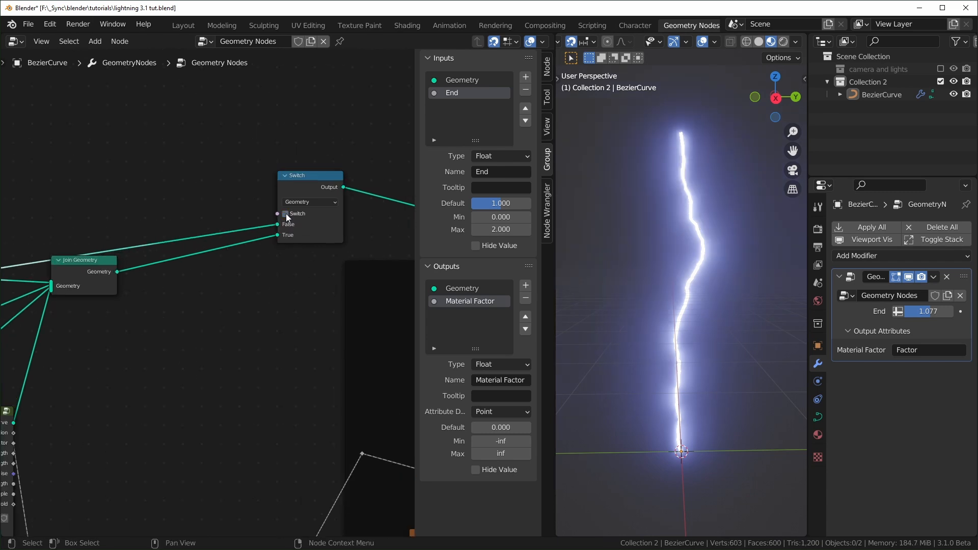
{"action": "left_click", "coordinate": [286, 214]}
{"action": "left_click", "coordinate": [286, 213]}
{"action": "left_click", "coordinate": [286, 213]}
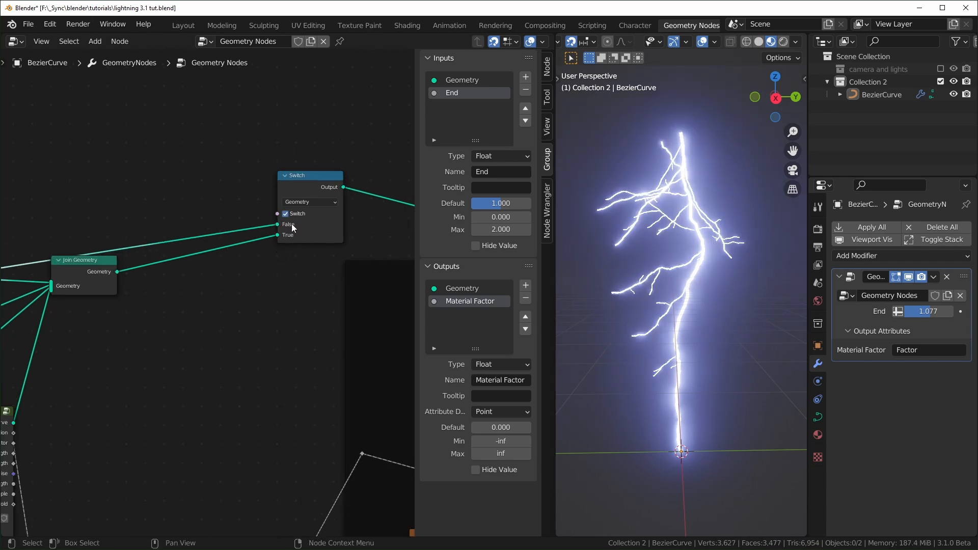
Connect the Greater Than Result to the Geometry Switch's Switch input and scrub the End value to test the branches
{"action": "scroll", "coordinate": [298, 337], "scroll_direction": "down", "scroll_amount": 4}
{"action": "middle_click_drag", "start_coordinate": [282, 530], "coordinate": [262, 385]}
{"action": "middle_click_drag", "start_coordinate": [261, 454], "coordinate": [227, 279]}
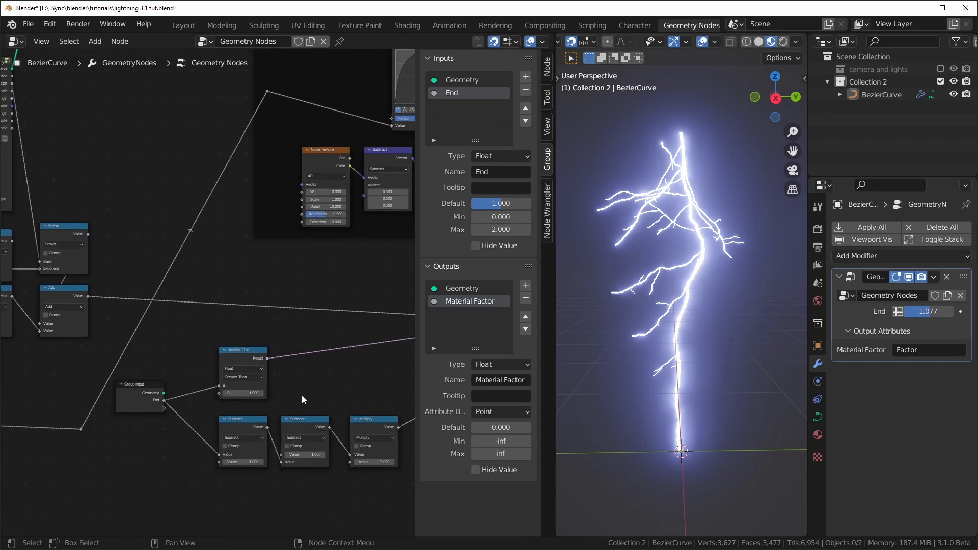
{"action": "scroll", "coordinate": [229, 336], "scroll_direction": "up", "scroll_amount": 3}
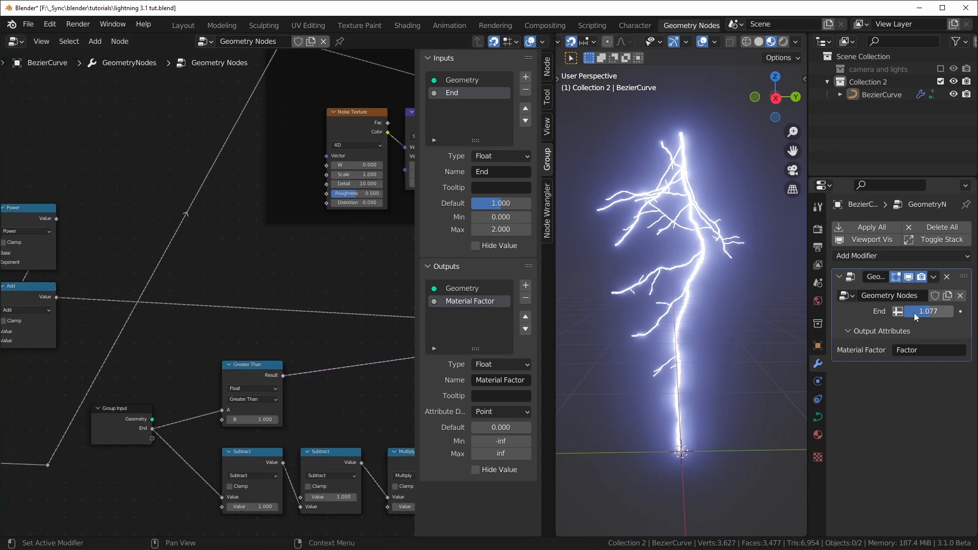
{"action": "mouse_move", "coordinate": [931, 312]}
{"action": "left_mouse_down"}
{"action": "mouse_move", "coordinate": [918, 311]}
{"action": "mouse_move", "coordinate": [936, 311]}
{"action": "left_mouse_up"}
{"action": "right_click", "coordinate": [935, 311]}
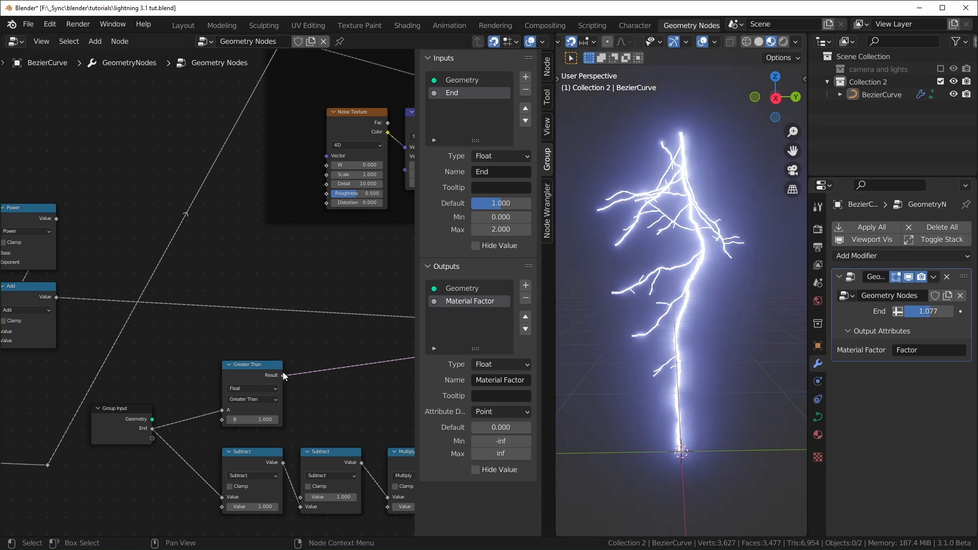
{"action": "left_click_drag", "start_coordinate": [283, 377], "coordinate": [204, 209]}
{"action": "left_click_drag", "start_coordinate": [921, 312], "coordinate": [910, 311]}
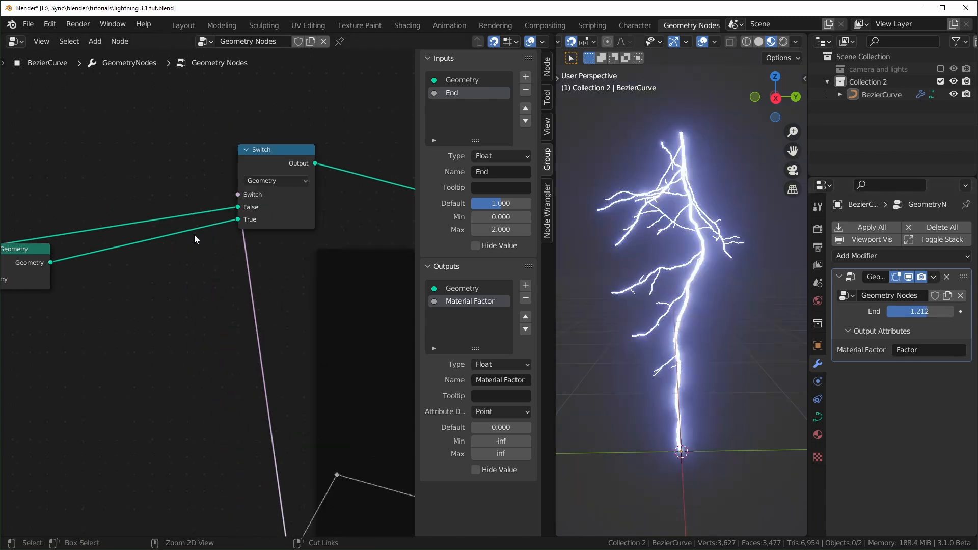
Swap the Switch node's inputs so the main bolt's curve feeds True and the Join Geometry output feeds False
{"action": "scroll", "coordinate": [203, 239], "scroll_direction": "down", "scroll_amount": 1}
{"action": "left_click", "coordinate": [257, 174]}
{"action": "middle_click_drag", "start_coordinate": [102, 252], "coordinate": [234, 244]}
{"action": "scroll", "coordinate": [233, 242], "scroll_direction": "down", "scroll_amount": 1}
{"action": "left_click_drag", "start_coordinate": [335, 221], "coordinate": [334, 229]}
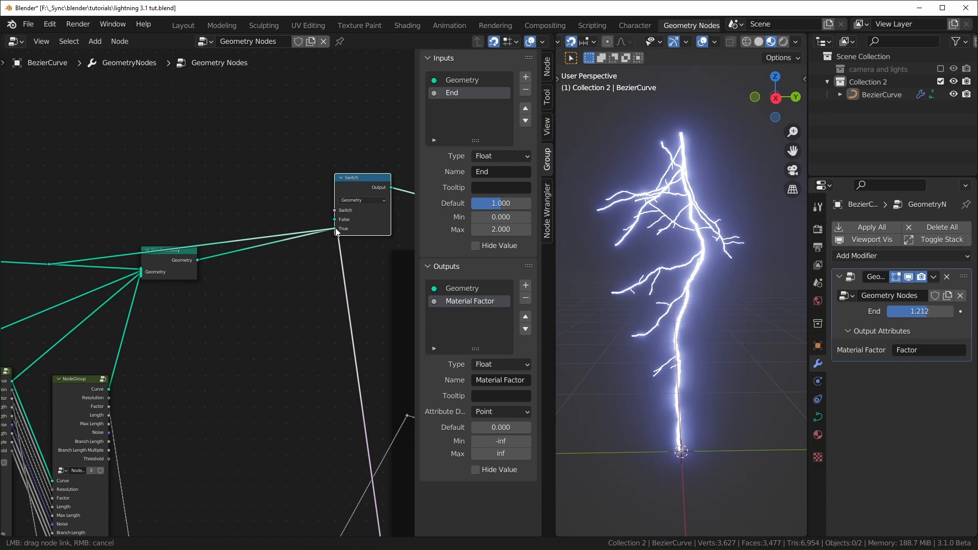
{"action": "left_click_drag", "start_coordinate": [197, 261], "coordinate": [328, 219]}
{"action": "left_click_drag", "start_coordinate": [328, 219], "coordinate": [335, 219]}
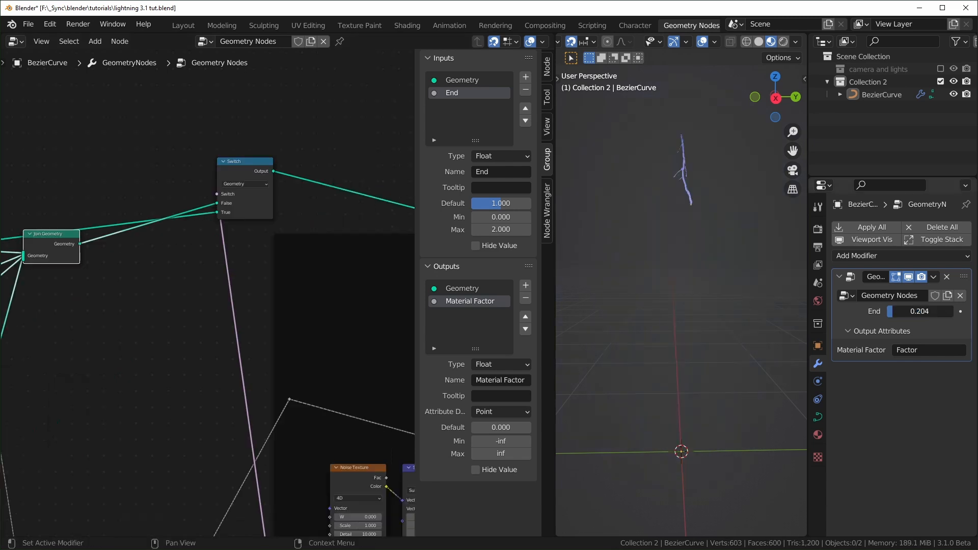
Scrub the End value and mute the Switch node to compare the flash with and without branches
{"action": "left_click_drag", "start_coordinate": [920, 312], "coordinate": [952, 312]}
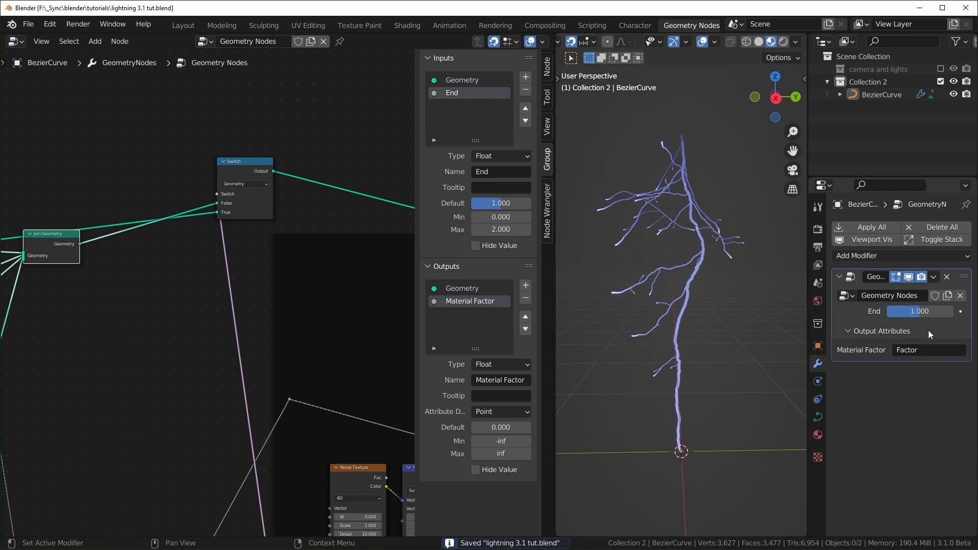
{"action": "left_click_drag", "start_coordinate": [918, 315], "coordinate": [922, 315]}
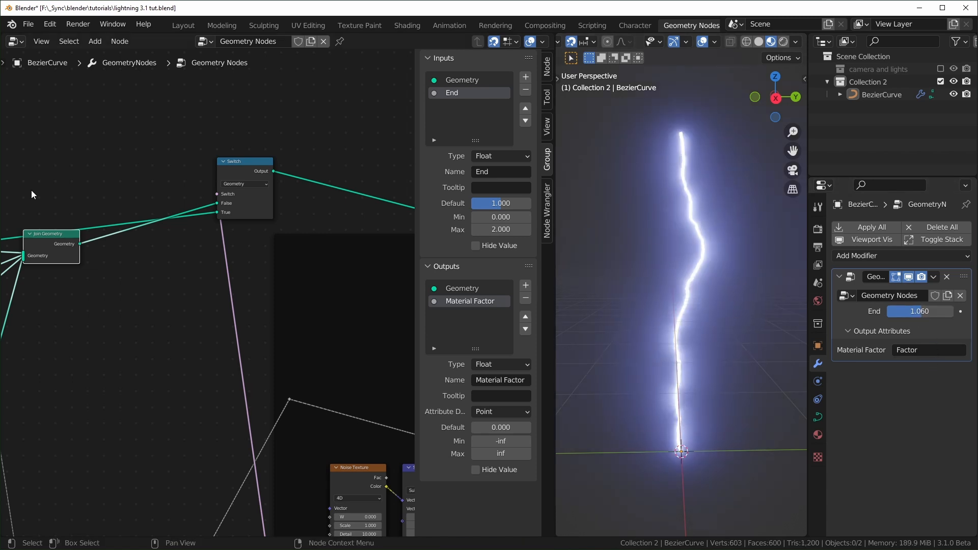
{"action": "left_click", "coordinate": [249, 170]}
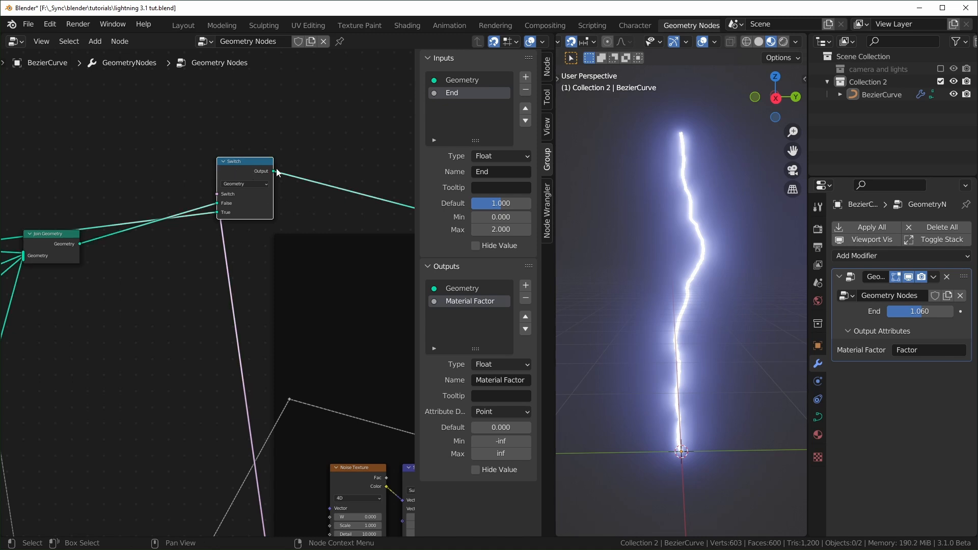
{"action": "key", "text": "m"}
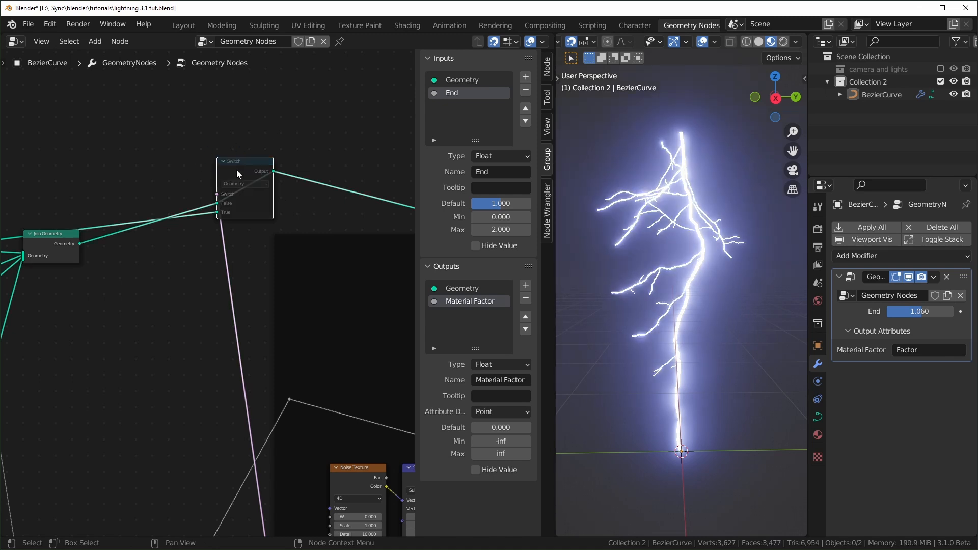
{"action": "mouse_move", "coordinate": [922, 311]}
{"action": "left_mouse_down"}
{"action": "mouse_move", "coordinate": [912, 312]}
{"action": "mouse_move", "coordinate": [924, 312]}
{"action": "left_mouse_up"}
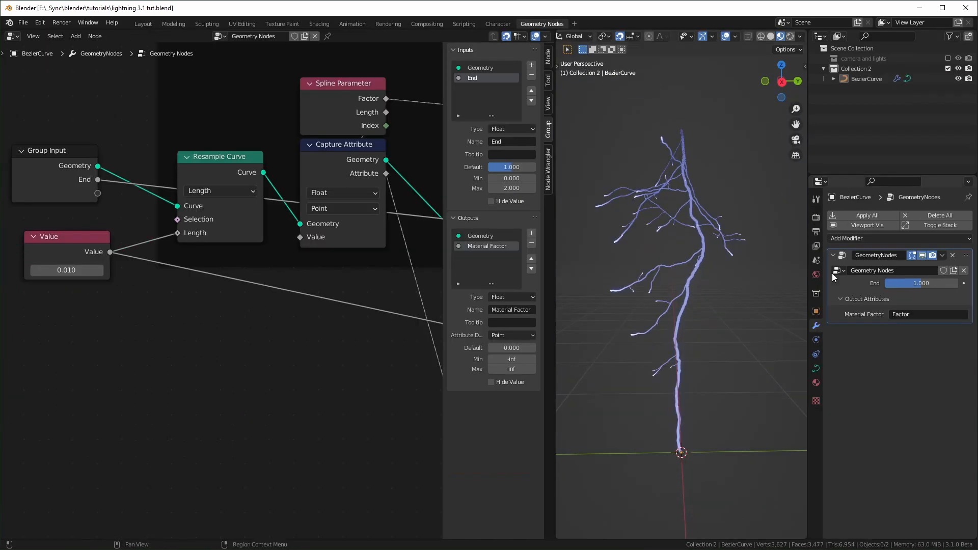
Split a new area off the bottom of the 3D viewport and turn it into a Timeline
{"action": "left_click_drag", "start_coordinate": [555, 538], "coordinate": [576, 489]}
{"action": "left_click", "coordinate": [586, 496]}
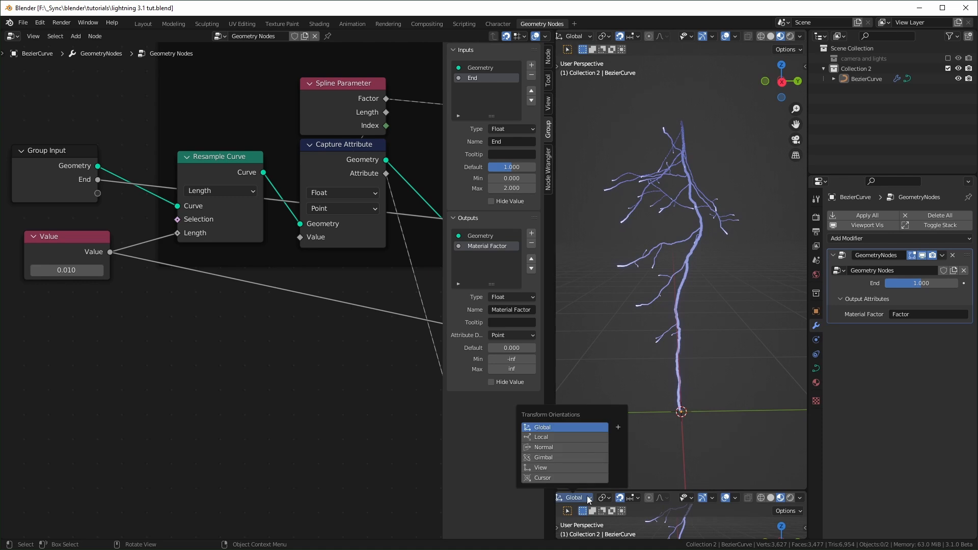
{"action": "left_click", "coordinate": [586, 498]}
{"action": "scroll", "coordinate": [572, 497], "scroll_direction": "up", "scroll_amount": 6}
{"action": "left_click", "coordinate": [572, 499]}
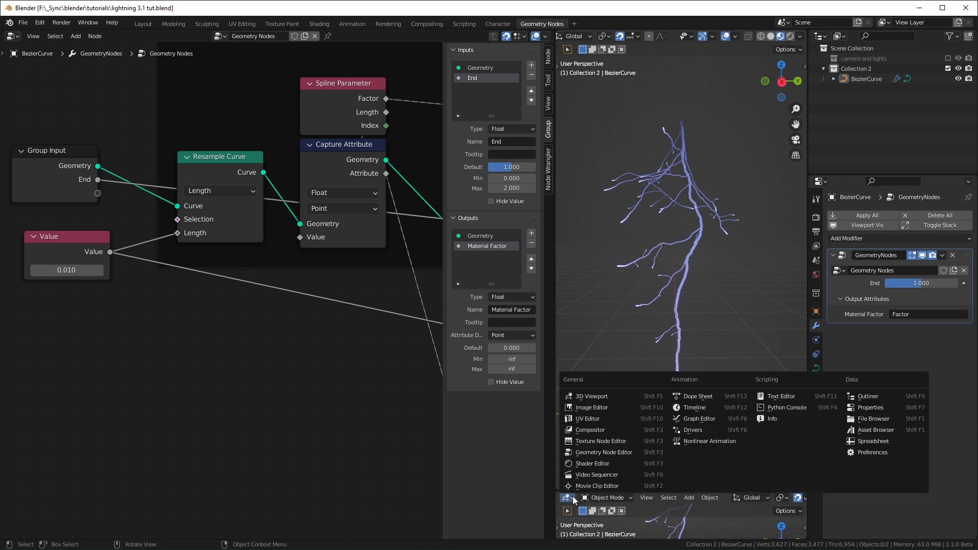
{"action": "left_click", "coordinate": [694, 410]}
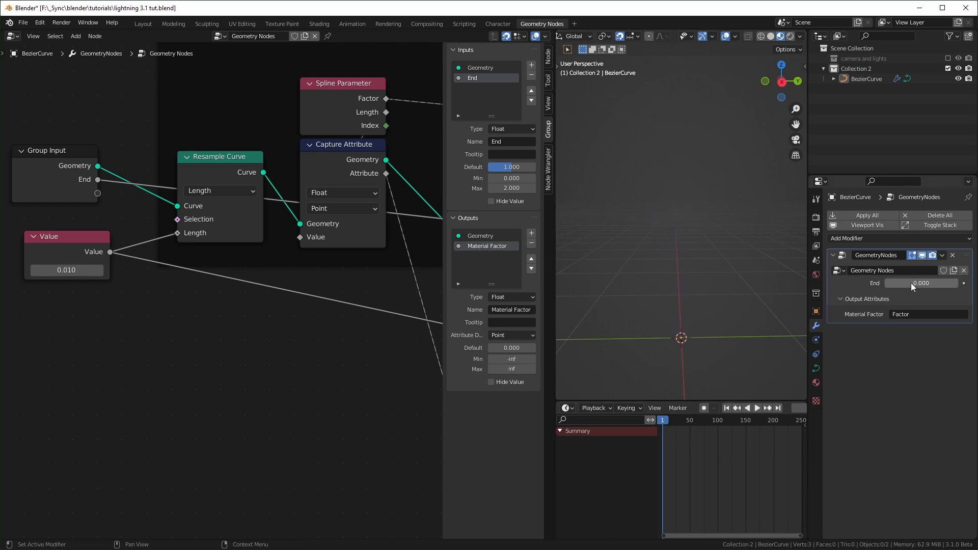
Keyframe the modifier's End value at 0 on frame 1 and at 2.000 on frame 60
{"action": "key", "text": "i"}
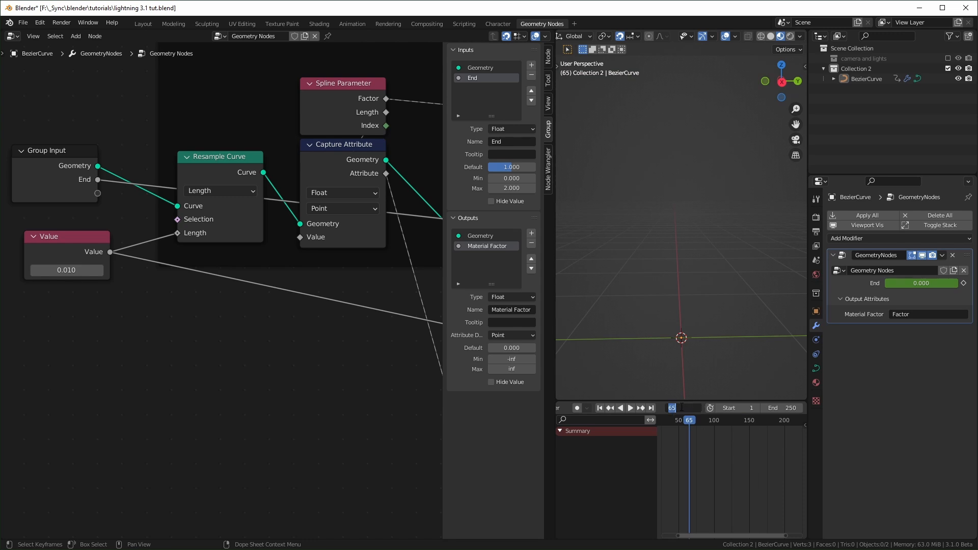
{"action": "key", "text": "Return"}
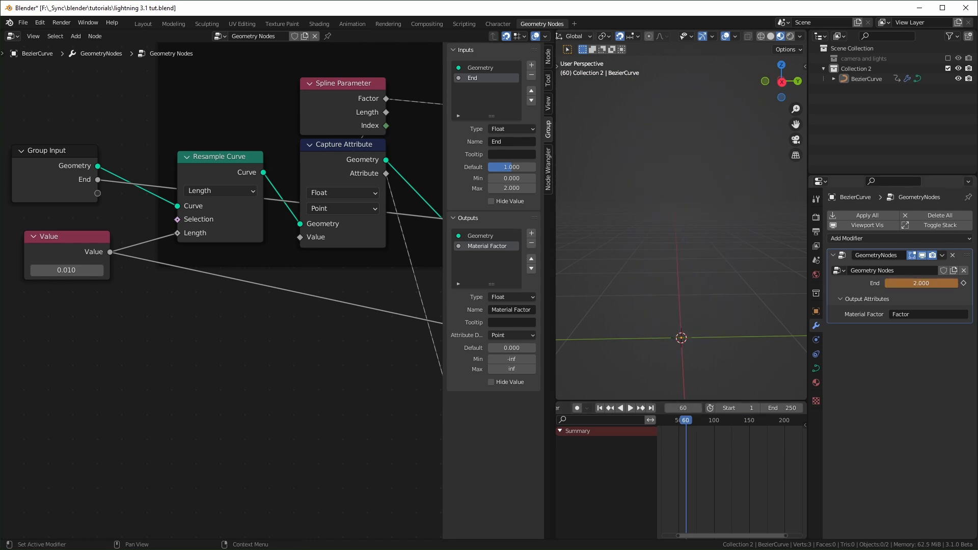
{"action": "key", "text": "i"}
Select all End keyframes and set their interpolation to Linear
{"action": "key", "text": "a"}
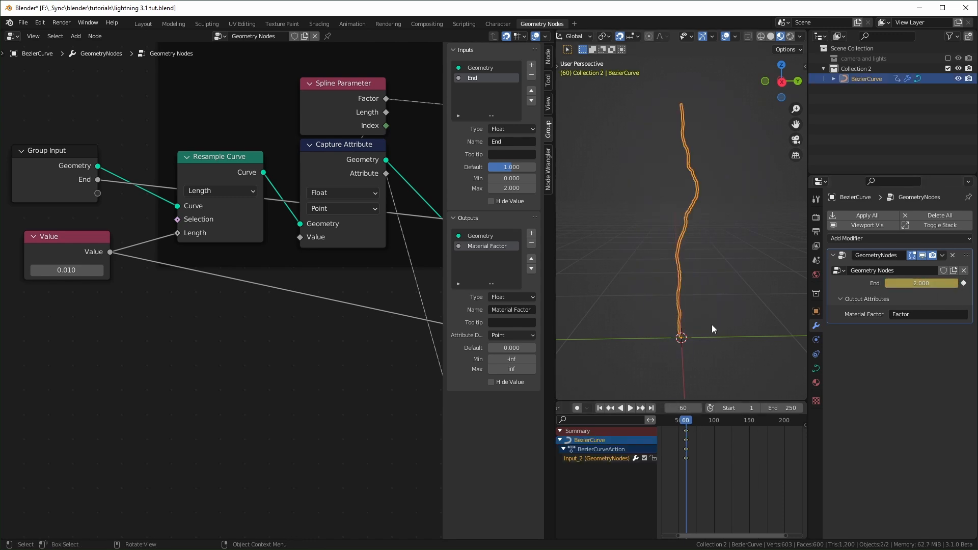
{"action": "key", "text": "Home"}
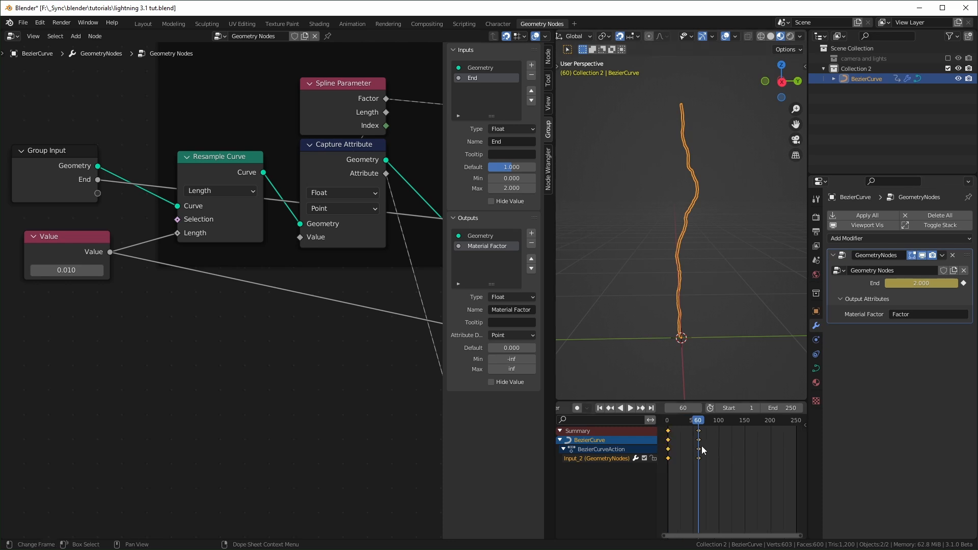
{"action": "key", "text": "t"}
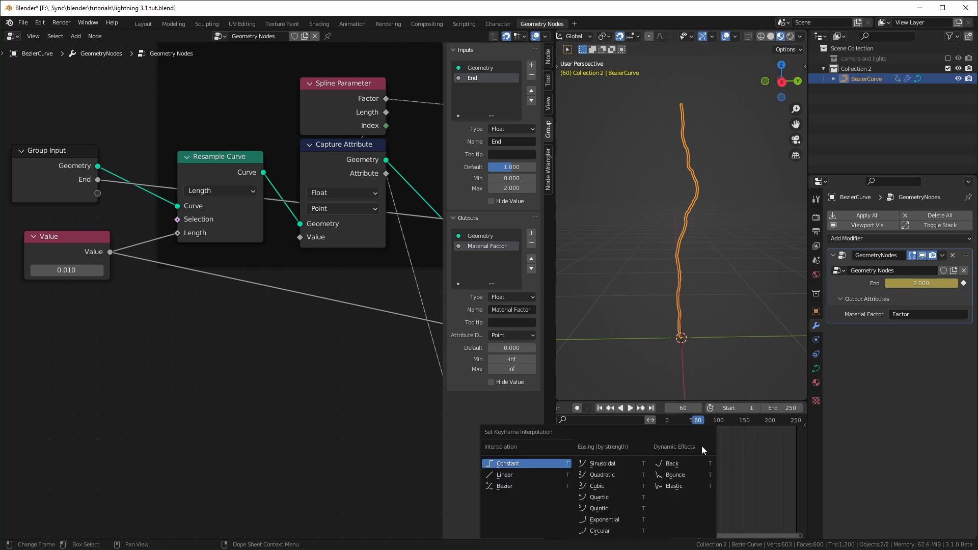
{"action": "left_click", "coordinate": [524, 475]}
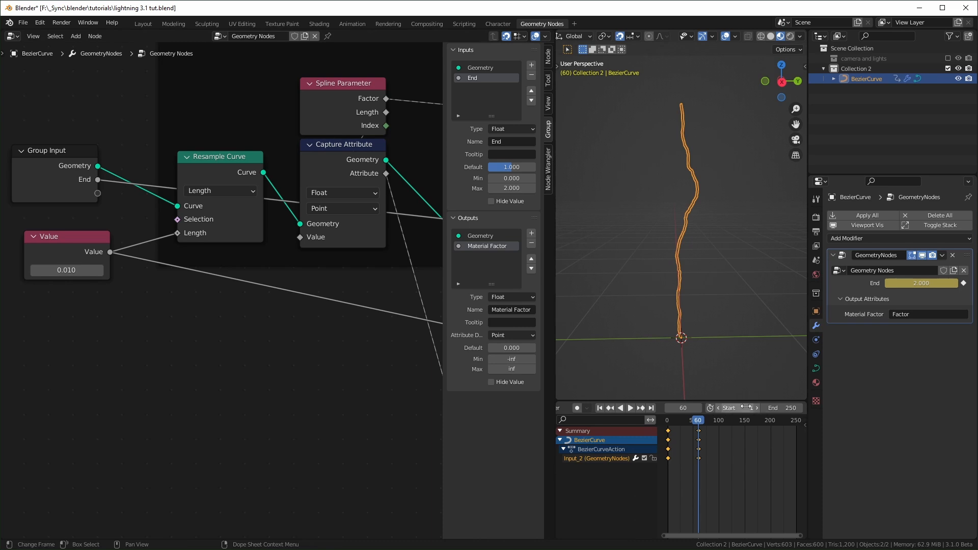
Set the animation's end frame to 60 and the scene's frame rate to 30 fps
{"action": "type", "text": "60"}
{"action": "key", "text": "Return"}
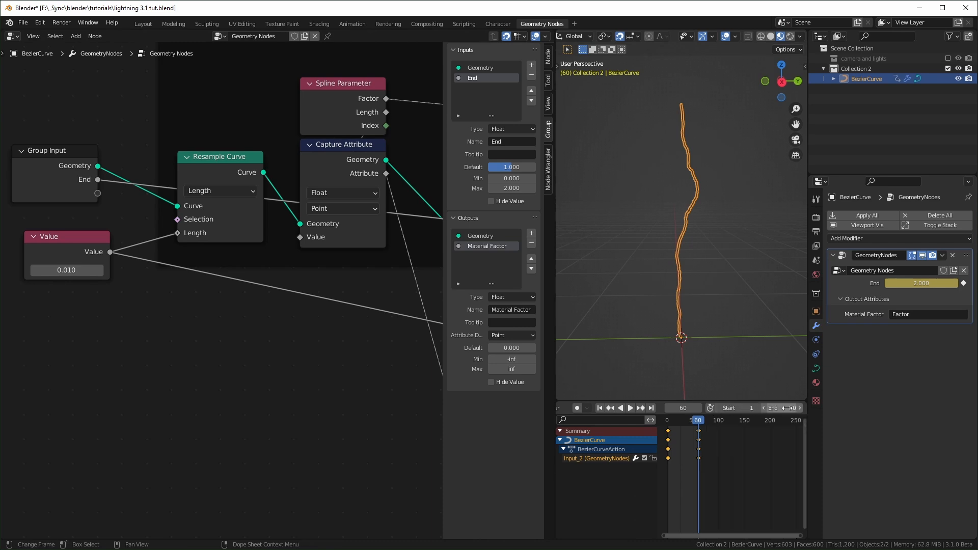
{"action": "left_click", "coordinate": [816, 232]}
{"action": "left_click", "coordinate": [918, 310]}
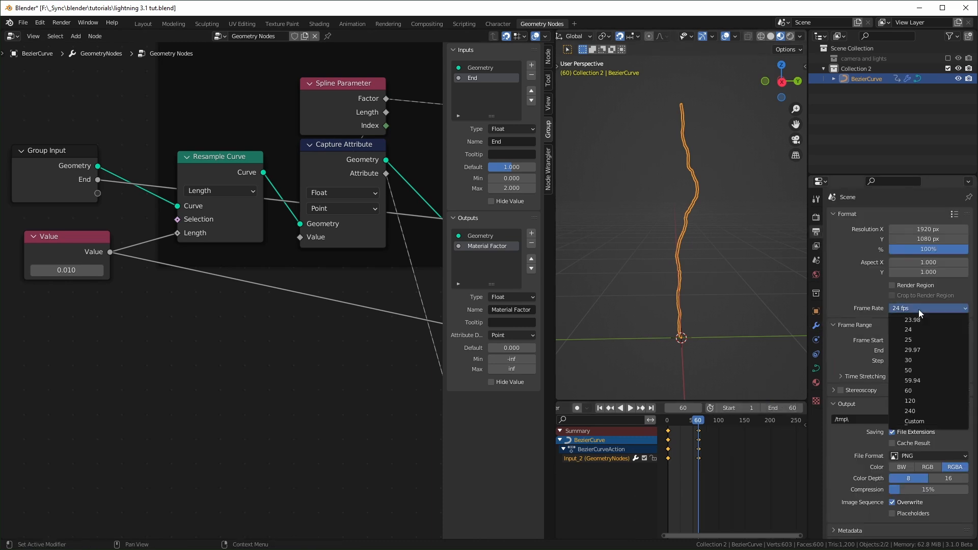
{"action": "left_click", "coordinate": [915, 359]}
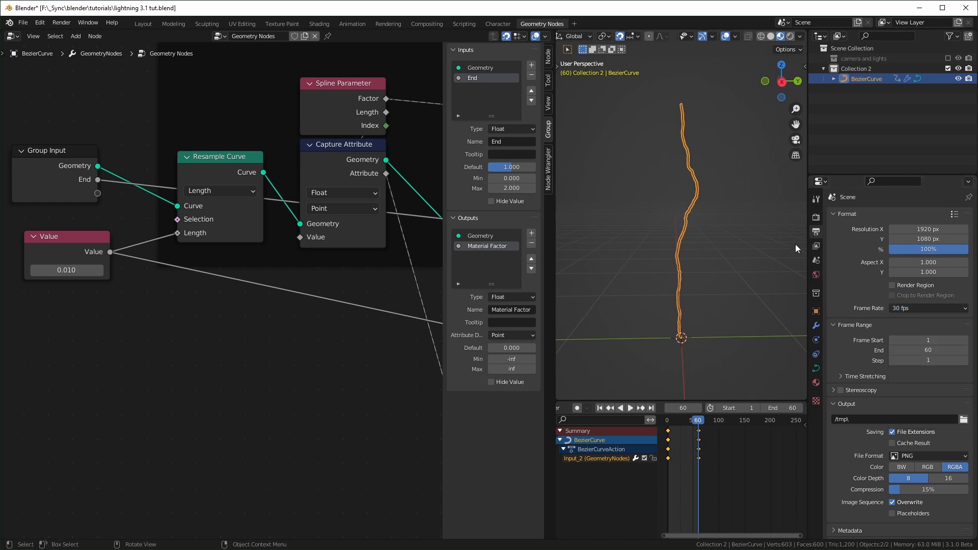
{"action": "left_click", "coordinate": [815, 217]}
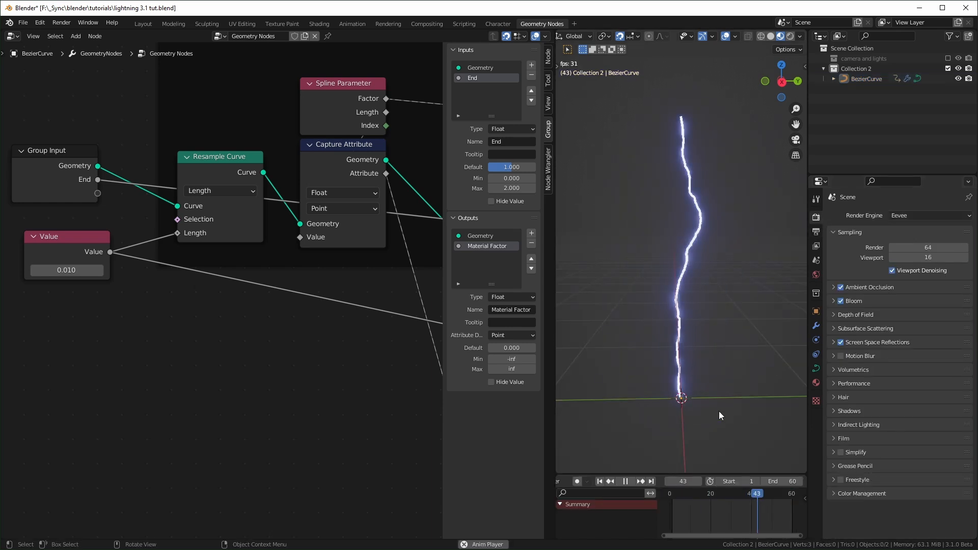
Look through the node tree from the Switch back to the Group Input while the lightning animation plays
{"action": "scroll", "coordinate": [347, 298], "scroll_direction": "down", "scroll_amount": 4}
{"action": "middle_click_drag", "start_coordinate": [400, 294], "coordinate": [409, 185]}
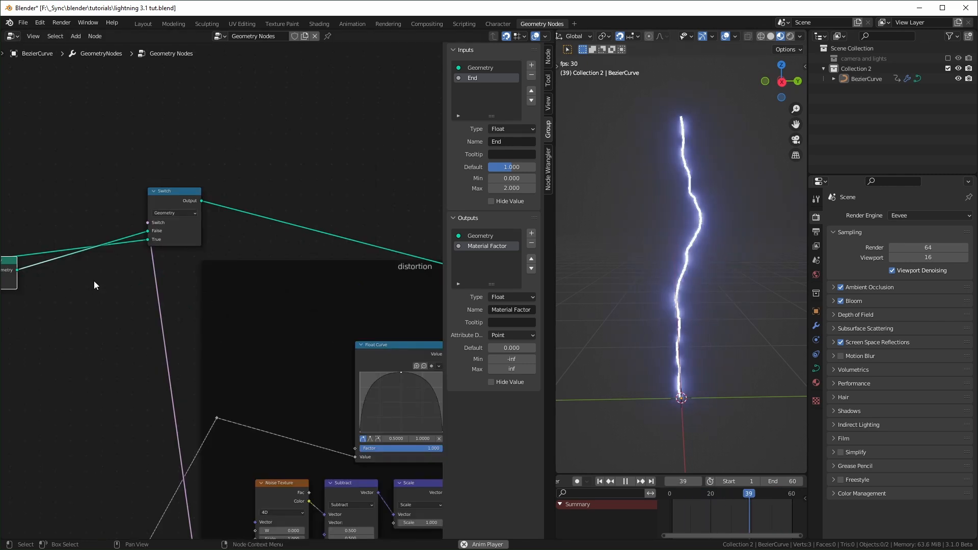
{"action": "scroll", "coordinate": [90, 288], "scroll_direction": "up", "scroll_amount": 1}
{"action": "left_click", "coordinate": [154, 167]}
{"action": "scroll", "coordinate": [163, 315], "scroll_direction": "down", "scroll_amount": 4}
{"action": "middle_click_drag", "start_coordinate": [163, 315], "coordinate": [306, 297]}
{"action": "scroll", "coordinate": [309, 300], "scroll_direction": "down", "scroll_amount": 4}
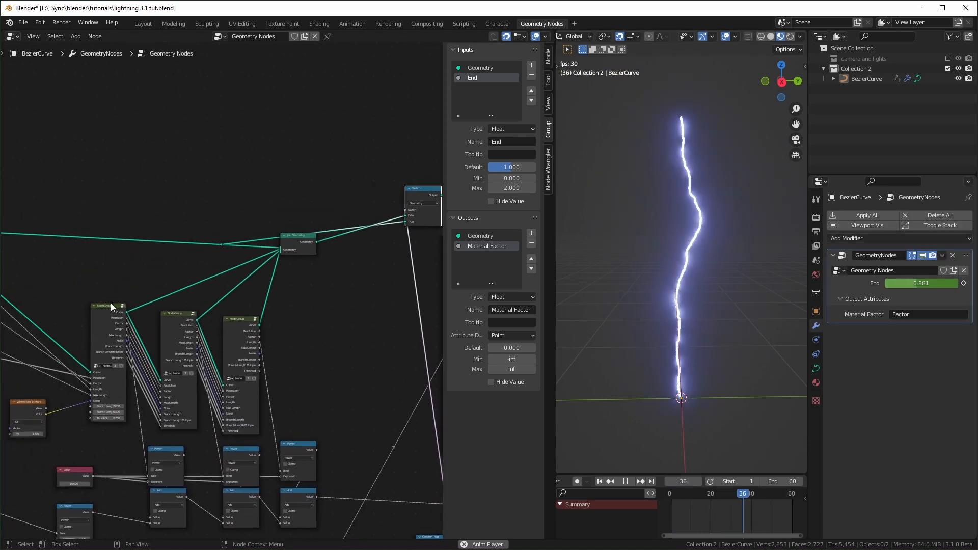
{"action": "middle_click_drag", "start_coordinate": [60, 307], "coordinate": [348, 317]}
{"action": "middle_click_drag", "start_coordinate": [109, 333], "coordinate": [310, 340]}
{"action": "scroll", "coordinate": [310, 341], "scroll_direction": "up", "scroll_amount": 3}
{"action": "middle_click_drag", "start_coordinate": [111, 334], "coordinate": [304, 347]}
{"action": "scroll", "coordinate": [304, 347], "scroll_direction": "up", "scroll_amount": 3}
{"action": "scroll", "coordinate": [305, 347], "scroll_direction": "up", "scroll_amount": 1}
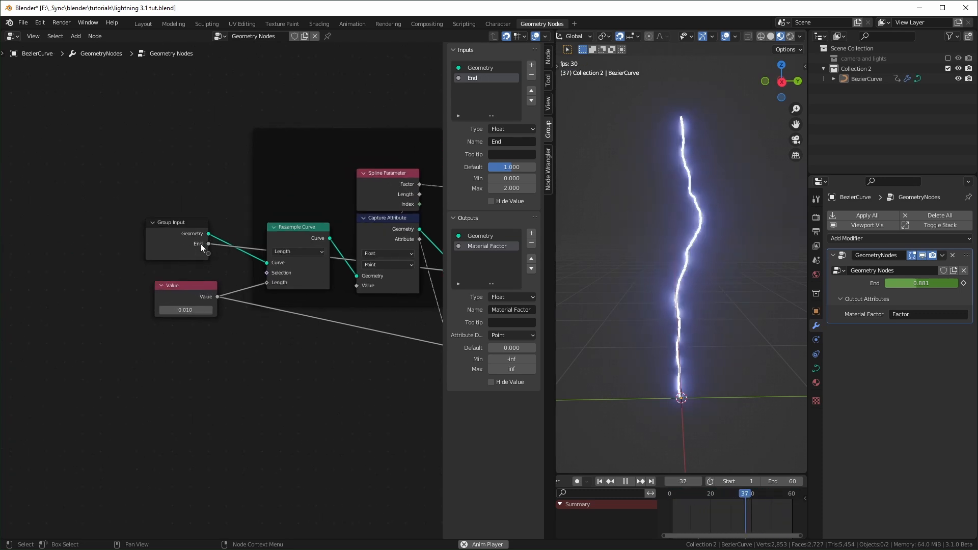
{"action": "scroll", "coordinate": [193, 241], "scroll_direction": "up", "scroll_amount": 1}
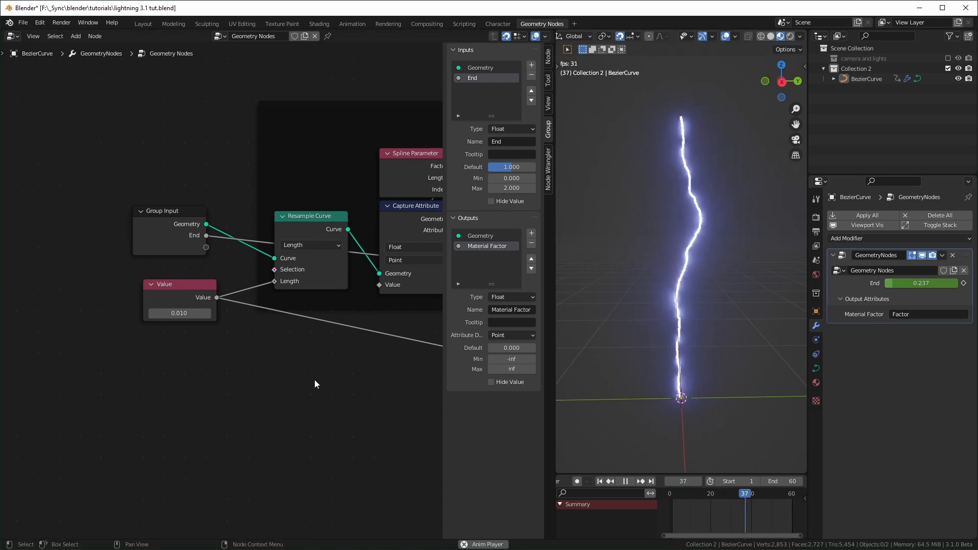
Stop the animation playback and save the file
{"action": "key", "text": "space"}
{"action": "key", "text": "ctrl+s"}
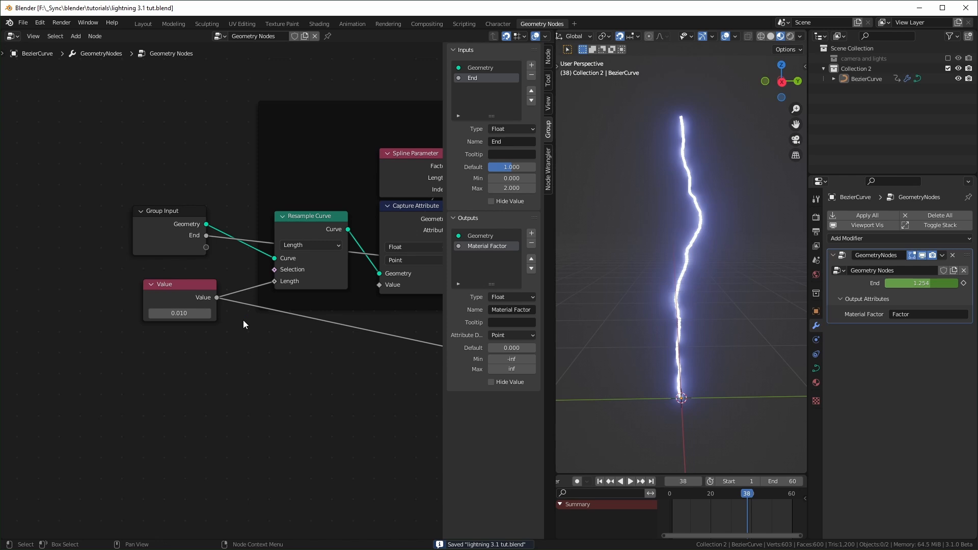
Add a reroute on the Value node's output link and feed it from a new Resolution group input set to 0.01 m
{"action": "right_click_drag", "start_coordinate": [244, 322], "coordinate": [244, 294], "text": "shift"}
{"action": "left_click_drag", "start_coordinate": [195, 288], "coordinate": [153, 288]}
{"action": "left_click_drag", "start_coordinate": [182, 226], "coordinate": [150, 237]}
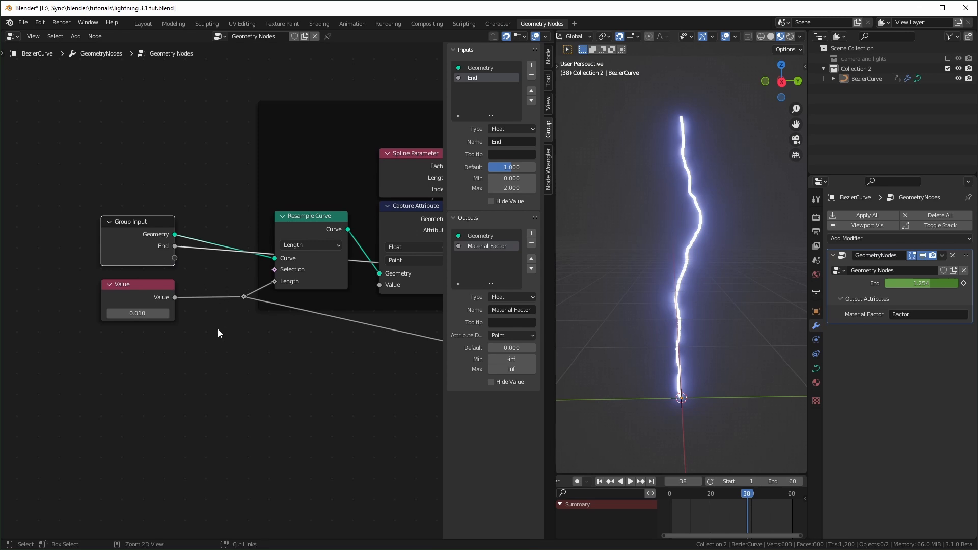
{"action": "left_click_drag", "start_coordinate": [174, 258], "coordinate": [244, 296]}
{"action": "left_click_drag", "start_coordinate": [164, 280], "coordinate": [154, 332]}
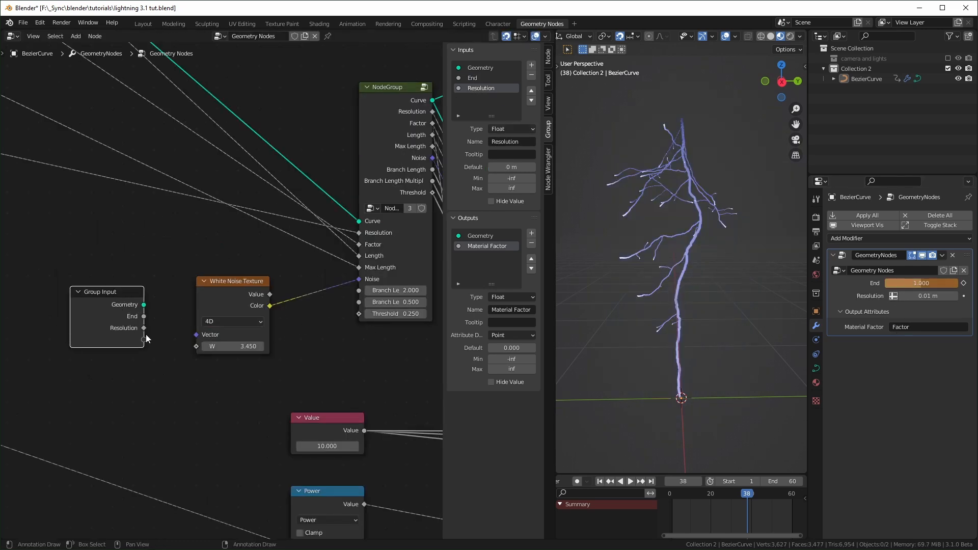
Expose the first branch NodeGroup's Threshold through a Group Input placed beside it, below the White Noise Texture
{"action": "left_click_drag", "start_coordinate": [144, 339], "coordinate": [282, 232]}
{"action": "left_click_drag", "start_coordinate": [359, 312], "coordinate": [359, 312]}
{"action": "left_click_drag", "start_coordinate": [112, 301], "coordinate": [132, 364]}
{"action": "scroll", "coordinate": [155, 372], "scroll_direction": "up", "scroll_amount": 1}
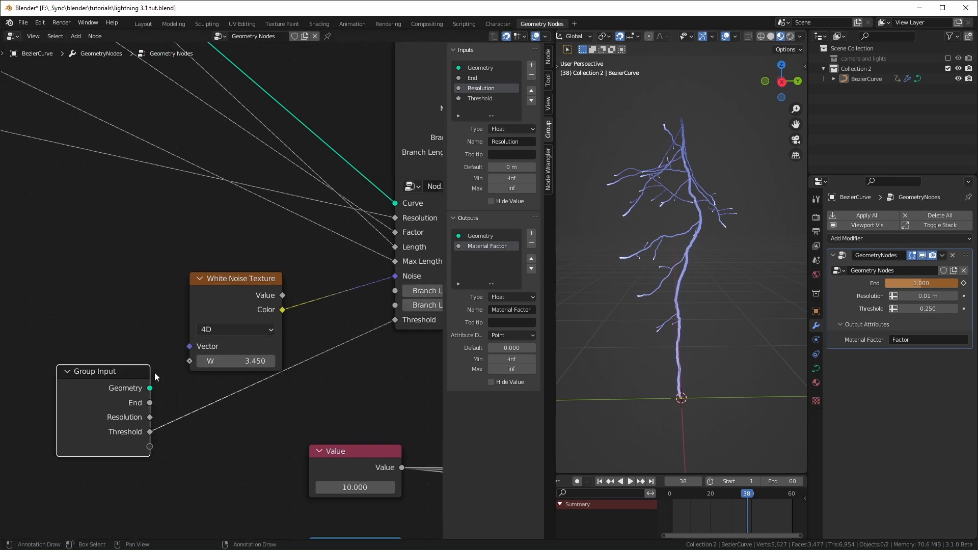
{"action": "scroll", "coordinate": [249, 359], "scroll_direction": "down", "scroll_amount": 2}
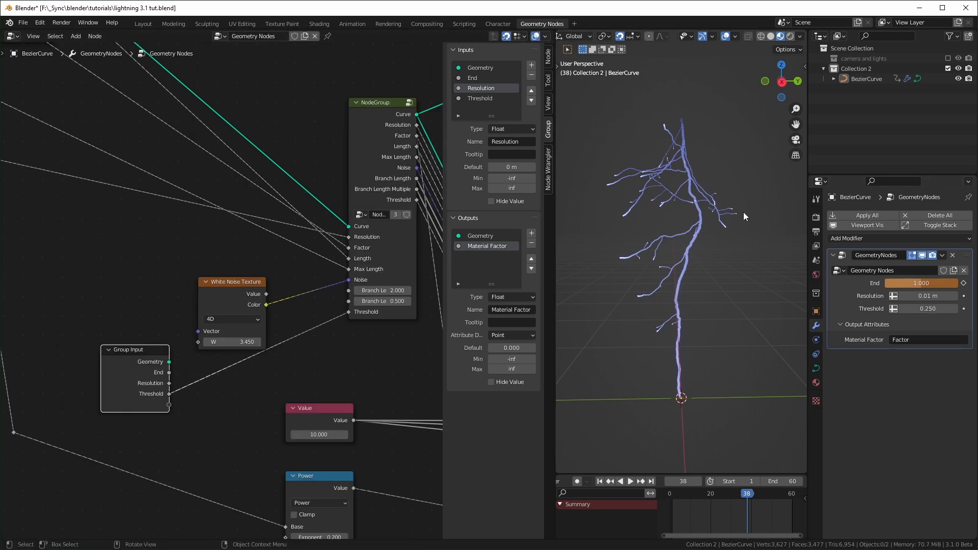
Expose Branch Length Multiple, Branch Length and the White Noise Texture's W as group inputs, renaming W as Seed
{"action": "left_click_drag", "start_coordinate": [220, 294], "coordinate": [152, 274]}
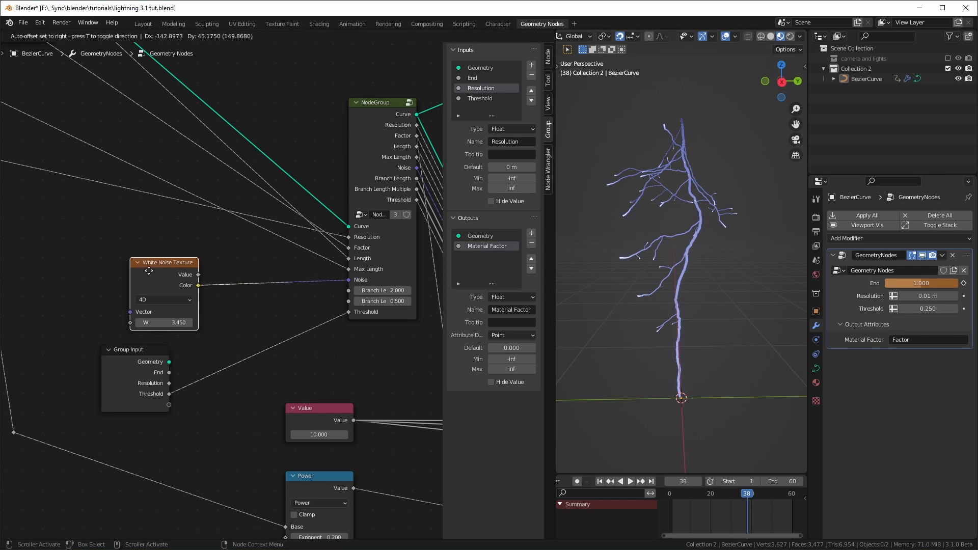
{"action": "left_click_drag", "start_coordinate": [169, 405], "coordinate": [349, 301]}
{"action": "left_click_drag", "start_coordinate": [348, 290], "coordinate": [130, 322]}
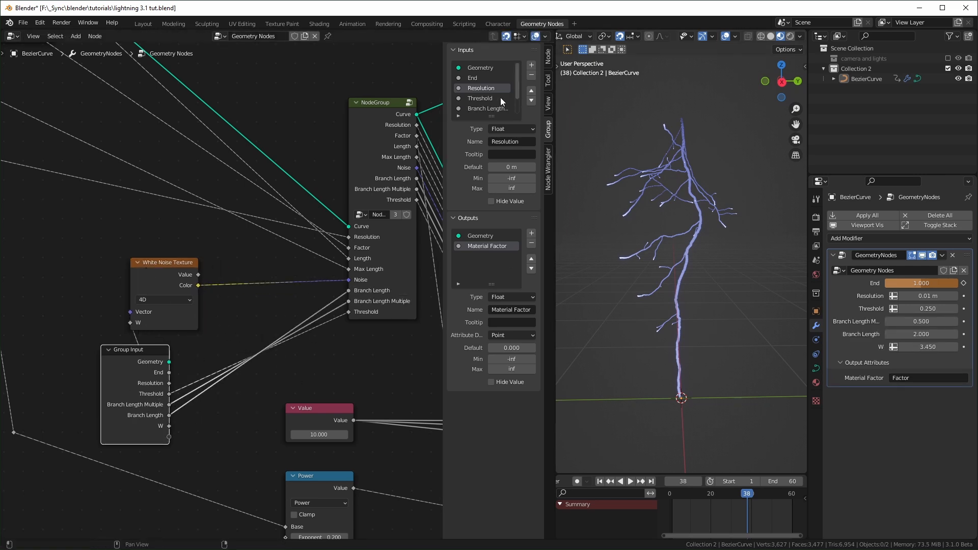
{"action": "left_click", "coordinate": [511, 141]}
{"action": "type", "text": "Seed"}
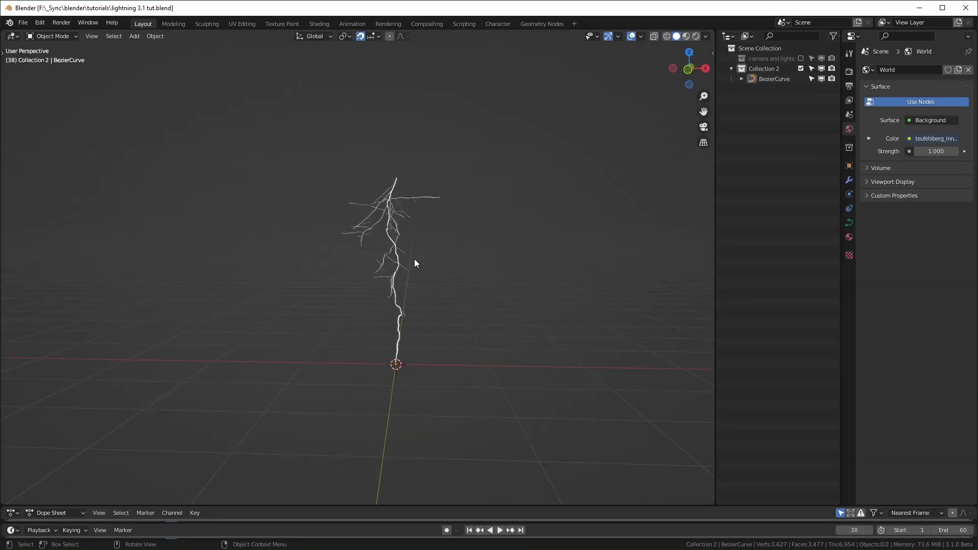
Delete the lightning curve's existing control points and draw a new freehand curve sweeping down to the world origin
{"action": "left_click", "coordinate": [403, 256]}
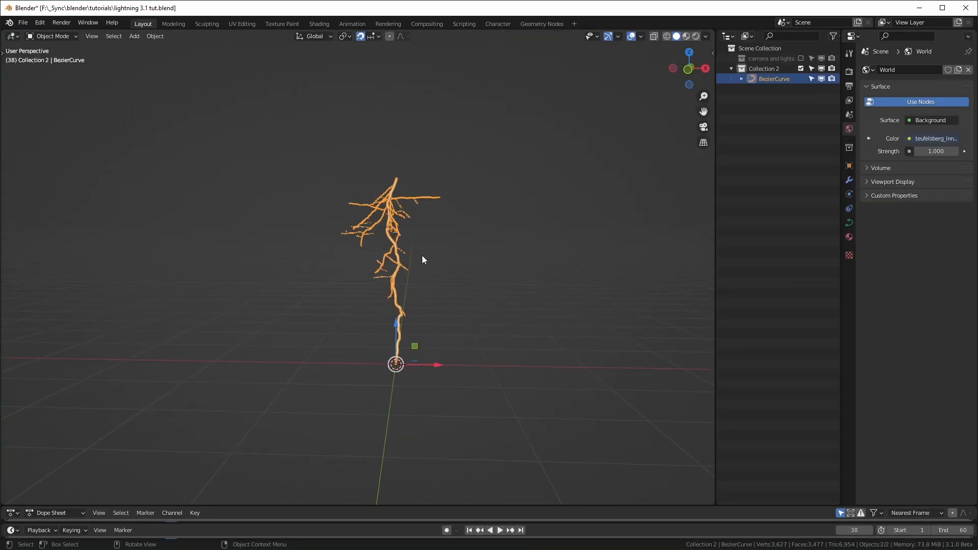
{"action": "key", "text": "Tab"}
{"action": "middle_click_drag", "start_coordinate": [495, 282], "coordinate": [6, 57]}
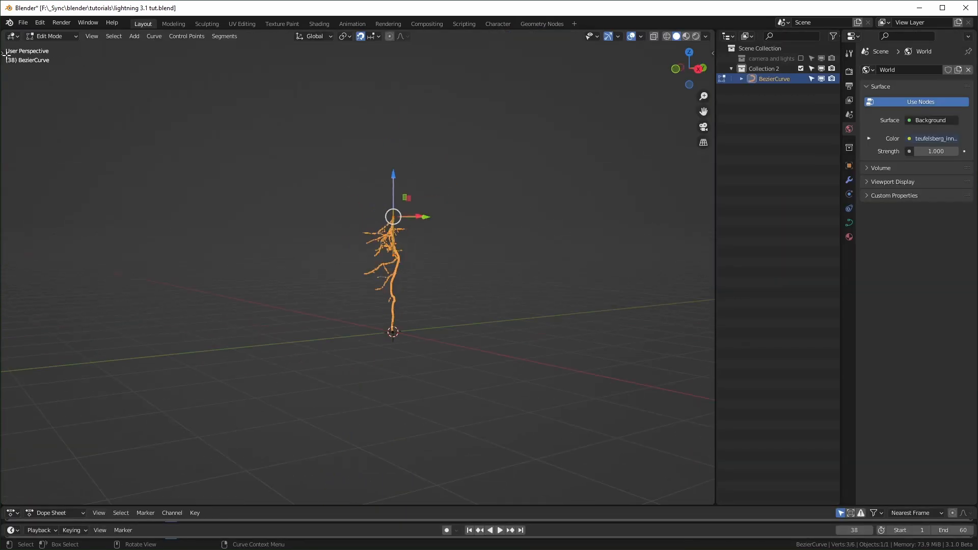
{"action": "key", "text": "t"}
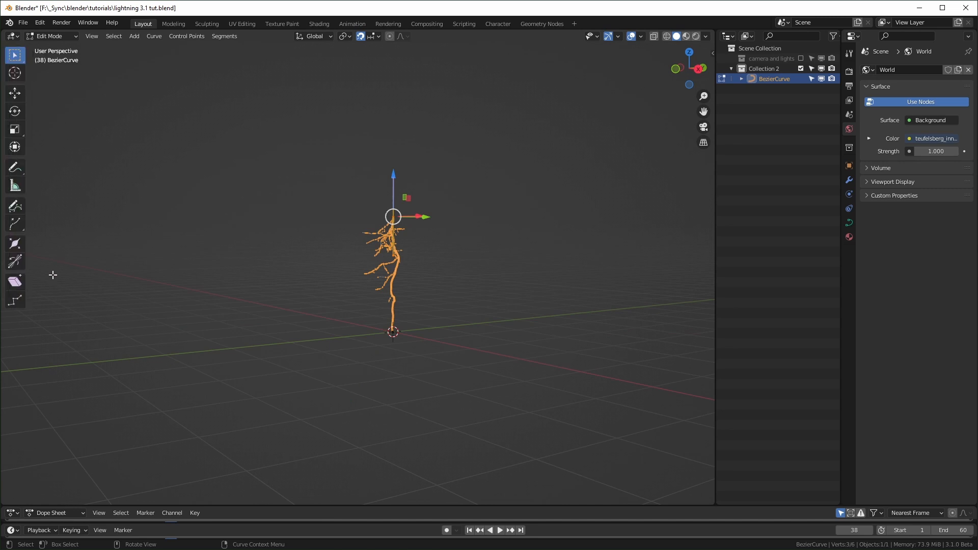
{"action": "scroll", "coordinate": [484, 174], "scroll_direction": "up", "scroll_amount": 1}
{"action": "middle_click_drag", "start_coordinate": [527, 261], "coordinate": [500, 283], "text": "shift"}
{"action": "key", "text": "x"}
{"action": "left_click", "coordinate": [438, 287]}
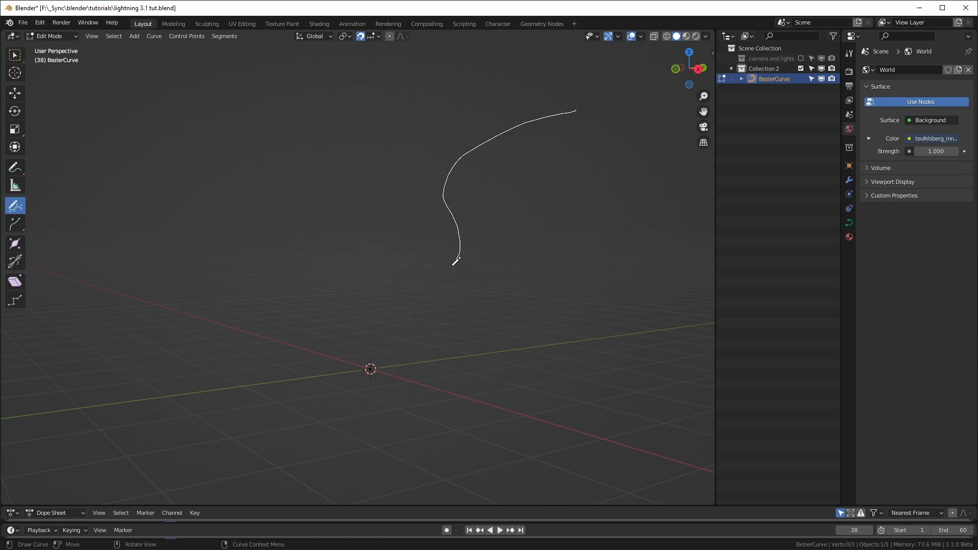
{"action": "key", "text": "Tab"}
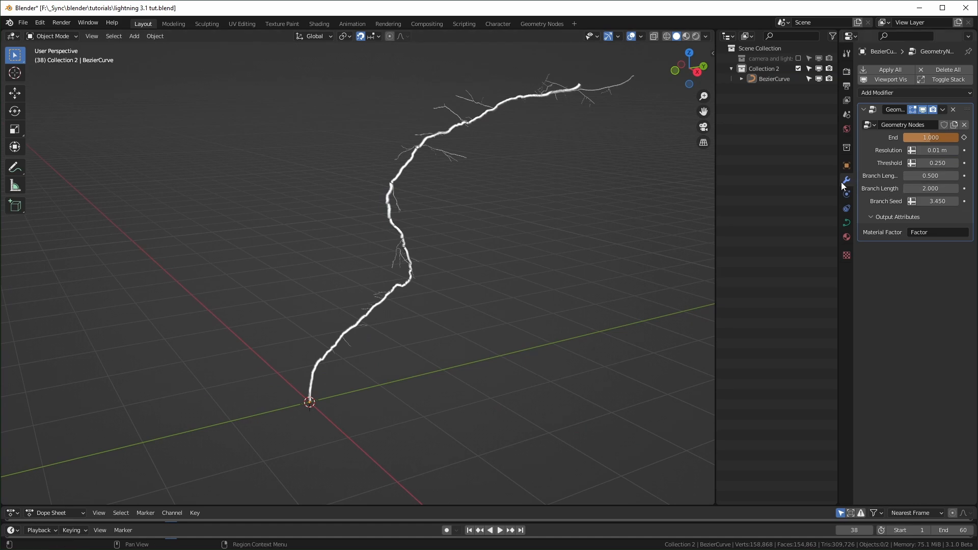
Set the lightning modifier's Branch Length to 4.040 and Branch Seed to 3.530
{"action": "left_click_drag", "start_coordinate": [839, 181], "coordinate": [801, 181]}
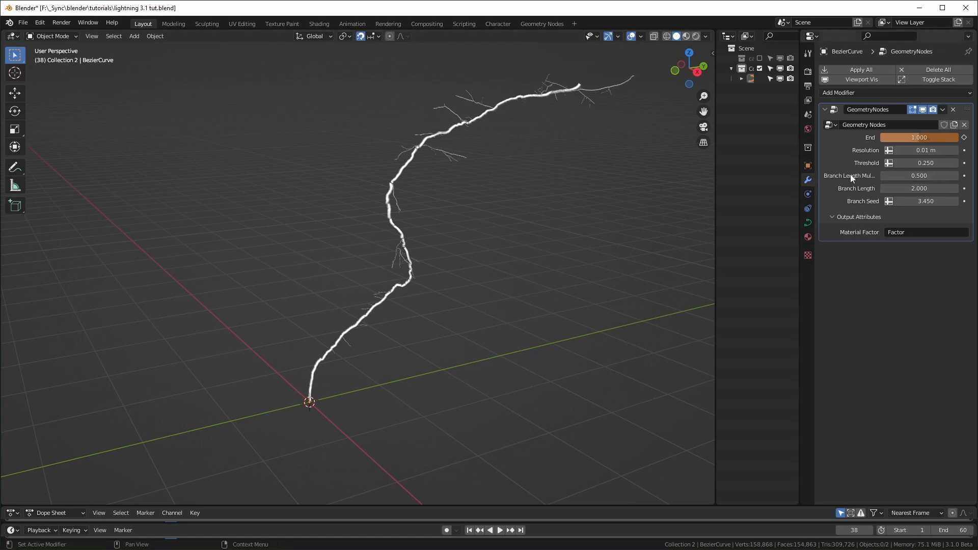
{"action": "left_click_drag", "start_coordinate": [919, 189], "coordinate": [958, 188]}
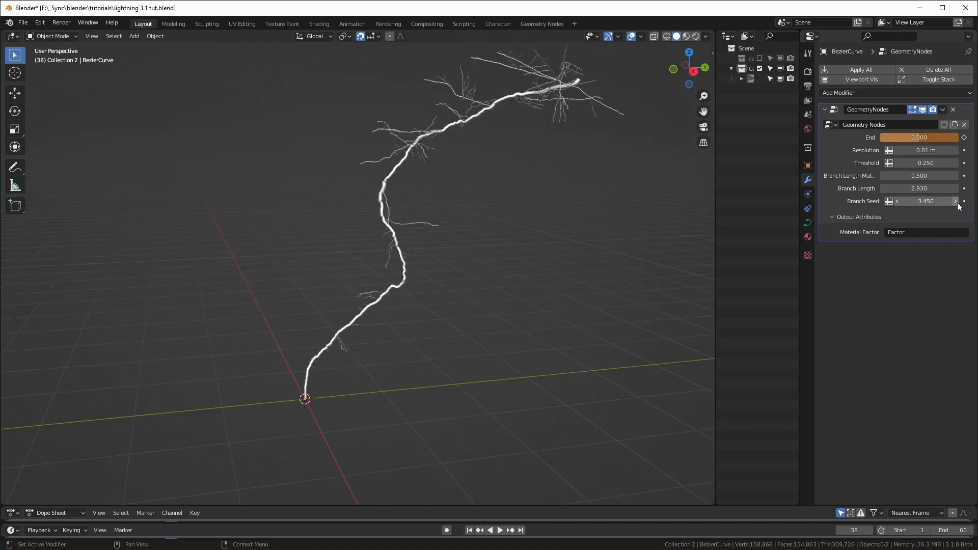
{"action": "left_click", "coordinate": [956, 201]}
{"action": "left_click", "coordinate": [955, 202]}
{"action": "left_click", "coordinate": [955, 201]}
{"action": "left_click", "coordinate": [956, 202]}
{"action": "left_click", "coordinate": [955, 201]}
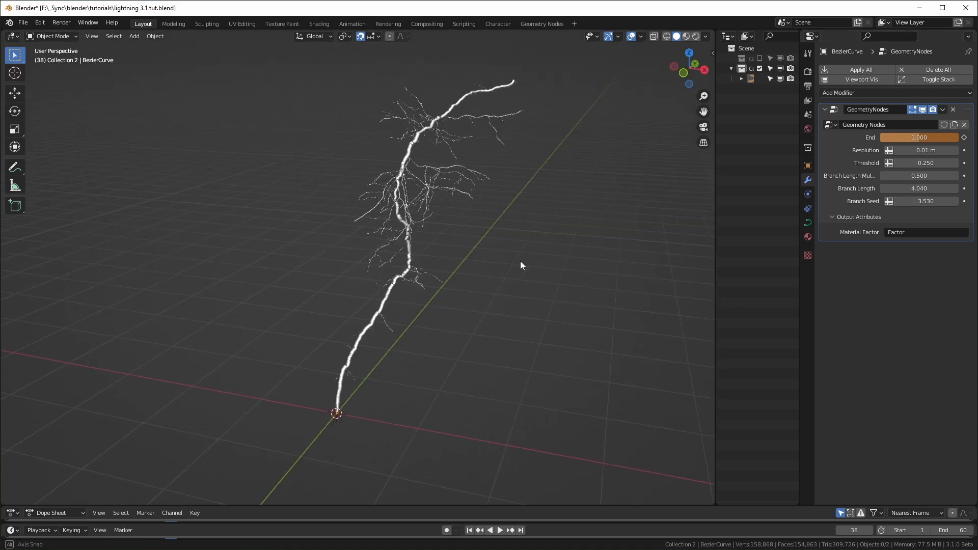
Return to frame 1 and play the redrawn bolt's animation in material preview
{"action": "middle_click_drag", "start_coordinate": [520, 261], "coordinate": [464, 253]}
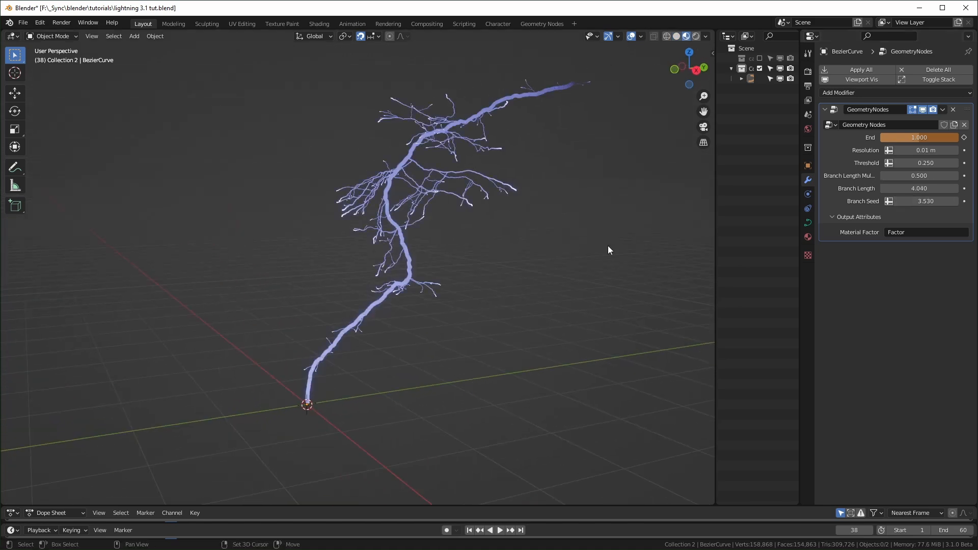
{"action": "key", "text": "shift+Left"}
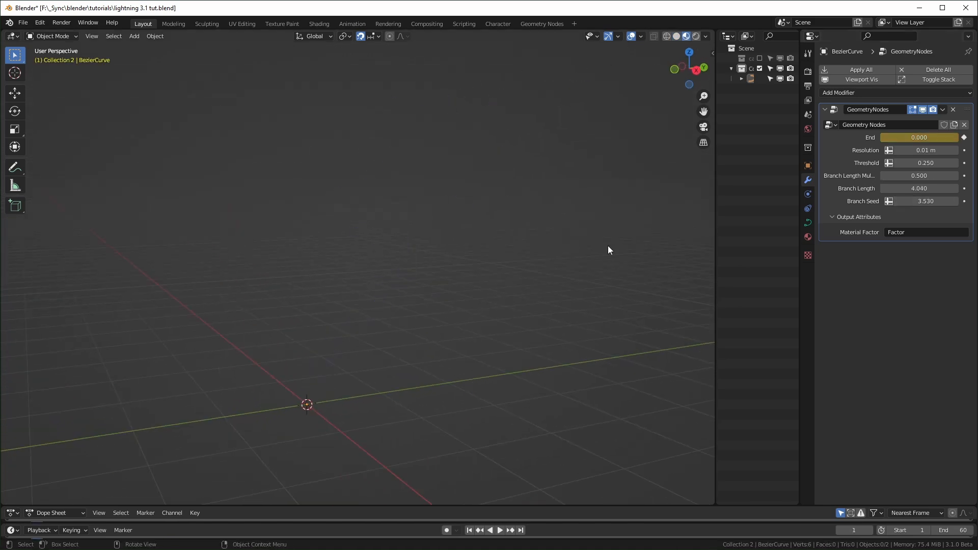
{"action": "key", "text": "space"}
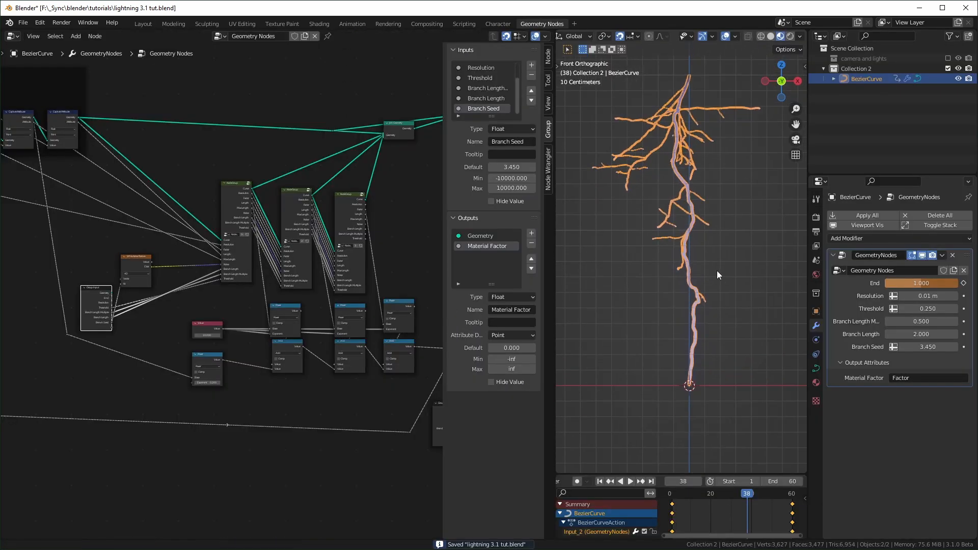
Insert a Math node set to Multiply between Map Range and Set Curve Radius in the thickness frame
{"action": "middle_click_drag", "start_coordinate": [717, 271], "coordinate": [710, 243], "text": "shift"}
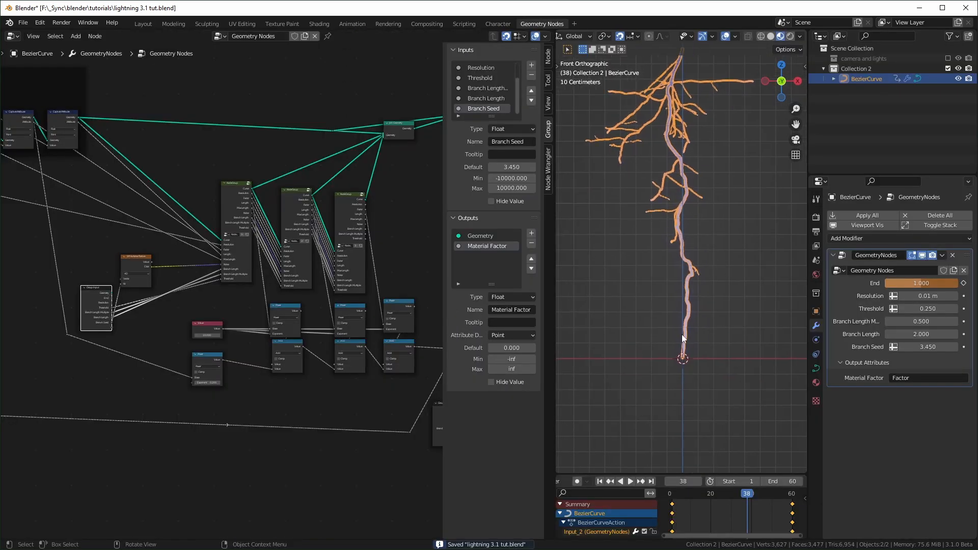
{"action": "left_click", "coordinate": [734, 289]}
{"action": "middle_click_drag", "start_coordinate": [368, 322], "coordinate": [284, 377]}
{"action": "scroll", "coordinate": [243, 271], "scroll_direction": "up", "scroll_amount": 6}
{"action": "scroll", "coordinate": [243, 272], "scroll_direction": "up", "scroll_amount": 3}
{"action": "scroll", "coordinate": [285, 374], "scroll_direction": "up", "scroll_amount": 2}
{"action": "middle_click_drag", "start_coordinate": [276, 279], "coordinate": [262, 310]}
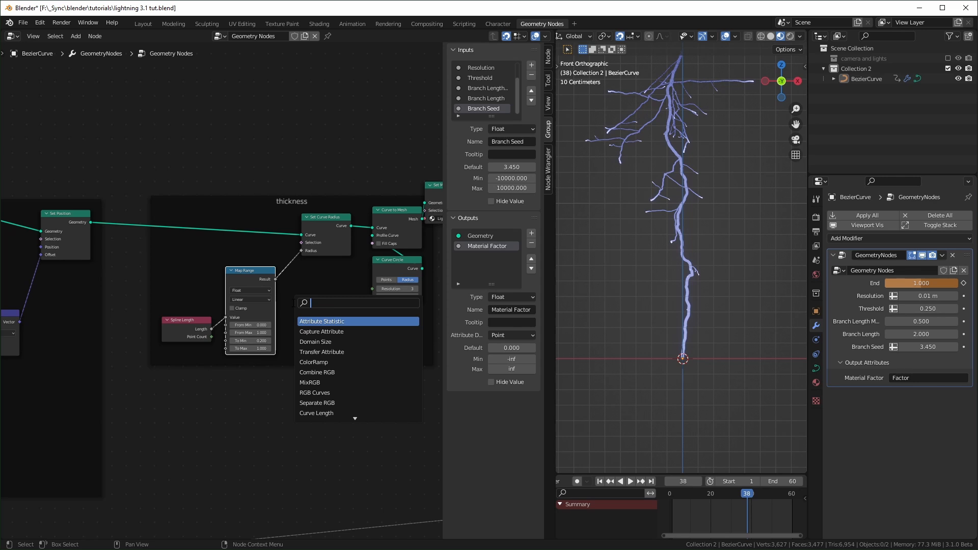
{"action": "type", "text": "math"}
{"action": "key", "text": "Return"}
{"action": "left_click", "coordinate": [303, 265]}
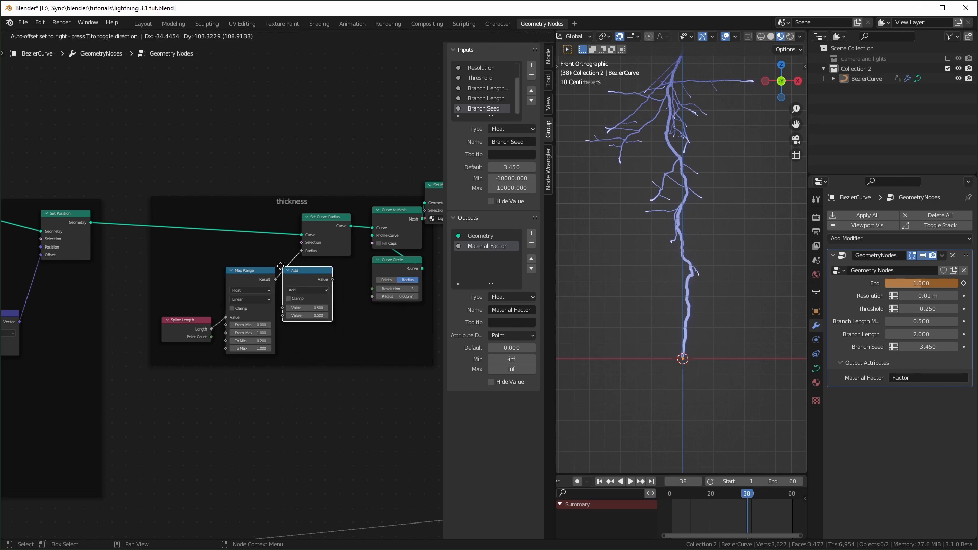
{"action": "left_click", "coordinate": [329, 289]}
Link the captured attribute from the Main branch frame to the thickness Multiply's second value and raise the Curve Circle's Radius to 0.145 m
{"action": "middle_click_drag", "start_coordinate": [155, 322], "coordinate": [280, 317]}
{"action": "middle_click_drag", "start_coordinate": [99, 325], "coordinate": [316, 328]}
{"action": "mouse_move", "coordinate": [132, 290]}
{"action": "middle_mouse_down"}
{"action": "mouse_move", "coordinate": [264, 303]}
{"action": "mouse_move", "coordinate": [226, 308]}
{"action": "middle_mouse_up"}
{"action": "middle_click_drag", "start_coordinate": [168, 295], "coordinate": [285, 321]}
{"action": "scroll", "coordinate": [179, 315], "scroll_direction": "up", "scroll_amount": 2}
{"action": "scroll", "coordinate": [285, 321], "scroll_direction": "up", "scroll_amount": 3}
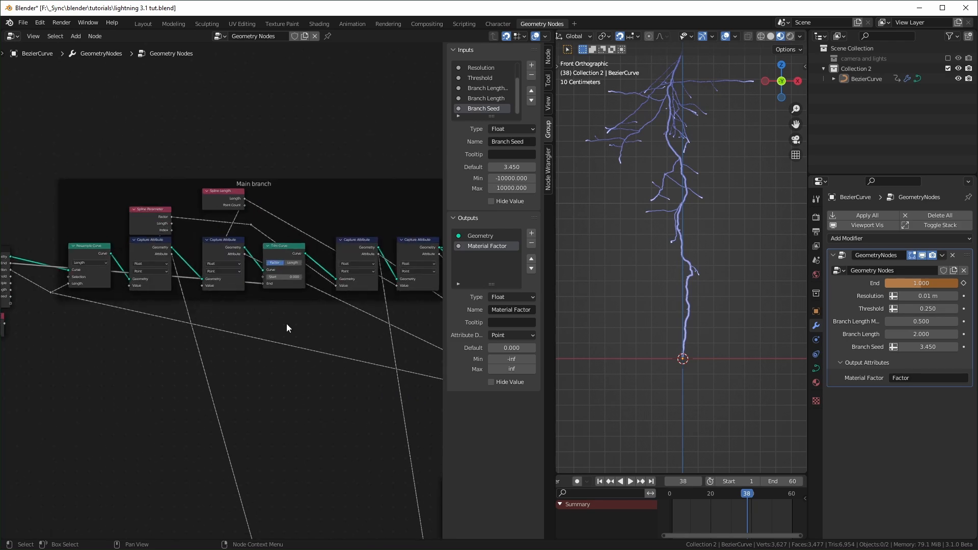
{"action": "middle_click_drag", "start_coordinate": [354, 280], "coordinate": [246, 290]}
{"action": "left_click_drag", "start_coordinate": [291, 256], "coordinate": [329, 384]}
{"action": "middle_click_drag", "start_coordinate": [658, 255], "coordinate": [652, 277], "text": "shift"}
{"action": "left_click_drag", "start_coordinate": [398, 328], "coordinate": [415, 328]}
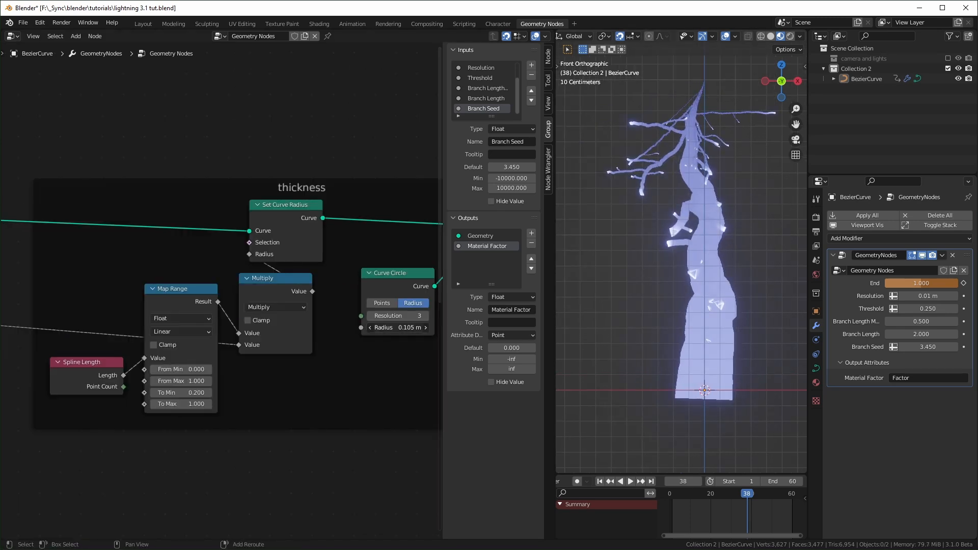
Add a Float Curve in the thickness frame between the captured attribute link and the Multiply node's second value
{"action": "scroll", "coordinate": [346, 114], "scroll_direction": "down", "scroll_amount": 2}
{"action": "scroll", "coordinate": [246, 362], "scroll_direction": "down", "scroll_amount": 2}
{"action": "middle_click_drag", "start_coordinate": [102, 384], "coordinate": [357, 352]}
{"action": "middle_click_drag", "start_coordinate": [138, 359], "coordinate": [234, 371]}
{"action": "scroll", "coordinate": [242, 291], "scroll_direction": "up", "scroll_amount": 4}
{"action": "middle_click_drag", "start_coordinate": [267, 292], "coordinate": [247, 294]}
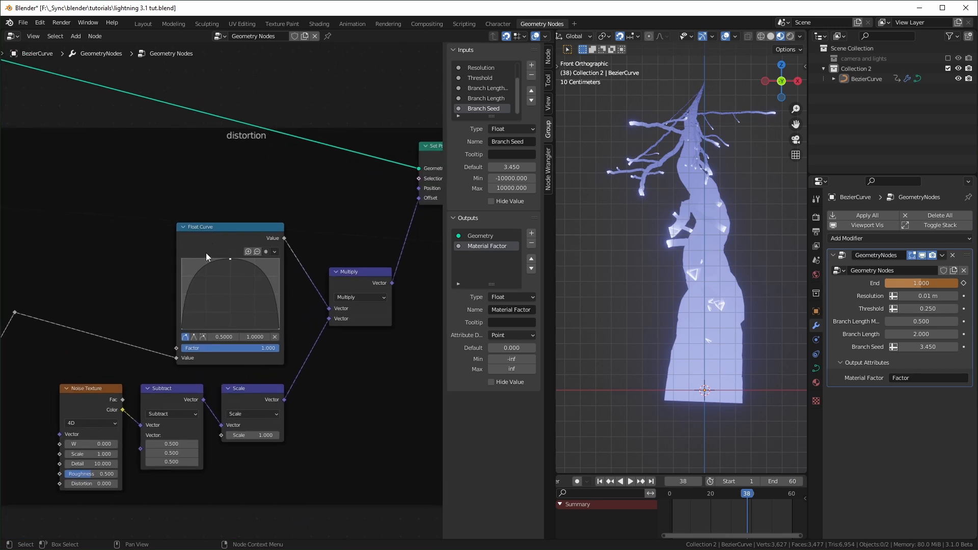
{"action": "middle_click_drag", "start_coordinate": [337, 335], "coordinate": [130, 337]}
{"action": "middle_click_drag", "start_coordinate": [407, 325], "coordinate": [155, 335]}
{"action": "key", "text": "shift+a"}
{"action": "type", "text": "sfloat"}
{"action": "key", "text": "Return"}
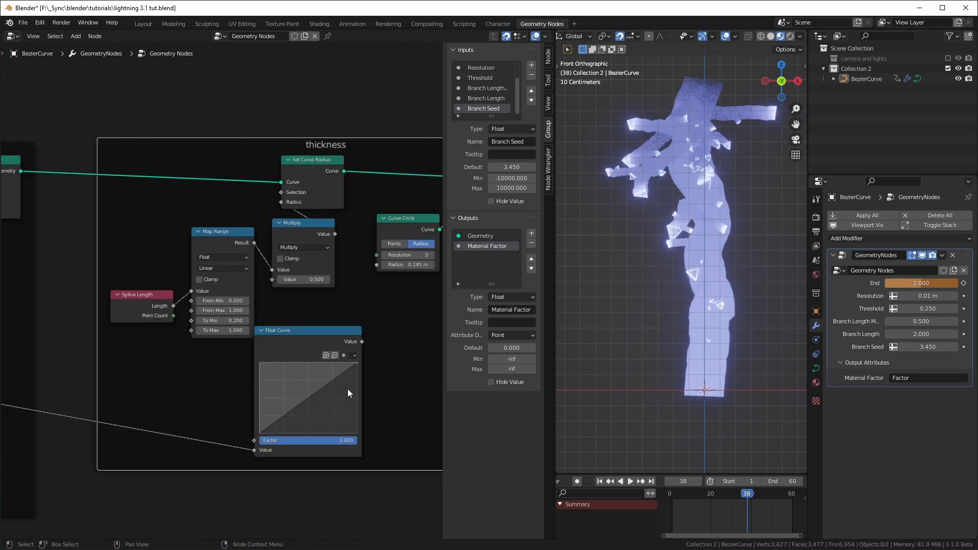
{"action": "left_click", "coordinate": [362, 345]}
{"action": "left_click_drag", "start_coordinate": [361, 342], "coordinate": [275, 283]}
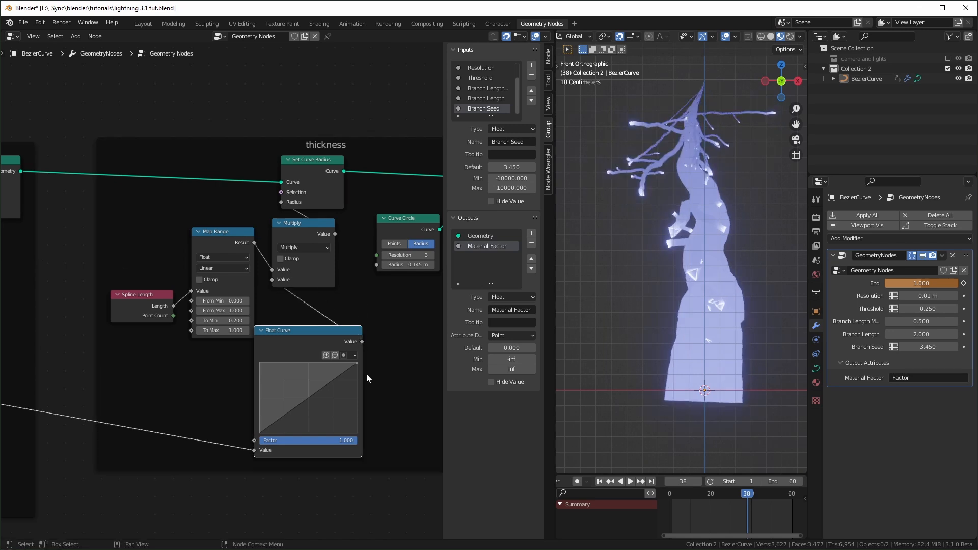
Shape the thickness Float Curve into an arch dropping to zero at both ends, with a point at 0.125, 1.0, and set the Curve Circle's Radius to 0.015 m
{"action": "left_click_drag", "start_coordinate": [356, 363], "coordinate": [308, 362]}
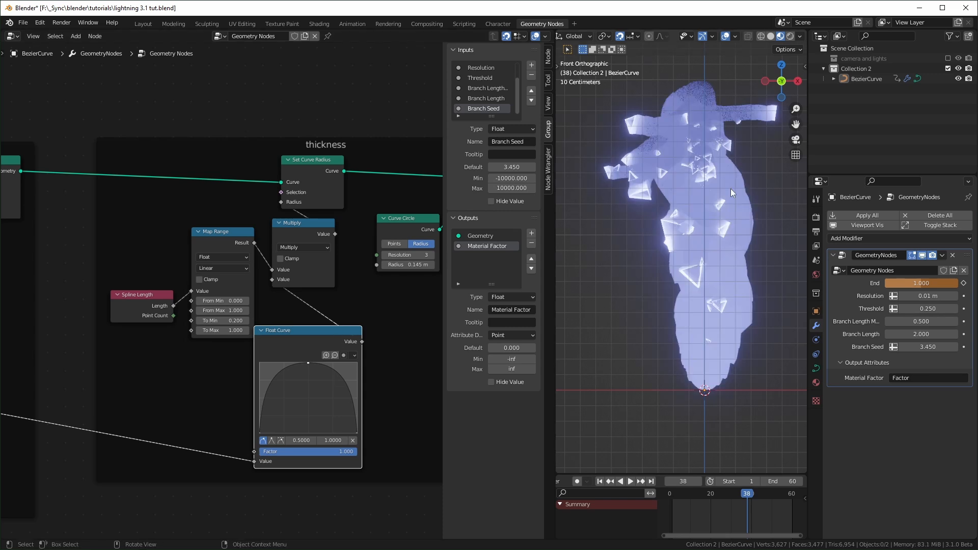
{"action": "left_click_drag", "start_coordinate": [408, 265], "coordinate": [392, 264]}
{"action": "left_click_drag", "start_coordinate": [308, 363], "coordinate": [284, 381]}
{"action": "scroll", "coordinate": [365, 396], "scroll_direction": "up", "scroll_amount": 1}
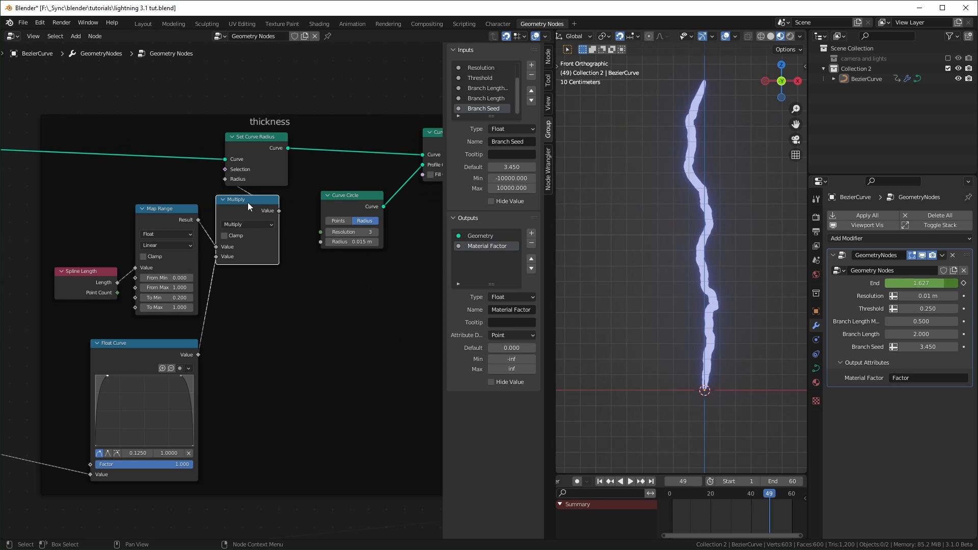
Mute and unmute the thickness Multiply node repeatedly to compare the bolt with and without tapered ends
{"action": "key", "text": "m"}
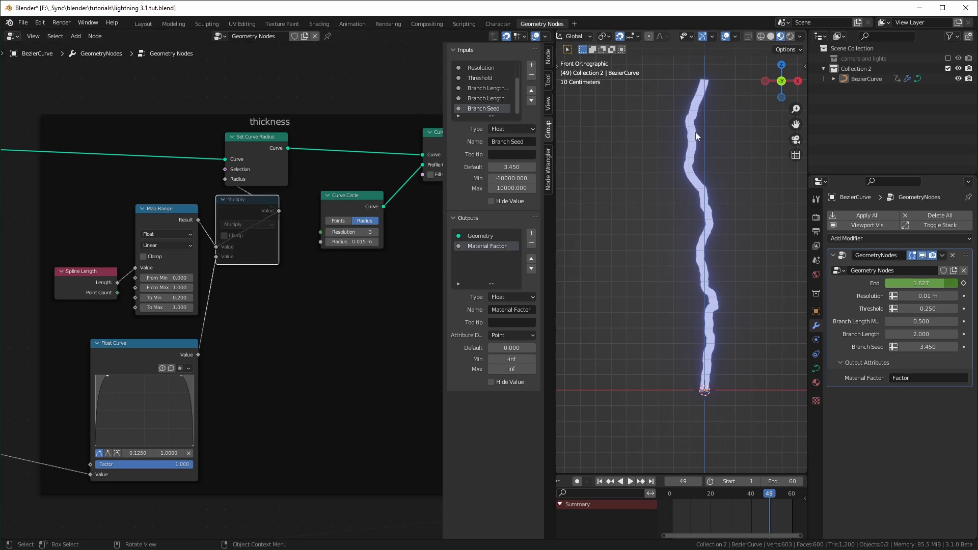
{"action": "key", "text": "m"}
{"action": "key", "text": "m"}
{"action": "key", "text": "m"}
{"action": "key", "text": "m"}
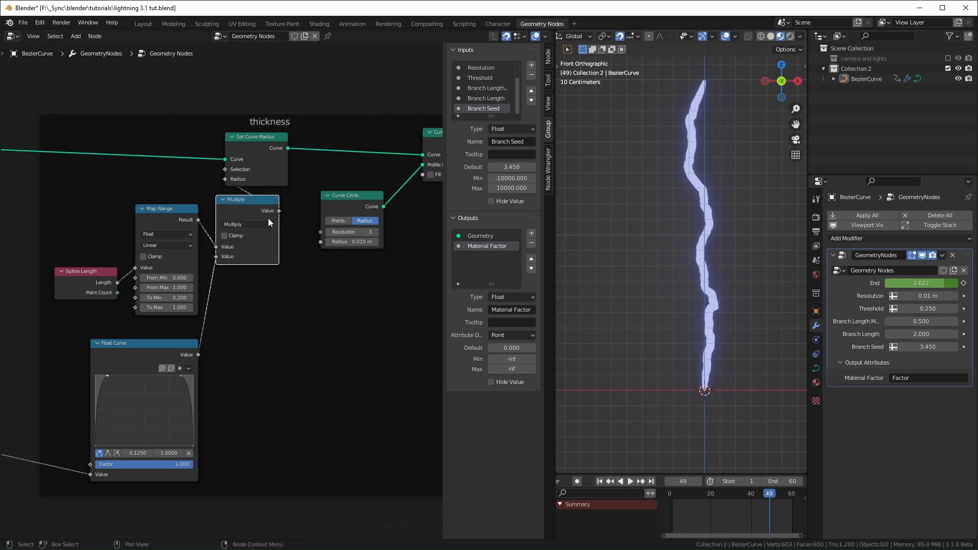
{"action": "key", "text": "m"}
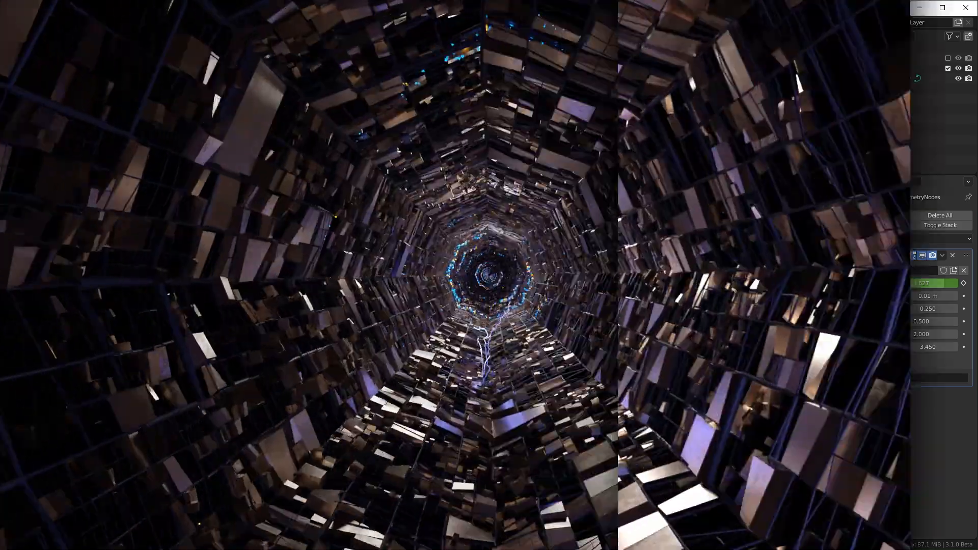